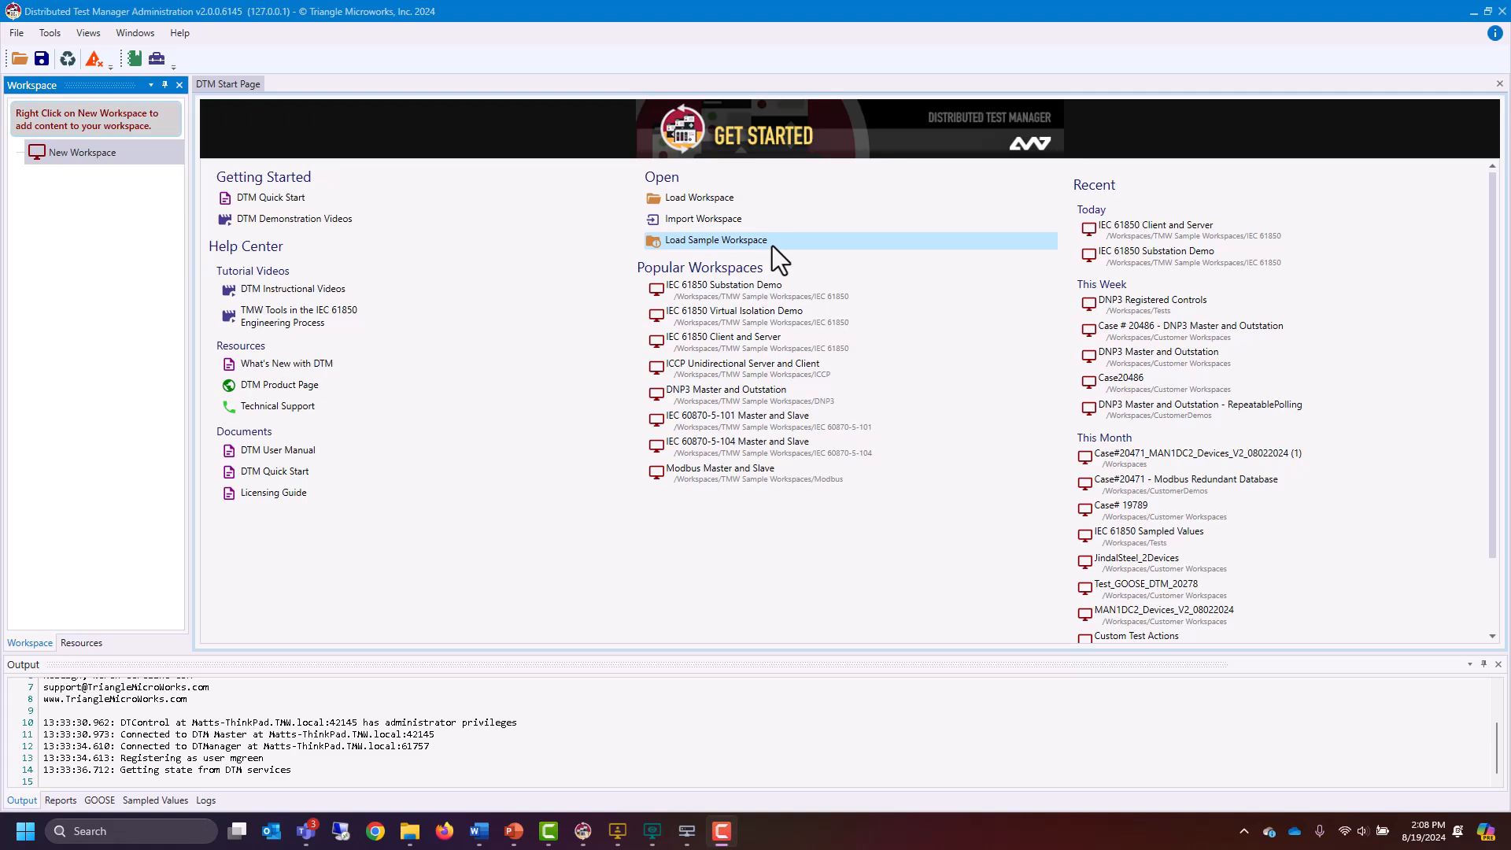
# Add a folder named "Dnp3 Outstations" to the new workspace
pyautogui.rightClick(63, 157)
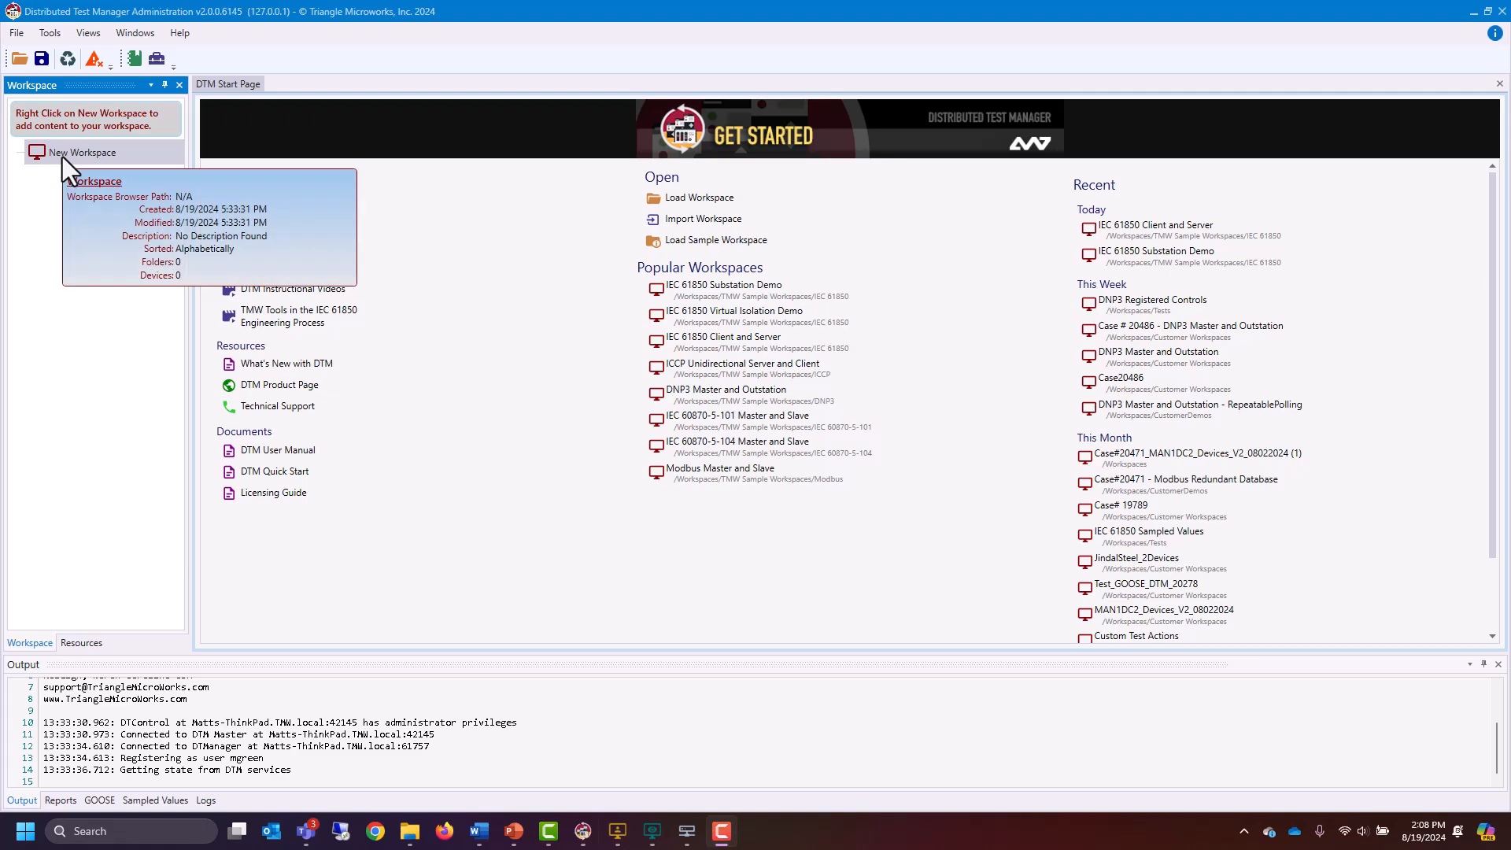
pyautogui.moveTo(113, 161)
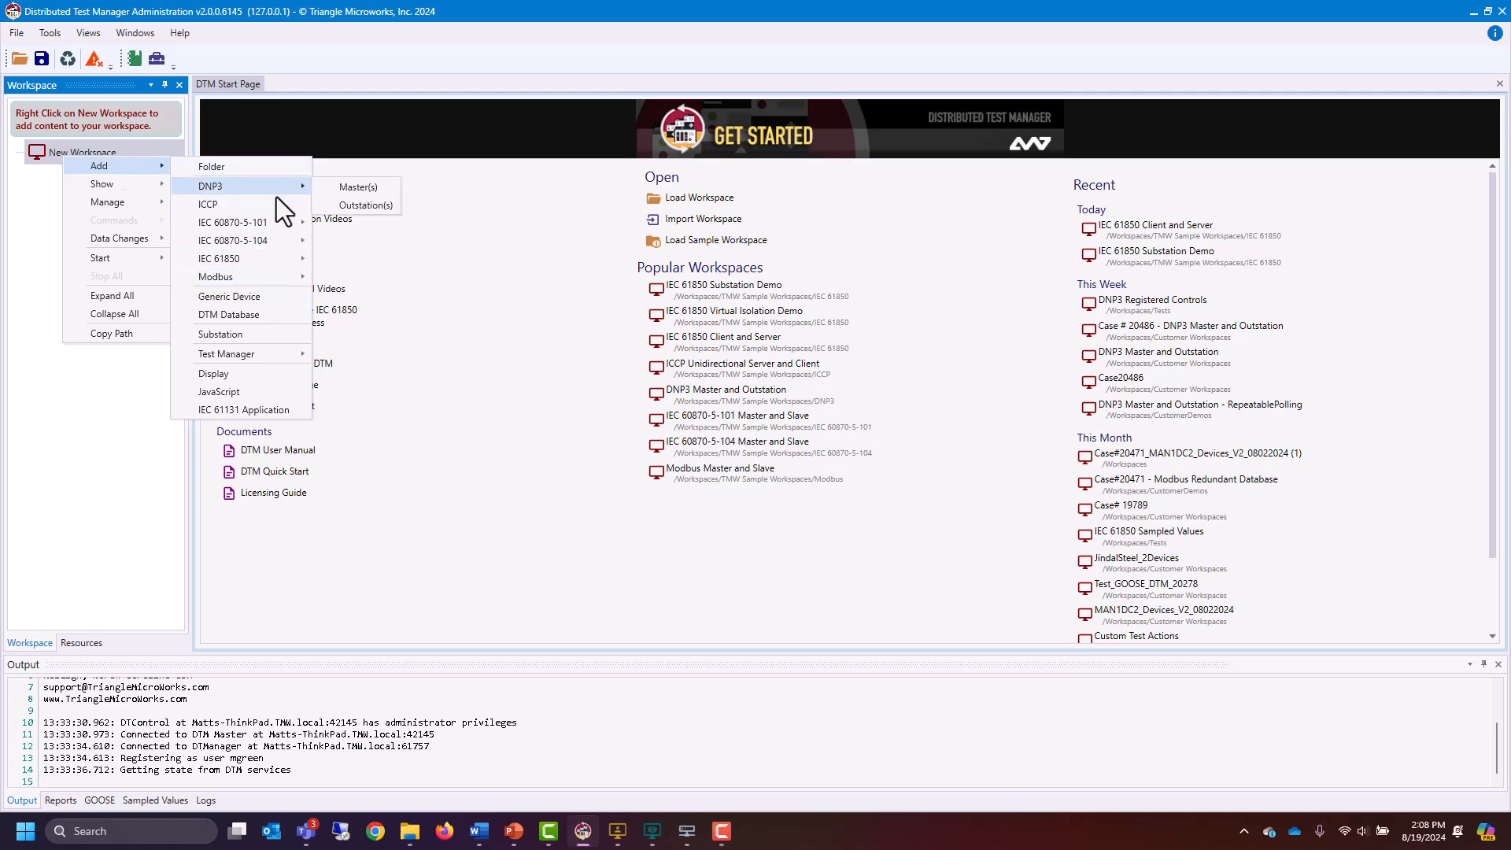
pyautogui.moveTo(280, 227)
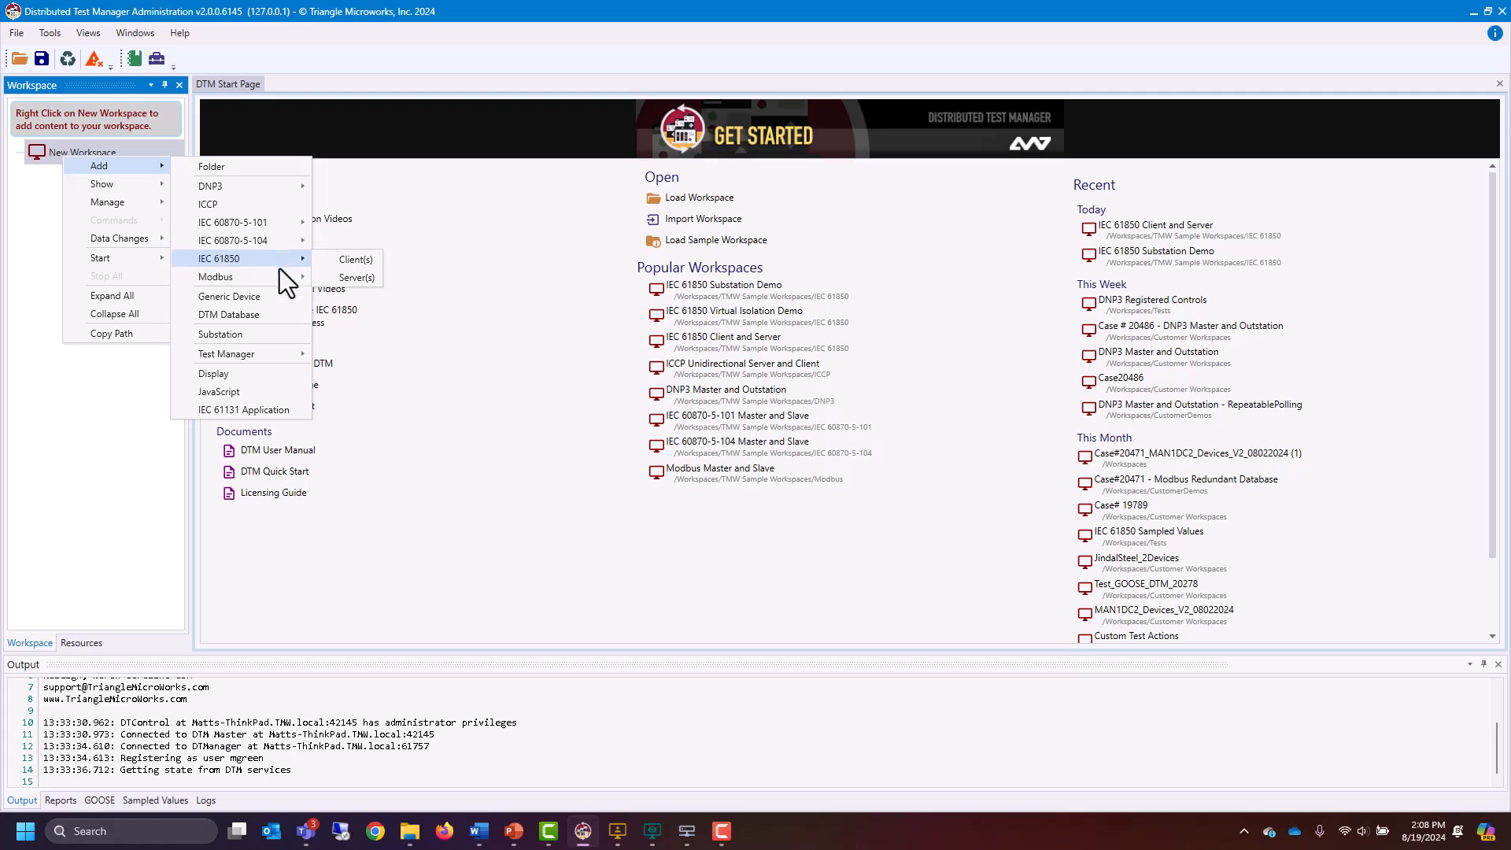
pyautogui.moveTo(285, 283)
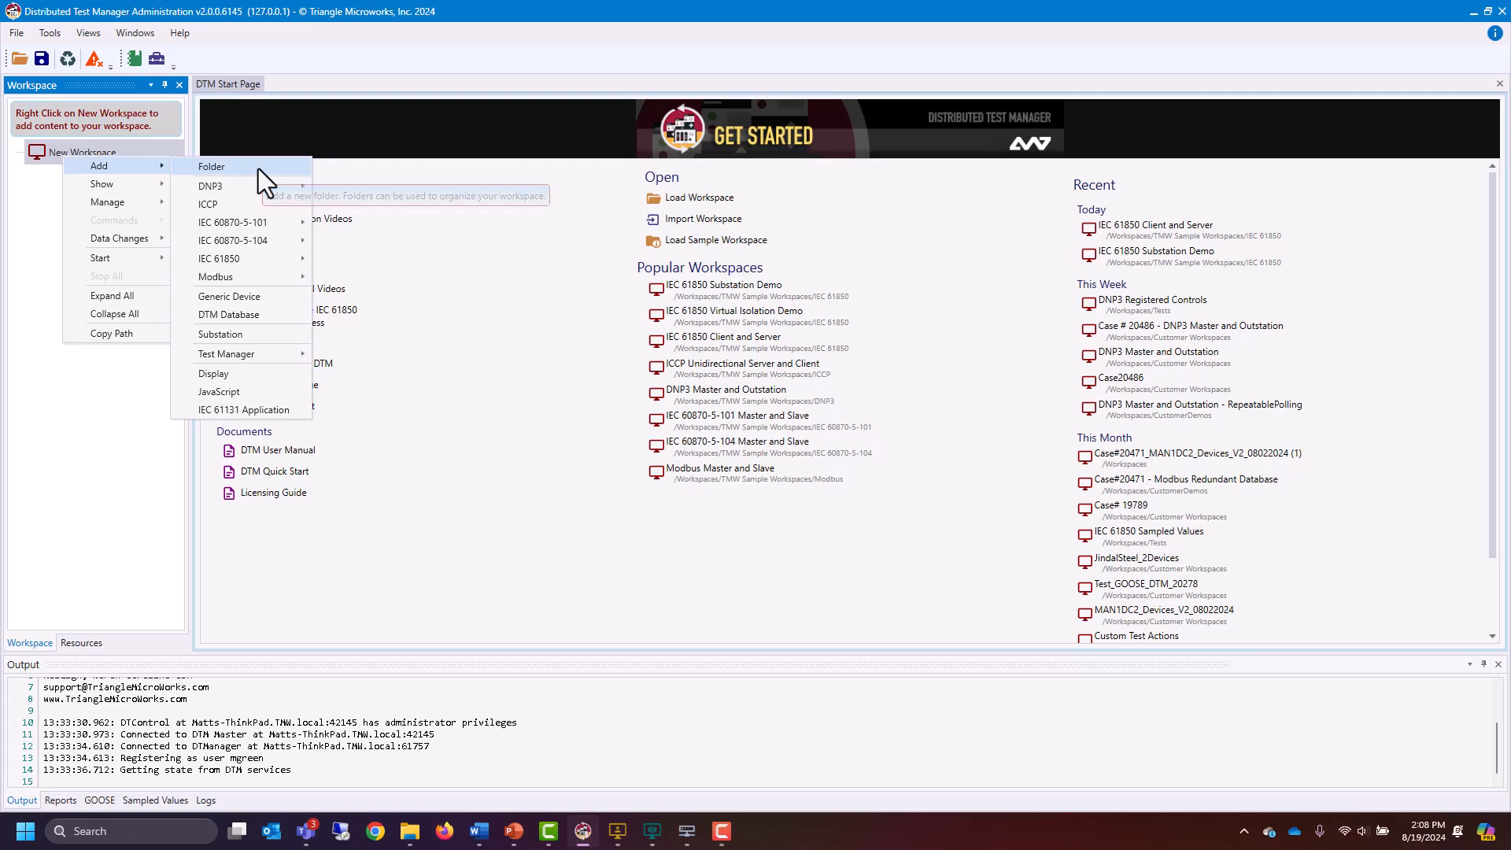
pyautogui.click(258, 169)
pyautogui.write('Dnp3')
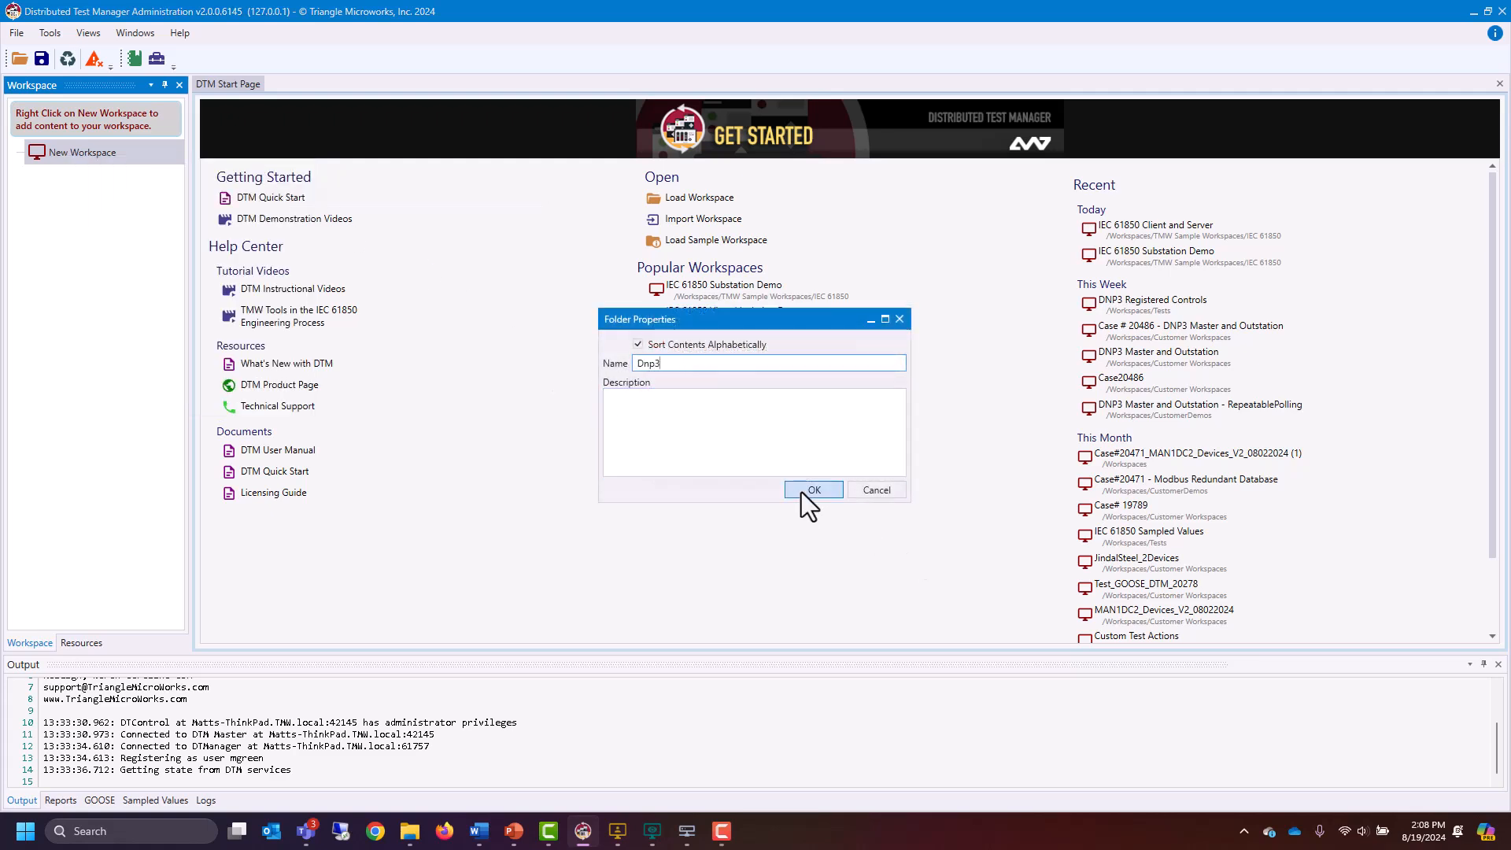
pyautogui.write(' Outstations')
pyautogui.click(810, 490)
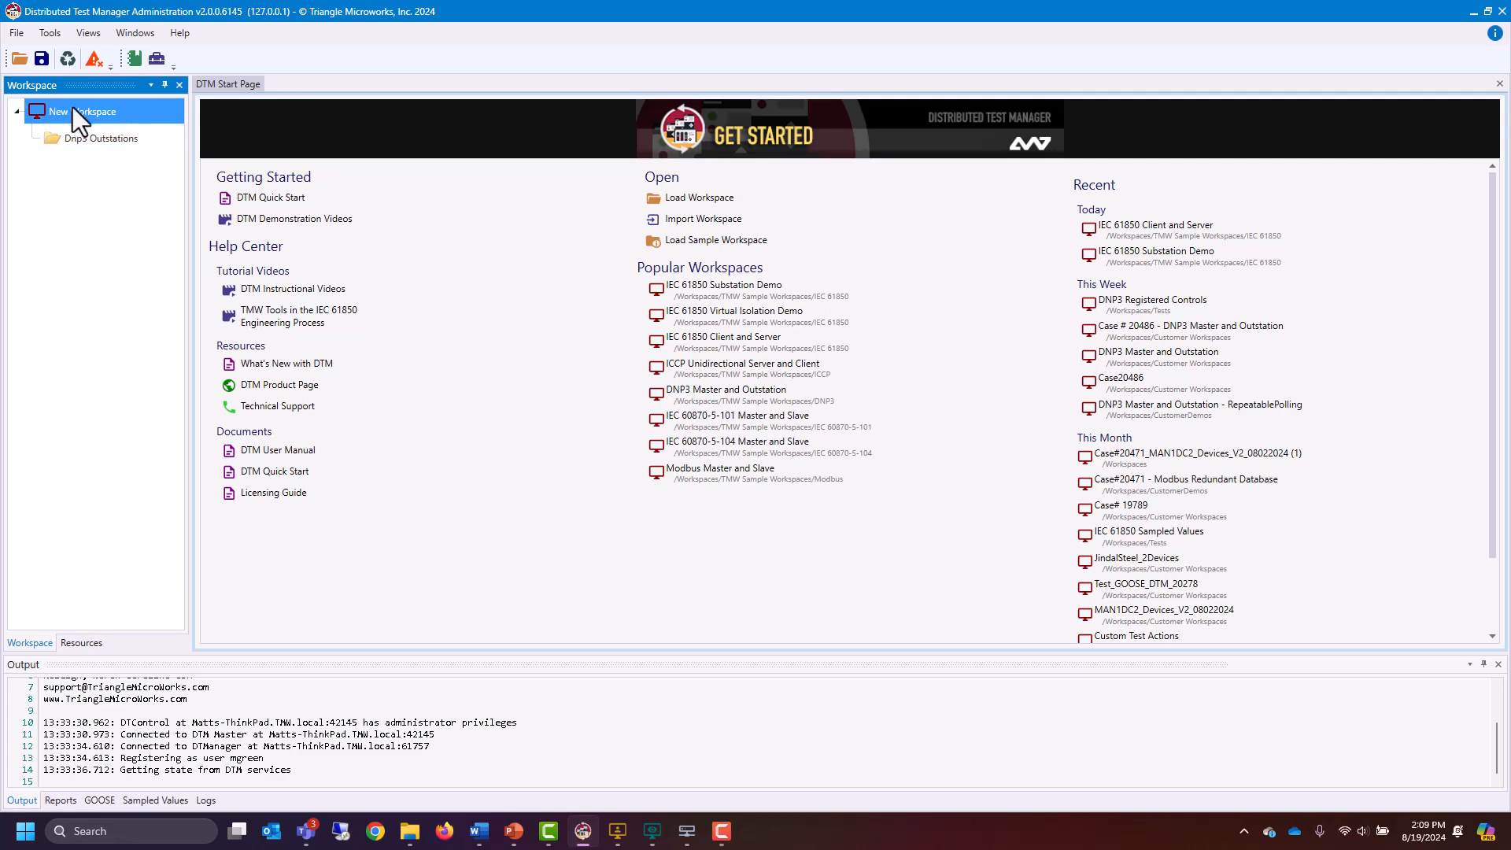
# Add a second folder named "61850 Servers" directly under the workspace
pyautogui.rightClick(73, 107)
pyautogui.moveTo(129, 116)
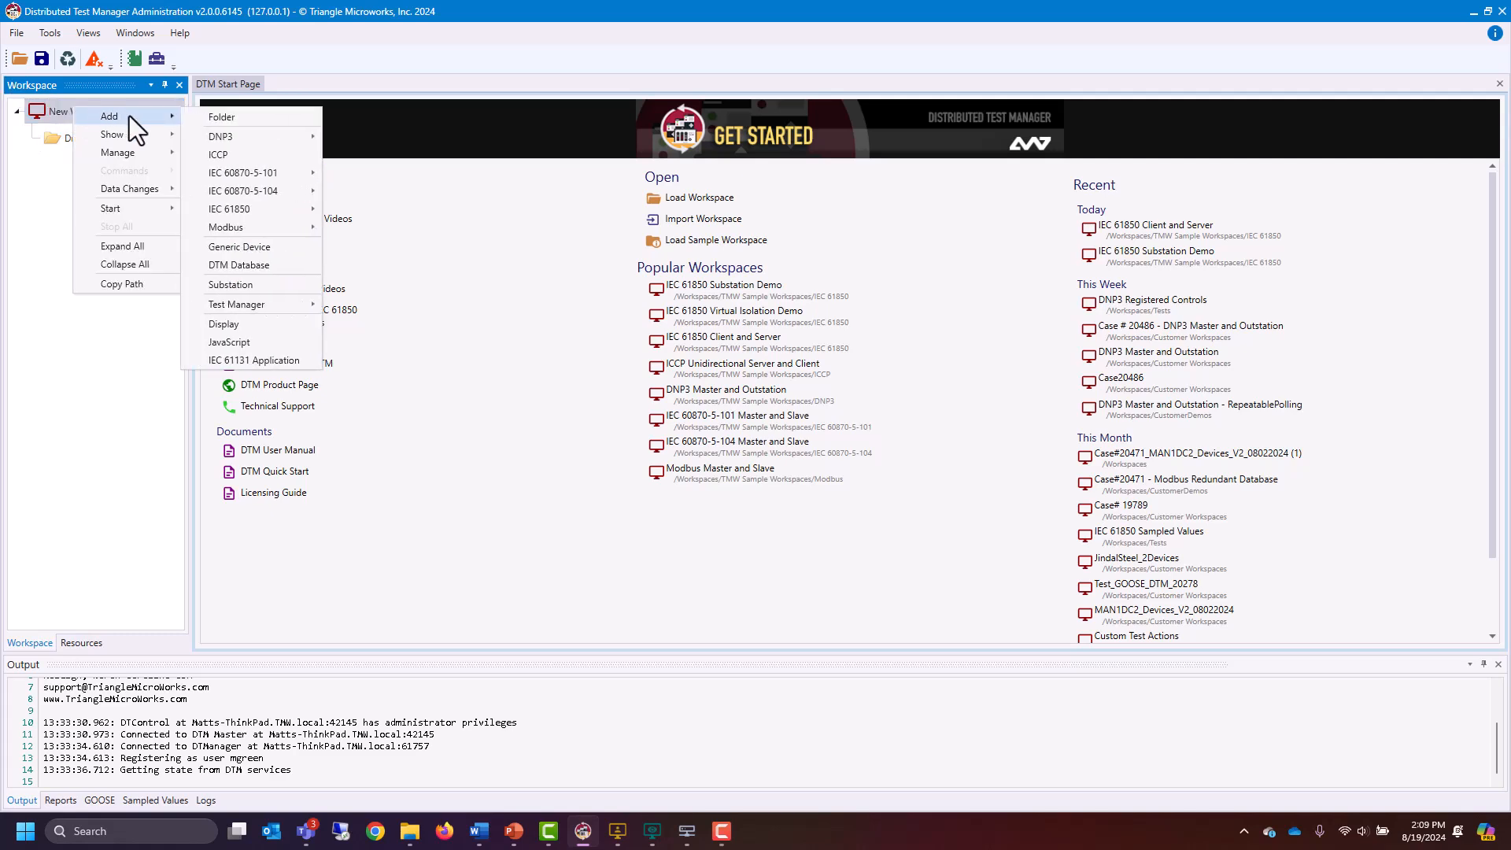
pyautogui.click(247, 121)
pyautogui.write('6')
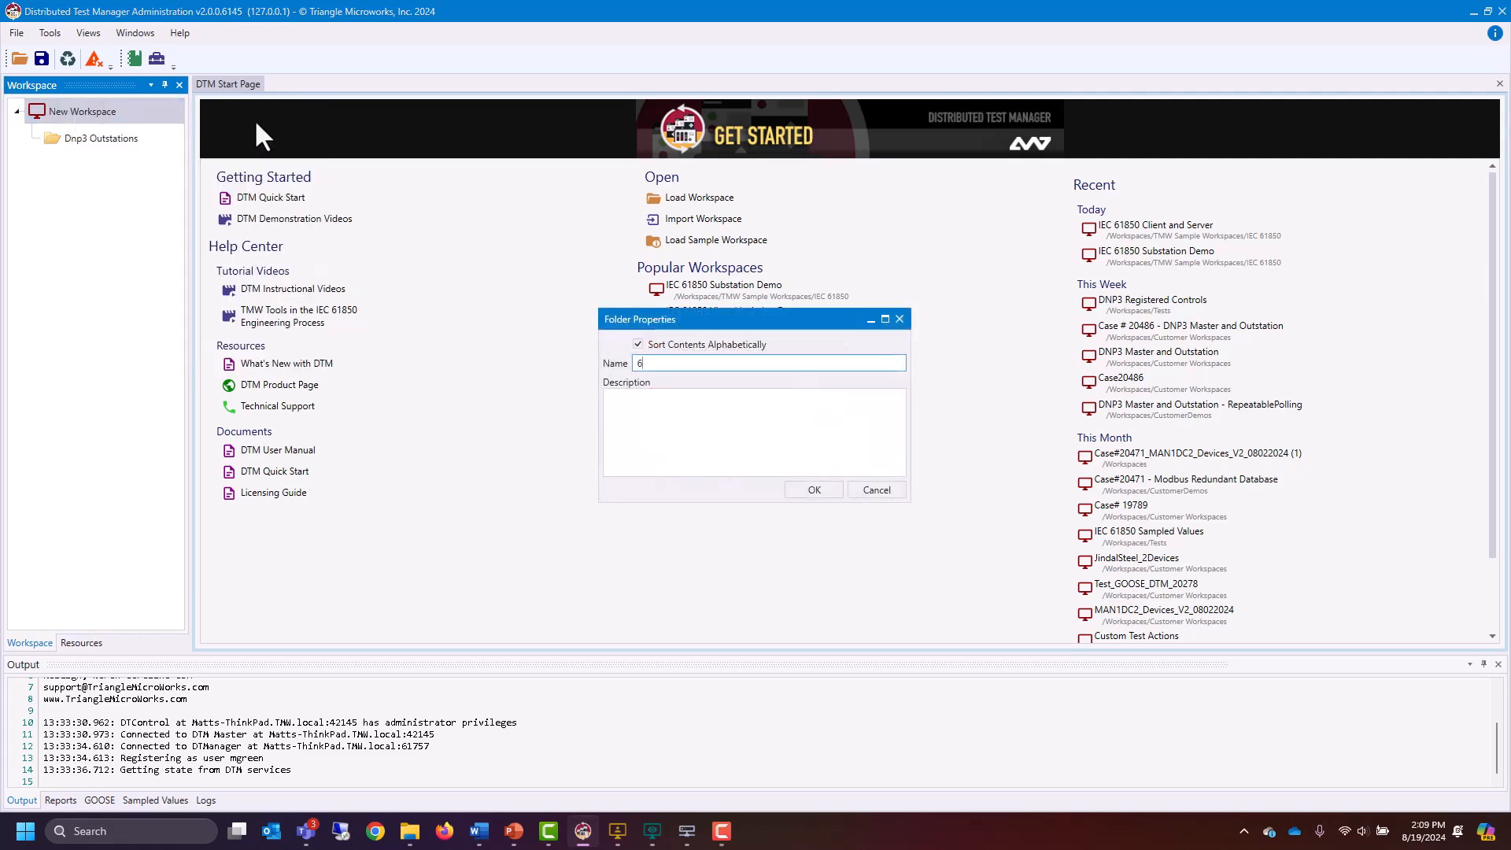
pyautogui.write('1850 Servers')
pyautogui.press('Return')
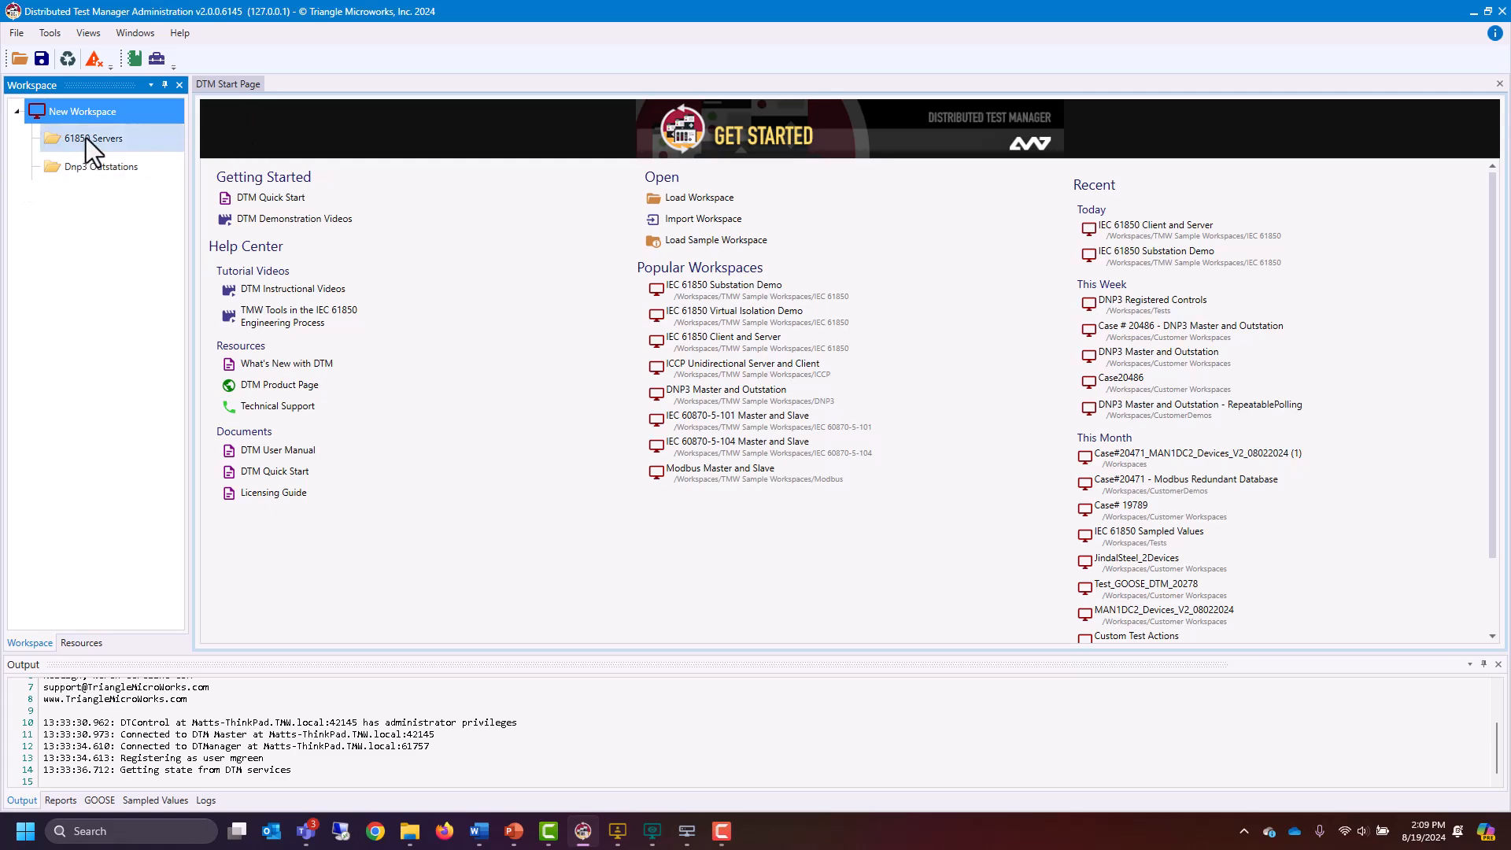
# Start adding a DNP3 outstation to the Dnp3 Outstations folder and check which hosts are available for the device
pyautogui.moveTo(87, 138)
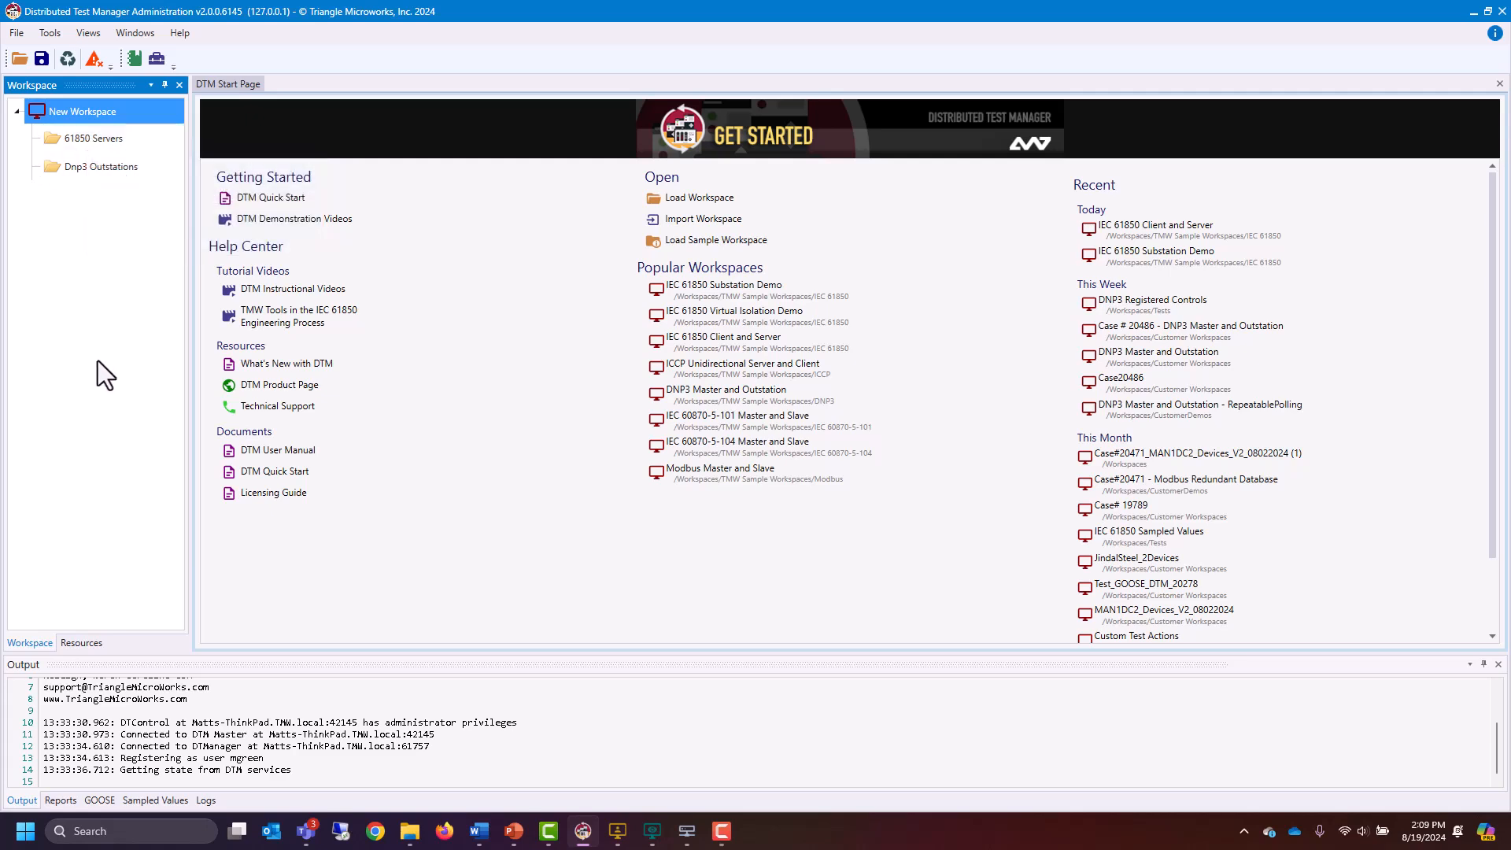
pyautogui.rightClick(98, 170)
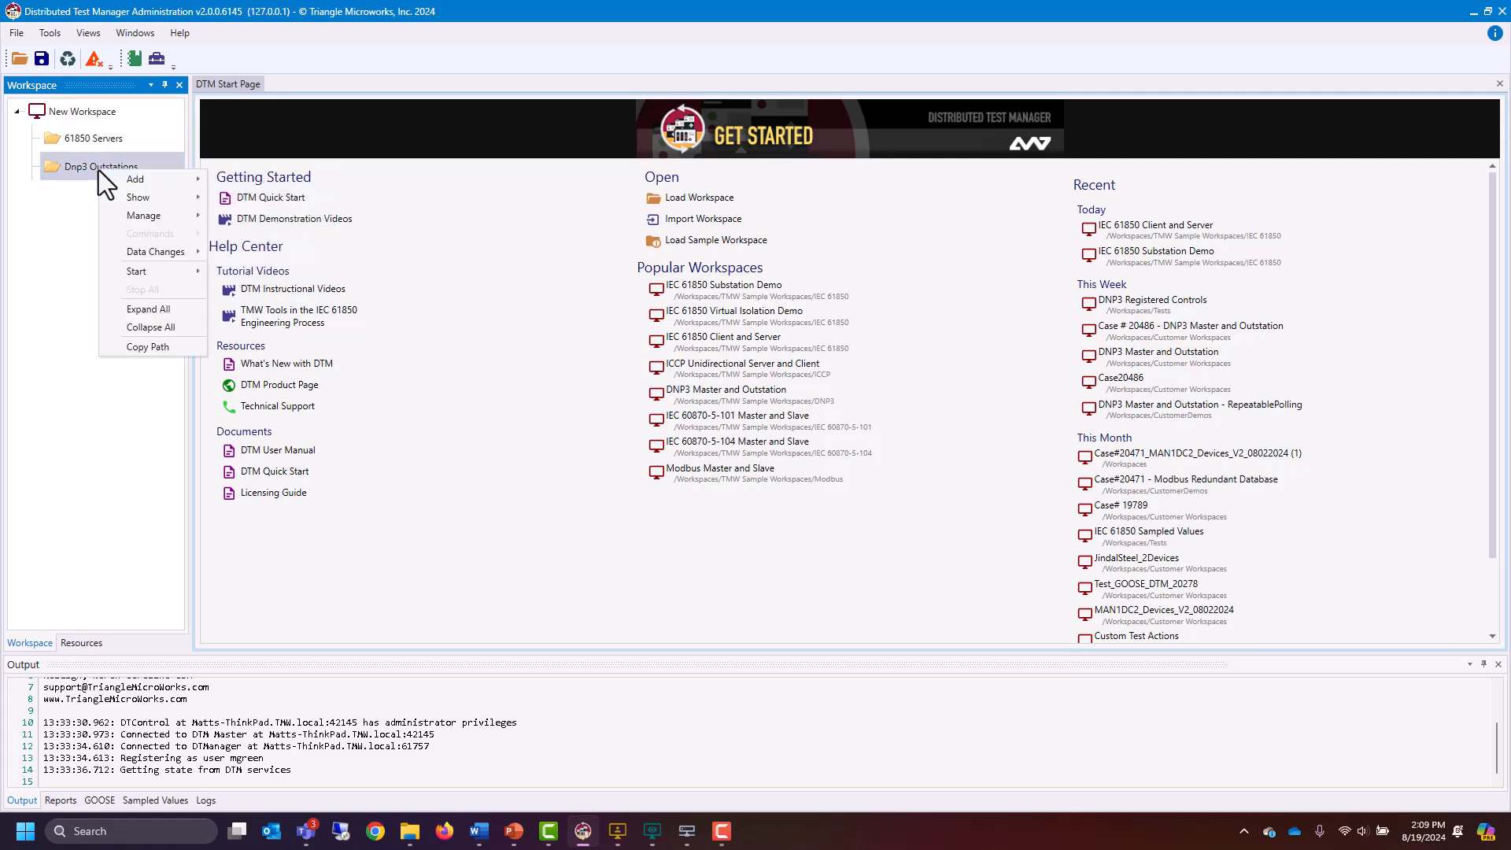
pyautogui.moveTo(173, 181)
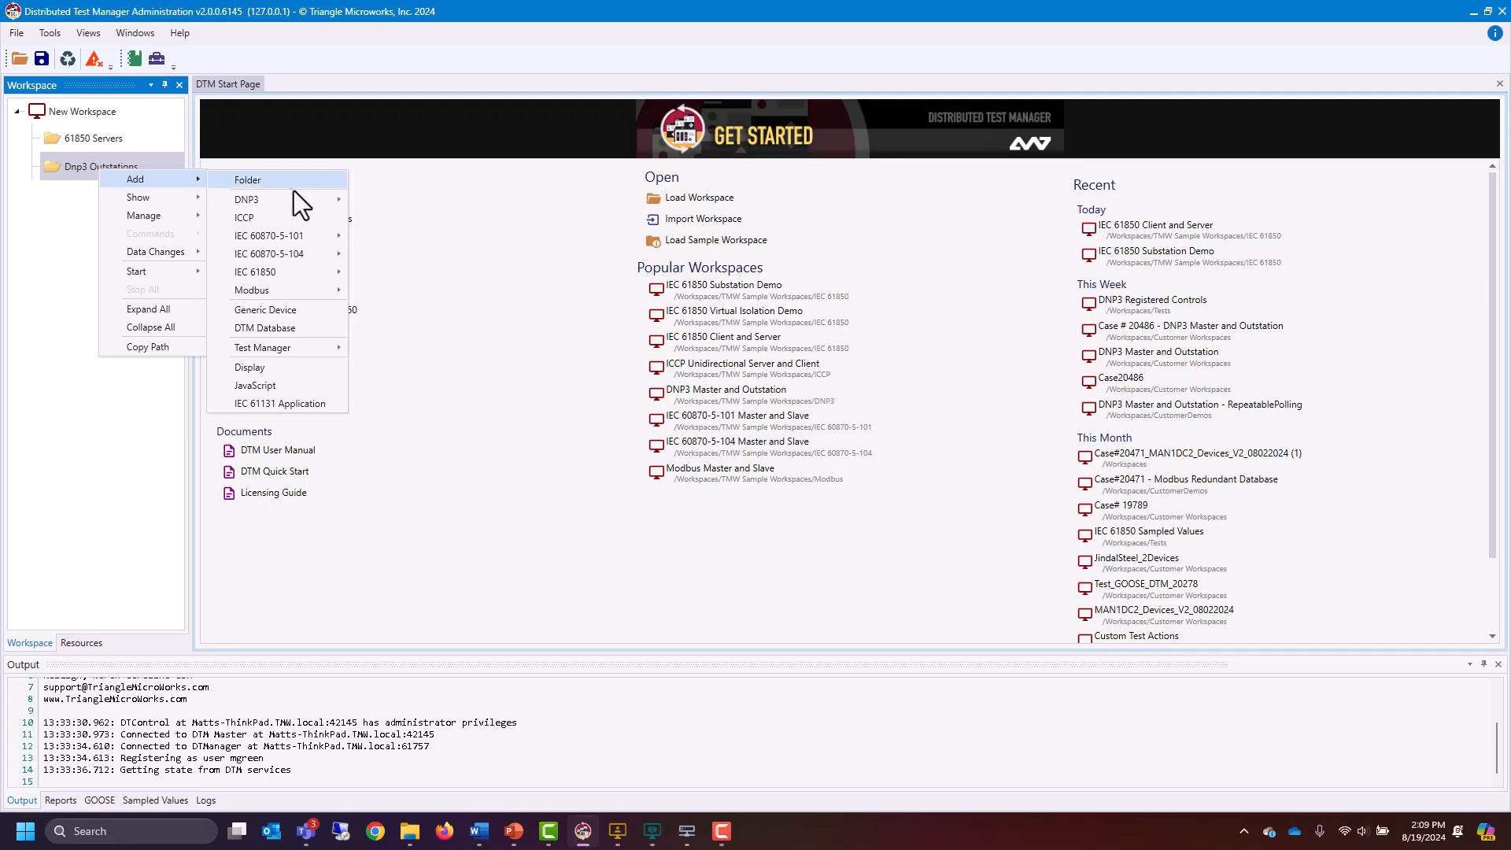
pyautogui.moveTo(298, 194)
pyautogui.click(422, 221)
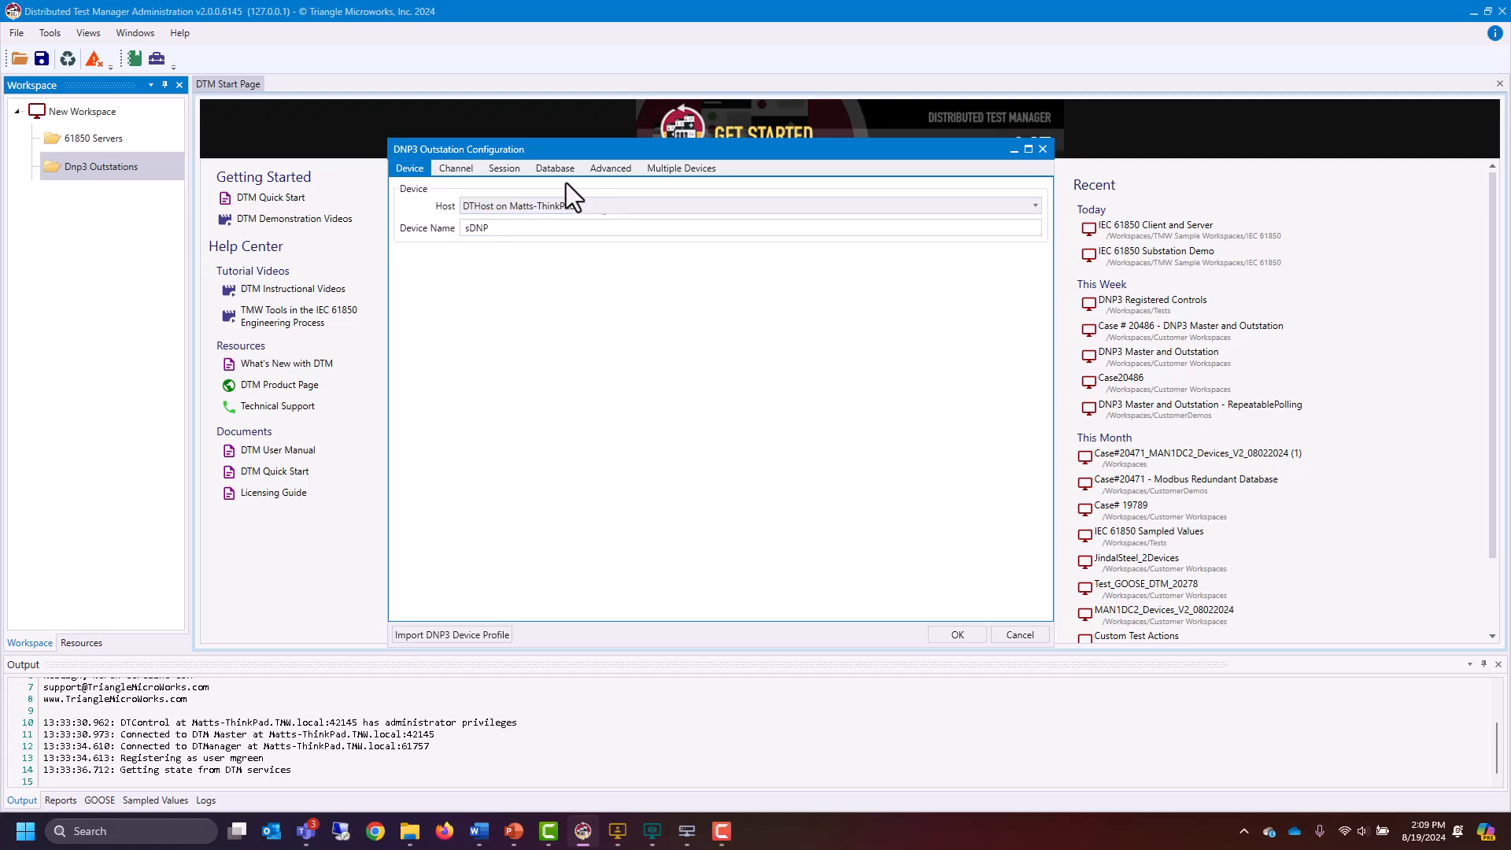
pyautogui.click(536, 211)
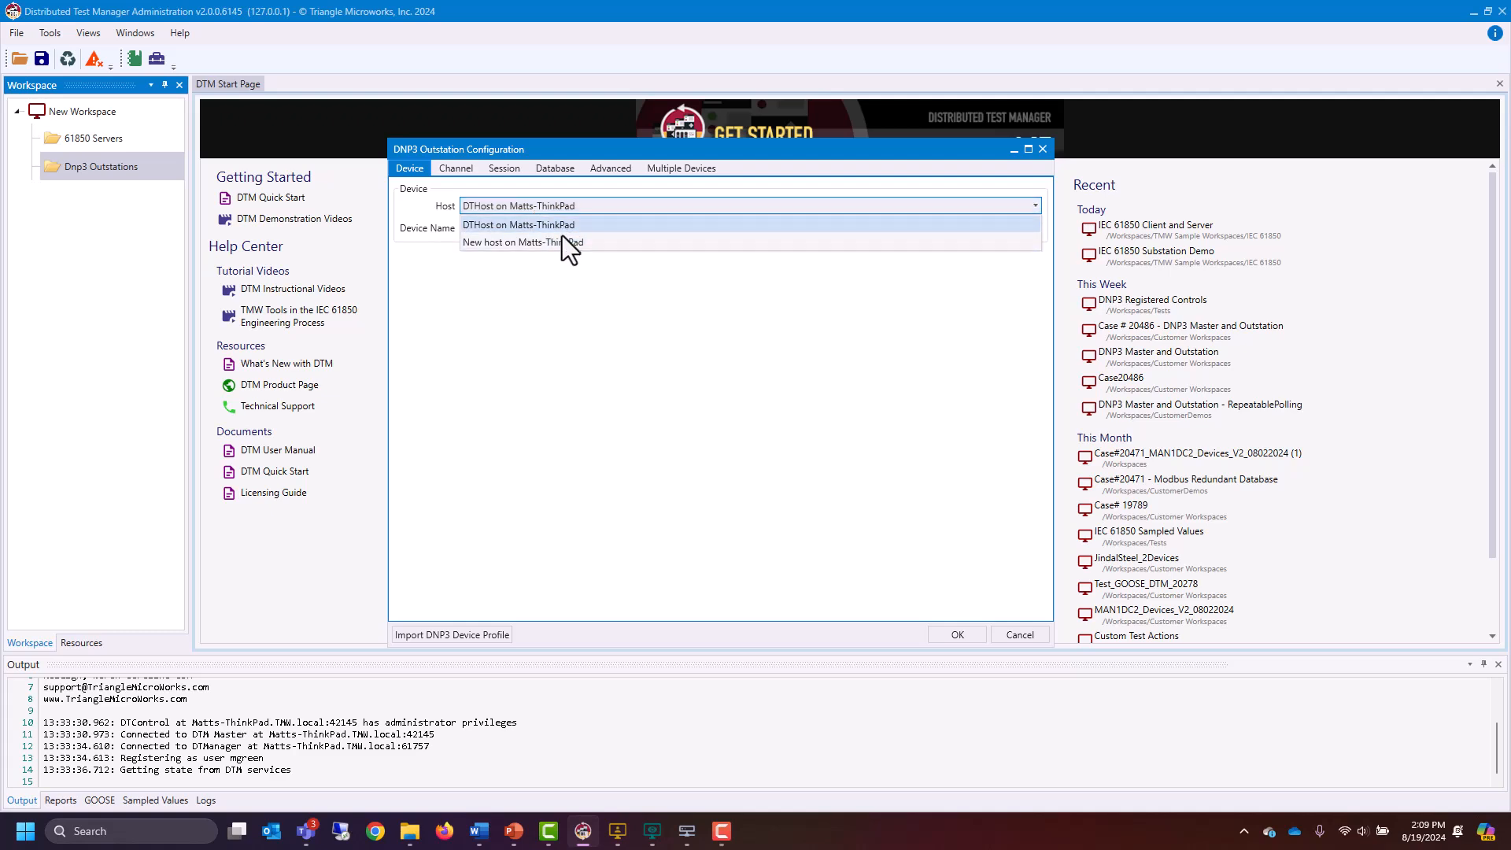
pyautogui.click(567, 307)
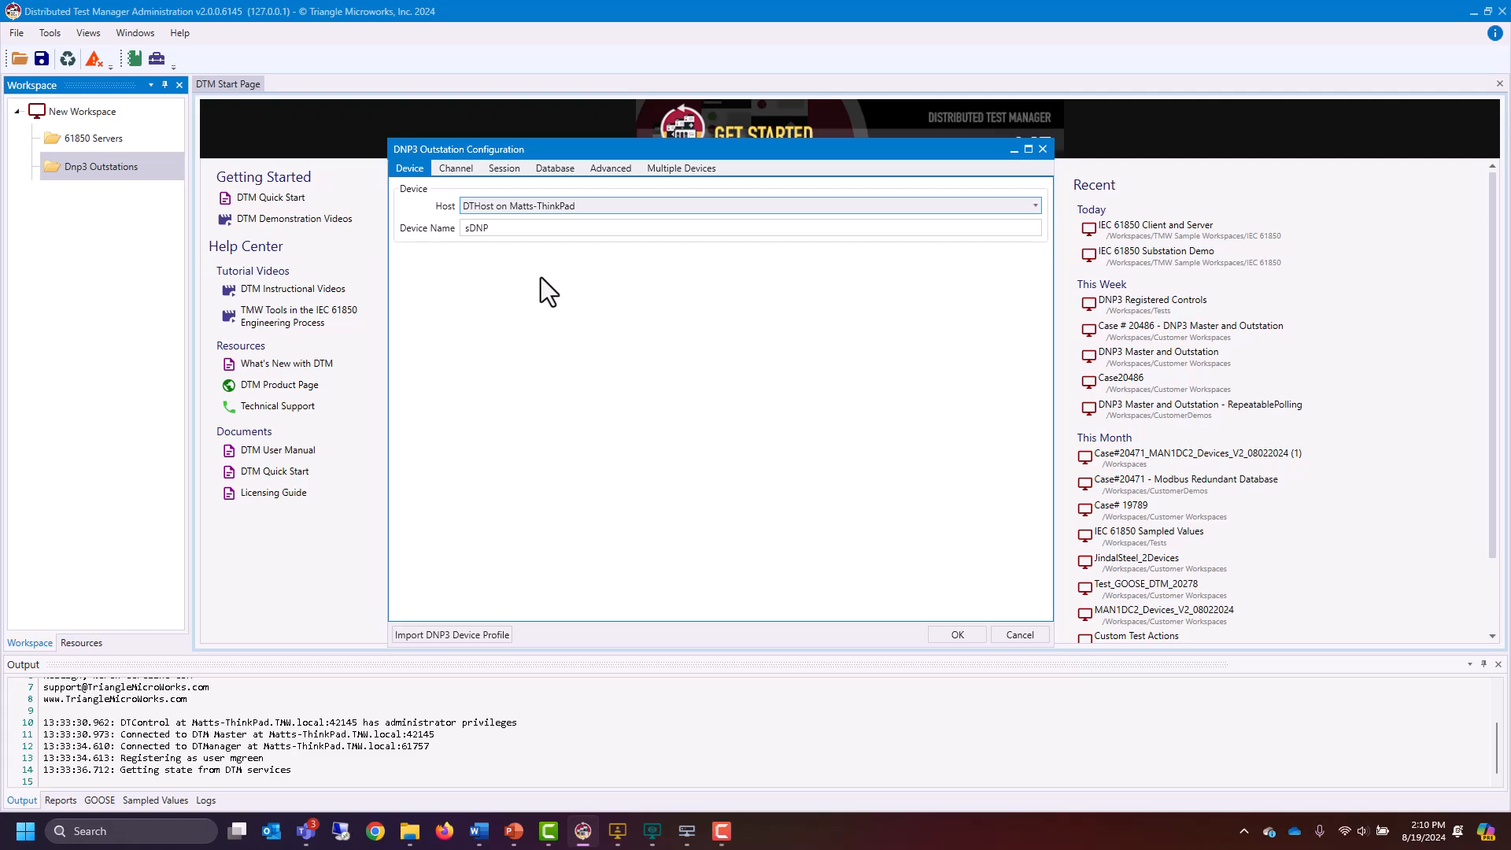
# Review the outstation's channel settings, including the local address choices and the remote address
pyautogui.click(456, 167)
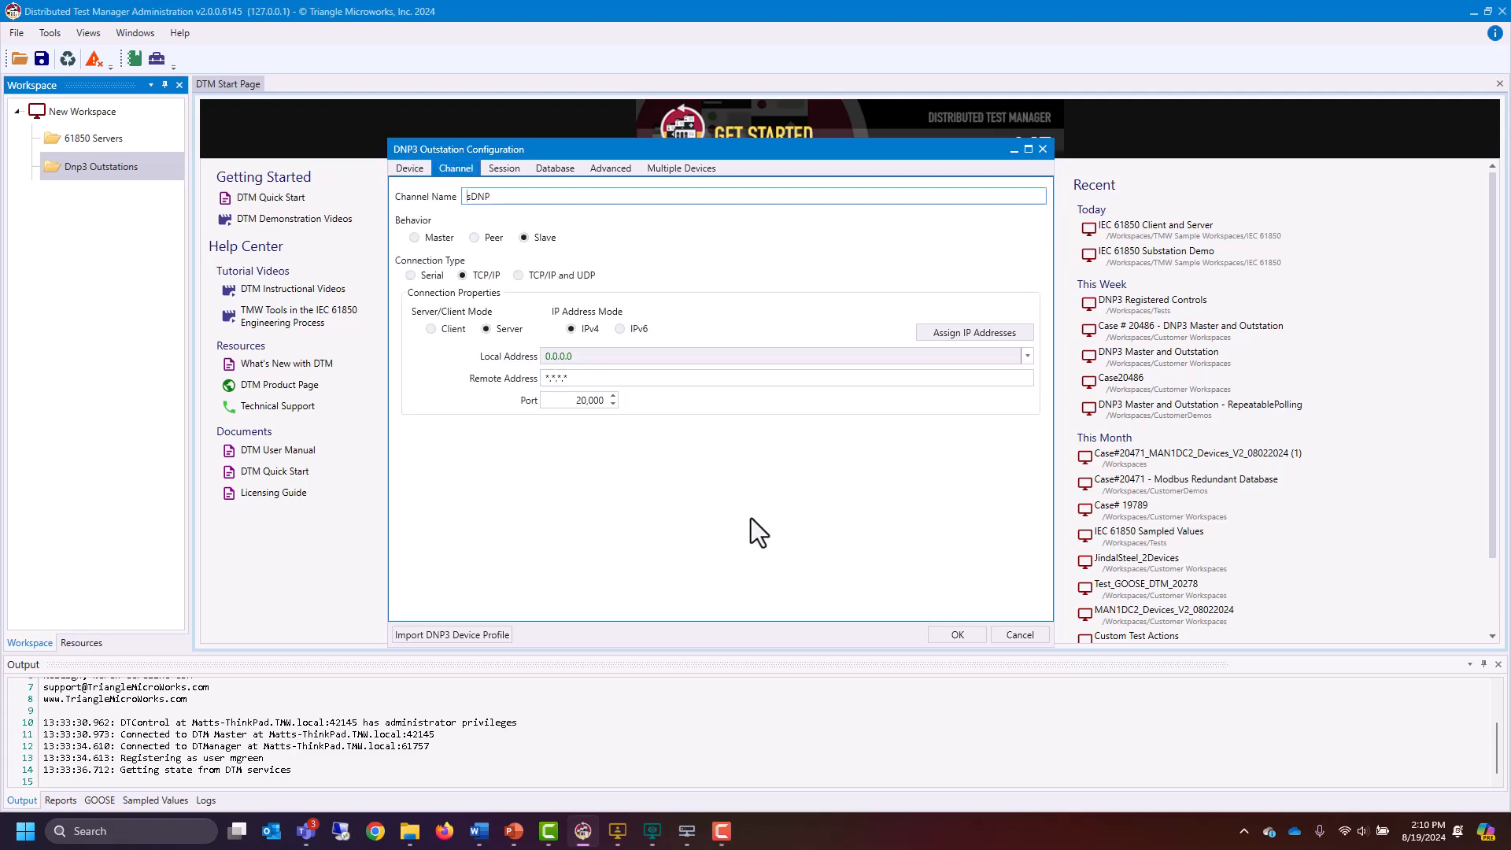
pyautogui.click(1027, 356)
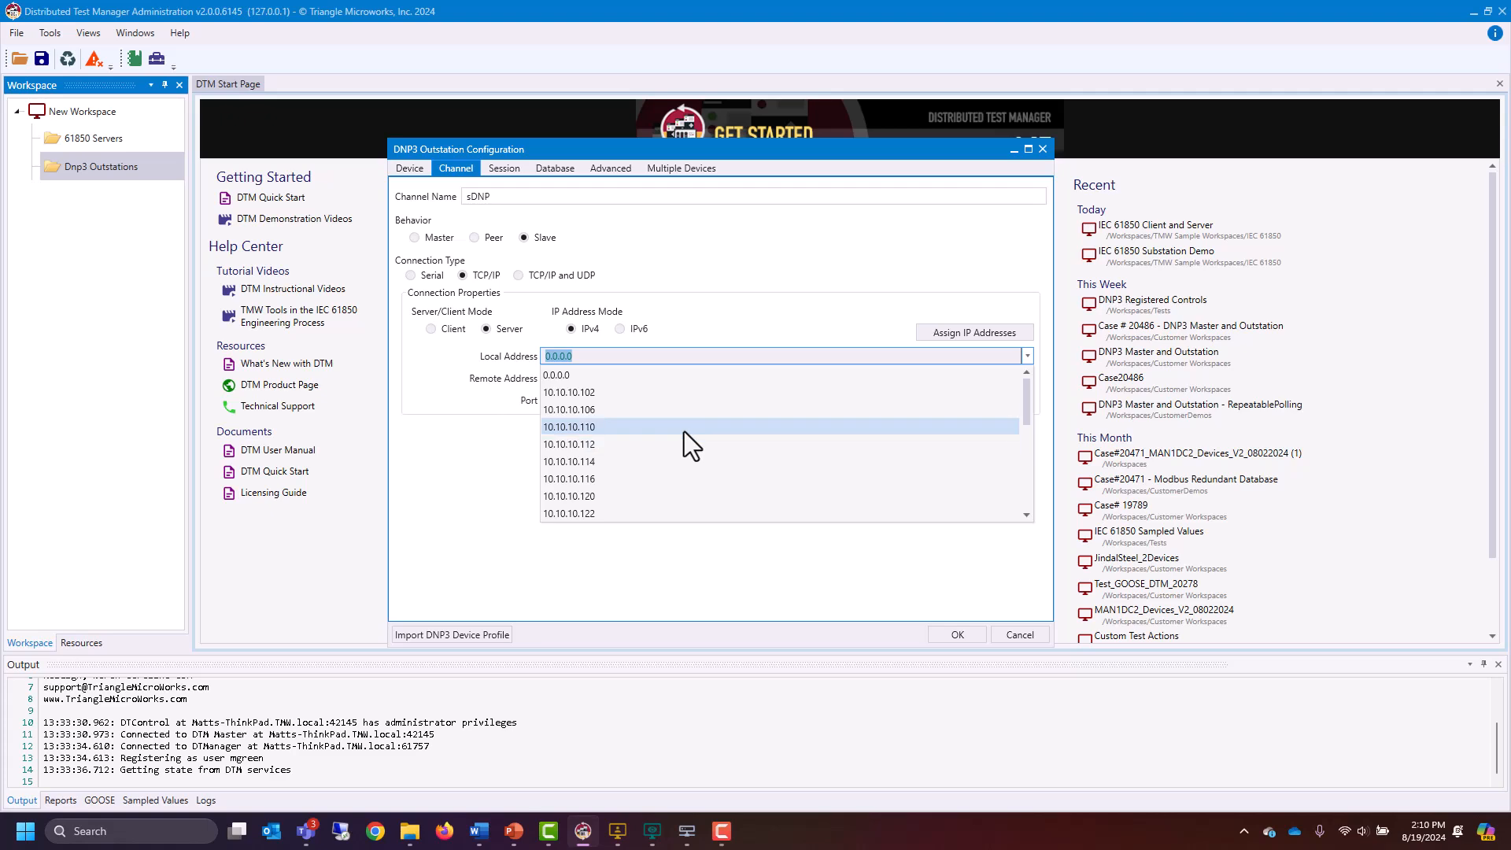
pyautogui.click(476, 450)
pyautogui.click(606, 377)
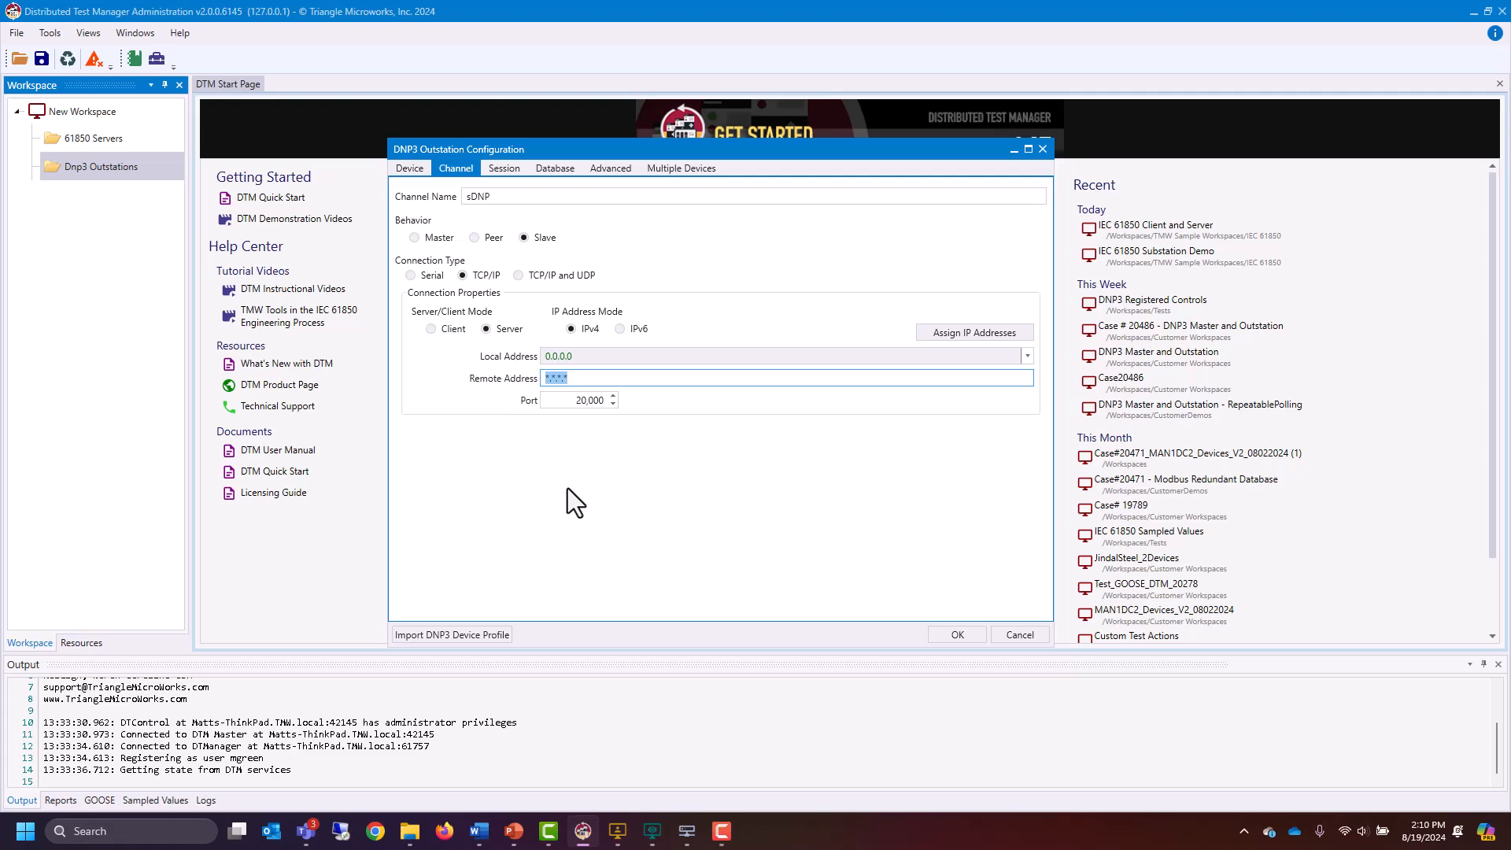
# Try the Serial connection type to check its port choices and return the channel to TCP/IP
pyautogui.click(409, 273)
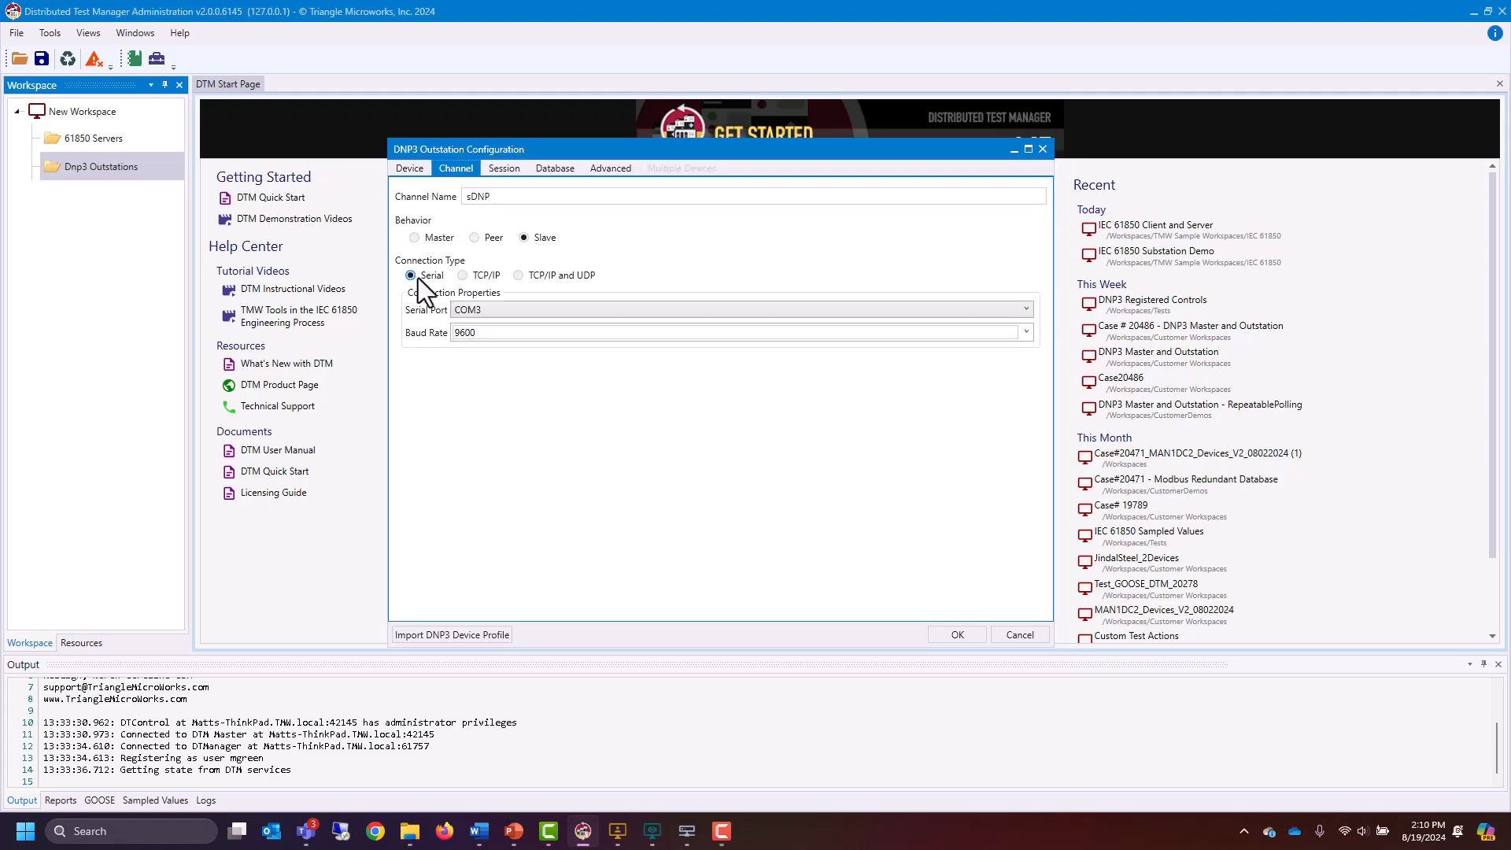
pyautogui.click(567, 310)
pyautogui.click(566, 310)
pyautogui.click(492, 276)
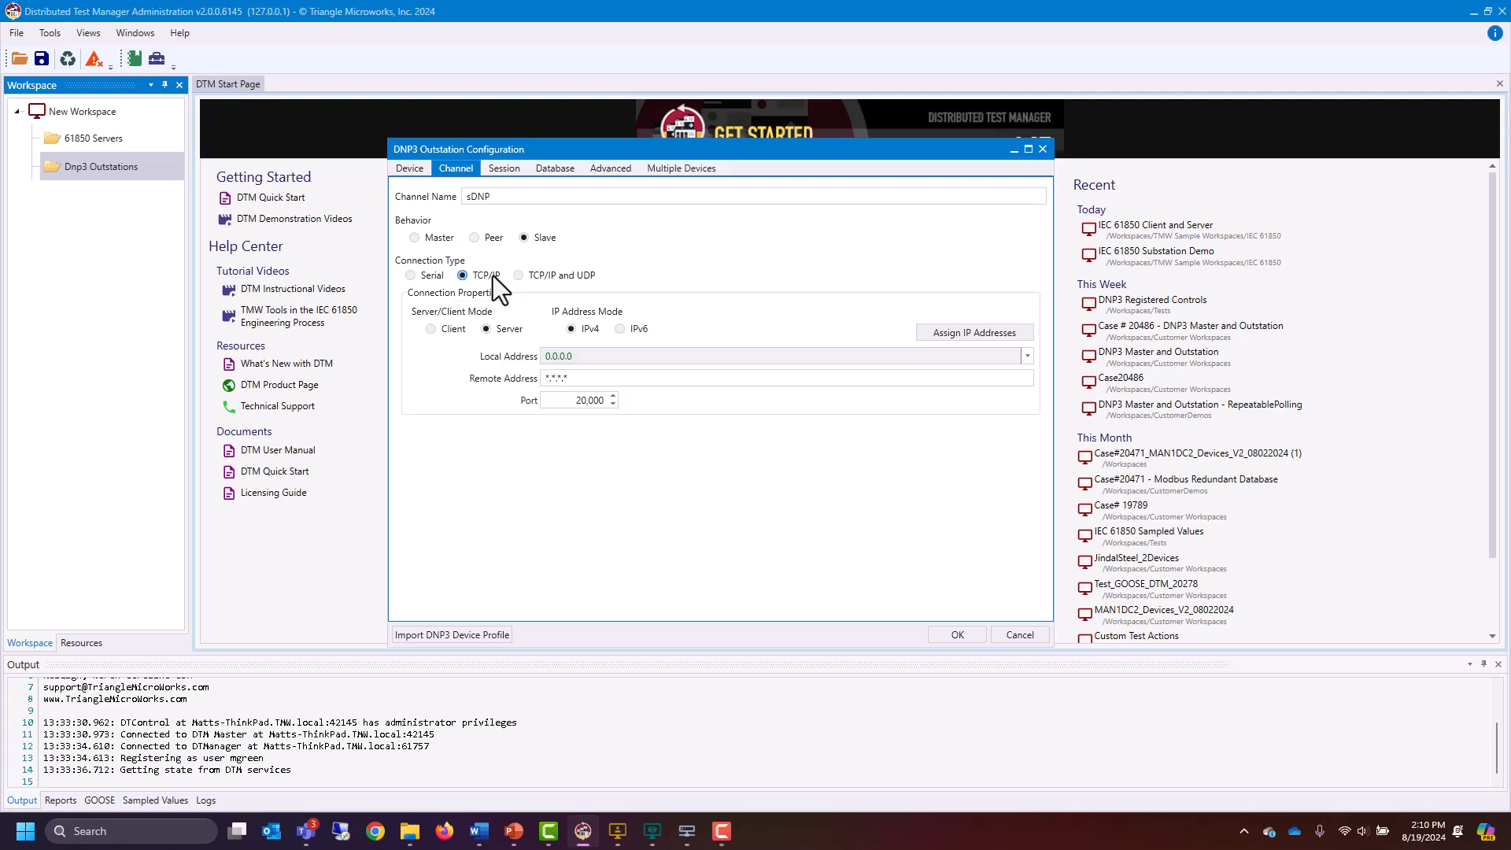
# Review the outstation's session settings and the properties of the first binary input point in its database
pyautogui.click(505, 167)
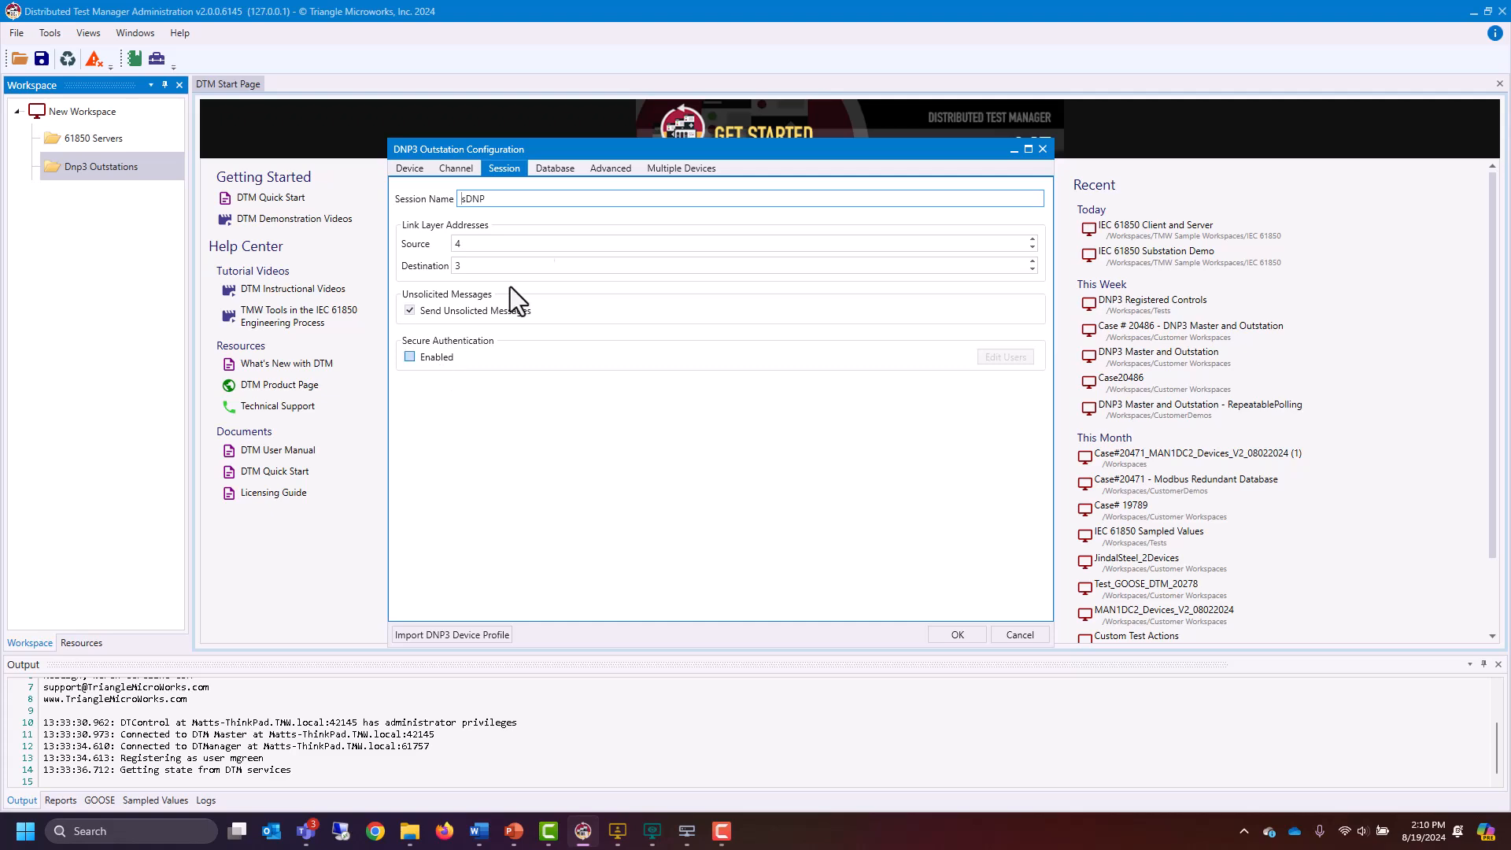
pyautogui.click(554, 173)
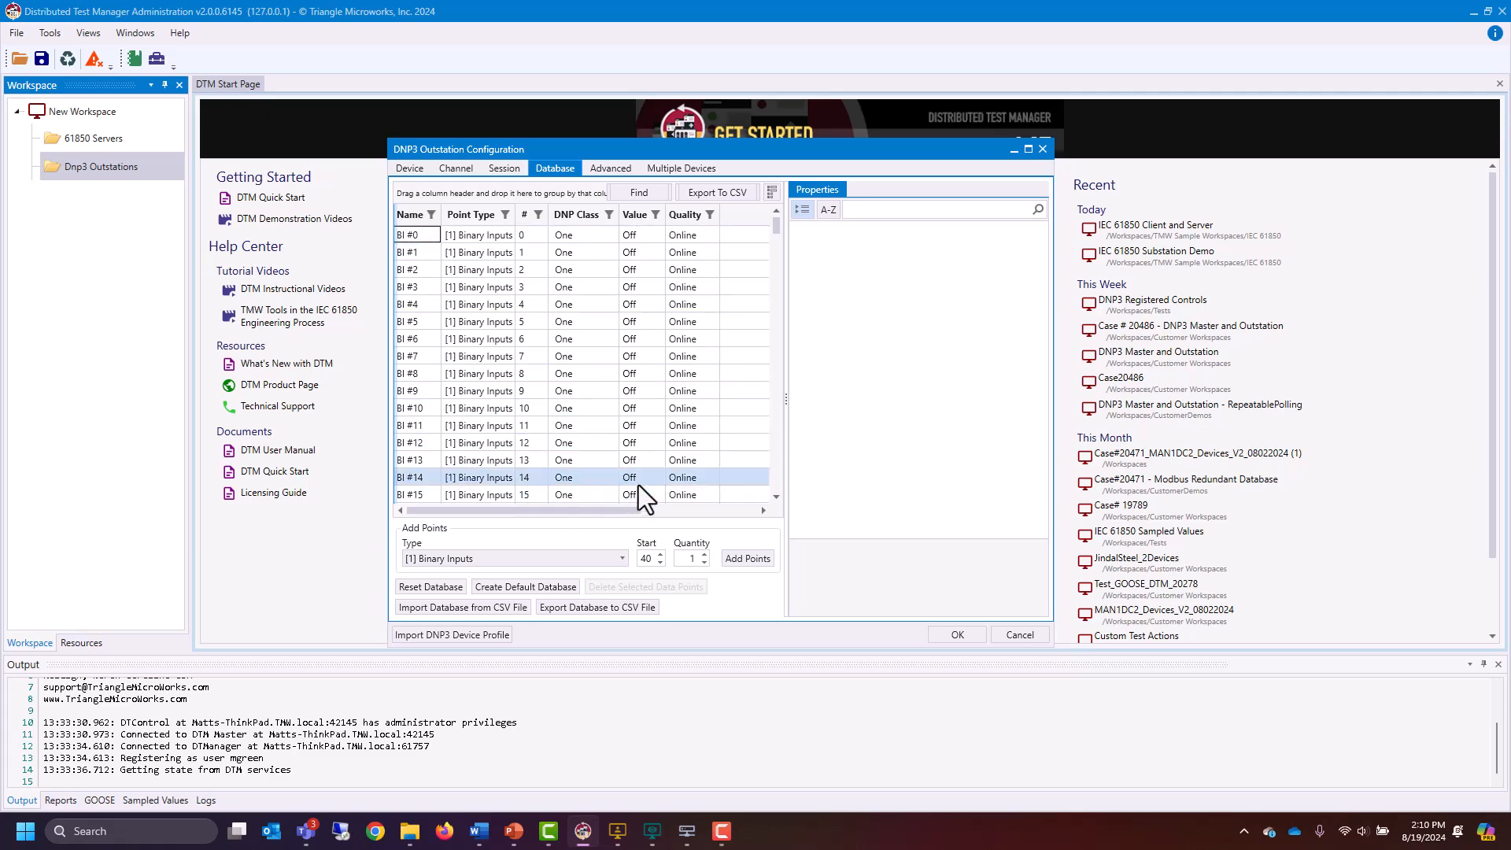
pyautogui.moveTo(498, 238); pyautogui.dragTo(517, 253)
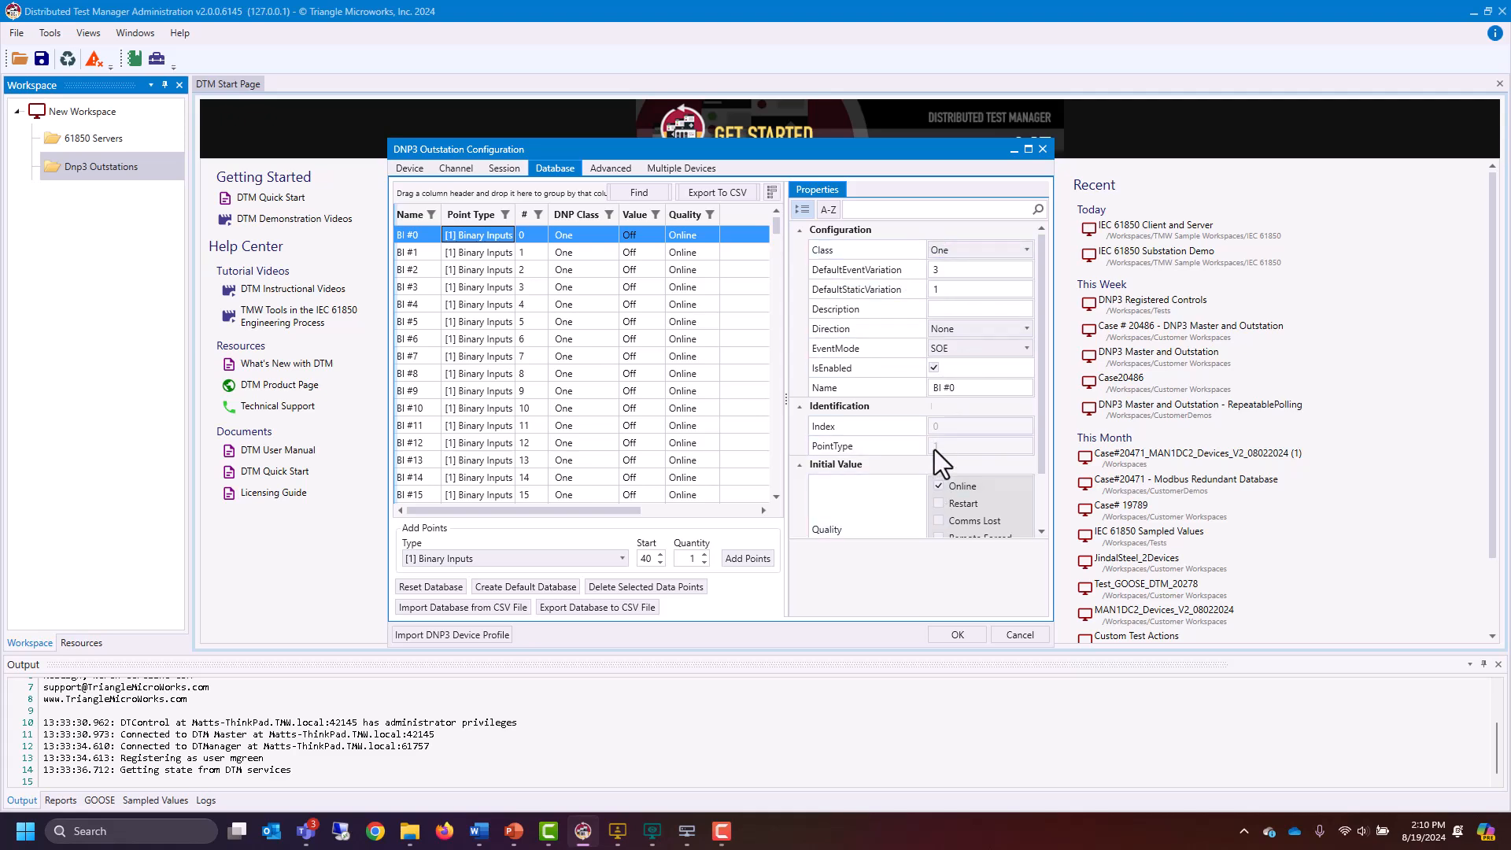
# Reset the outstation's point database and add 4 binary inputs to it
pyautogui.click(418, 591)
pyautogui.click(703, 554)
pyautogui.click(704, 554)
pyautogui.click(704, 555)
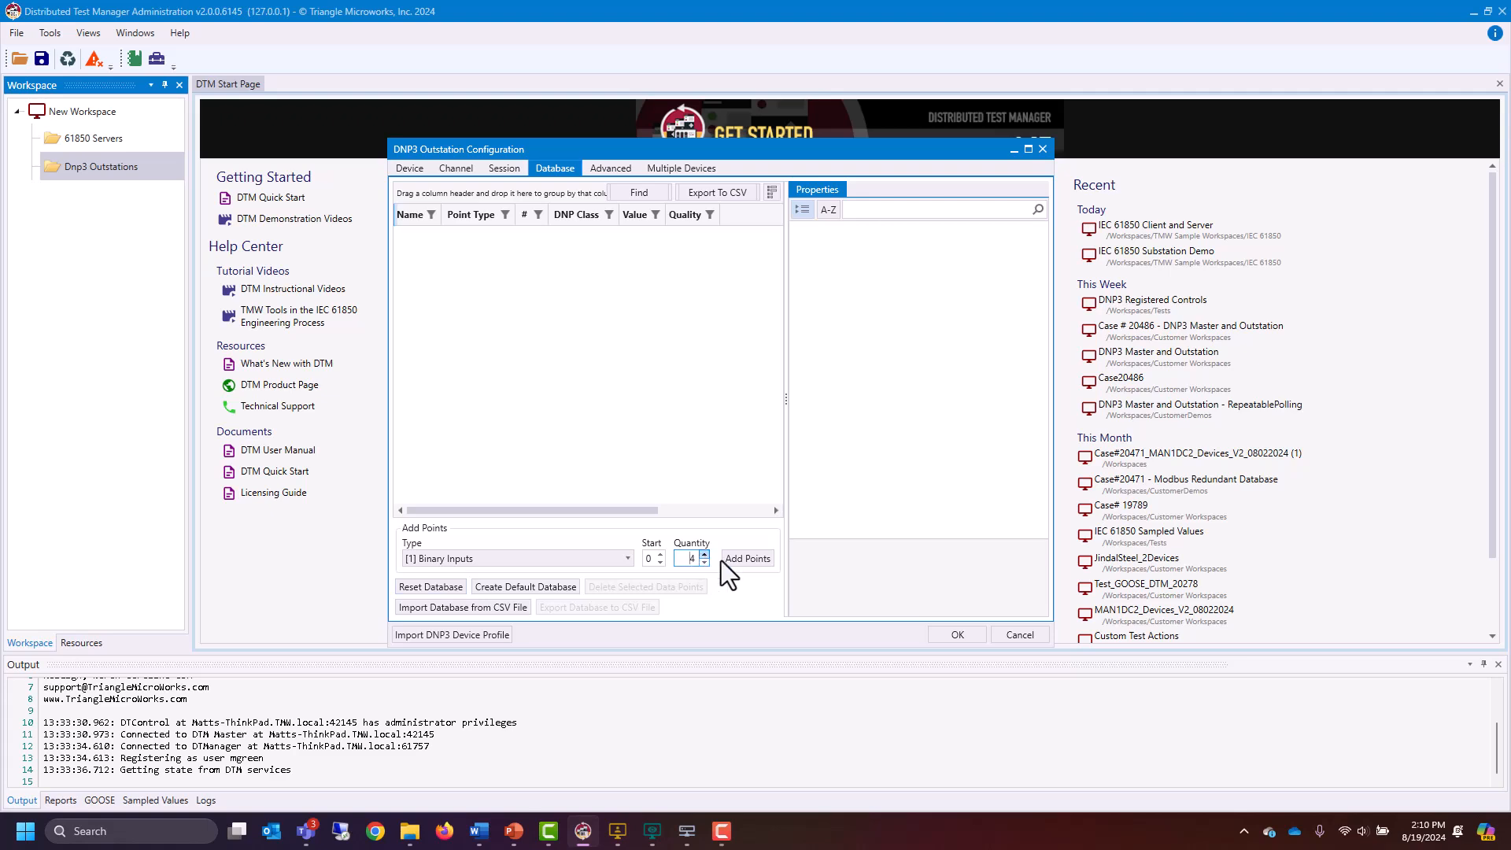
pyautogui.press('Return')
# Add 4 double bit inputs, starting at index 0, to the outstation's database
pyautogui.click(598, 559)
pyautogui.click(493, 595)
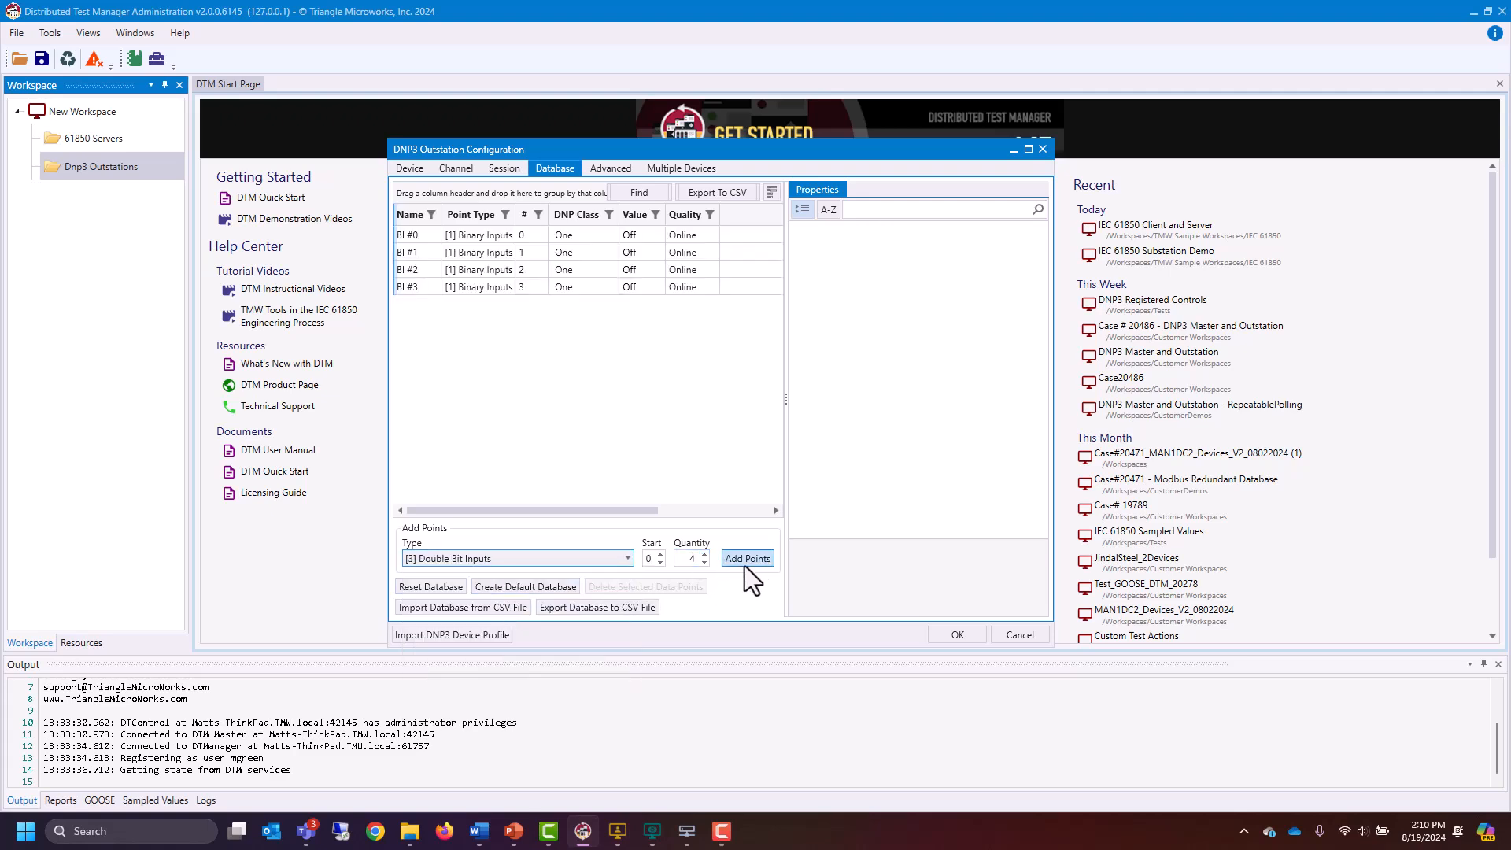
pyautogui.click(747, 561)
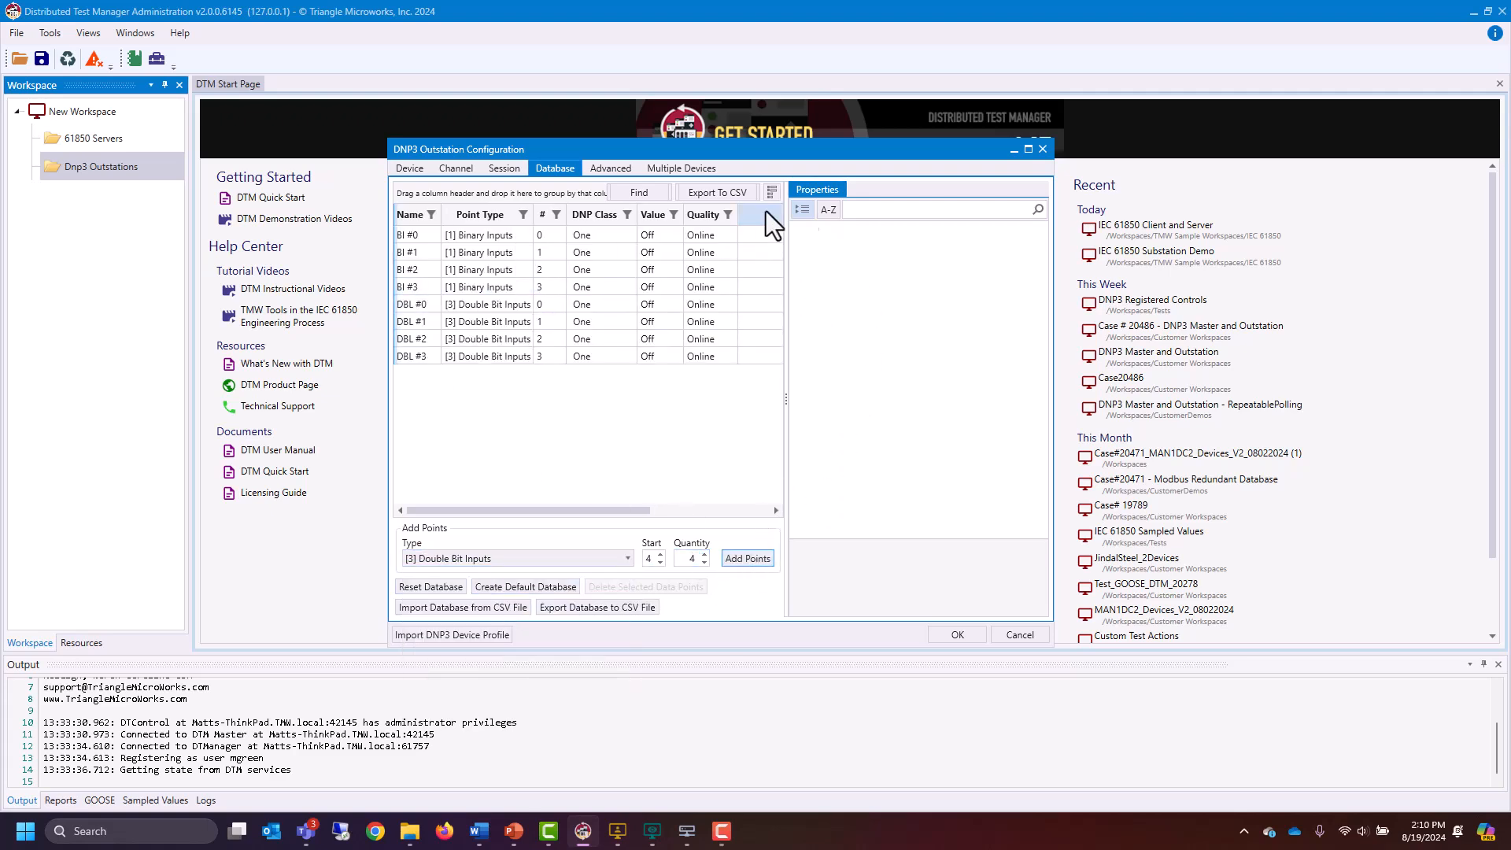
pyautogui.click(693, 252)
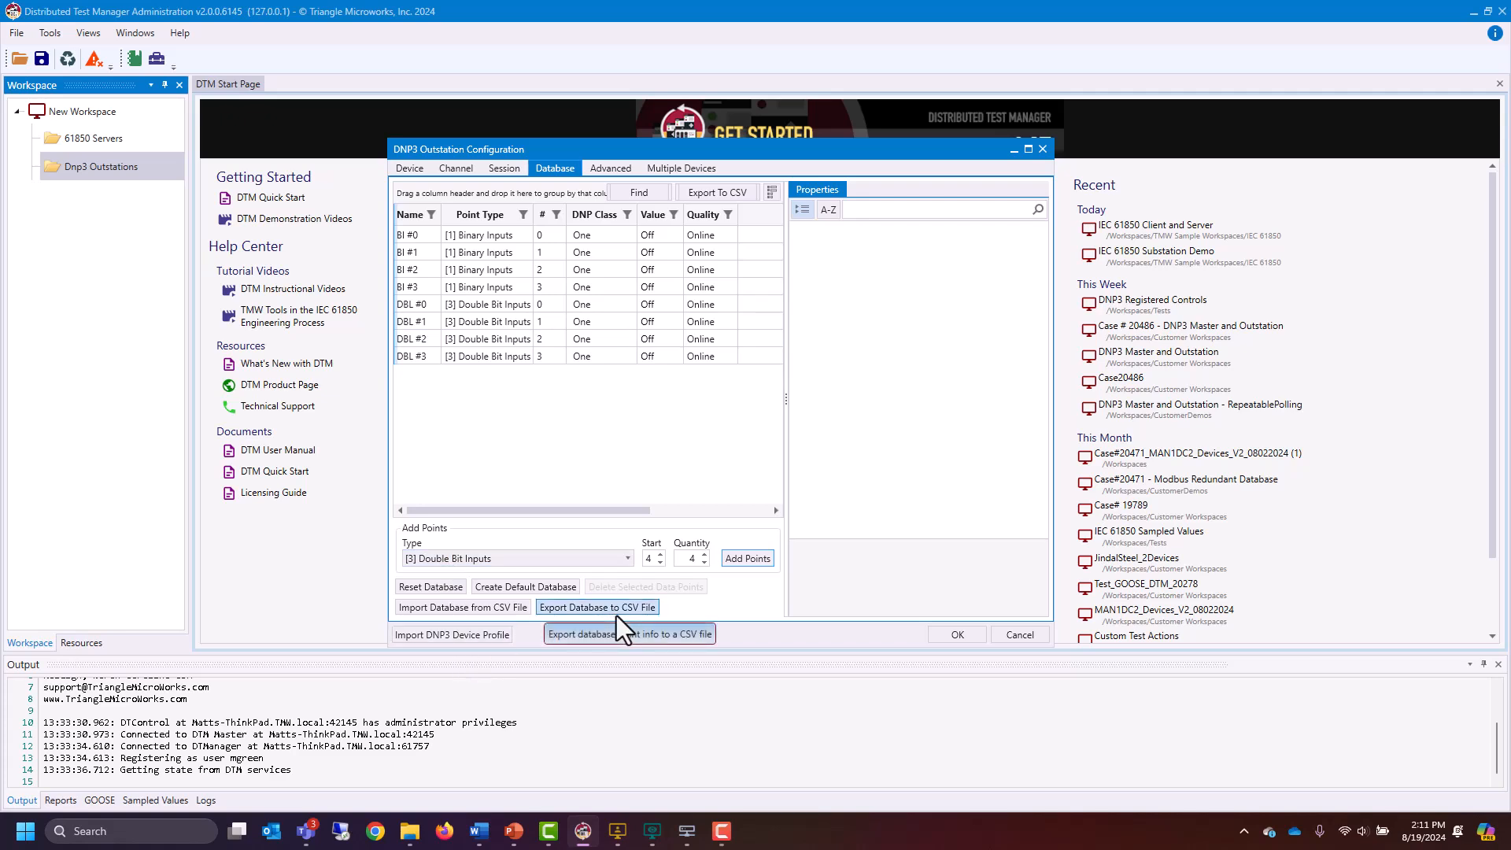
# Examine the outstation's advanced settings, expanding the channel's detailed parameters
pyautogui.click(617, 168)
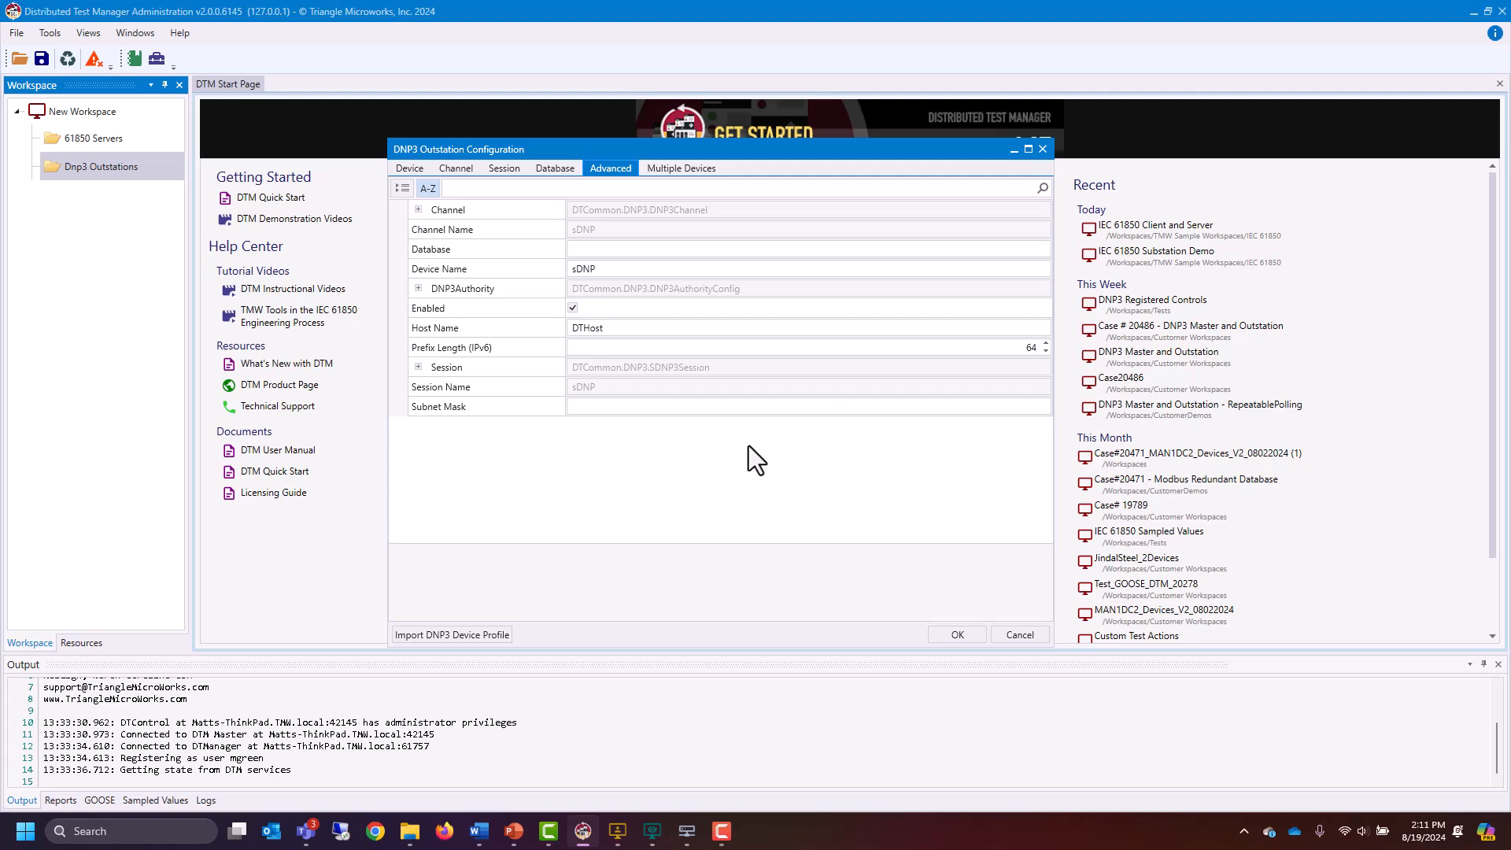
pyautogui.click(417, 211)
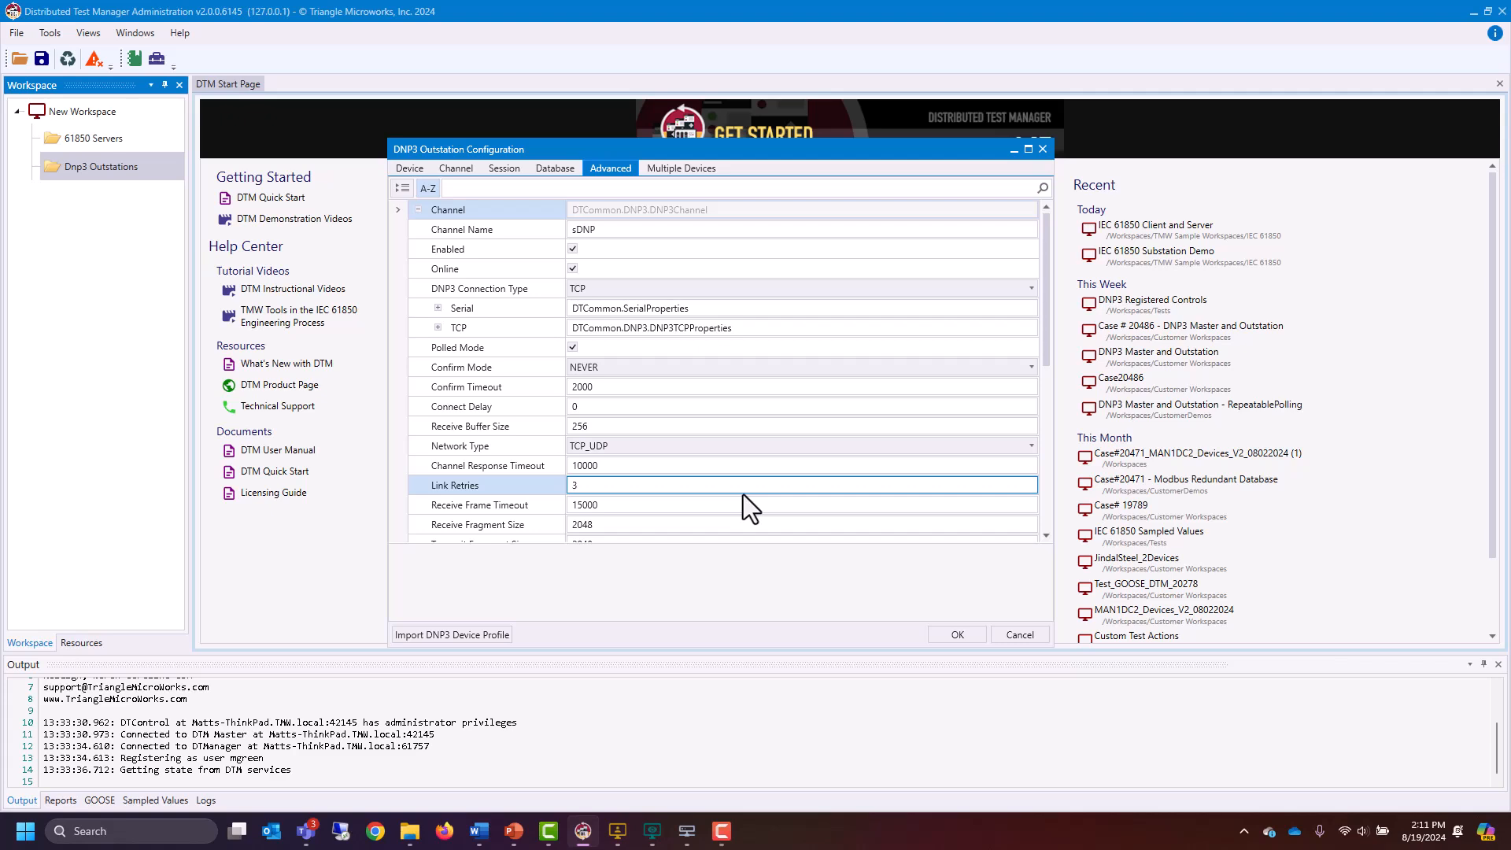
# Try setting up multiple outstations with 4 devices and return to creating a single outstation
pyautogui.click(676, 168)
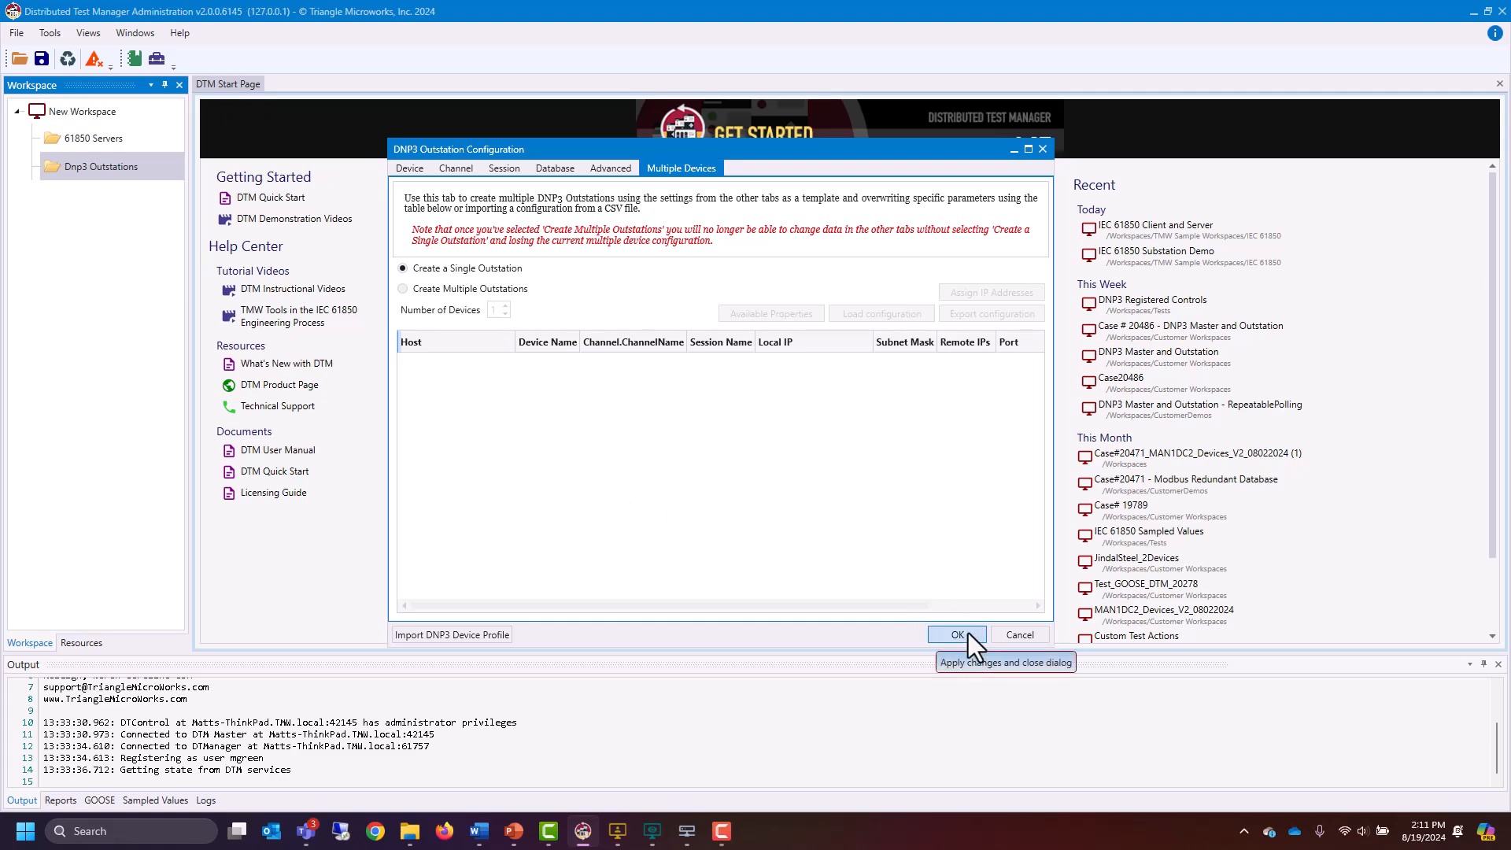
pyautogui.click(453, 290)
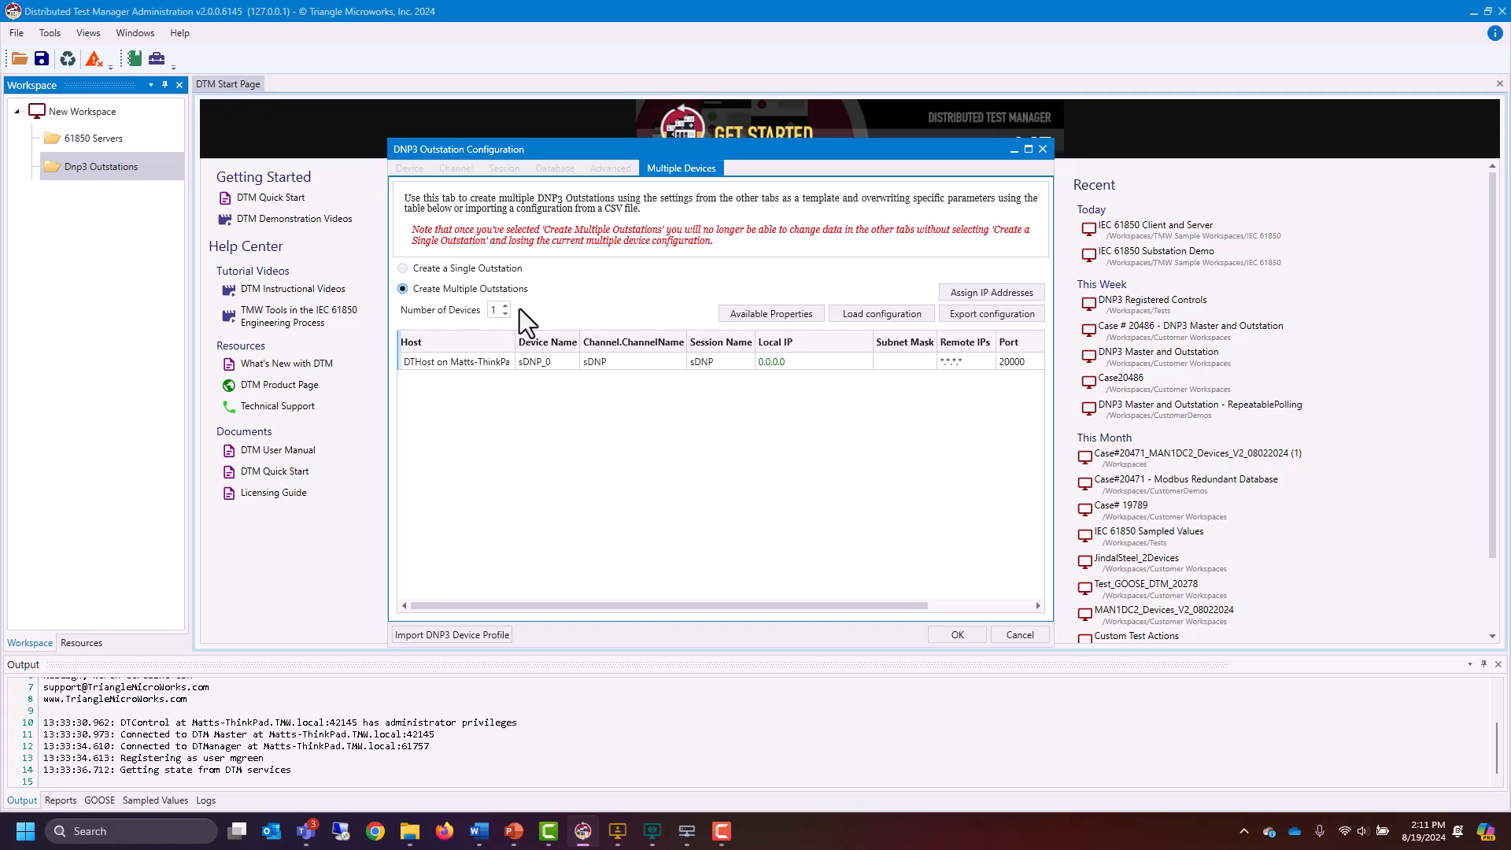
pyautogui.click(505, 306)
pyautogui.click(505, 306)
pyautogui.click(505, 306)
pyautogui.click(505, 306)
pyautogui.click(506, 313)
pyautogui.click(505, 313)
pyautogui.click(506, 314)
pyautogui.click(505, 306)
pyautogui.click(505, 306)
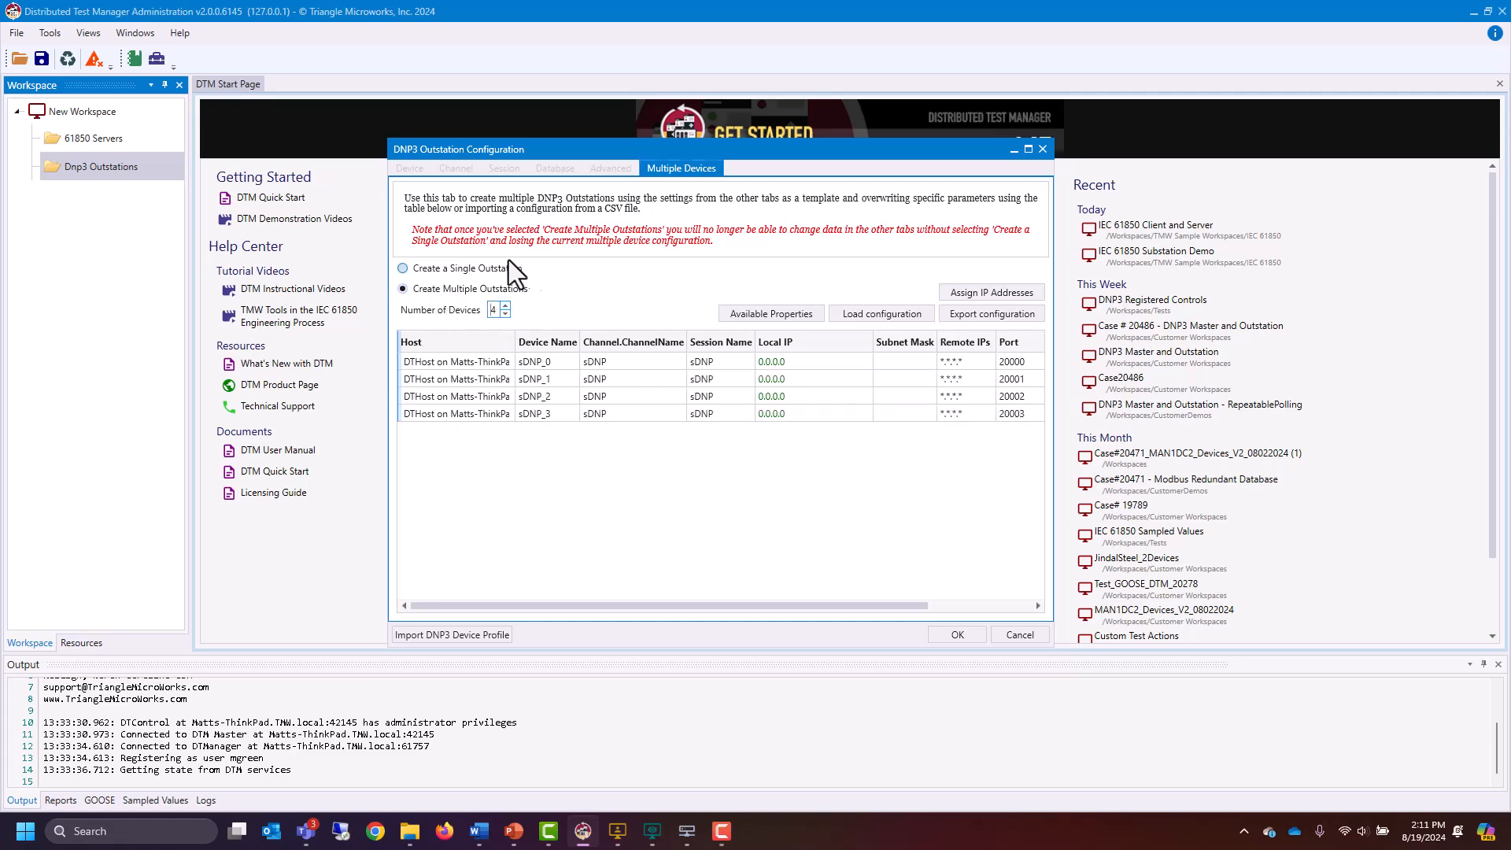
pyautogui.click(494, 266)
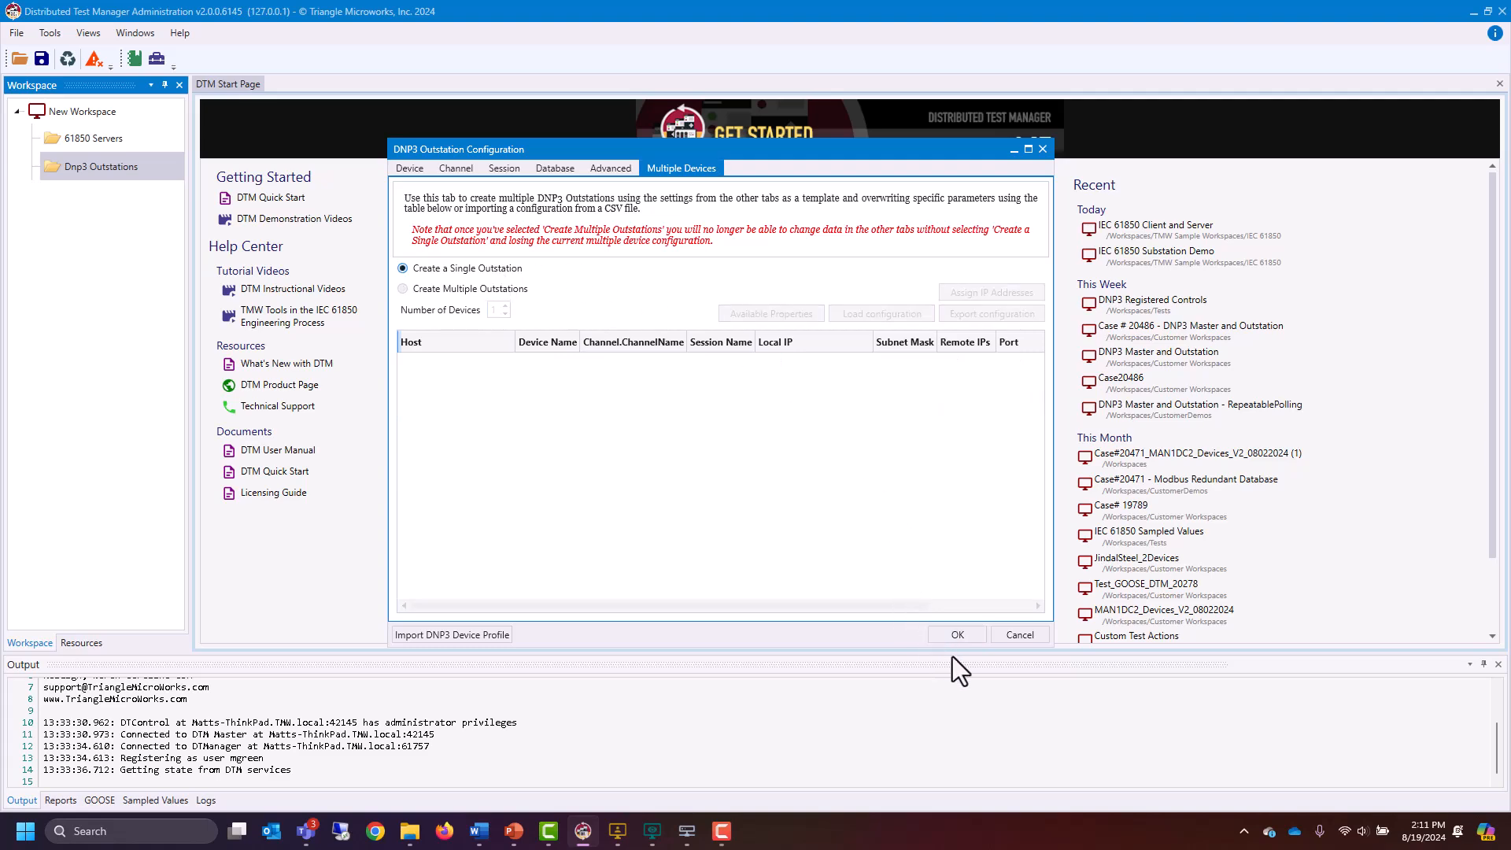
# Apply the configuration to create the single DNP3 outstation and collapse the Dnp3 Outstations folder
pyautogui.click(957, 636)
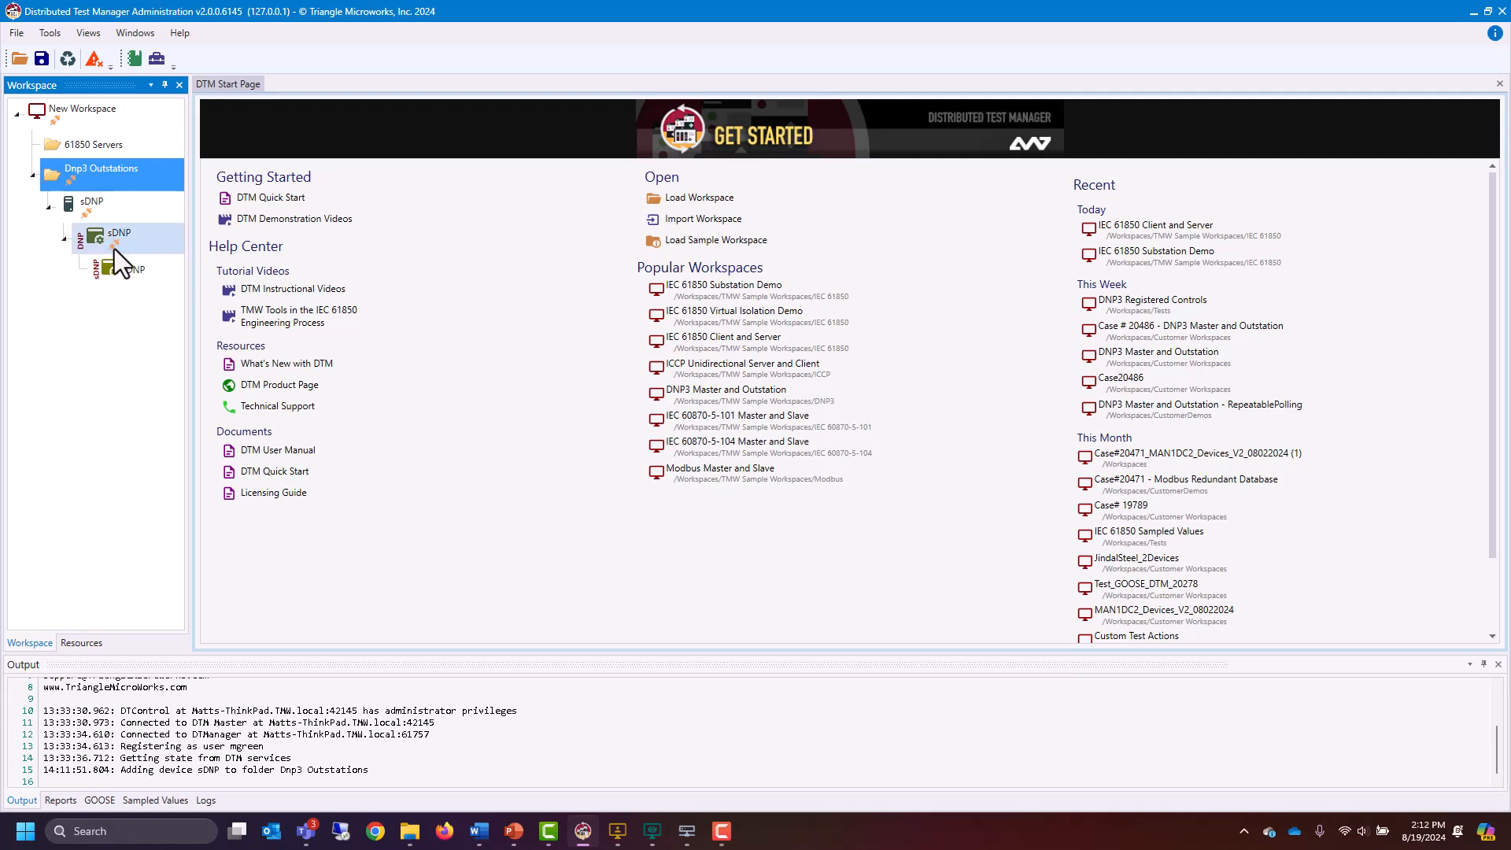
pyautogui.moveTo(115, 248)
pyautogui.click(32, 174)
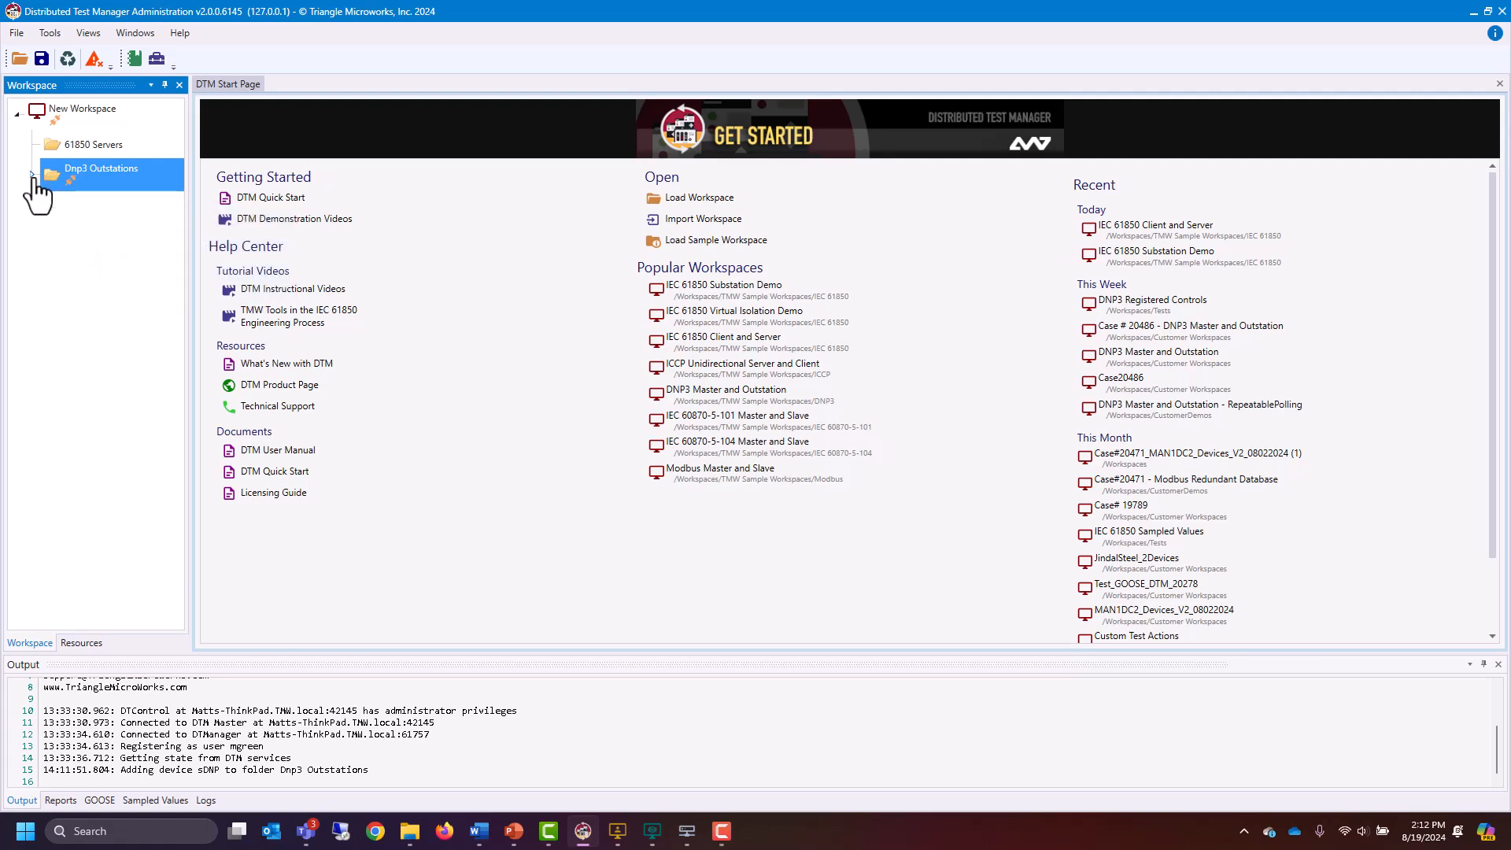
# Start a new IEC 61850 server configuration in the 61850 Servers folder
pyautogui.rightClick(102, 144)
pyautogui.moveTo(135, 157)
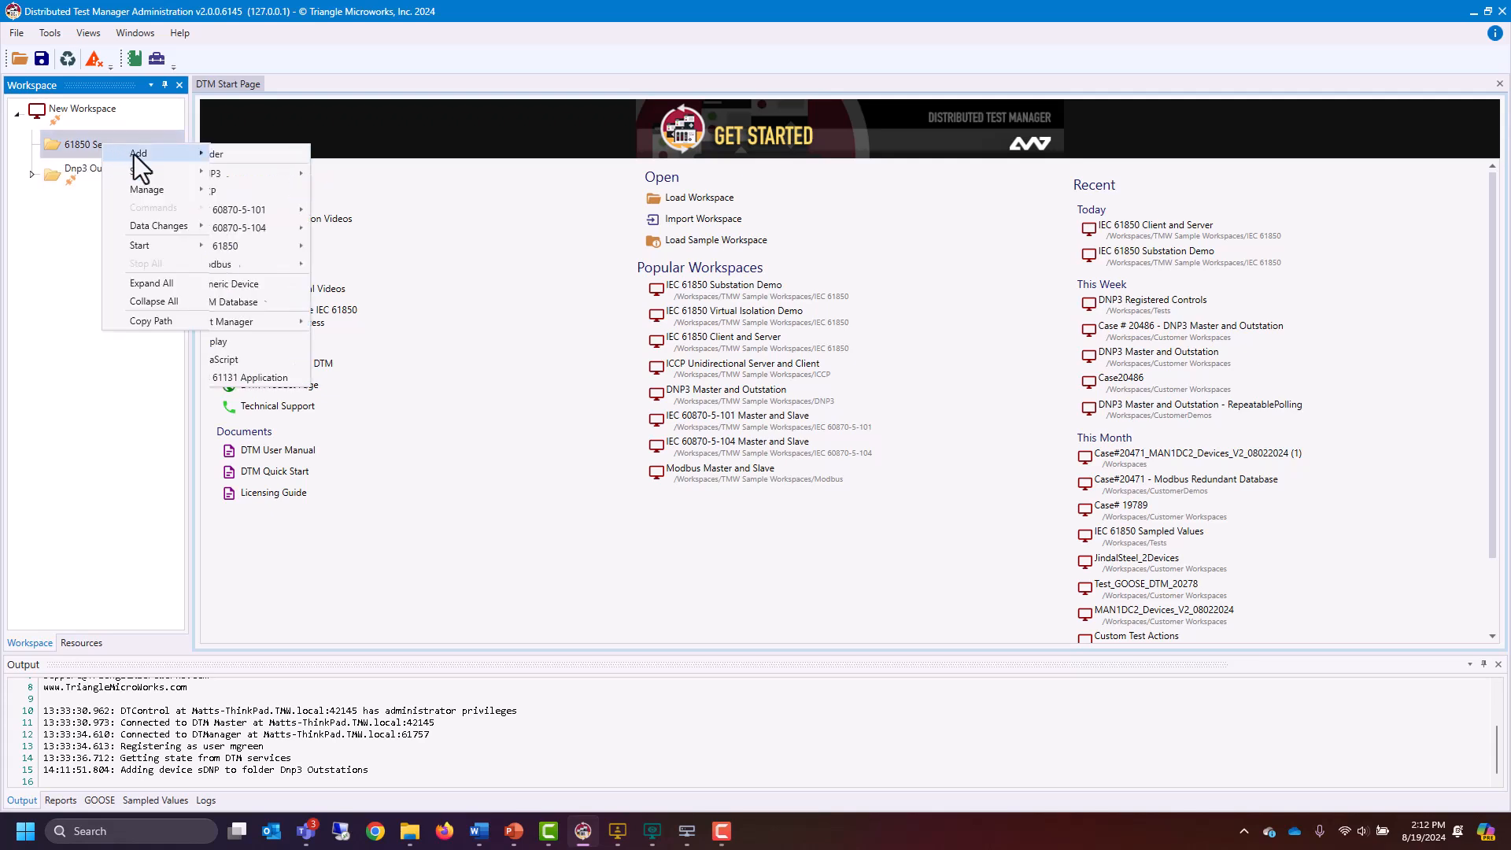
pyautogui.moveTo(309, 250)
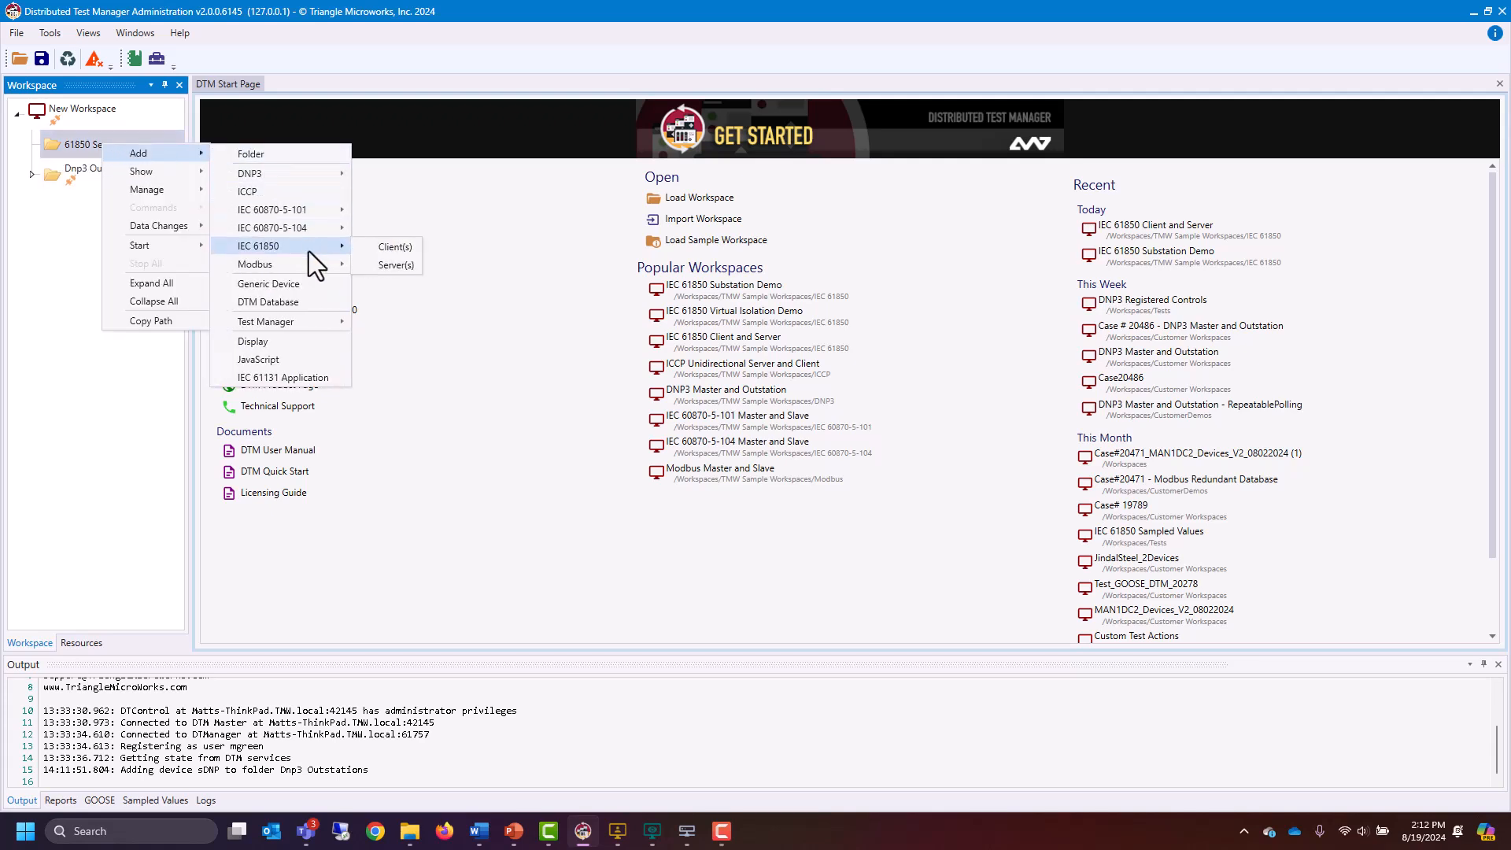
pyautogui.click(402, 270)
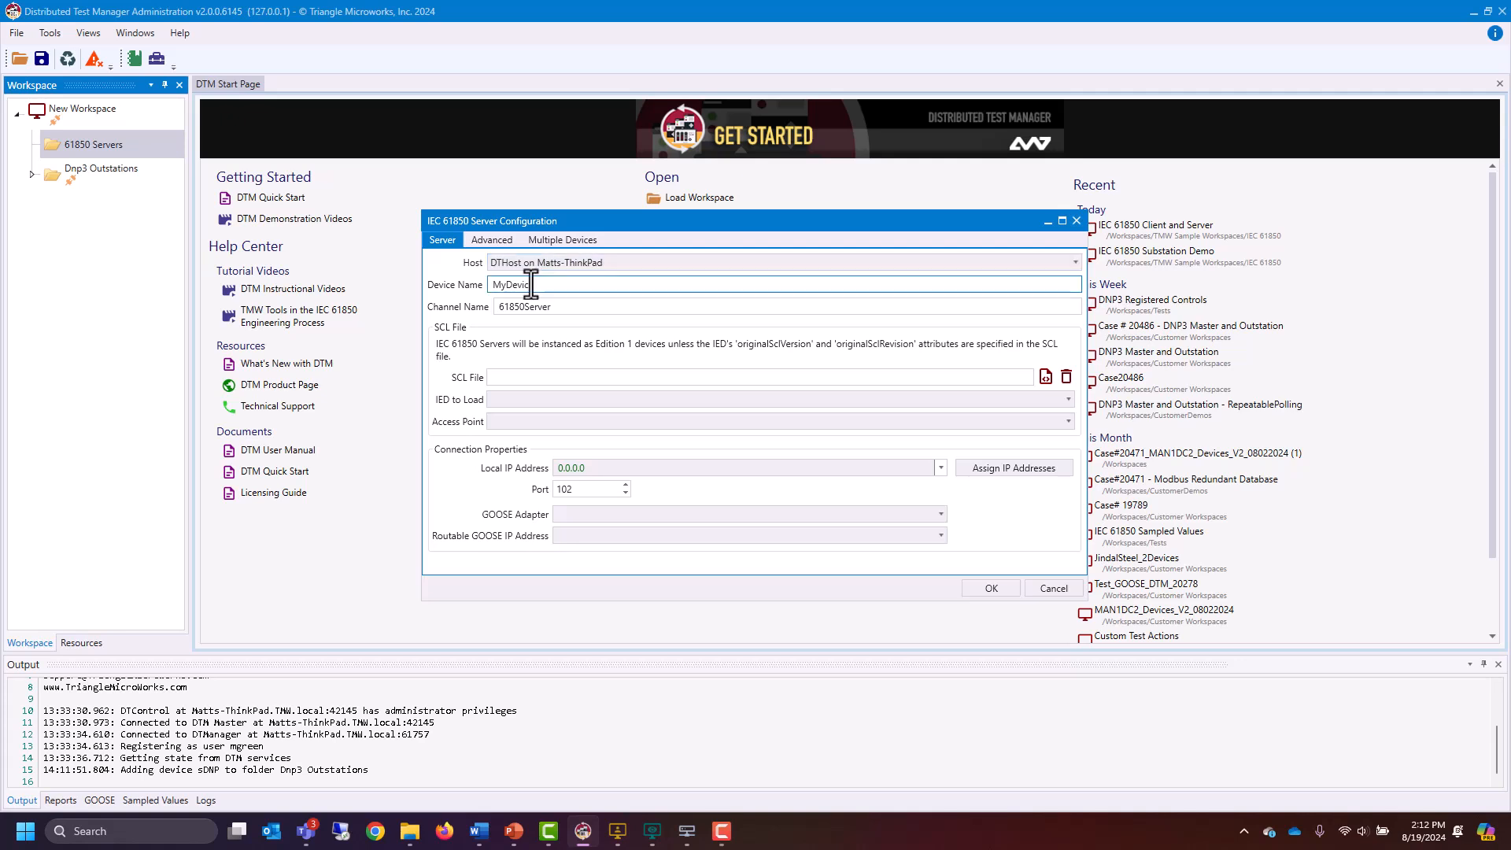
pyautogui.moveTo(604, 224); pyautogui.dragTo(570, 213)
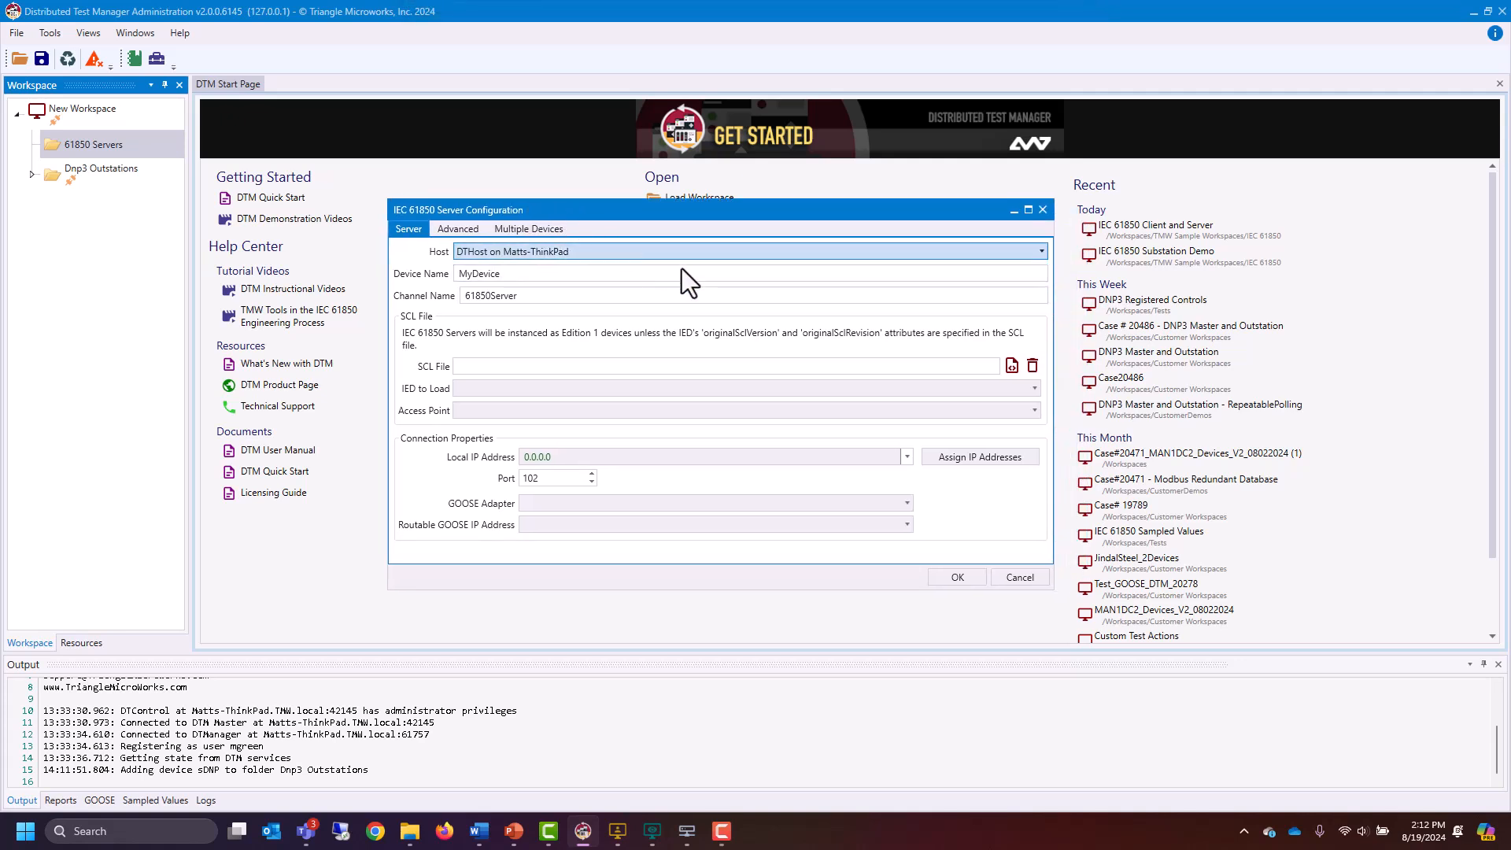
# Import the sample configuration Breaker.icd as the server's SCL file, declining file monitoring
pyautogui.click(1013, 368)
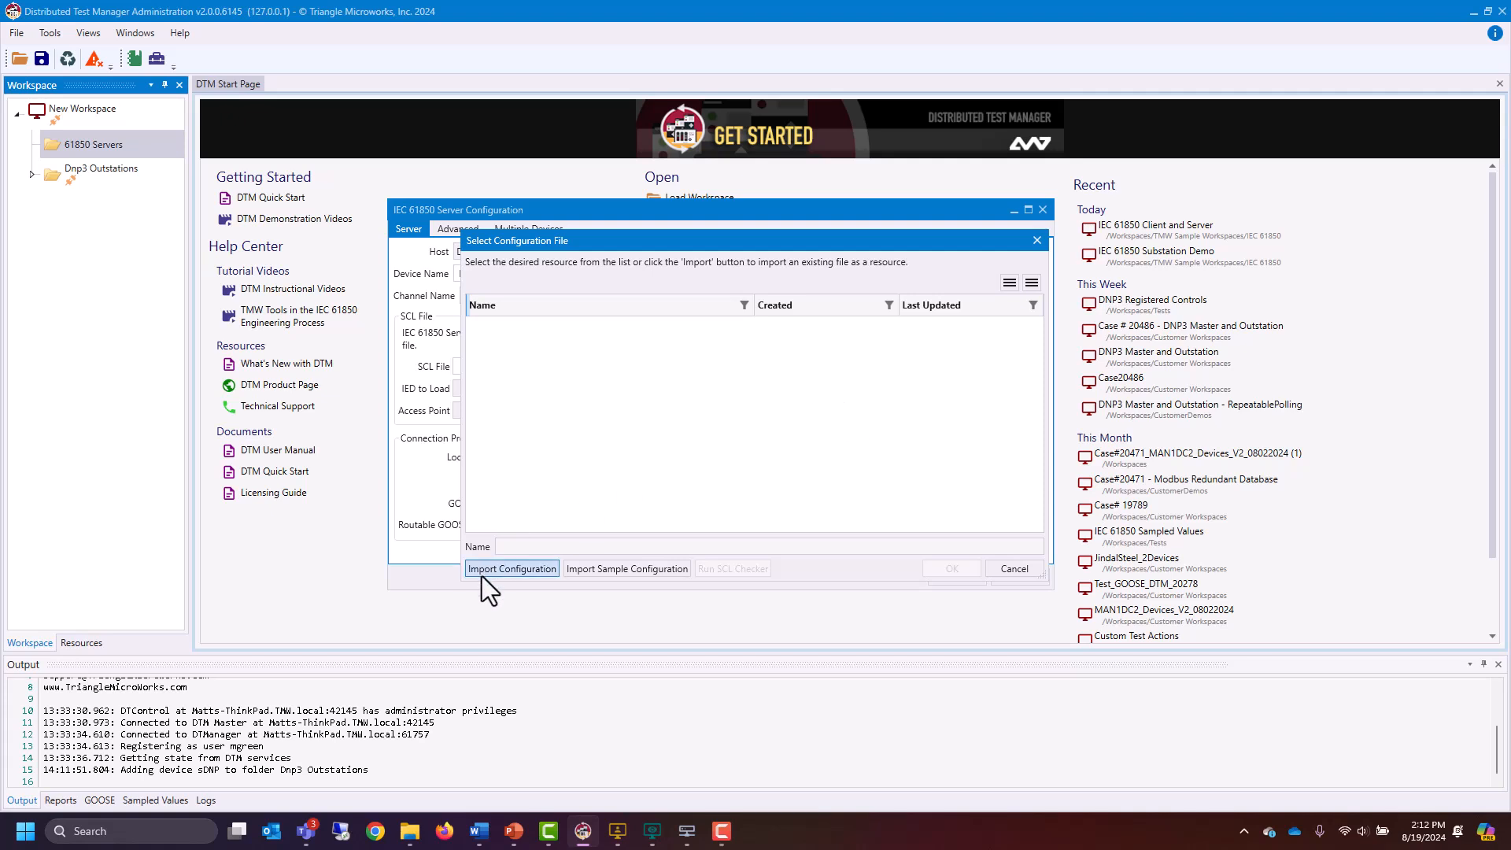
pyautogui.click(650, 571)
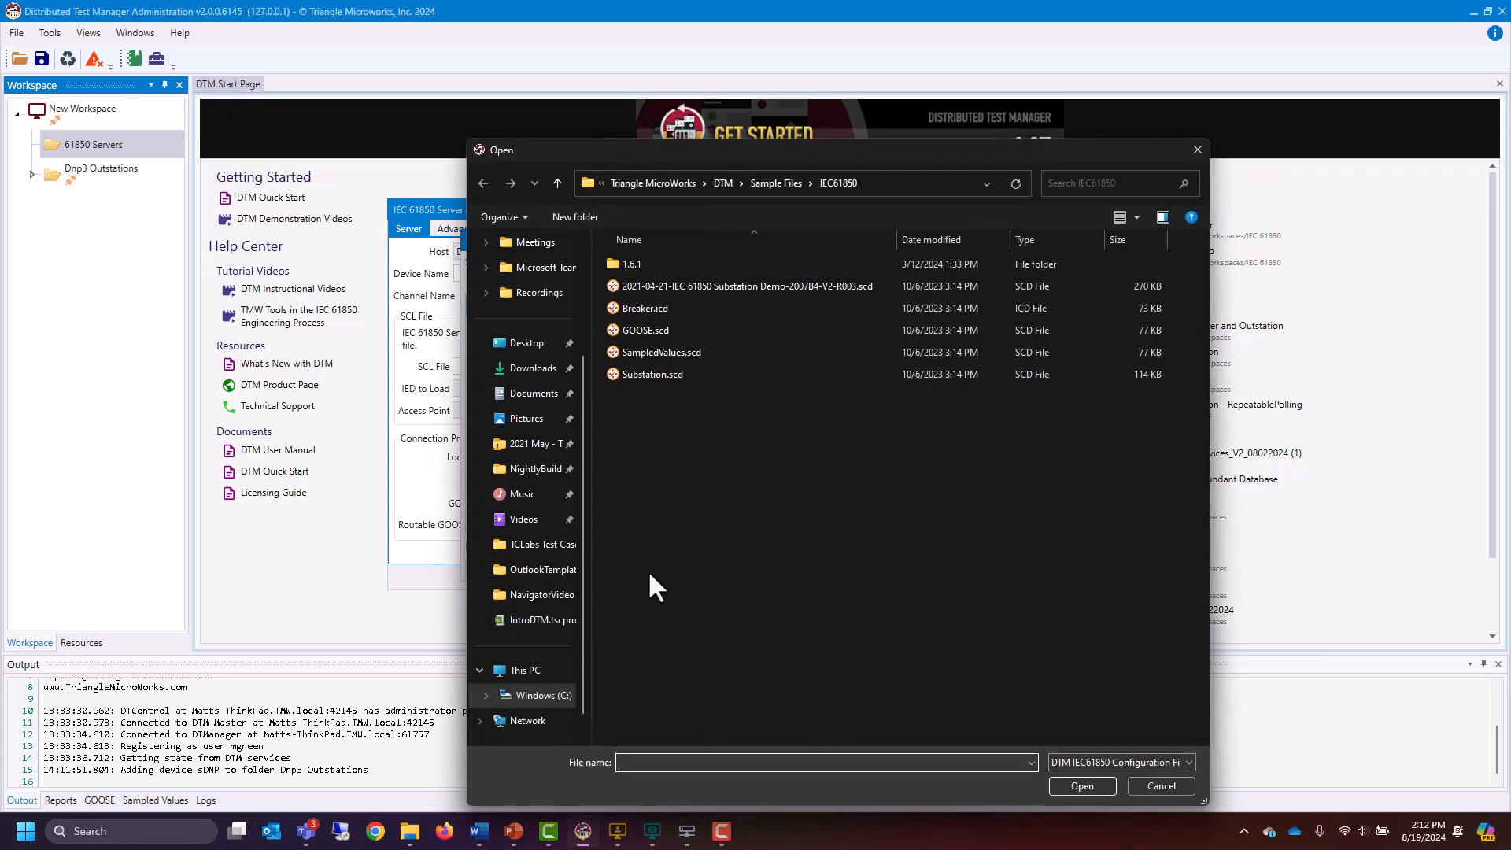
pyautogui.click(659, 306)
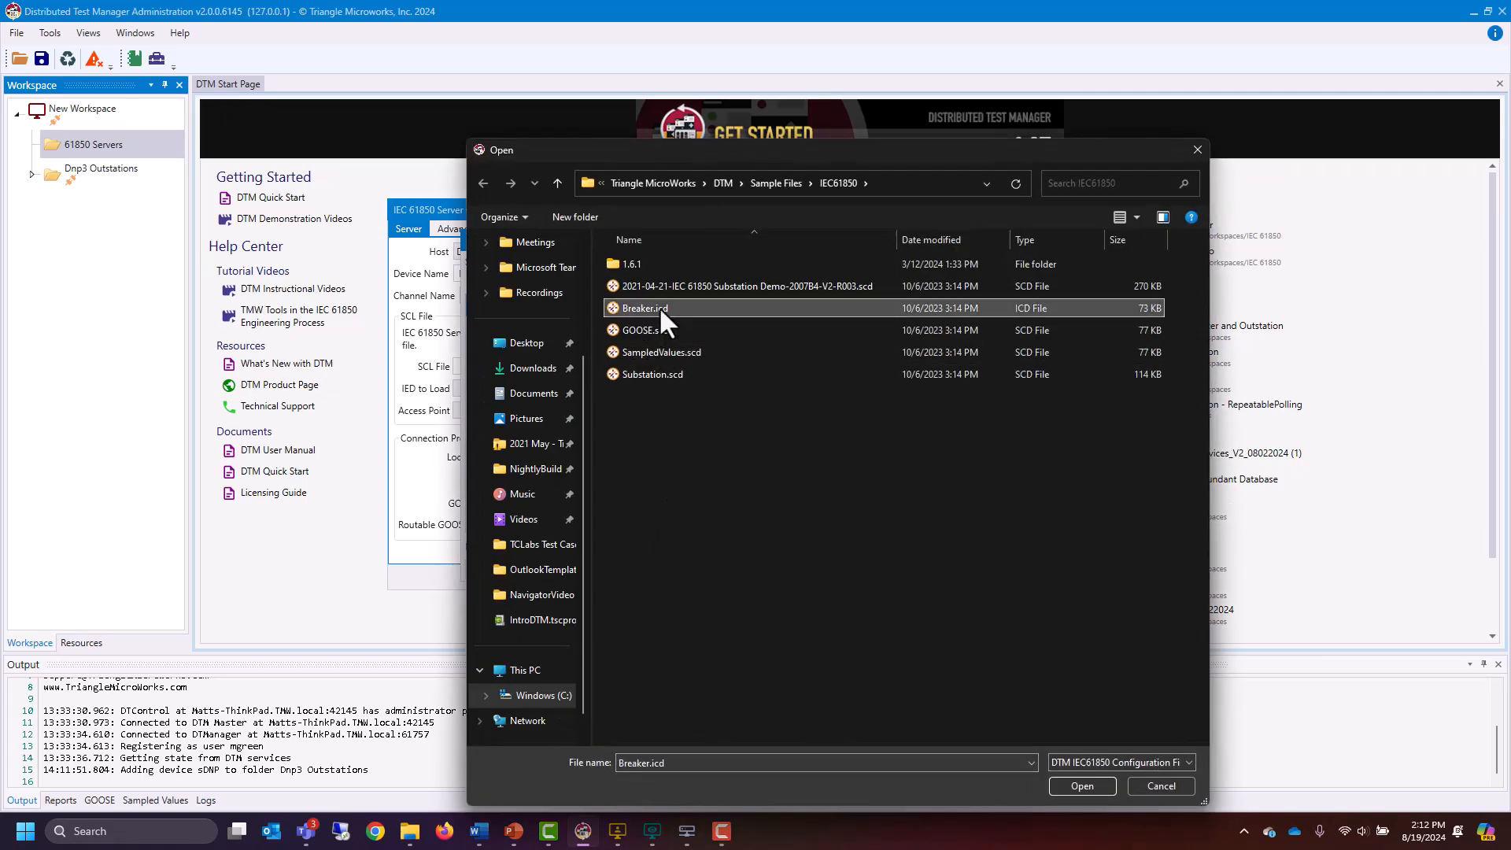
pyautogui.click(1081, 785)
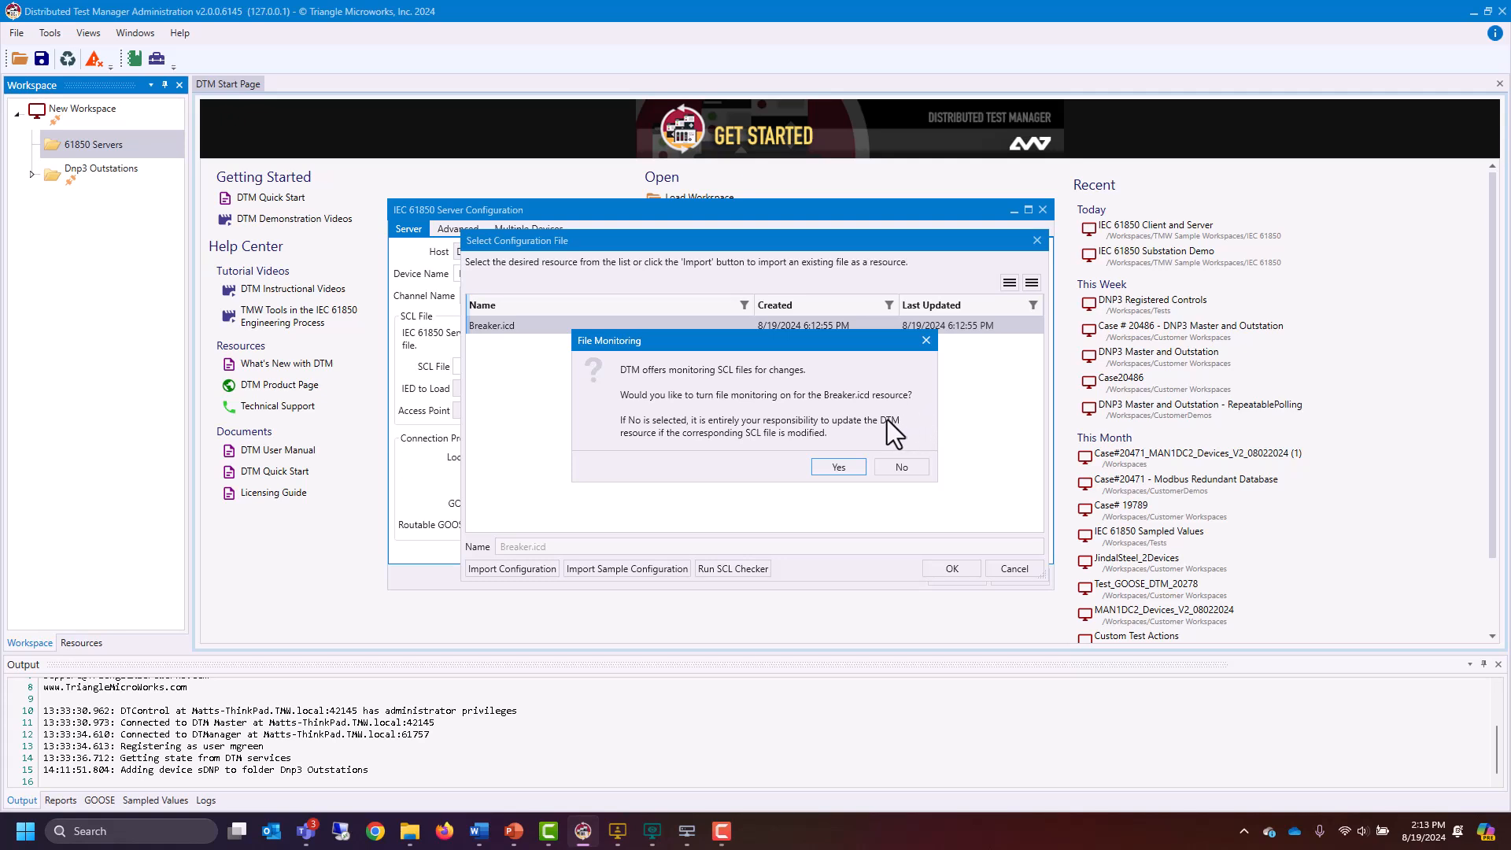
pyautogui.click(913, 469)
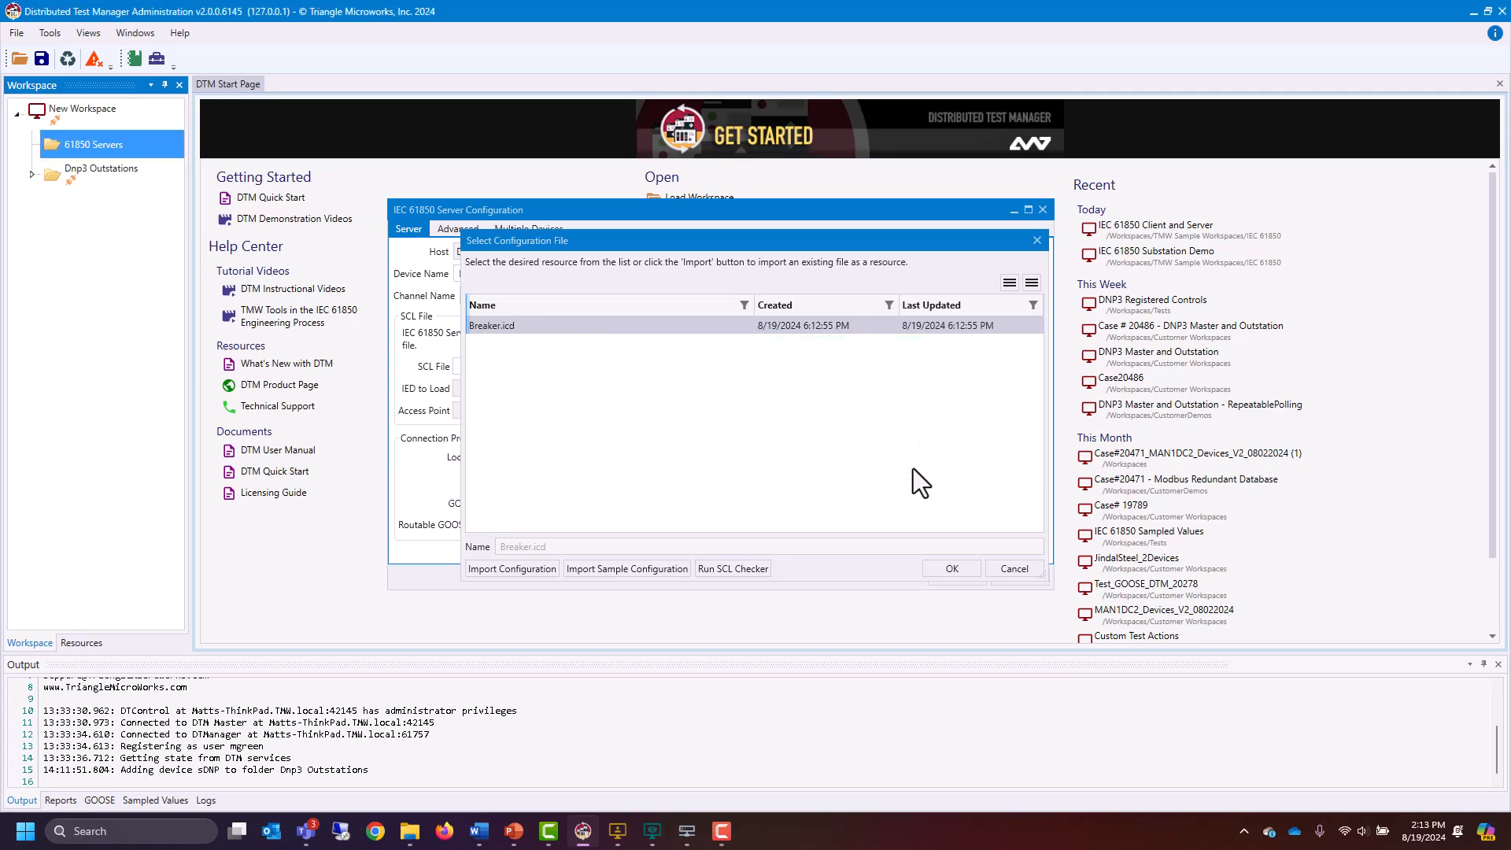
pyautogui.click(960, 573)
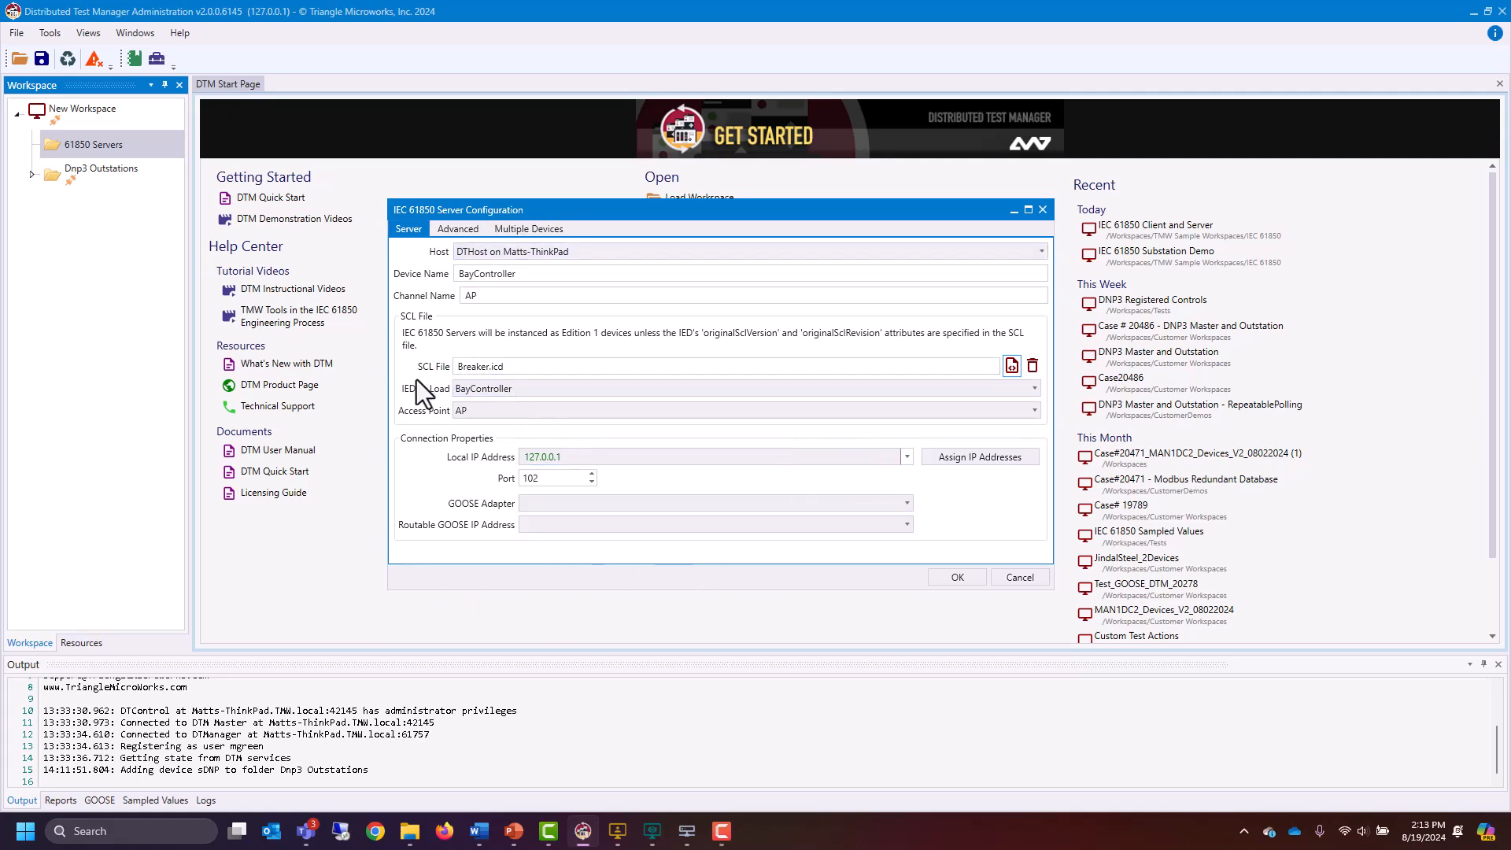
# Choose BayController as the IED to load and AP as its access point
pyautogui.doubleClick(526, 366)
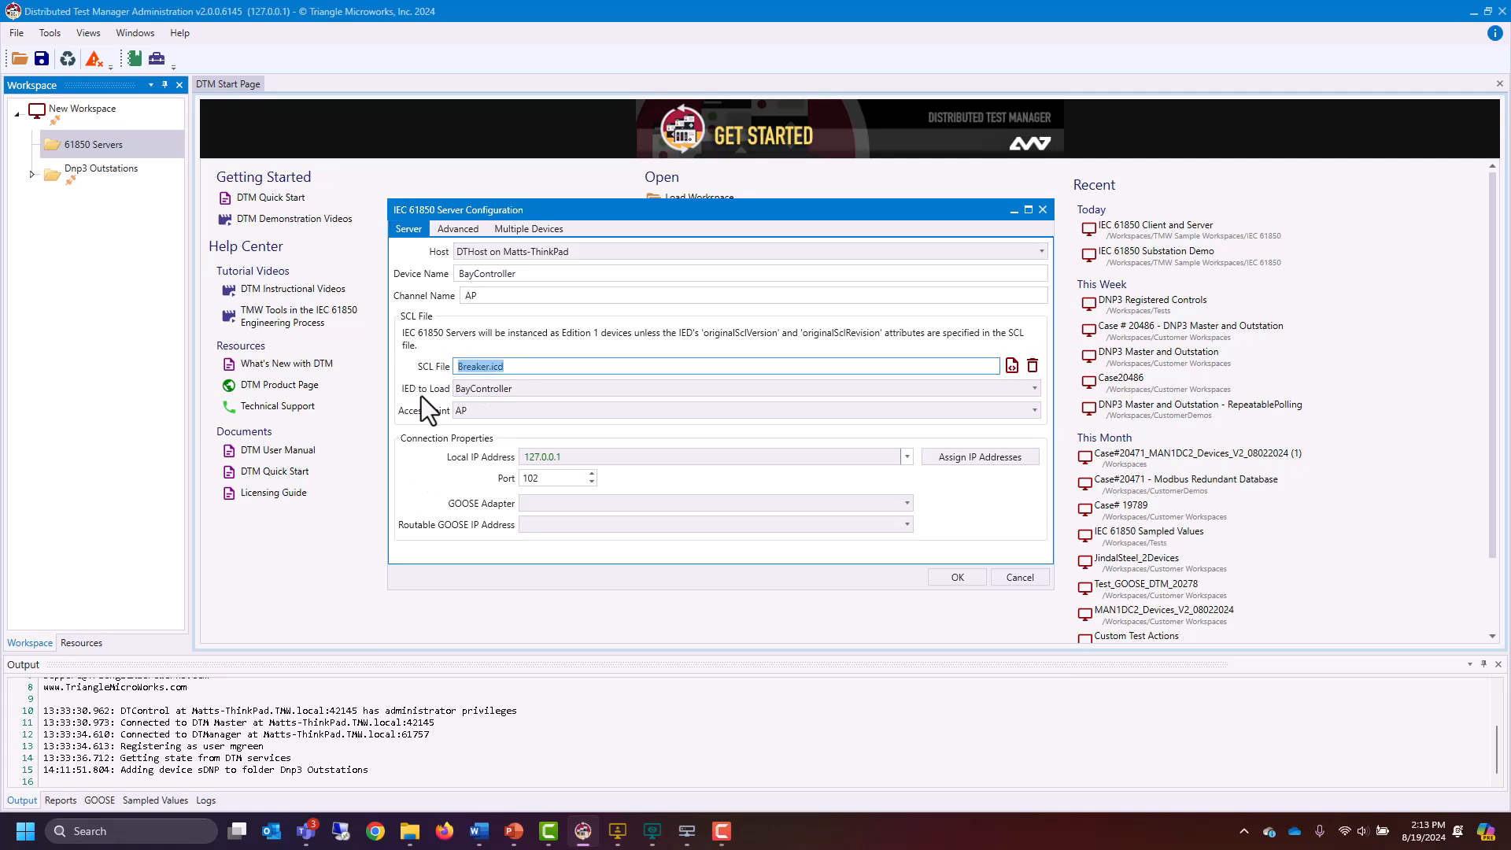
pyautogui.click(522, 389)
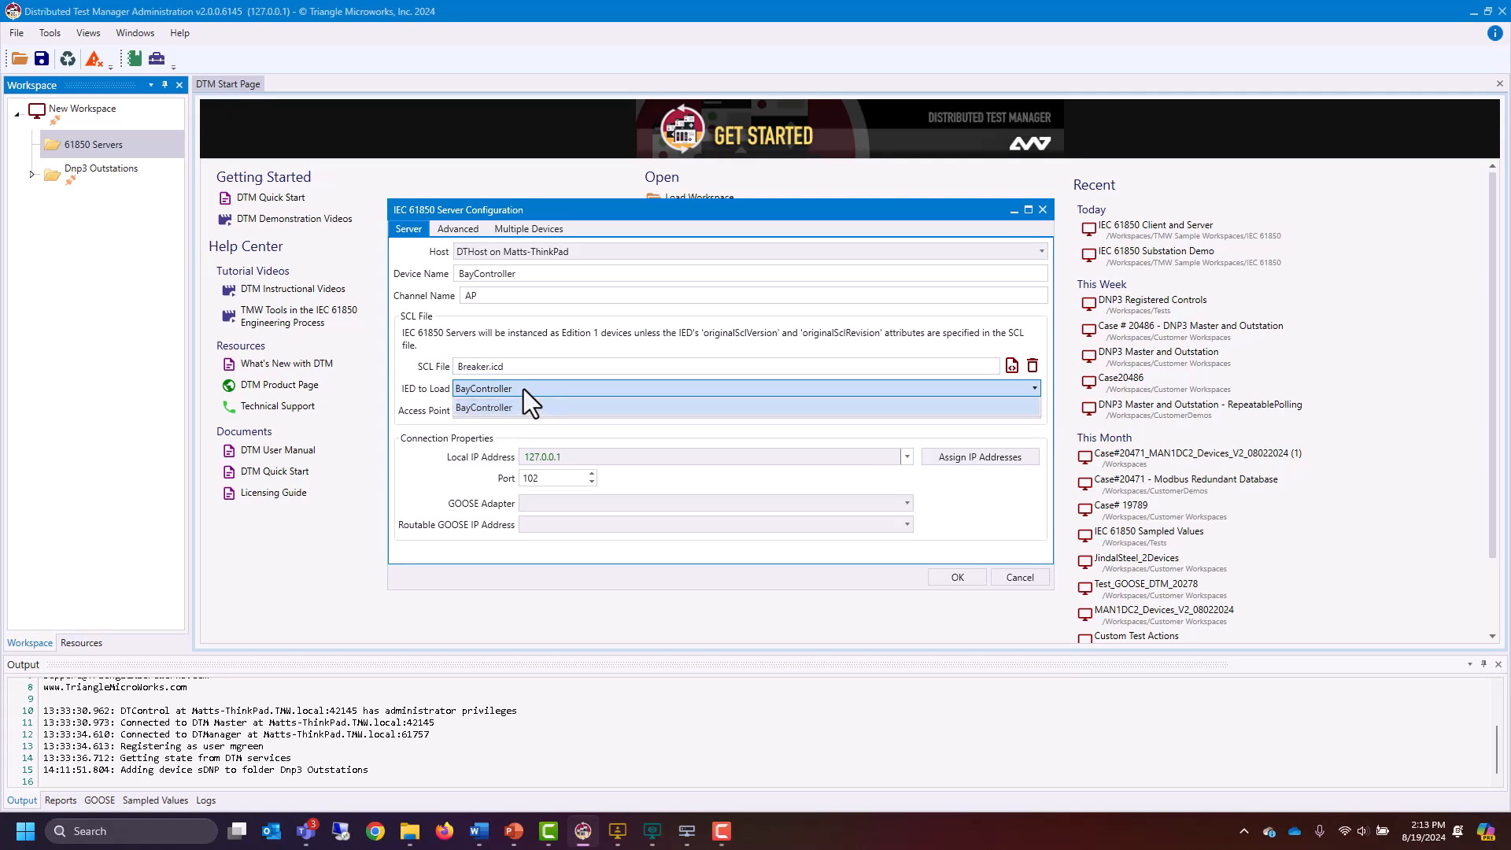
pyautogui.click(512, 408)
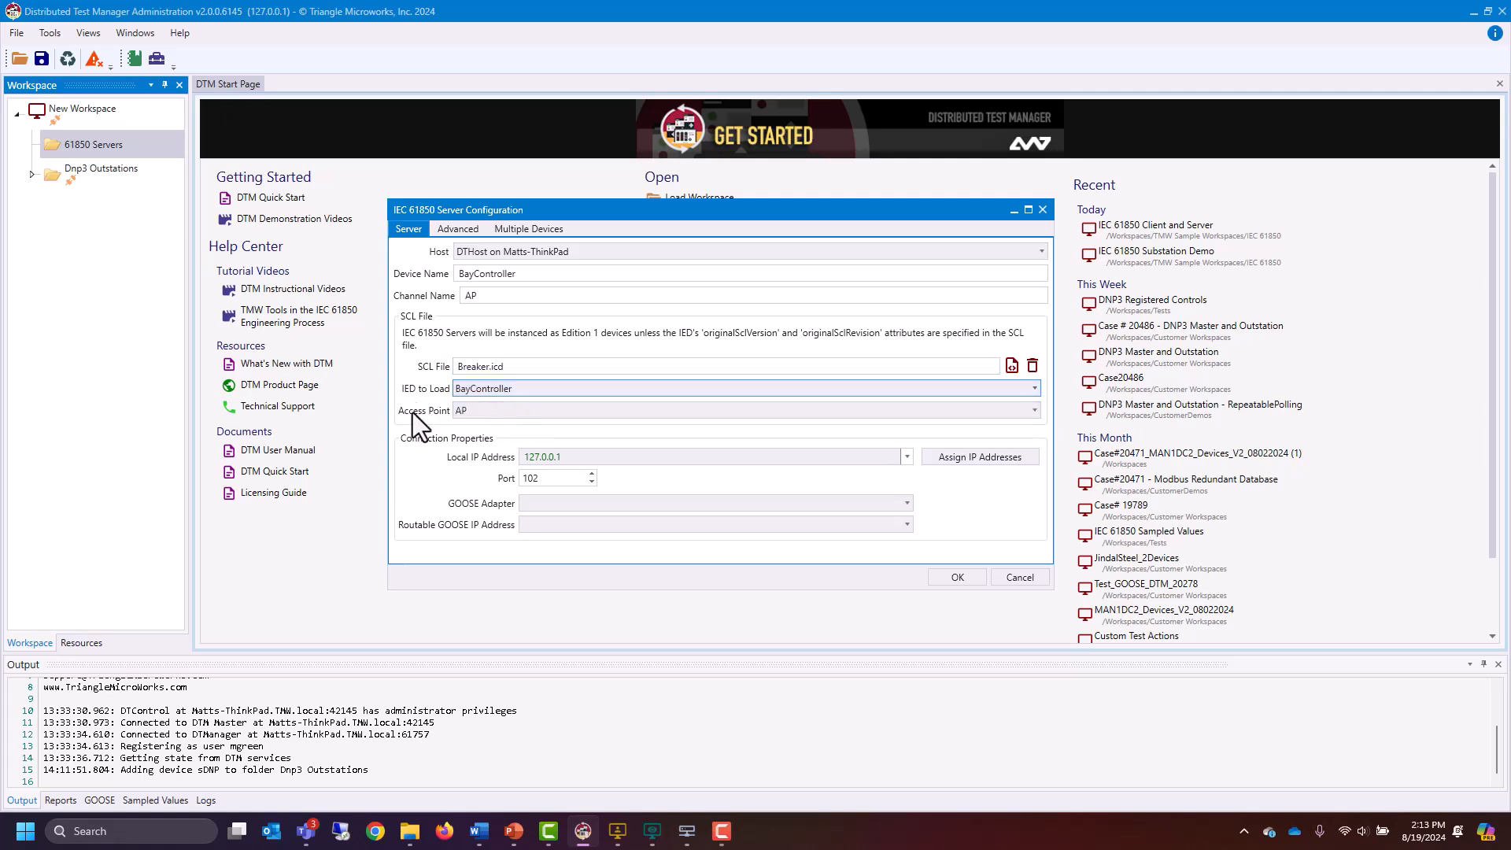
pyautogui.click(476, 411)
pyautogui.click(479, 414)
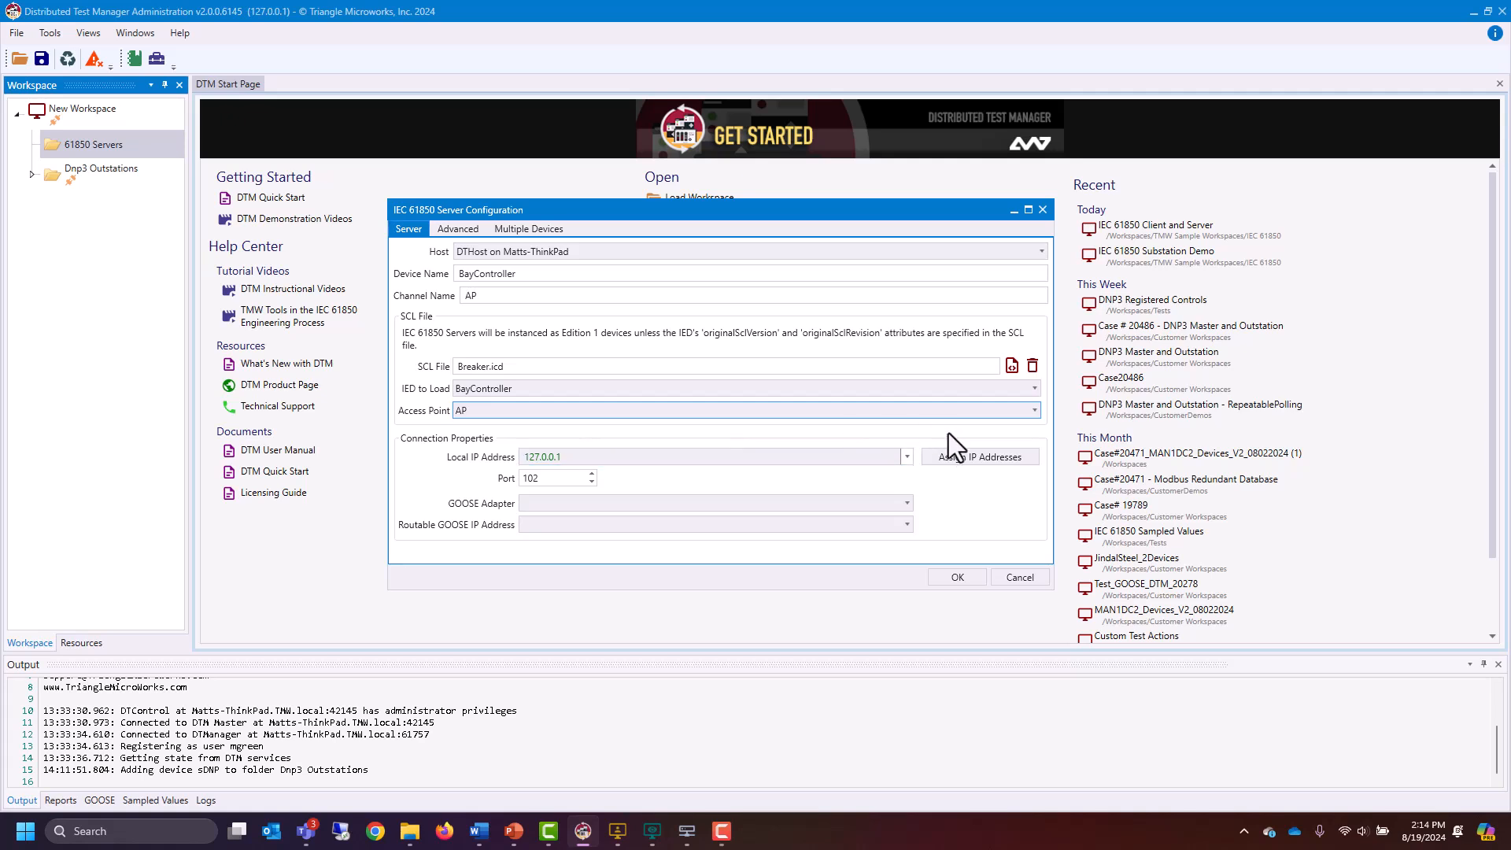
# Set the server's local IP address to 15.23.35.6
pyautogui.click(907, 456)
pyautogui.click(639, 512)
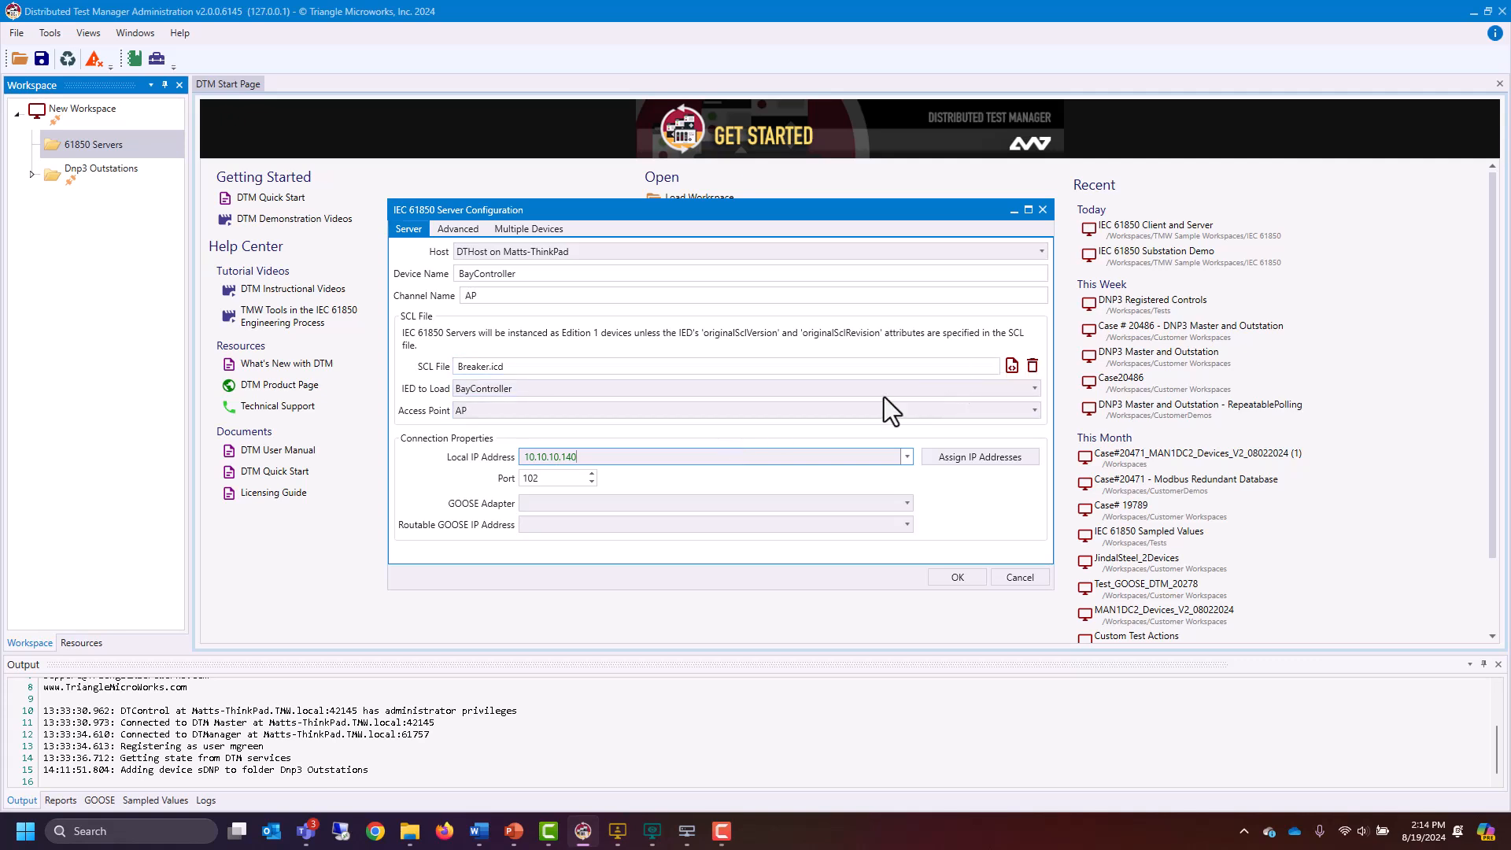
pyautogui.moveTo(818, 460); pyautogui.dragTo(388, 451)
pyautogui.write('15.23.35.6')
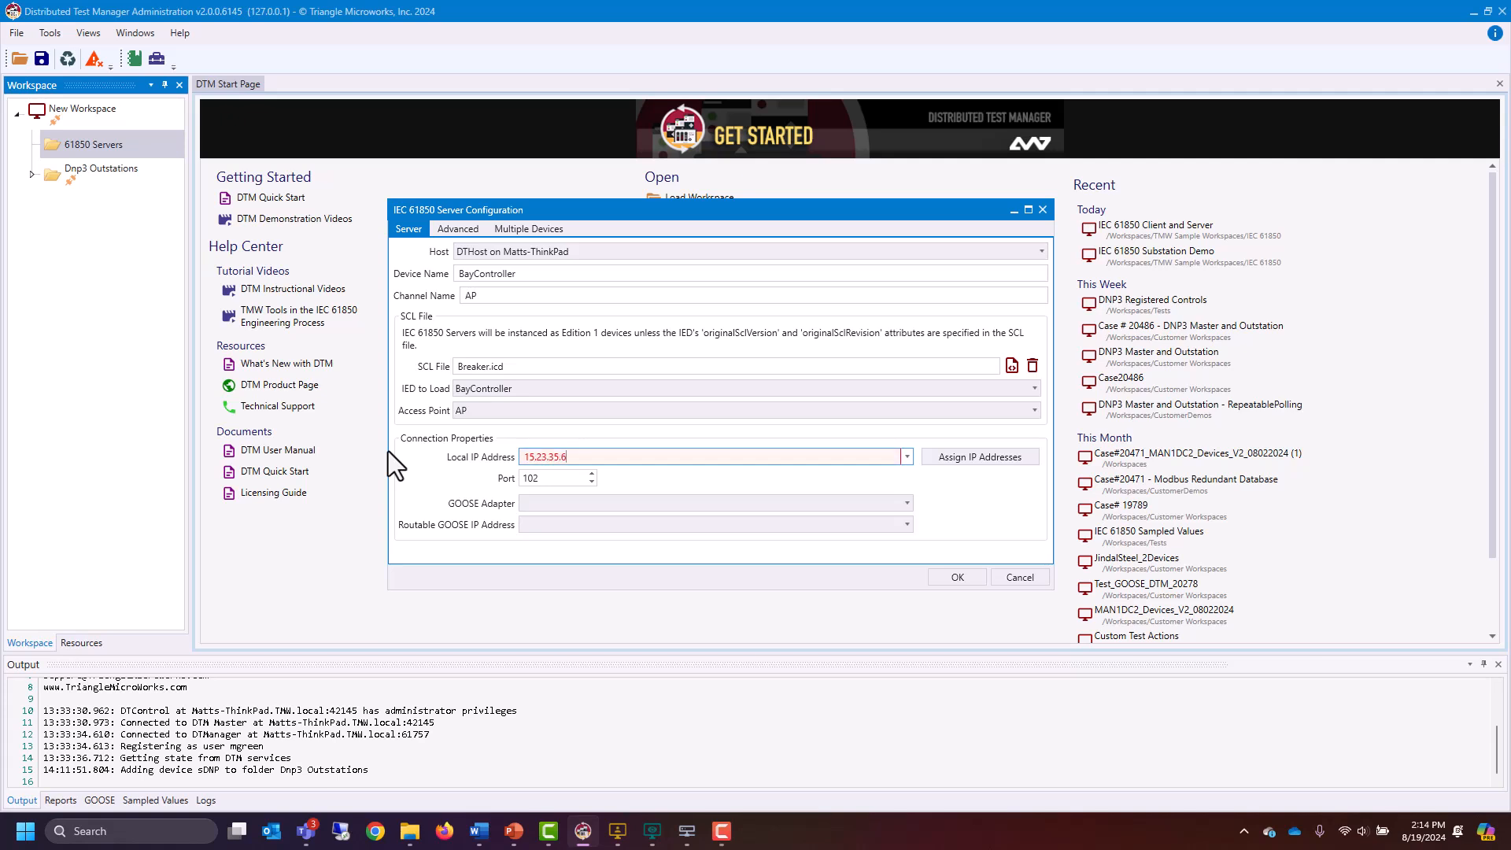
pyautogui.moveTo(523, 456); pyautogui.dragTo(718, 454)
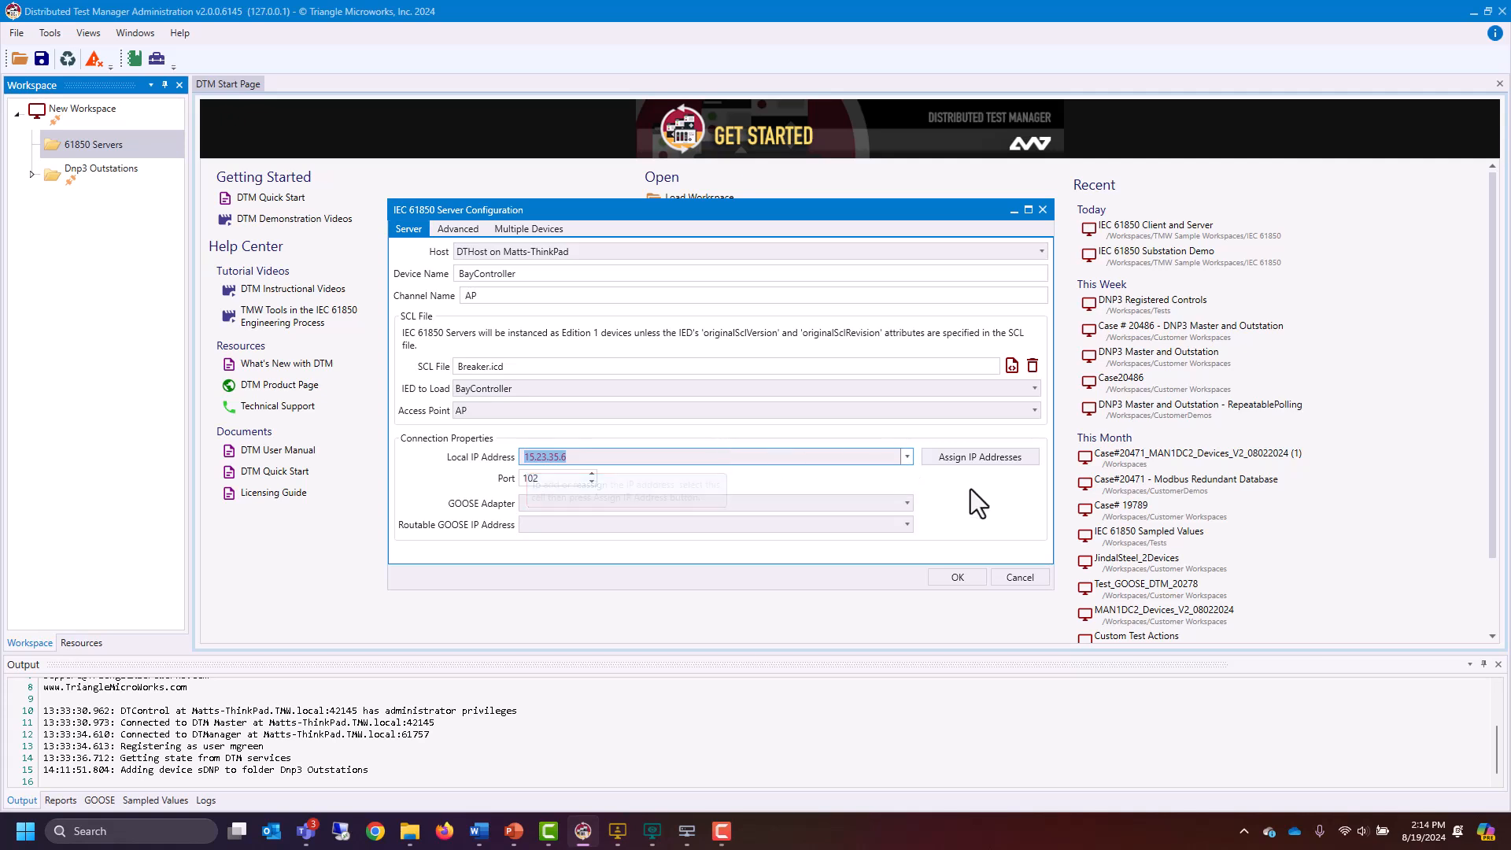
# Assign the address 15.23.35.6 to the Ethernet 3 (ASIX USB to Gigabit Ethernet Family Adapter) network adapter, accepting the adapter configuration change
pyautogui.click(968, 460)
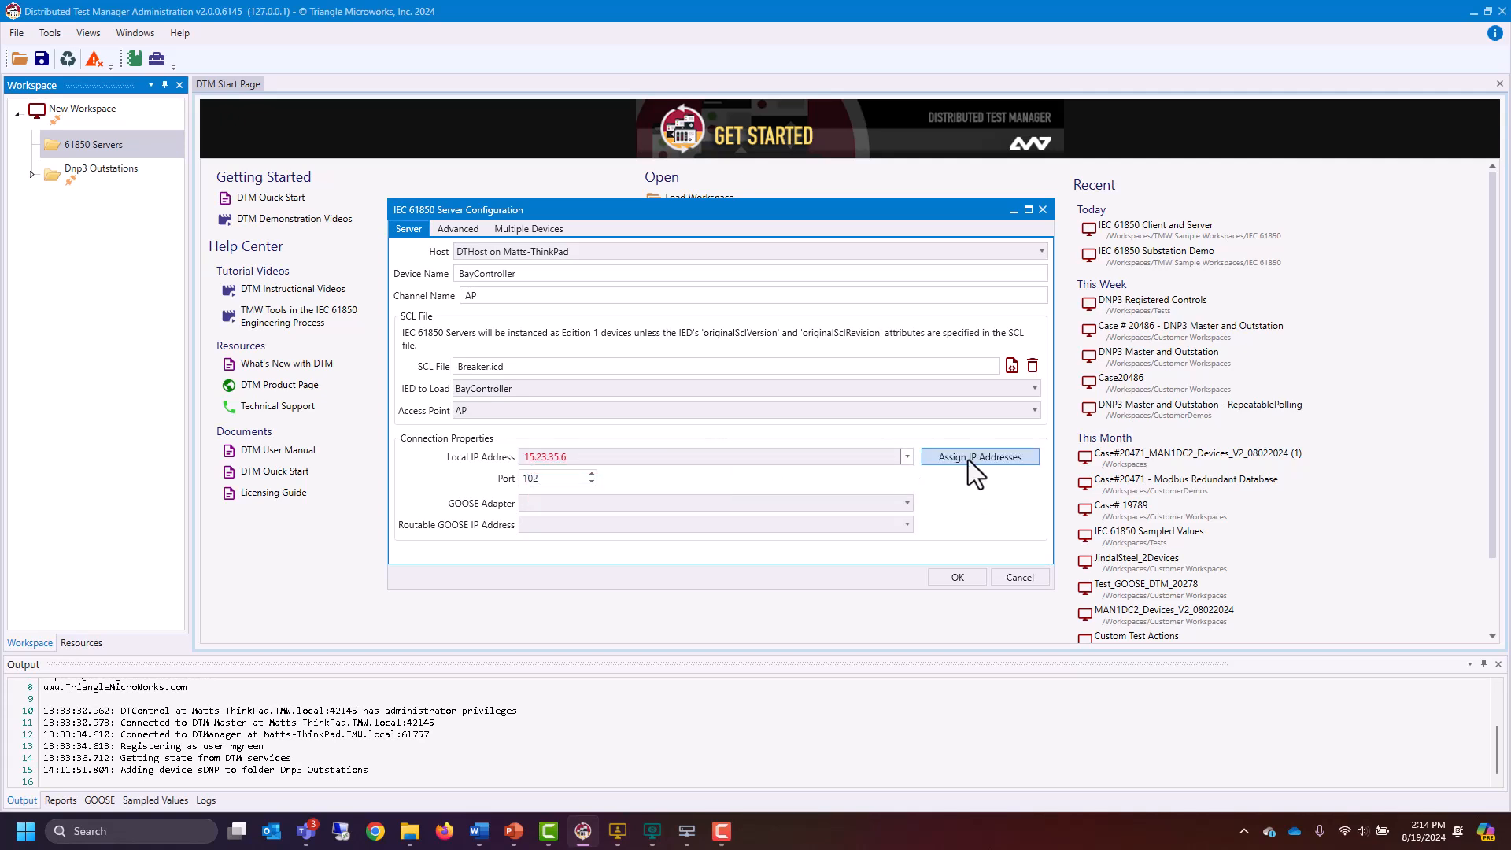
pyautogui.click(748, 436)
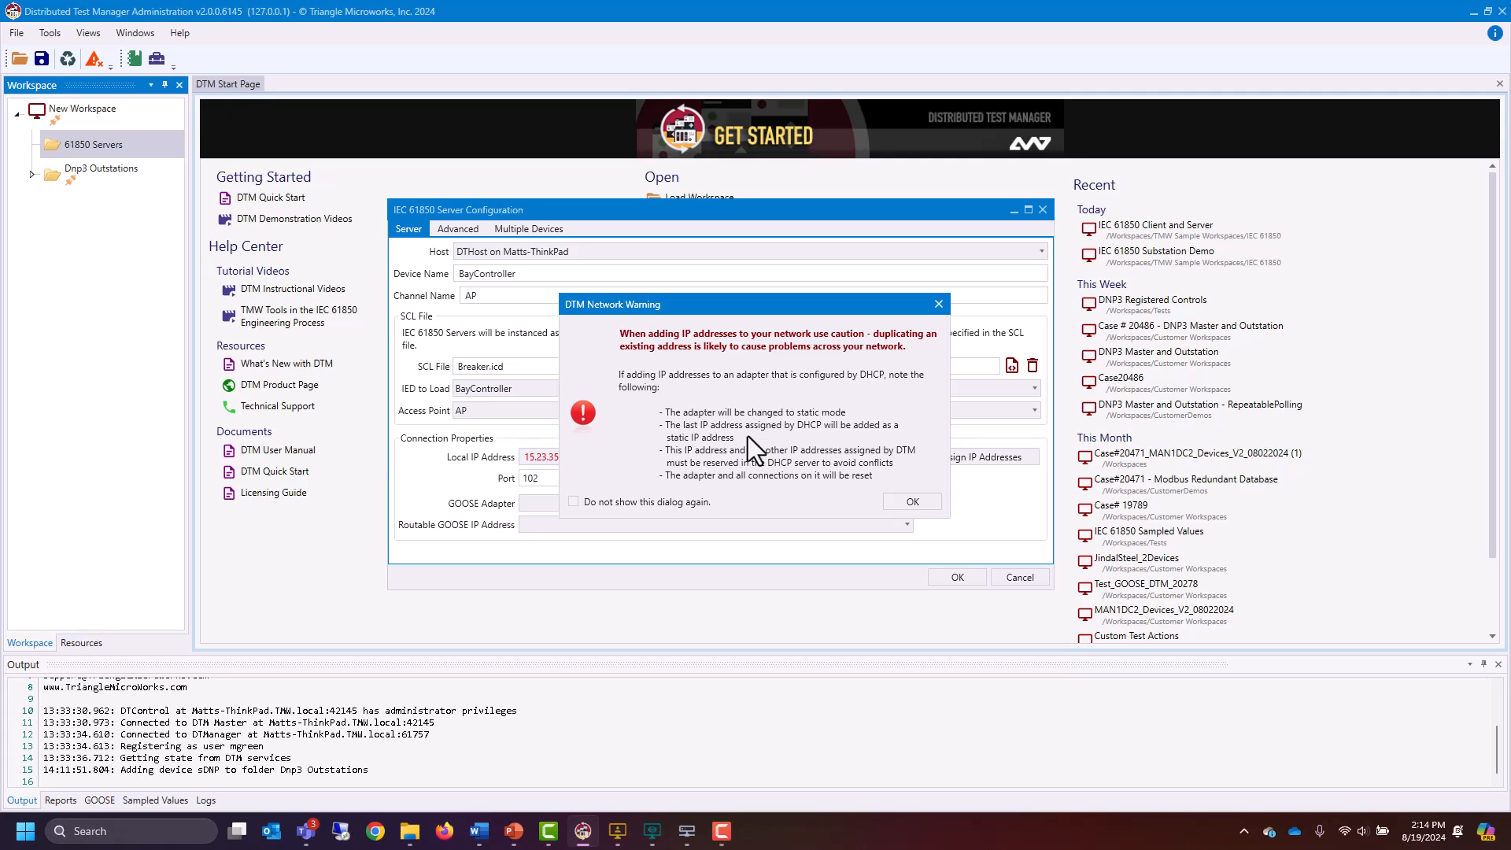
pyautogui.click(913, 507)
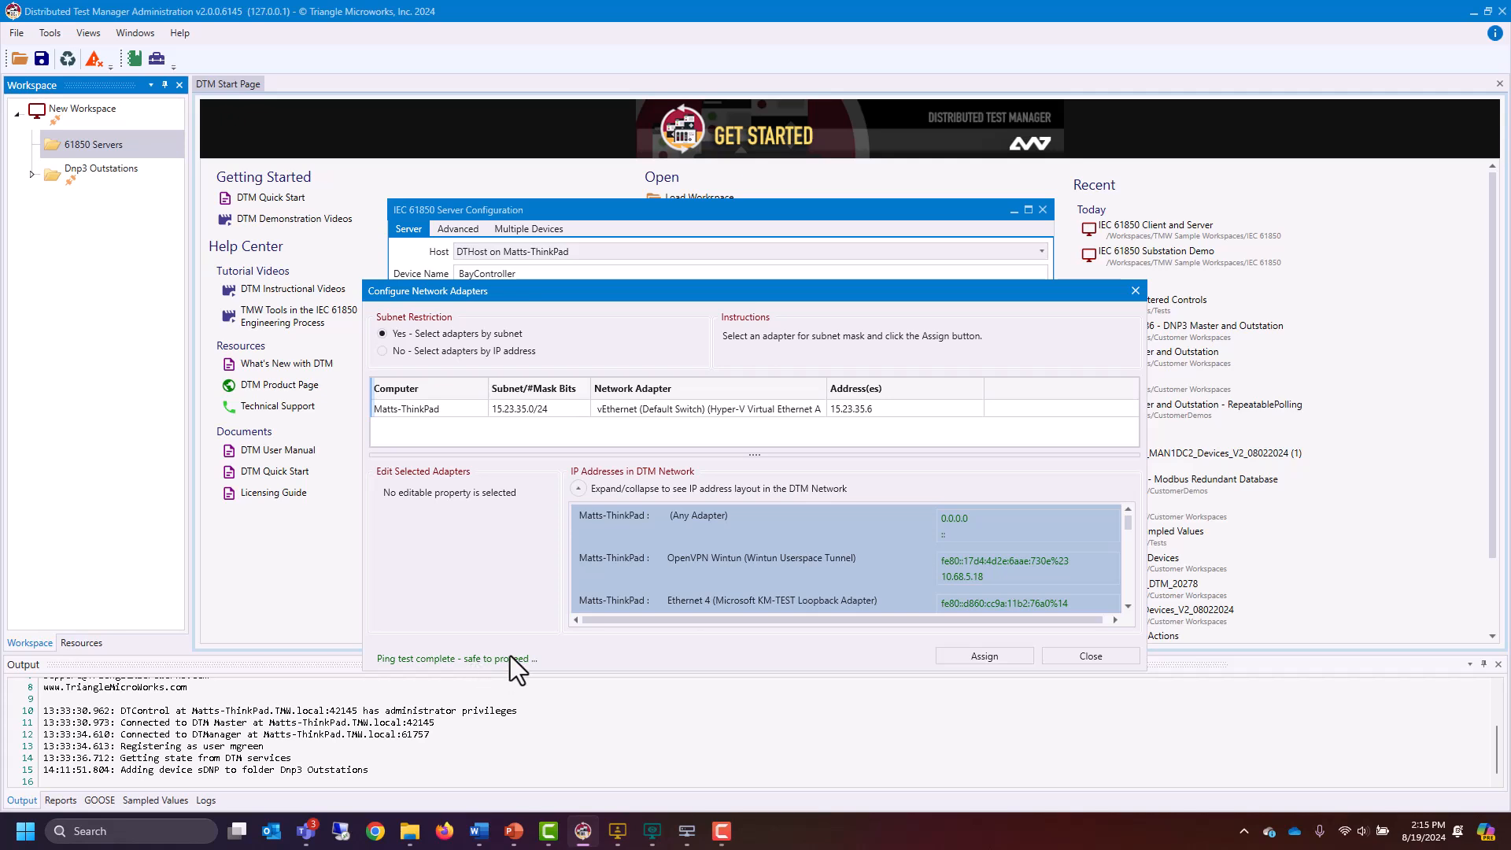
pyautogui.click(759, 414)
pyautogui.click(759, 414)
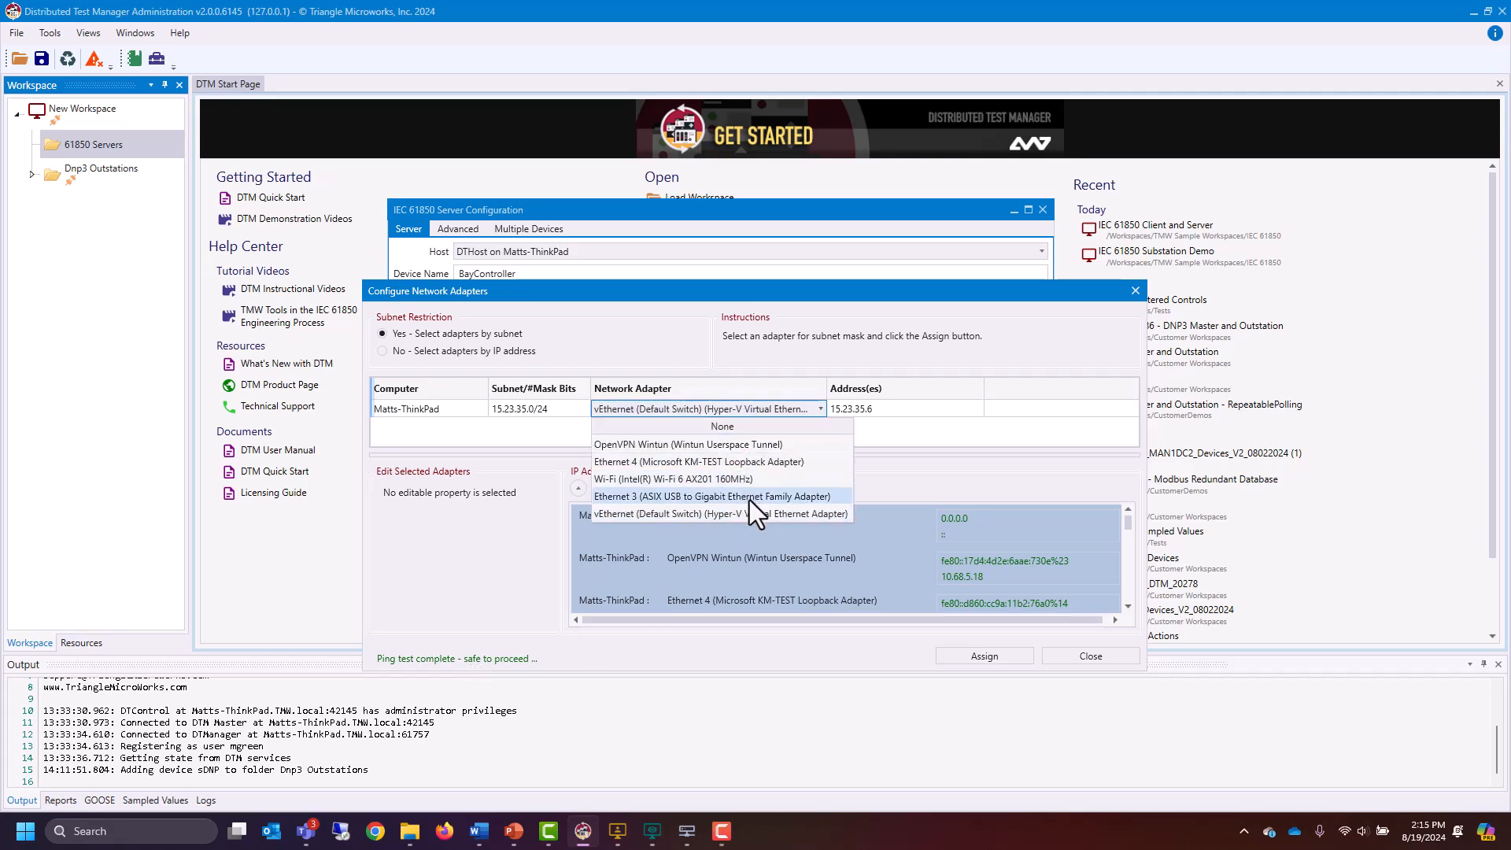
pyautogui.click(749, 497)
pyautogui.click(928, 410)
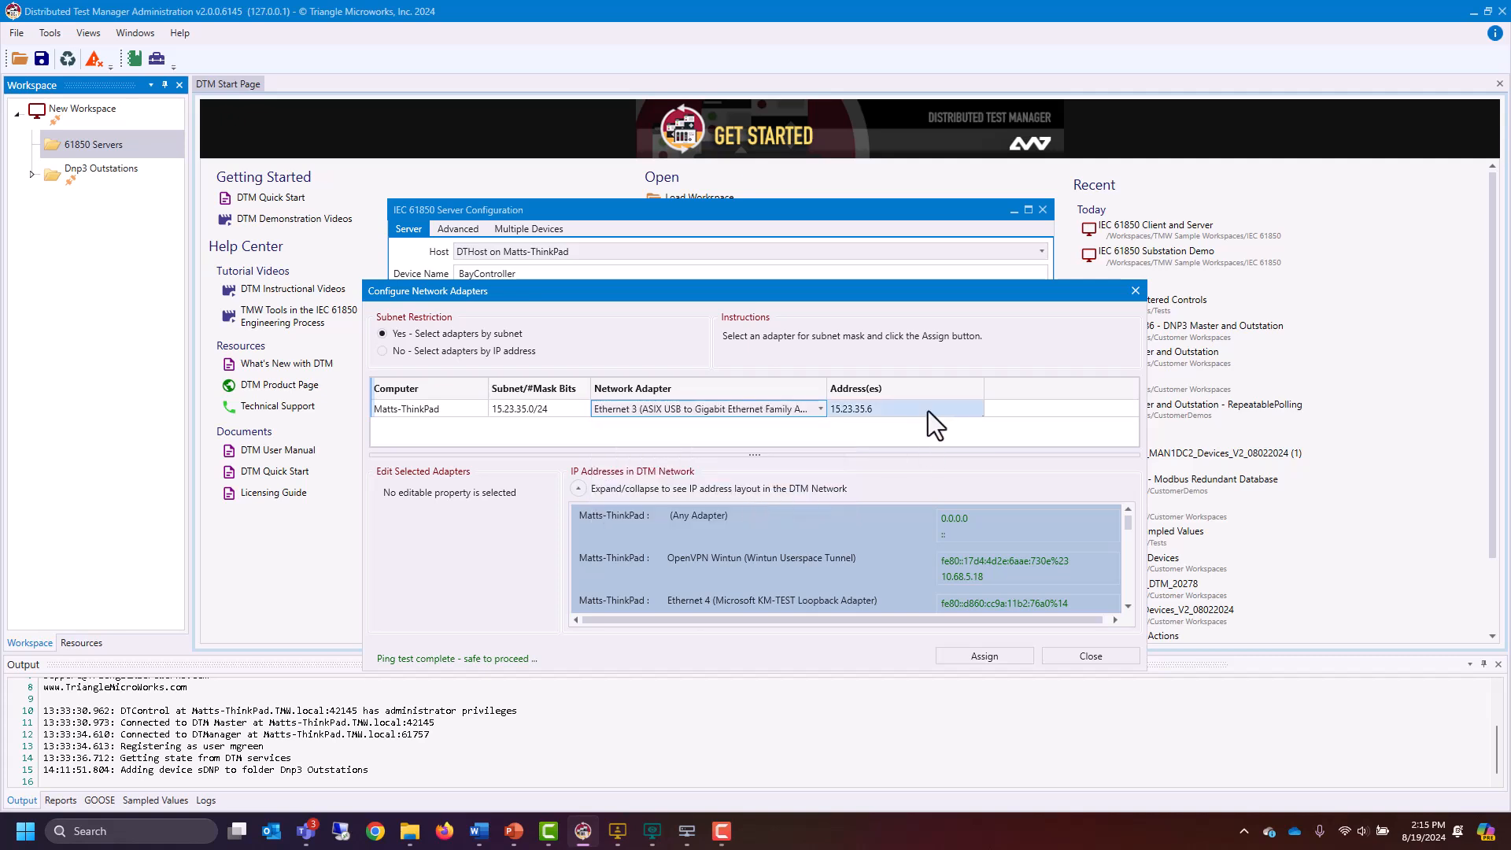
pyautogui.click(1008, 662)
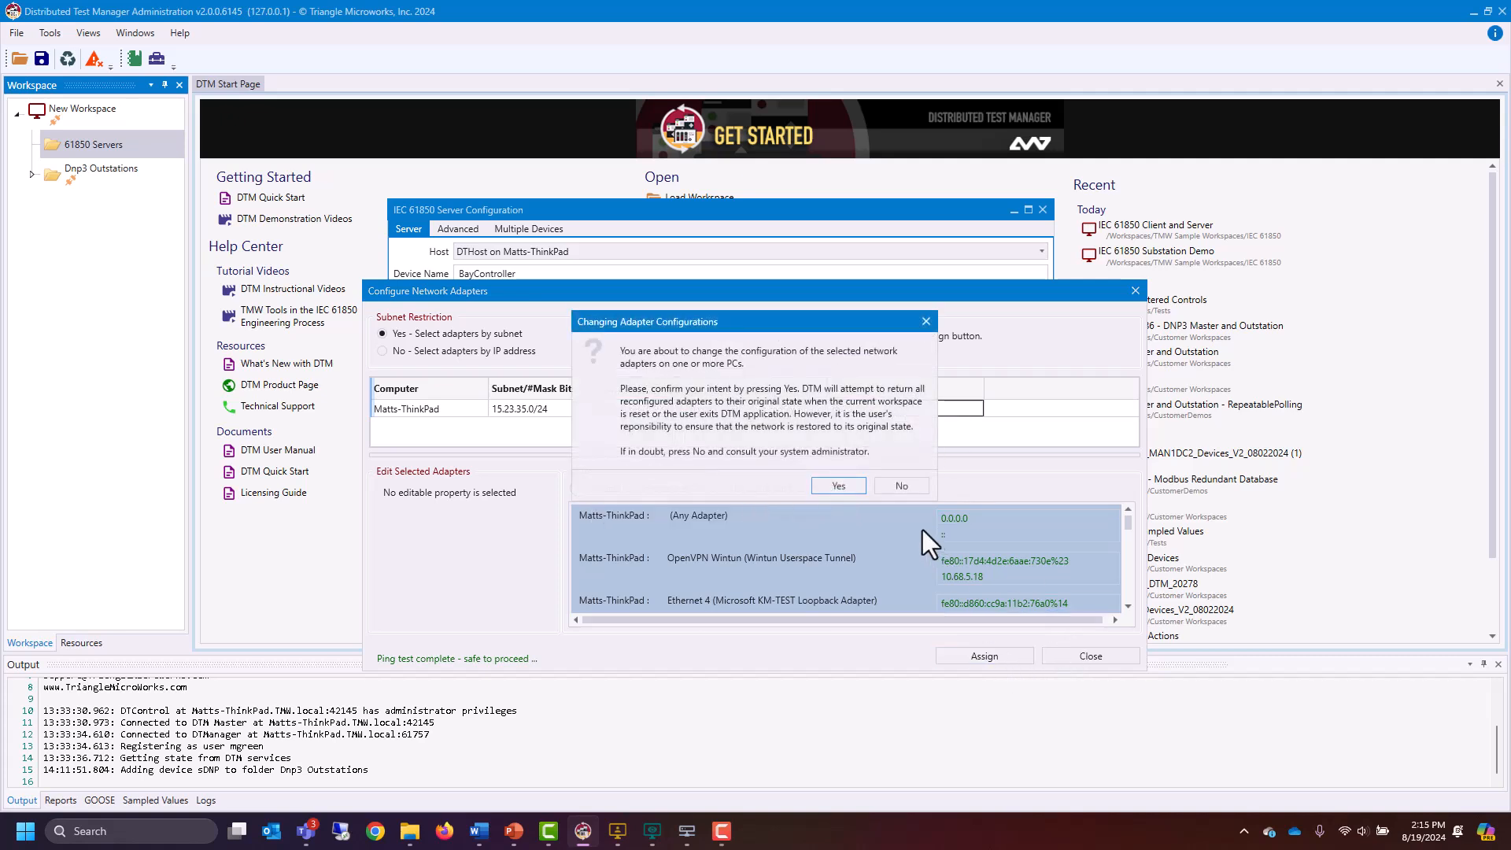
pyautogui.click(836, 488)
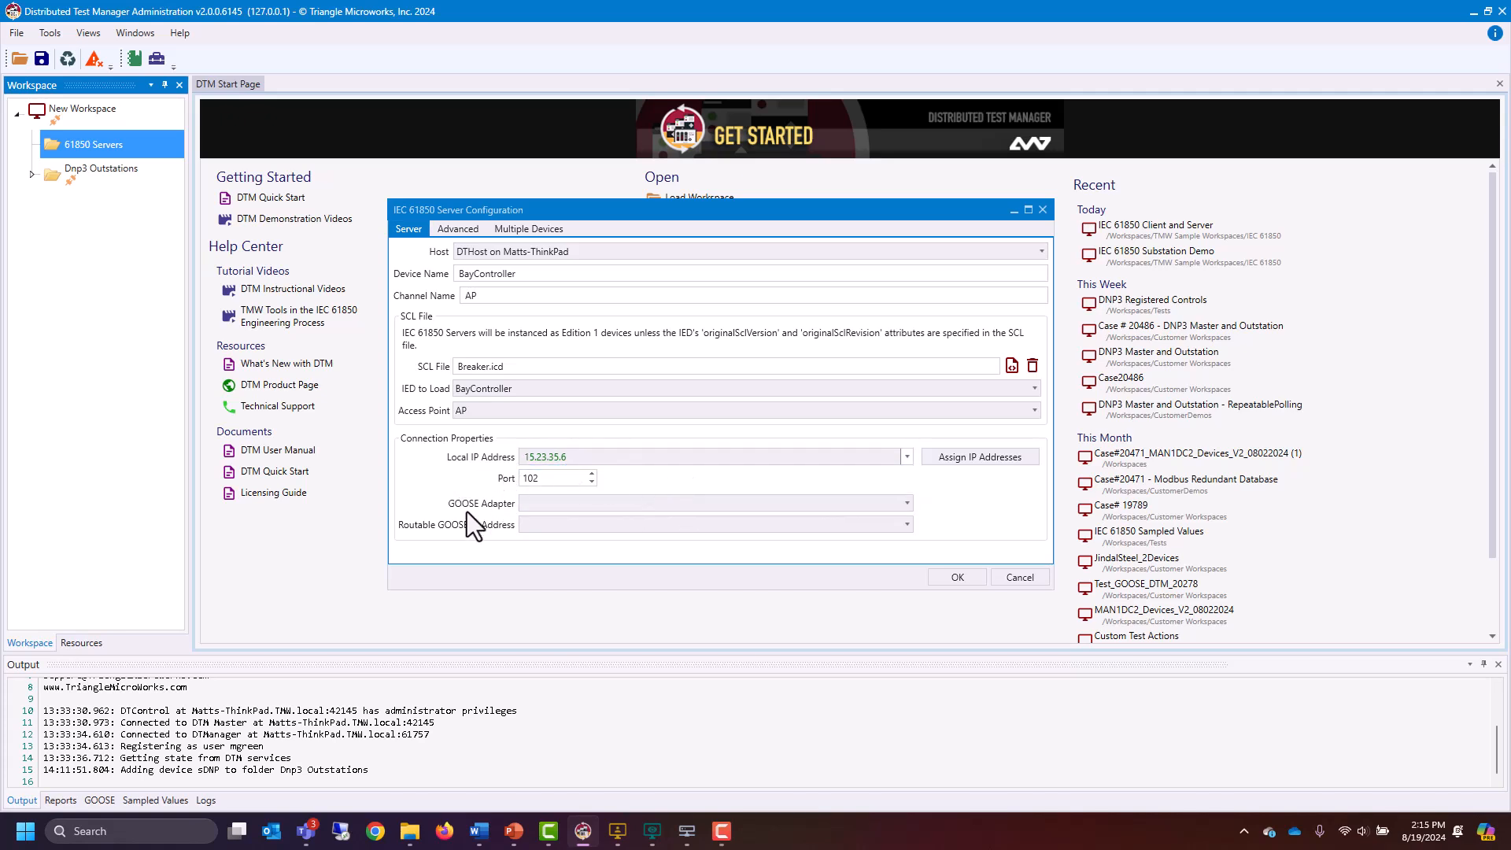
# Set the GOOSE adapter to Ethernet 3 (ASIX USB to Gigabit Ethernet Family Adapter) and create the BayController server after reviewing its advanced Ethernet settings
pyautogui.click(625, 505)
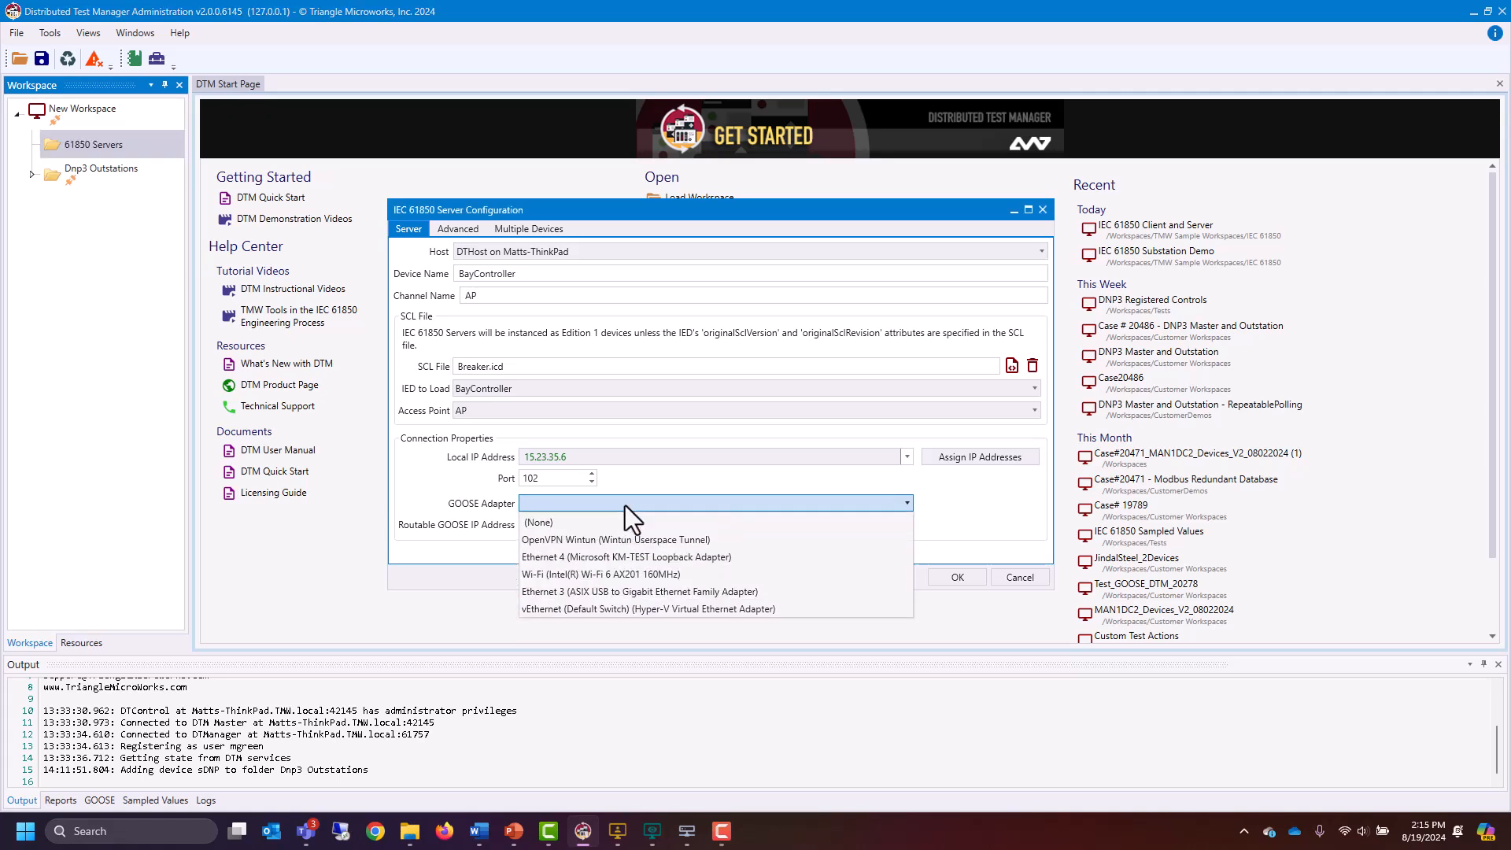
pyautogui.click(621, 592)
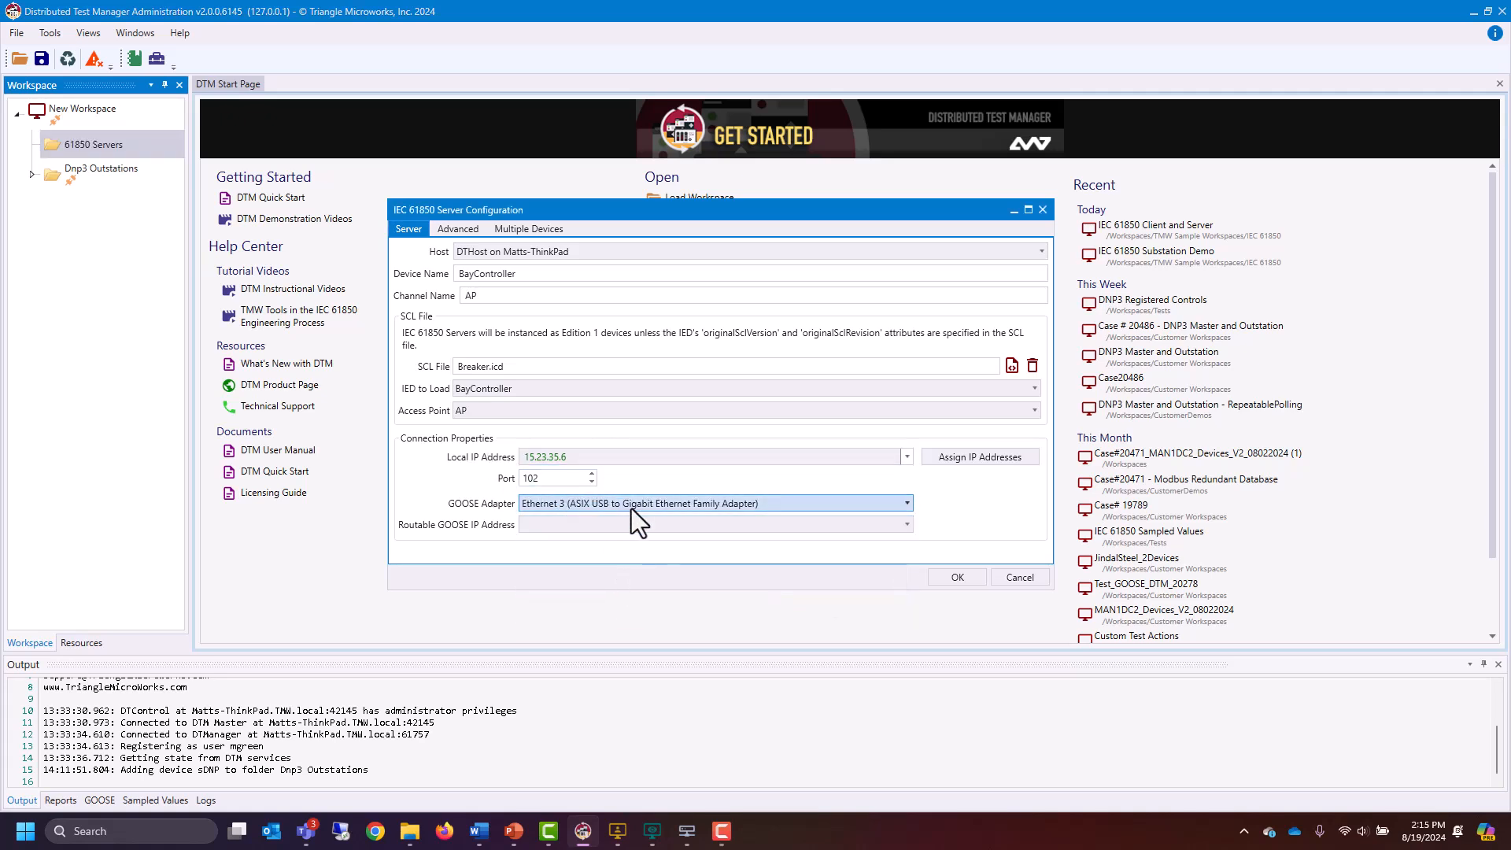
pyautogui.click(447, 229)
pyautogui.scroll(-3, 704, 372)
pyautogui.scroll(-1, 705, 372)
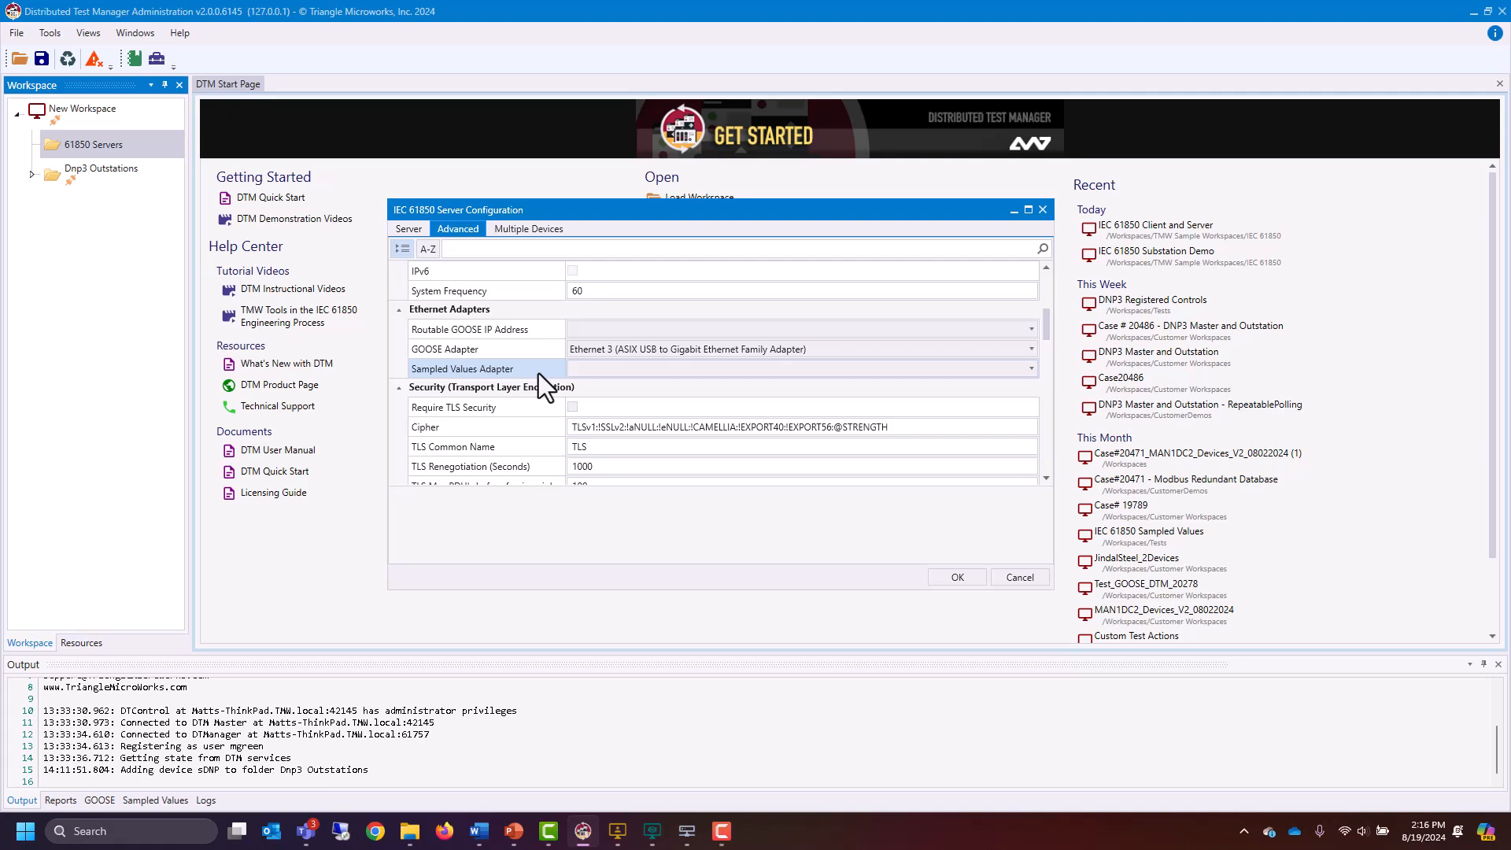
pyautogui.click(976, 579)
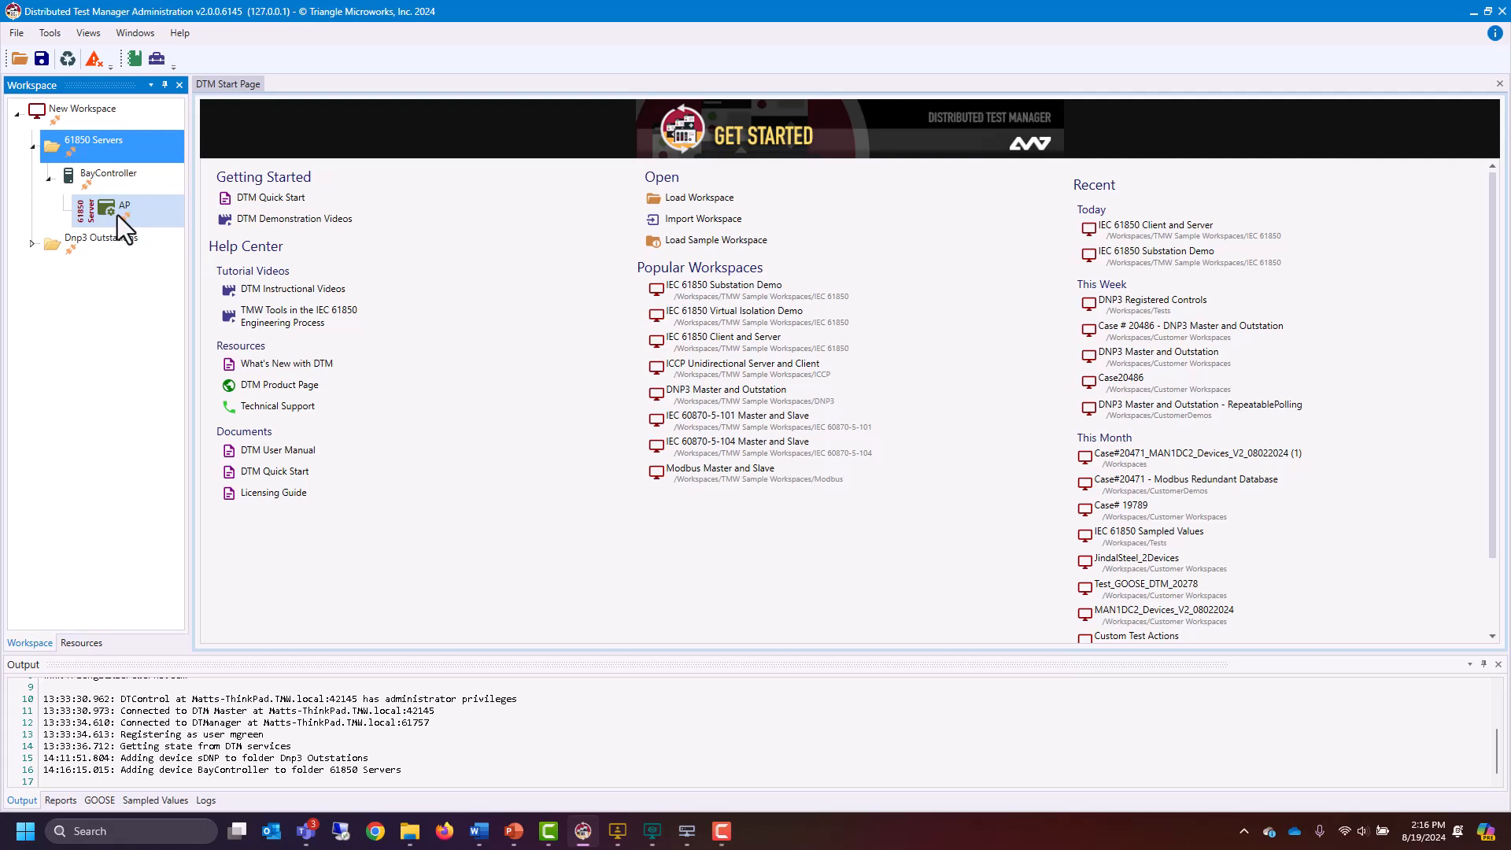
pyautogui.moveTo(116, 215)
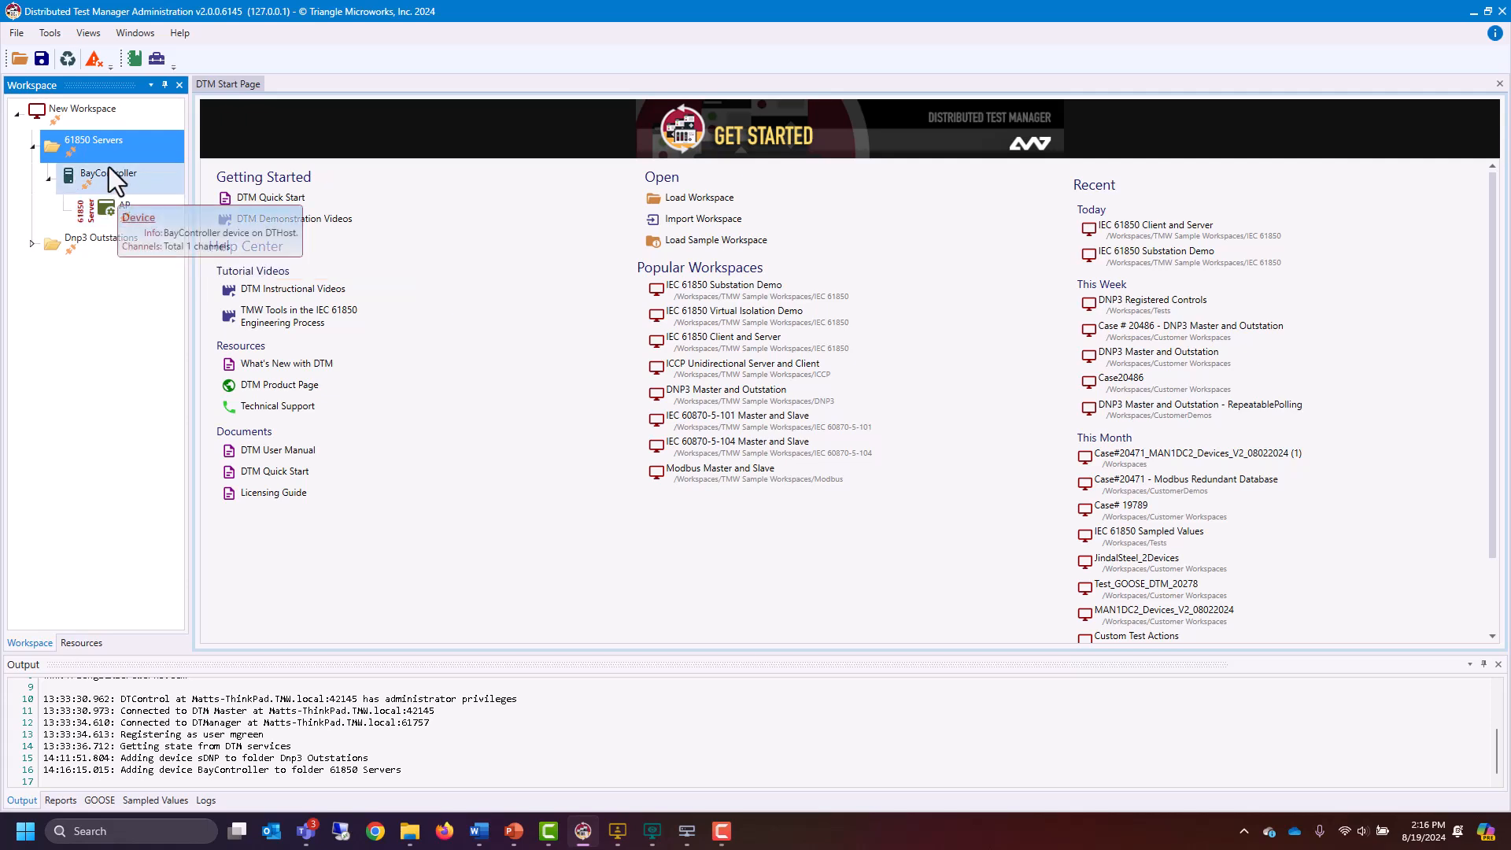
# Start a new server in the 61850 Servers folder and import the sample 2021-04-21-IEC 61850 Substation Demo-2007B4-V2-R003.scd as its SCL file, declining file monitoring
pyautogui.rightClick(98, 143)
pyautogui.moveTo(140, 150)
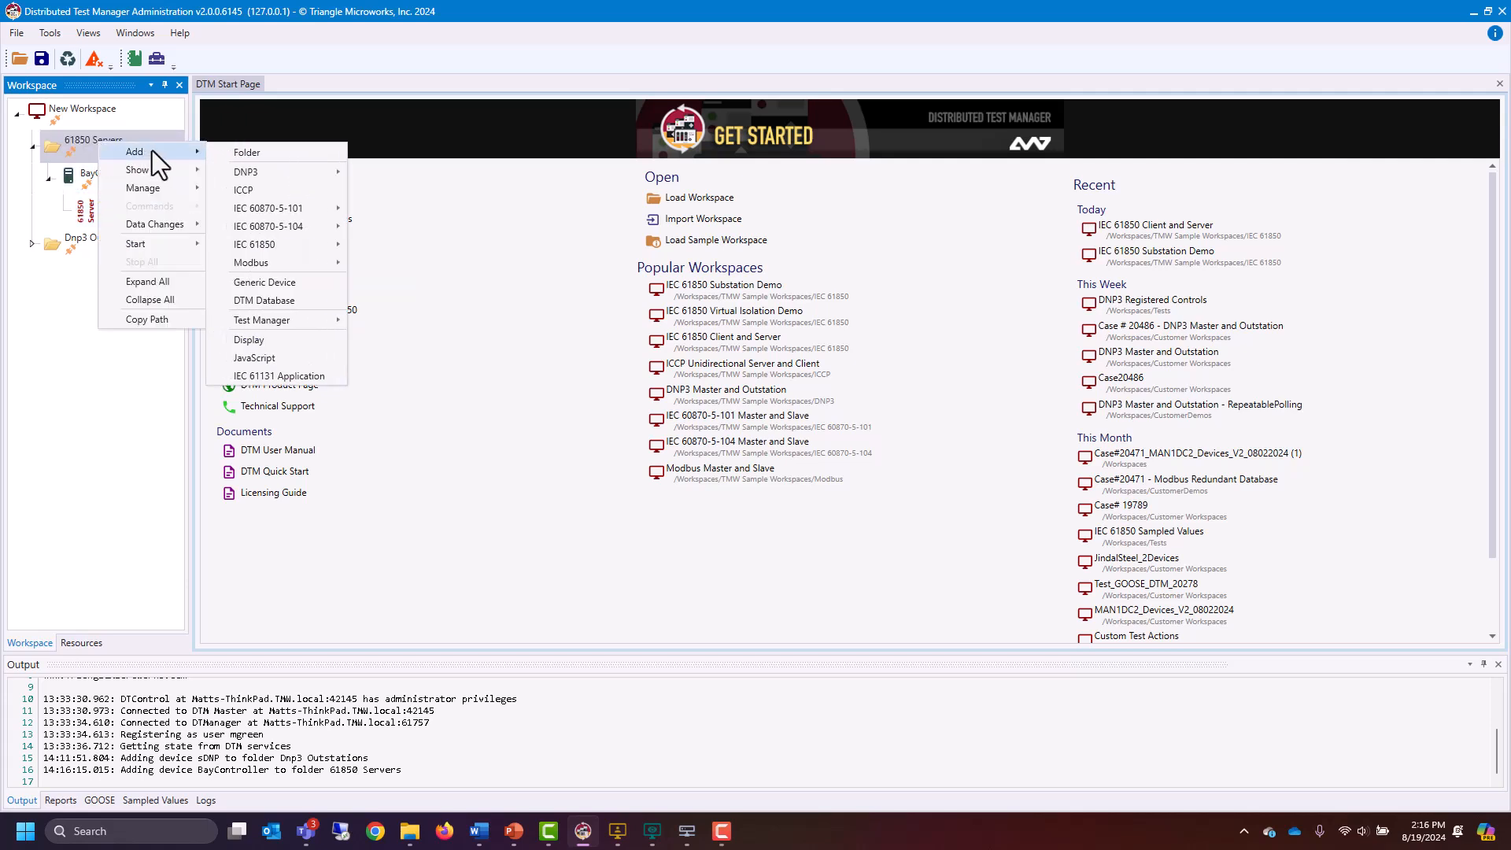
pyautogui.moveTo(305, 248)
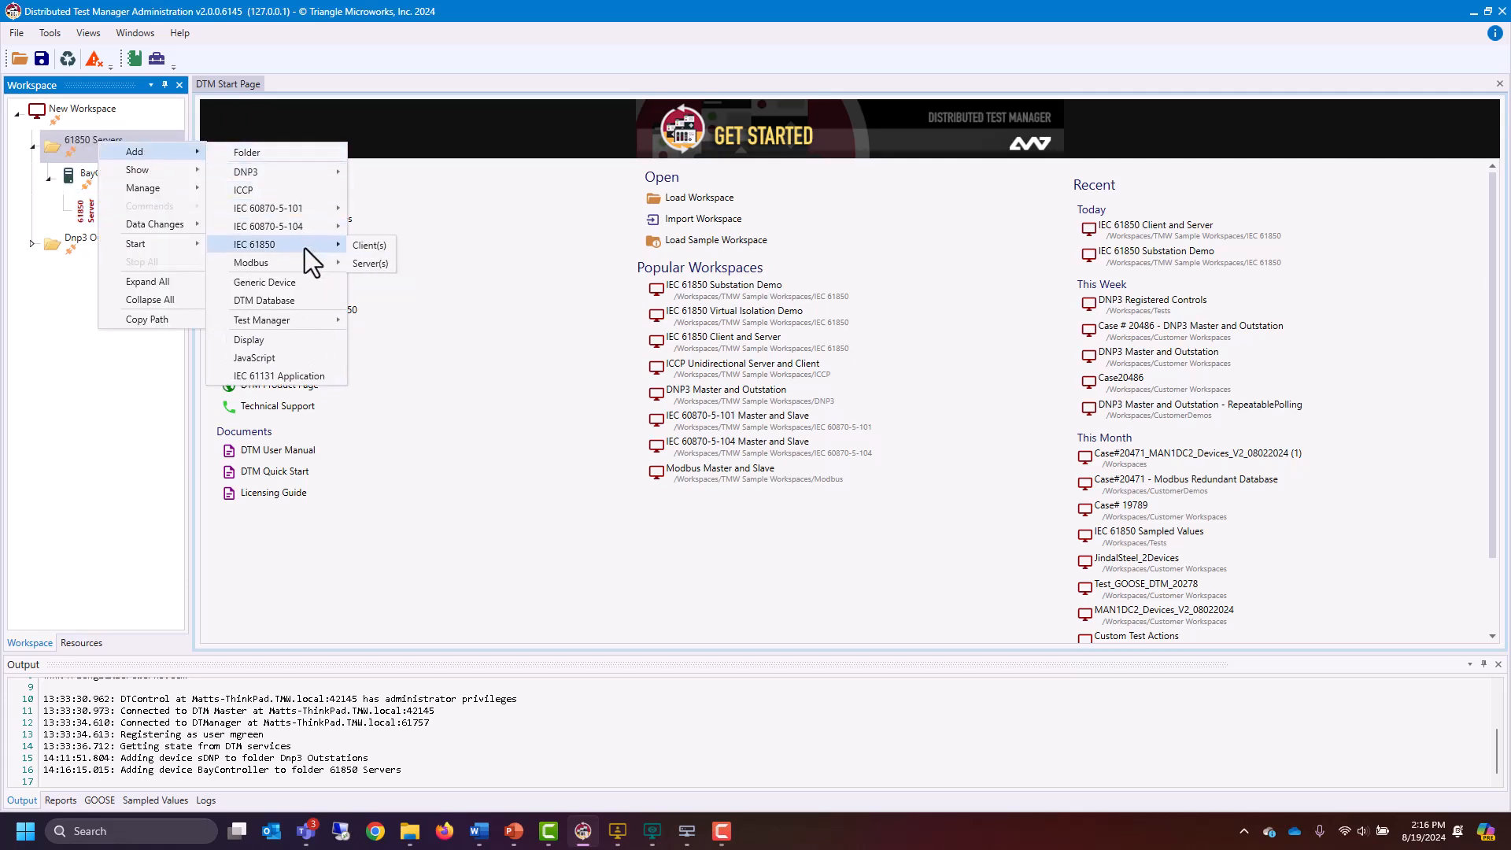
pyautogui.click(394, 263)
pyautogui.click(1045, 377)
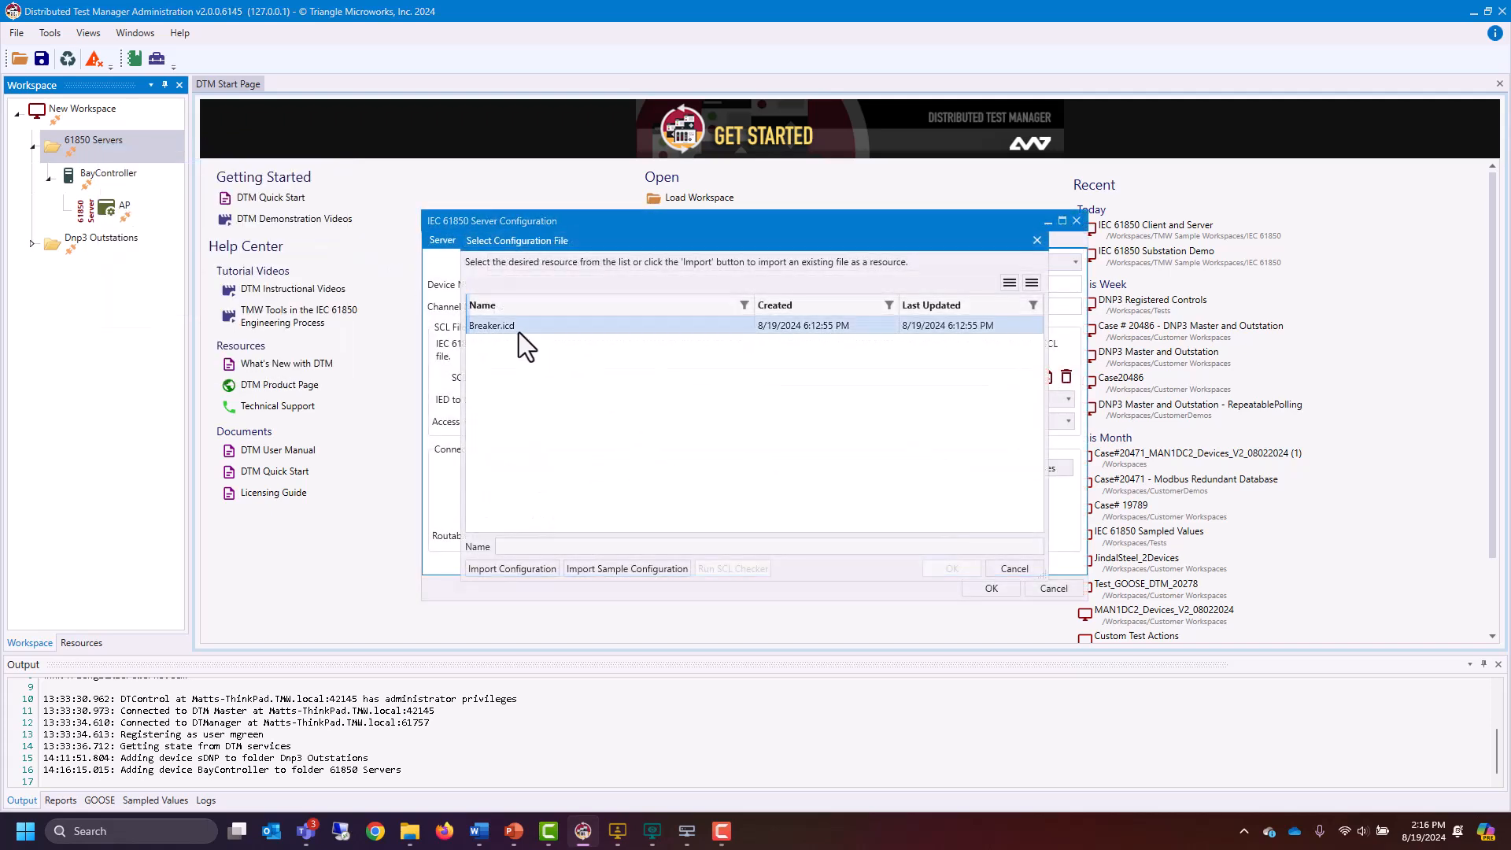
pyautogui.click(618, 568)
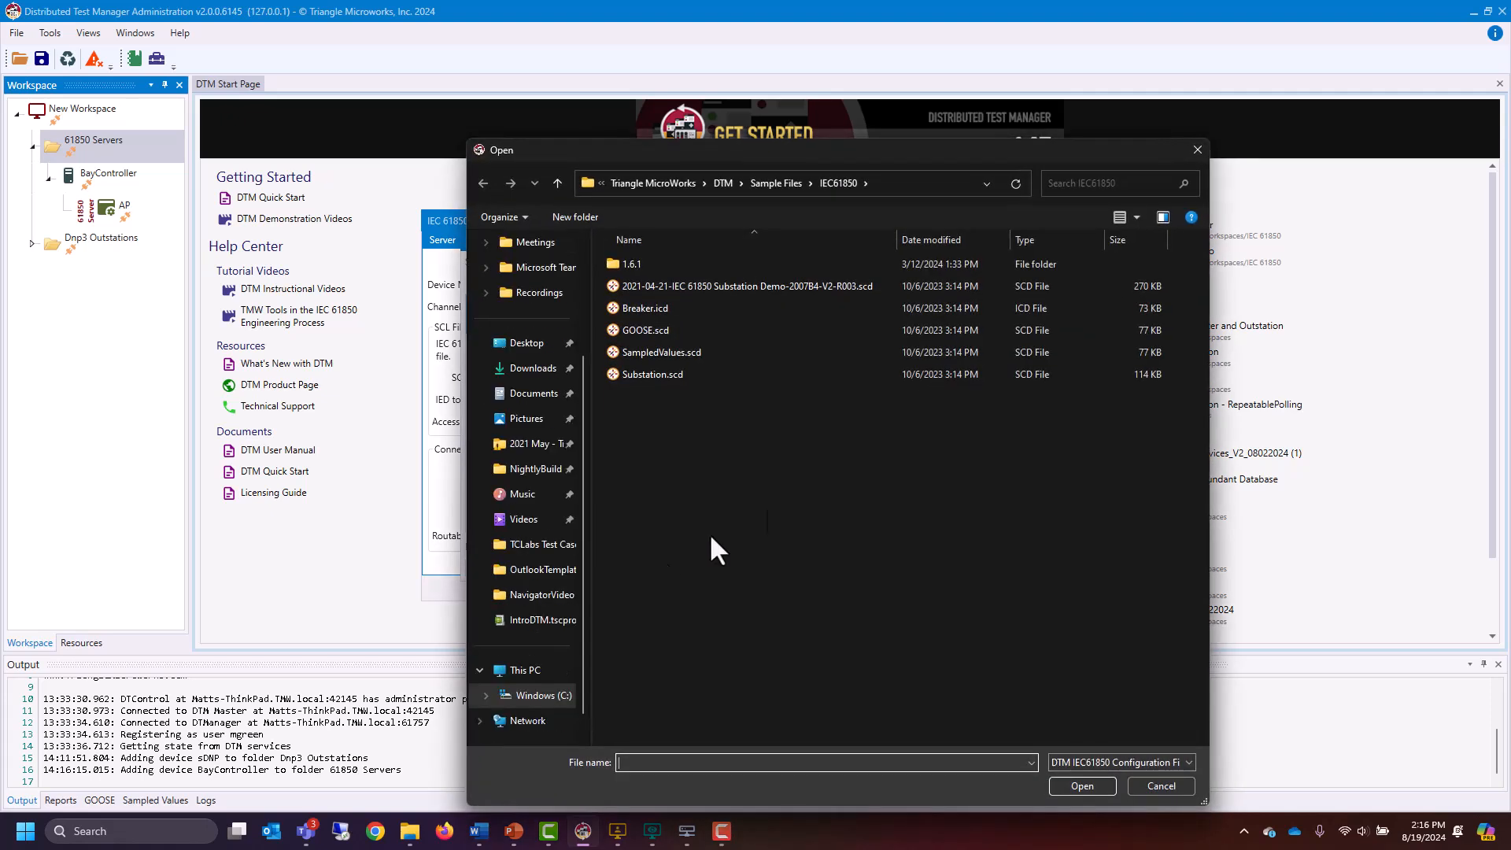
pyautogui.click(859, 287)
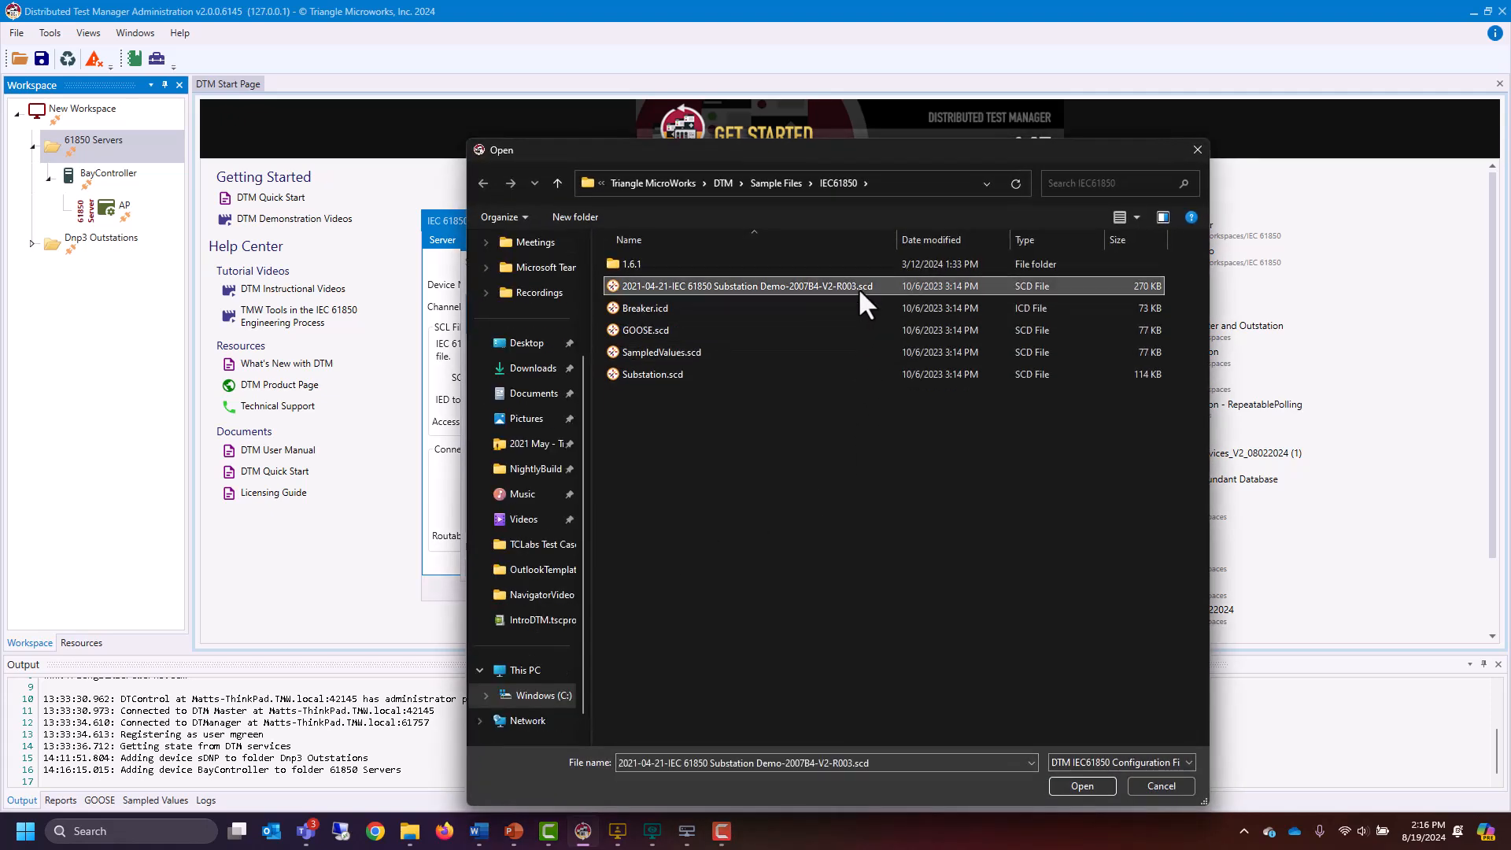
pyautogui.click(1080, 786)
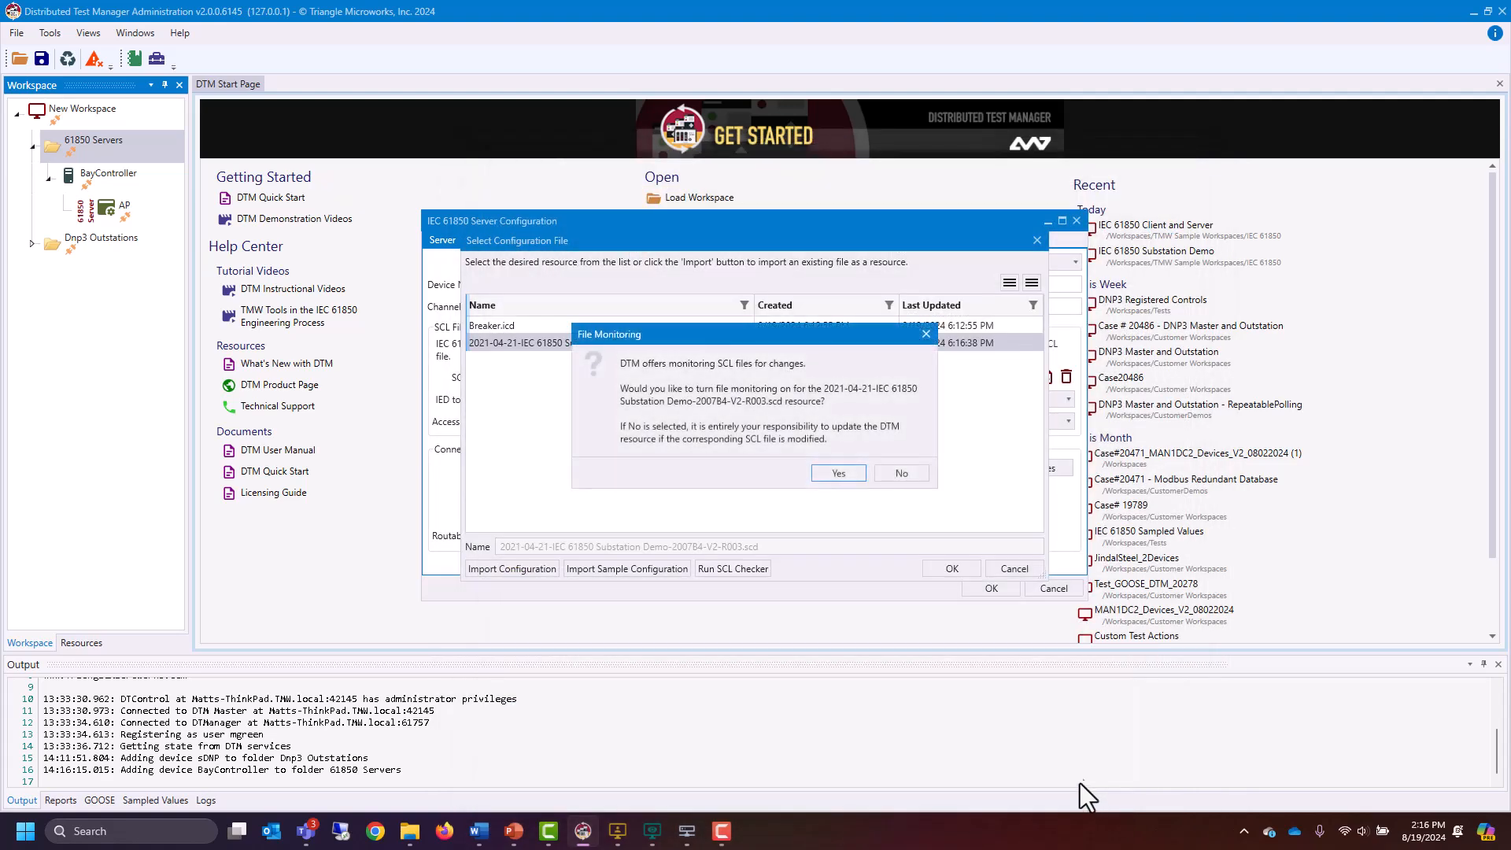
pyautogui.click(901, 473)
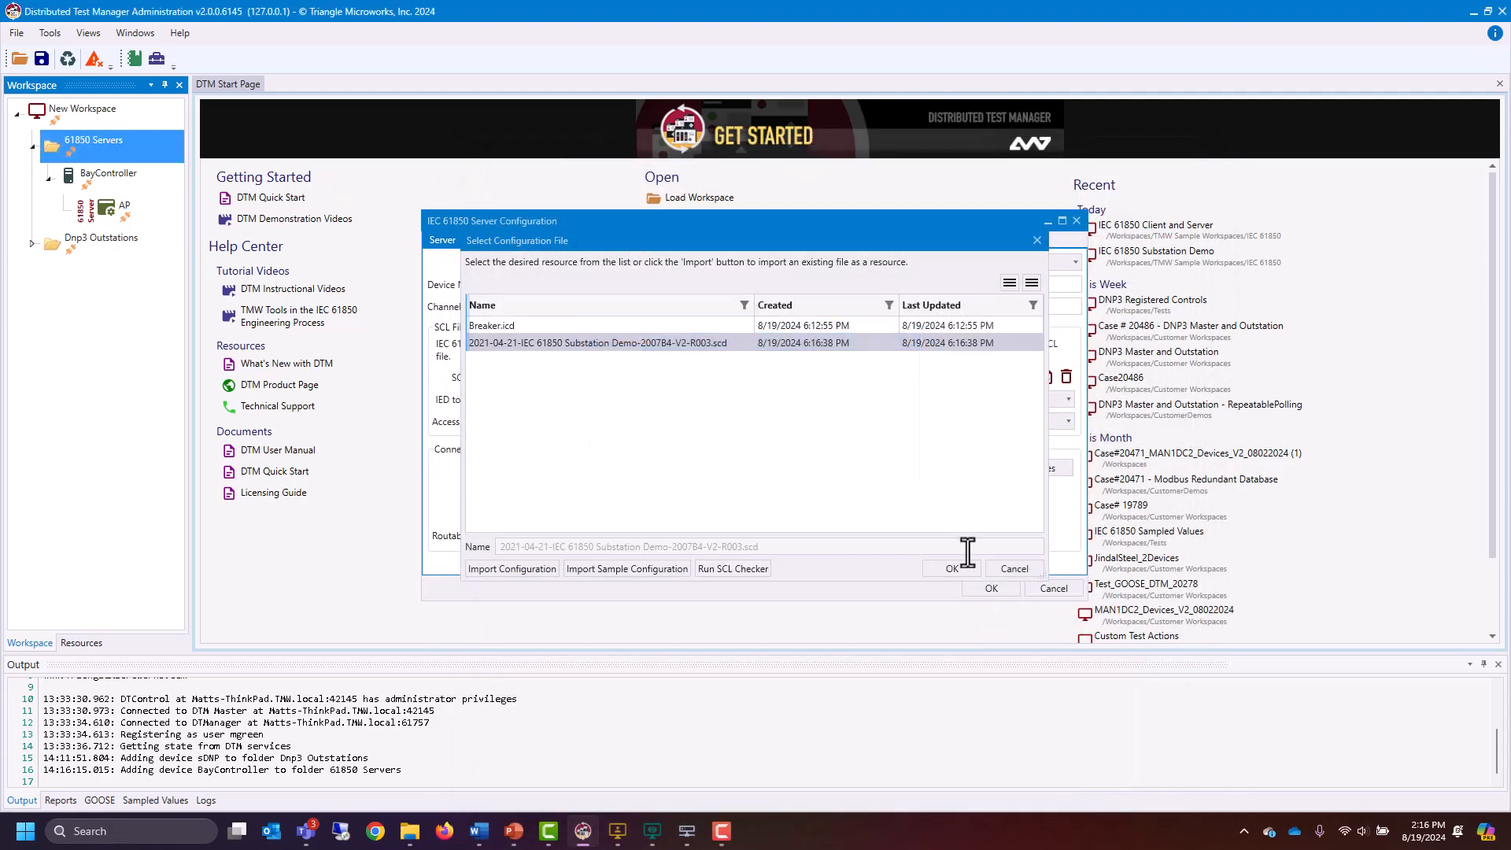
pyautogui.click(966, 565)
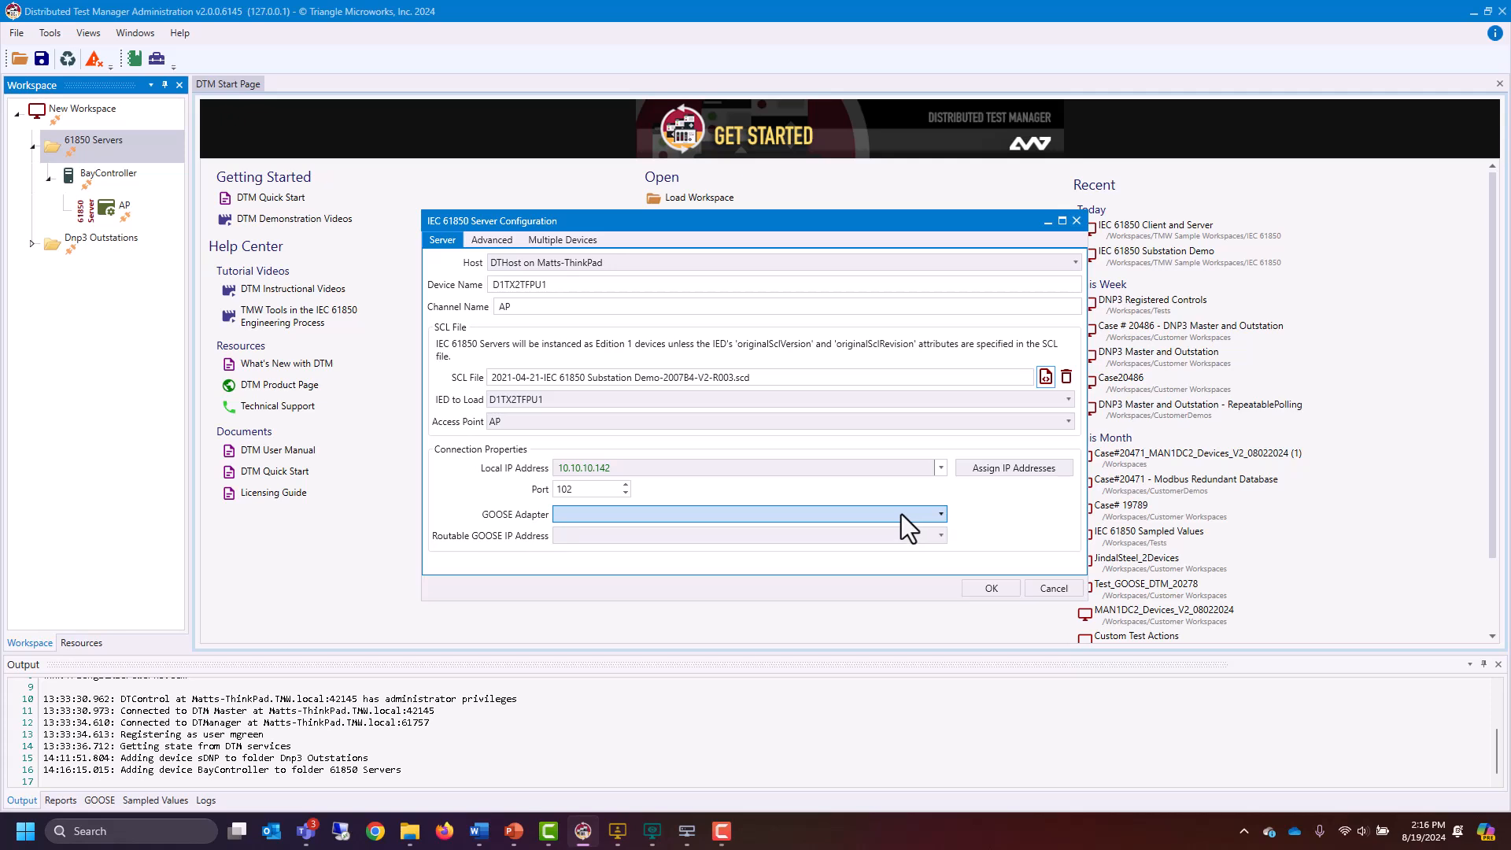
pyautogui.click(510, 402)
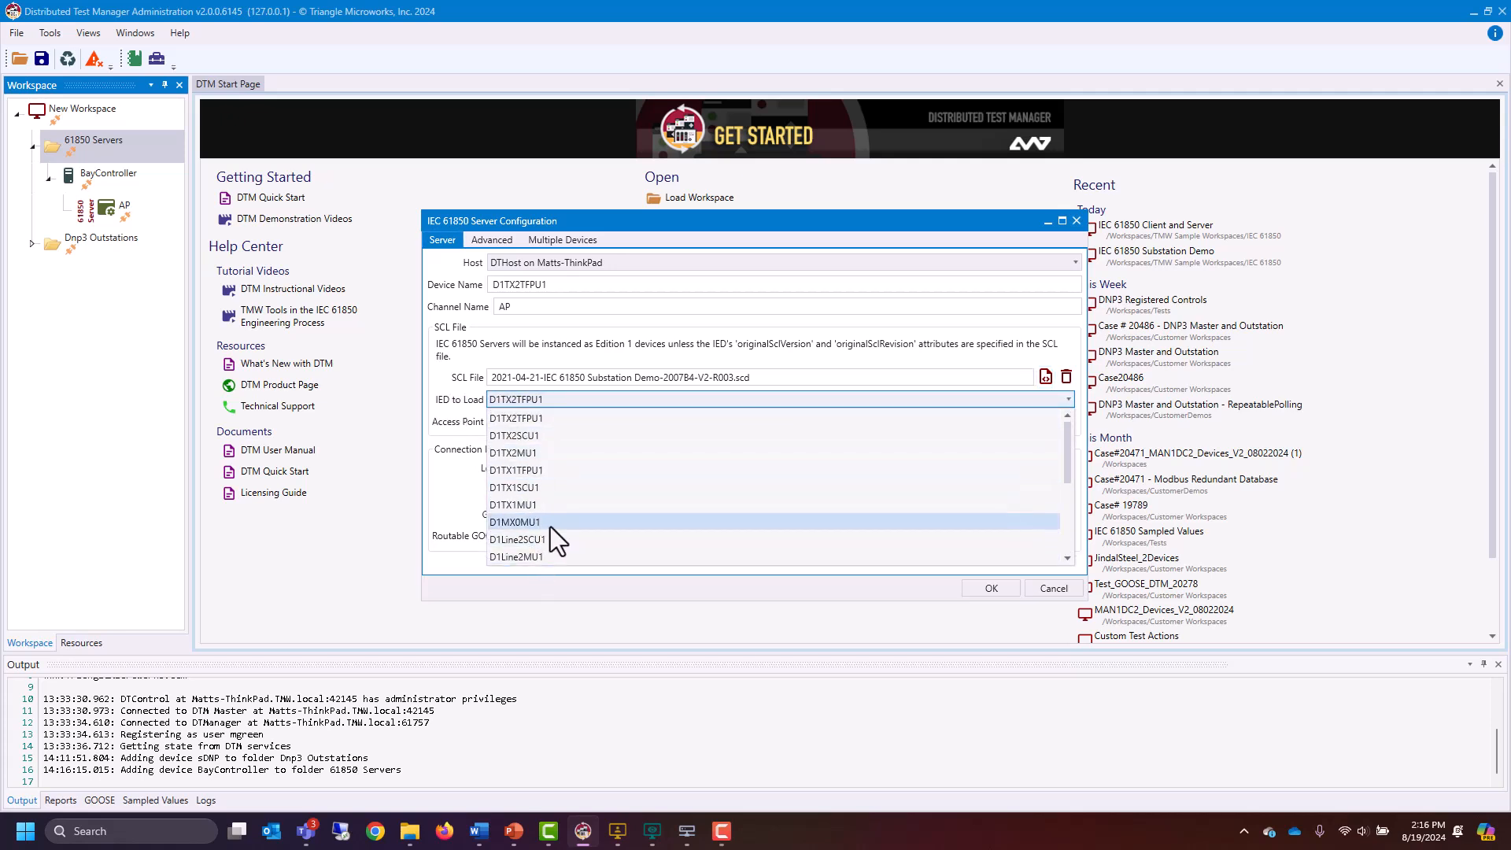
pyautogui.click(535, 455)
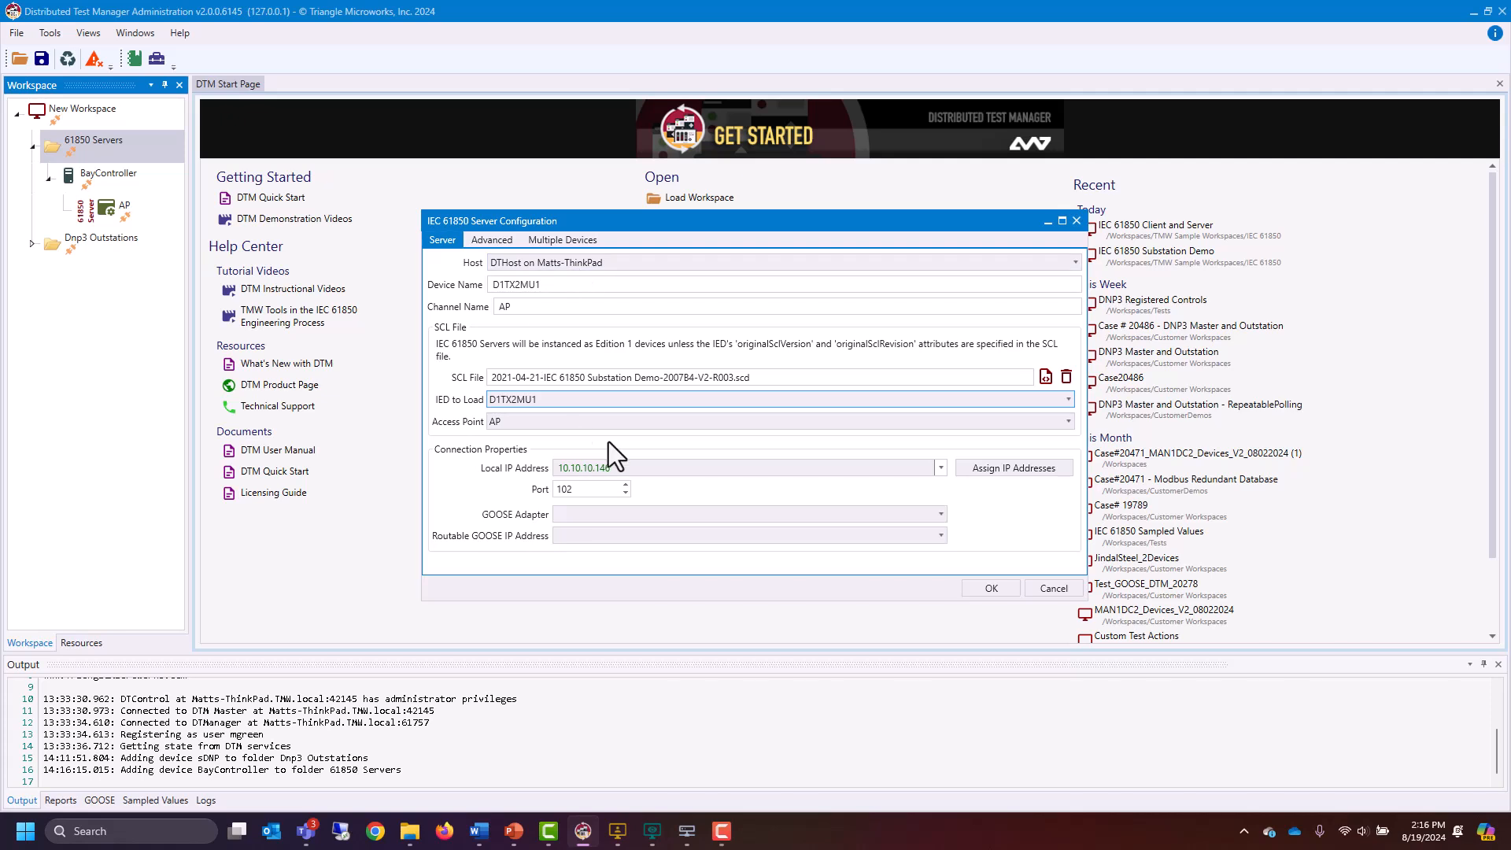
pyautogui.click(588, 402)
pyautogui.scroll(3, 575, 506)
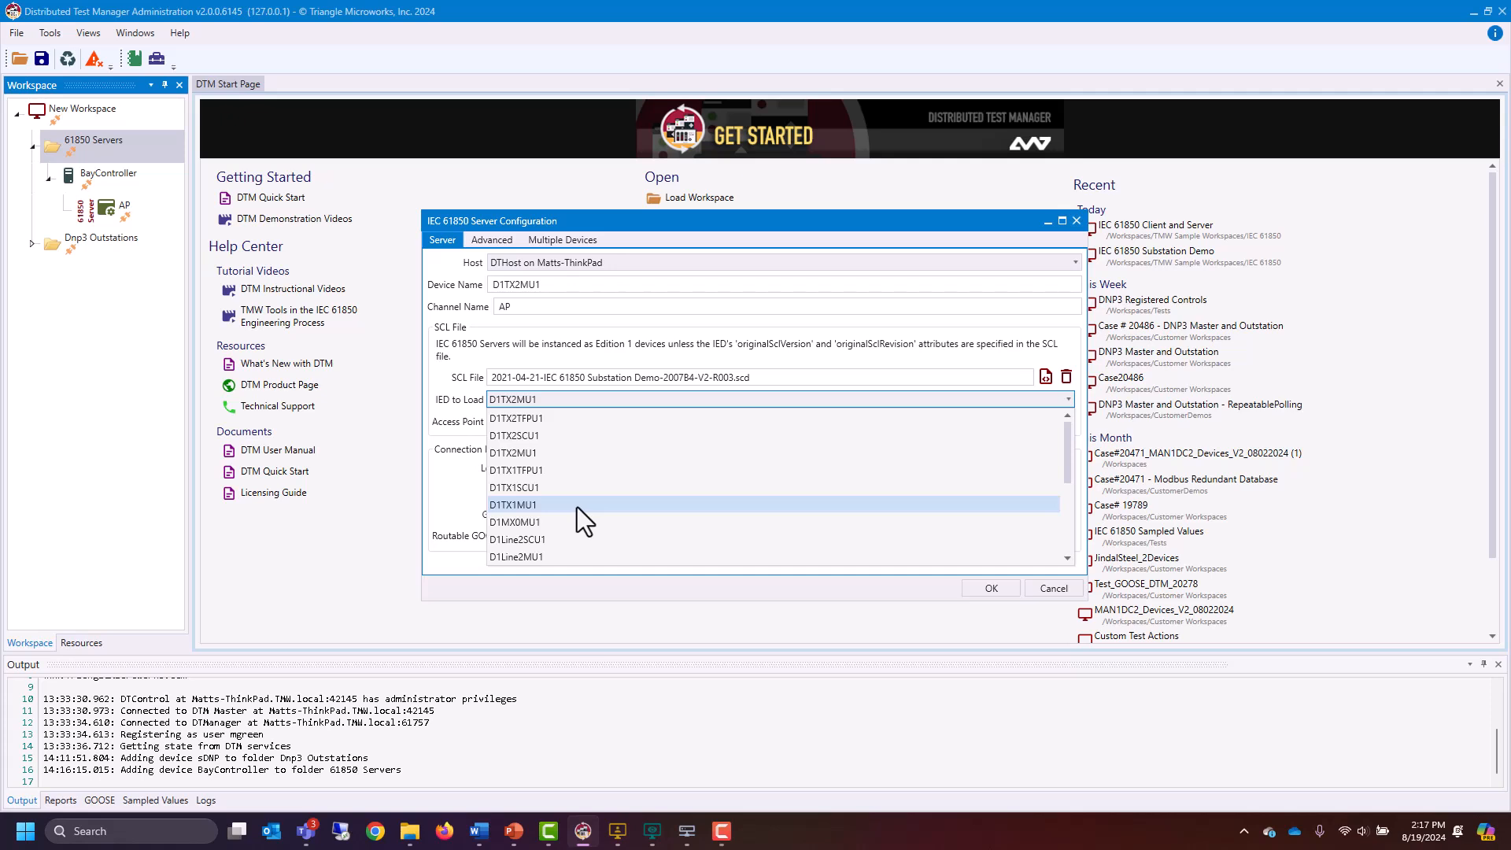
pyautogui.click(435, 498)
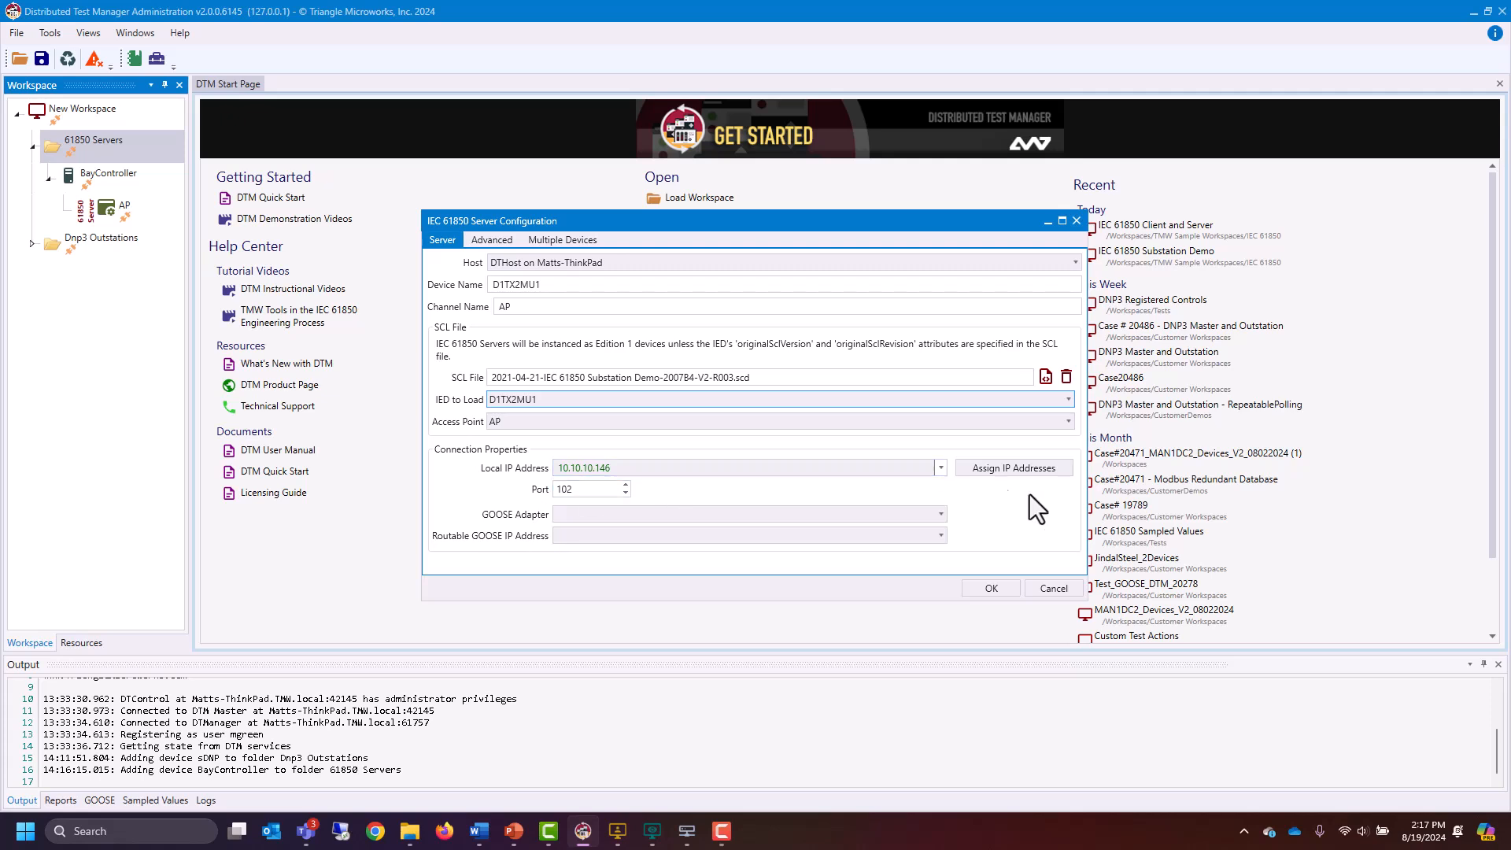
pyautogui.click(1058, 586)
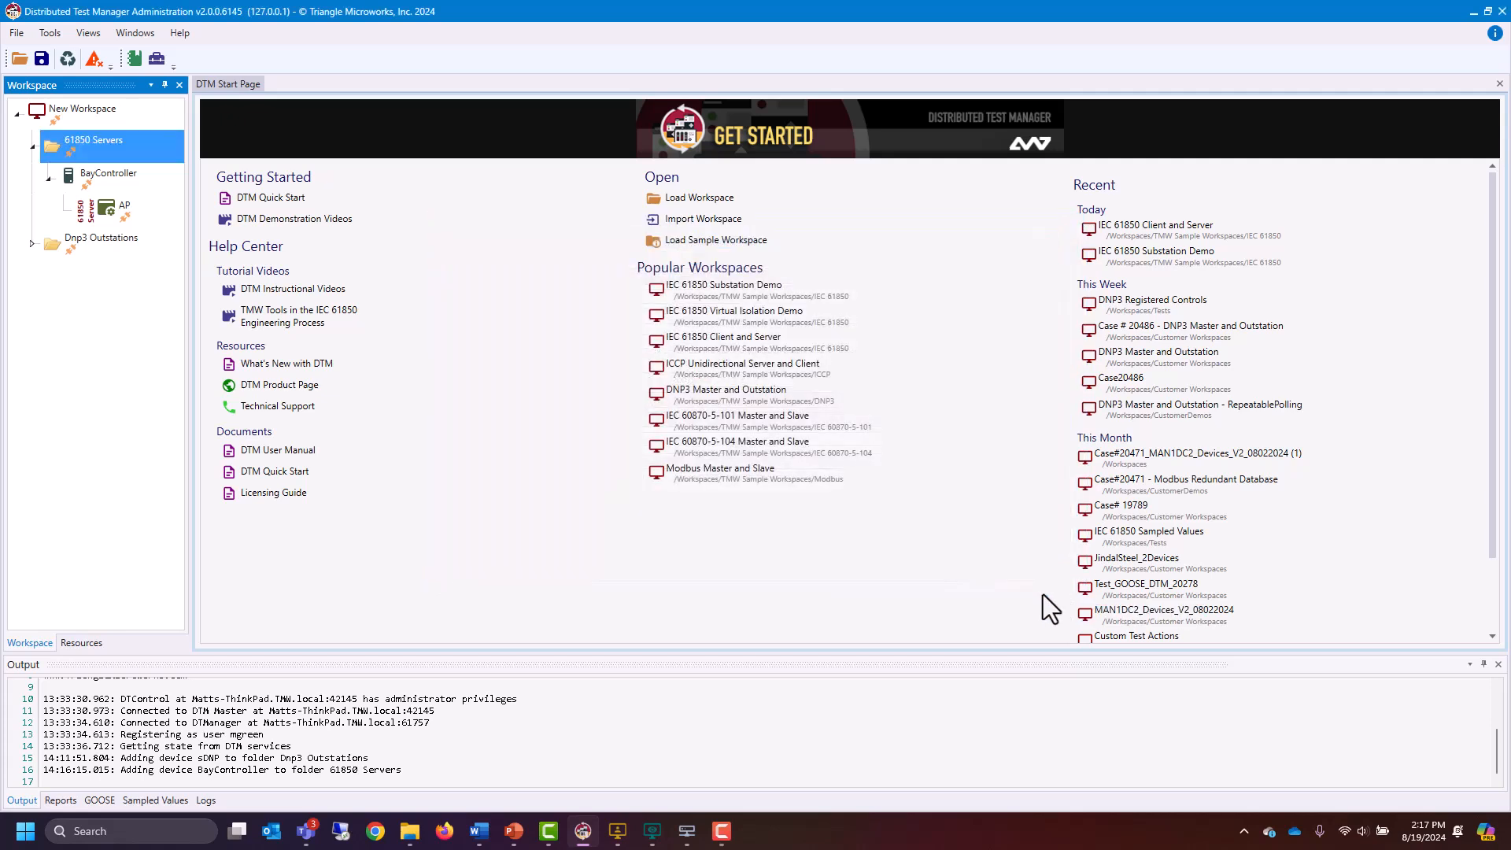
# Start importing IEDs from the 2021-04-21-IEC 61850 Substation Demo-2007B4-V2-R003.scd resource and enlarge the import window to show the full IED list
pyautogui.click(15, 34)
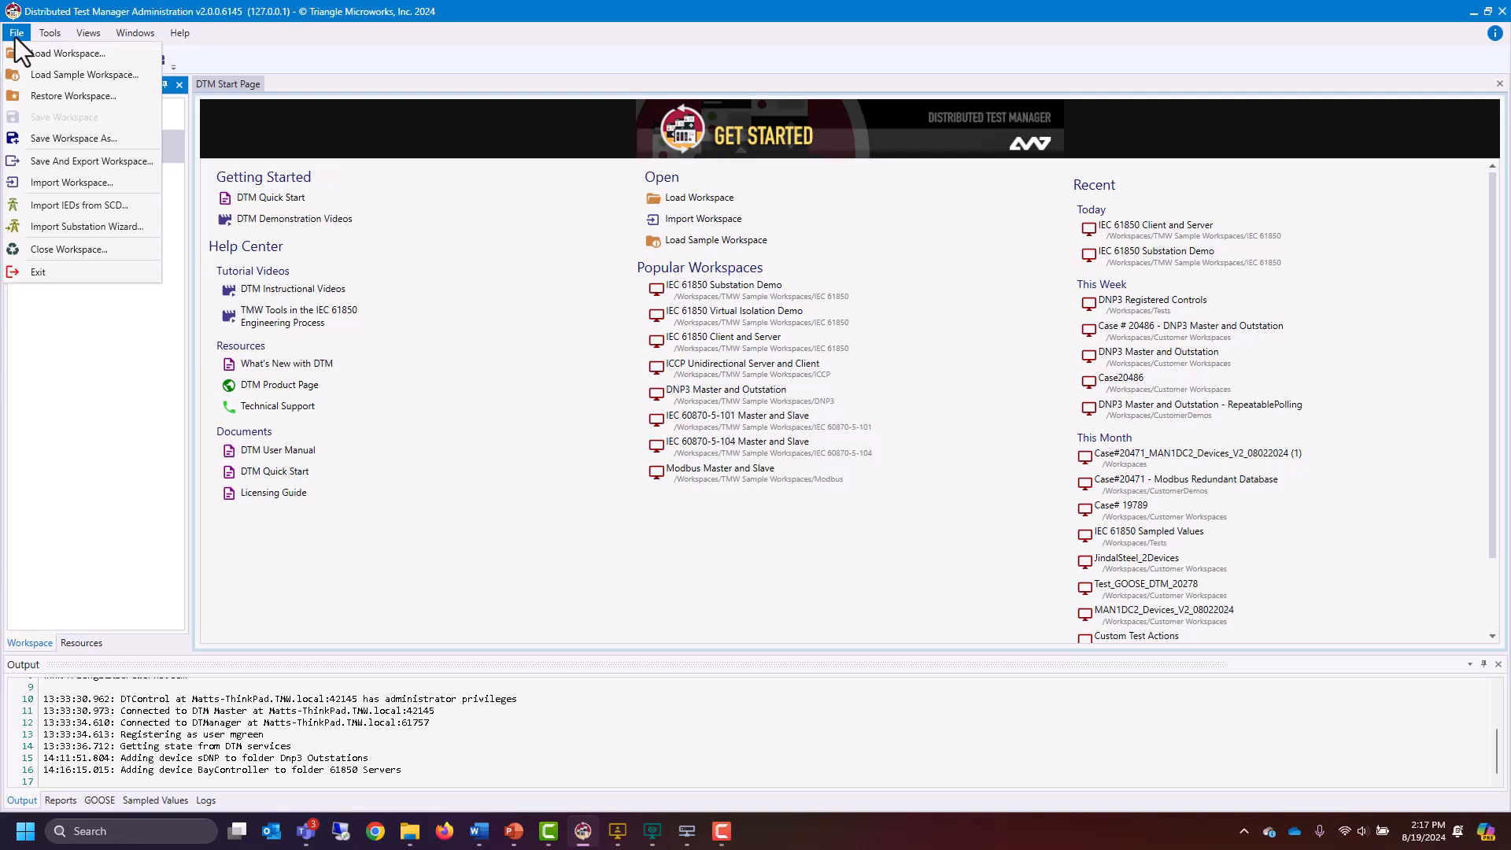
pyautogui.click(121, 206)
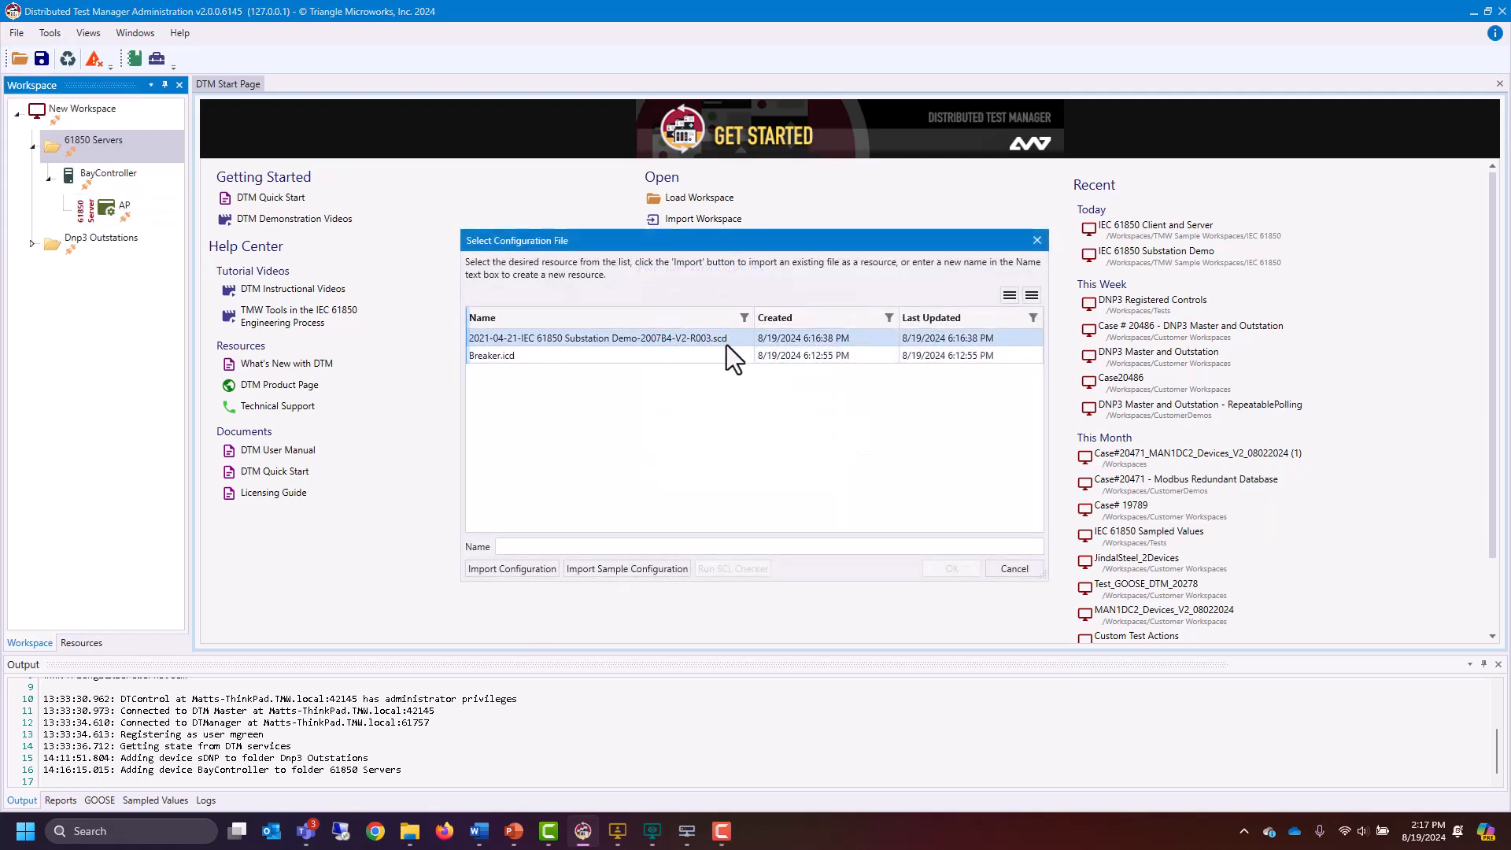
pyautogui.click(724, 338)
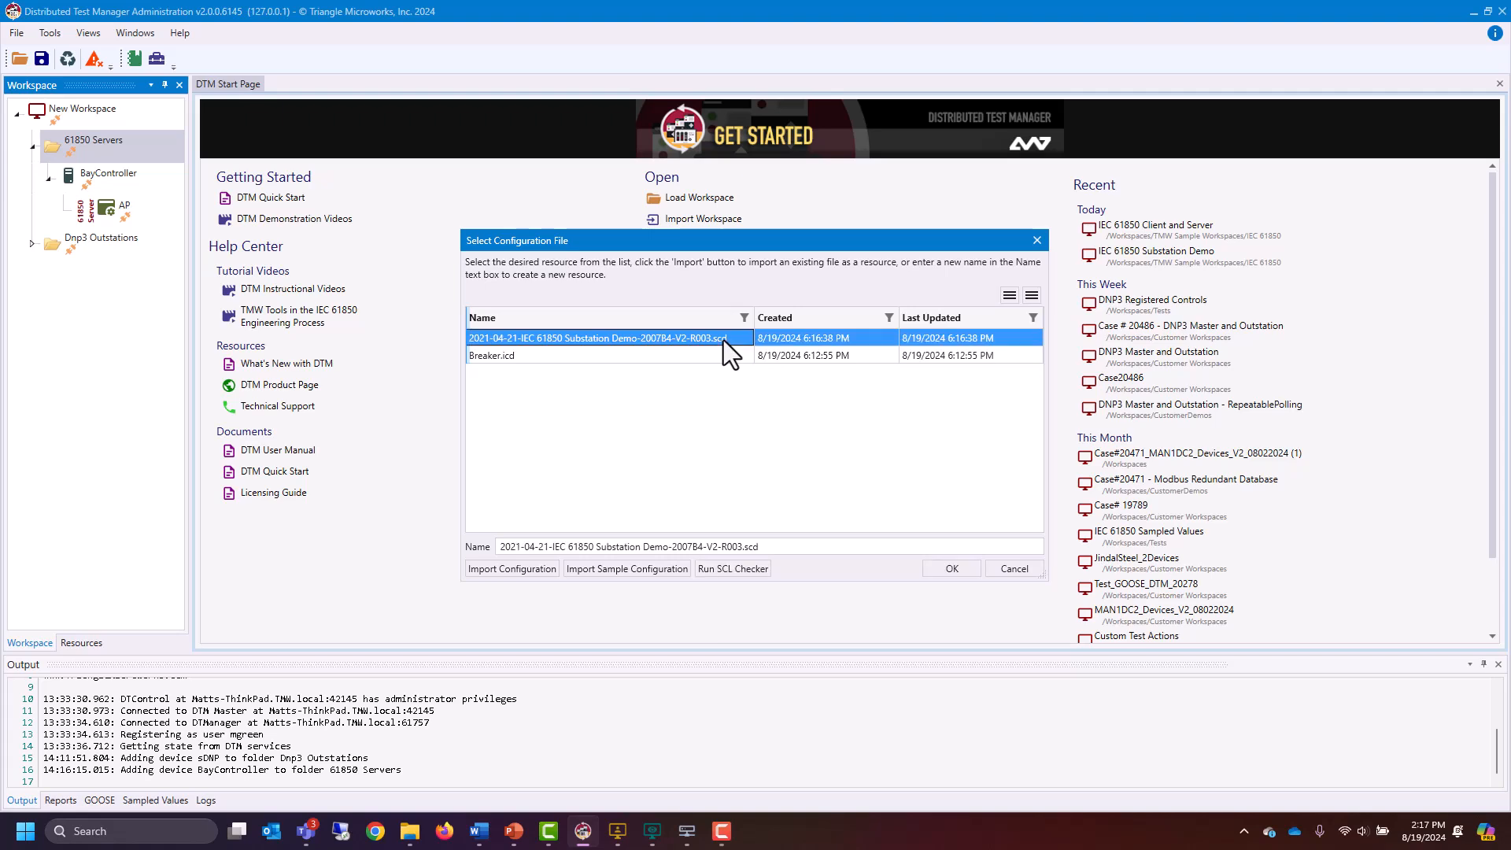
pyautogui.click(952, 568)
pyautogui.moveTo(765, 229); pyautogui.dragTo(861, 181)
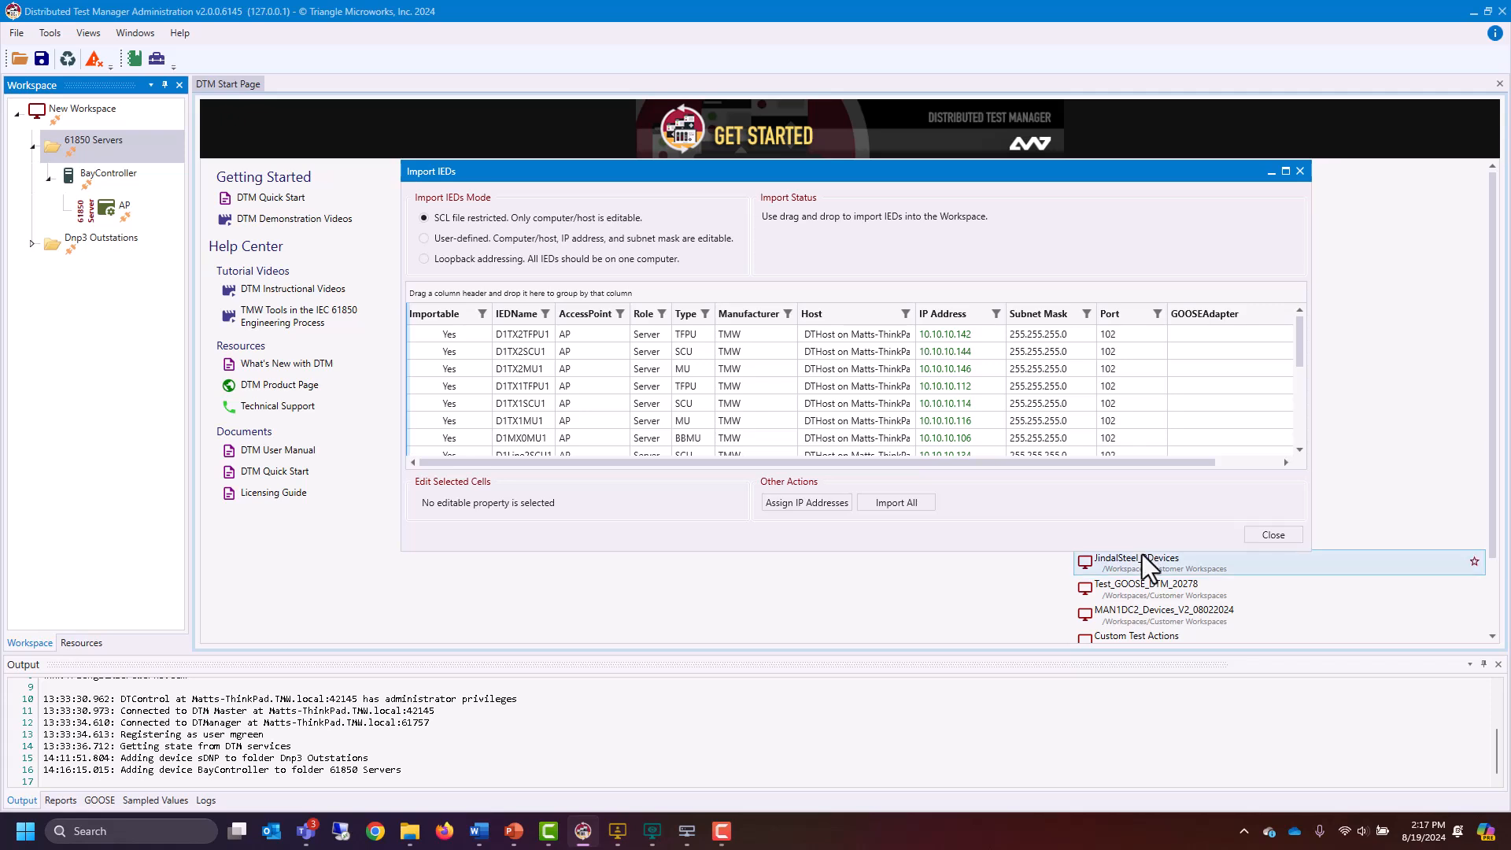
pyautogui.moveTo(1141, 551); pyautogui.dragTo(1180, 841)
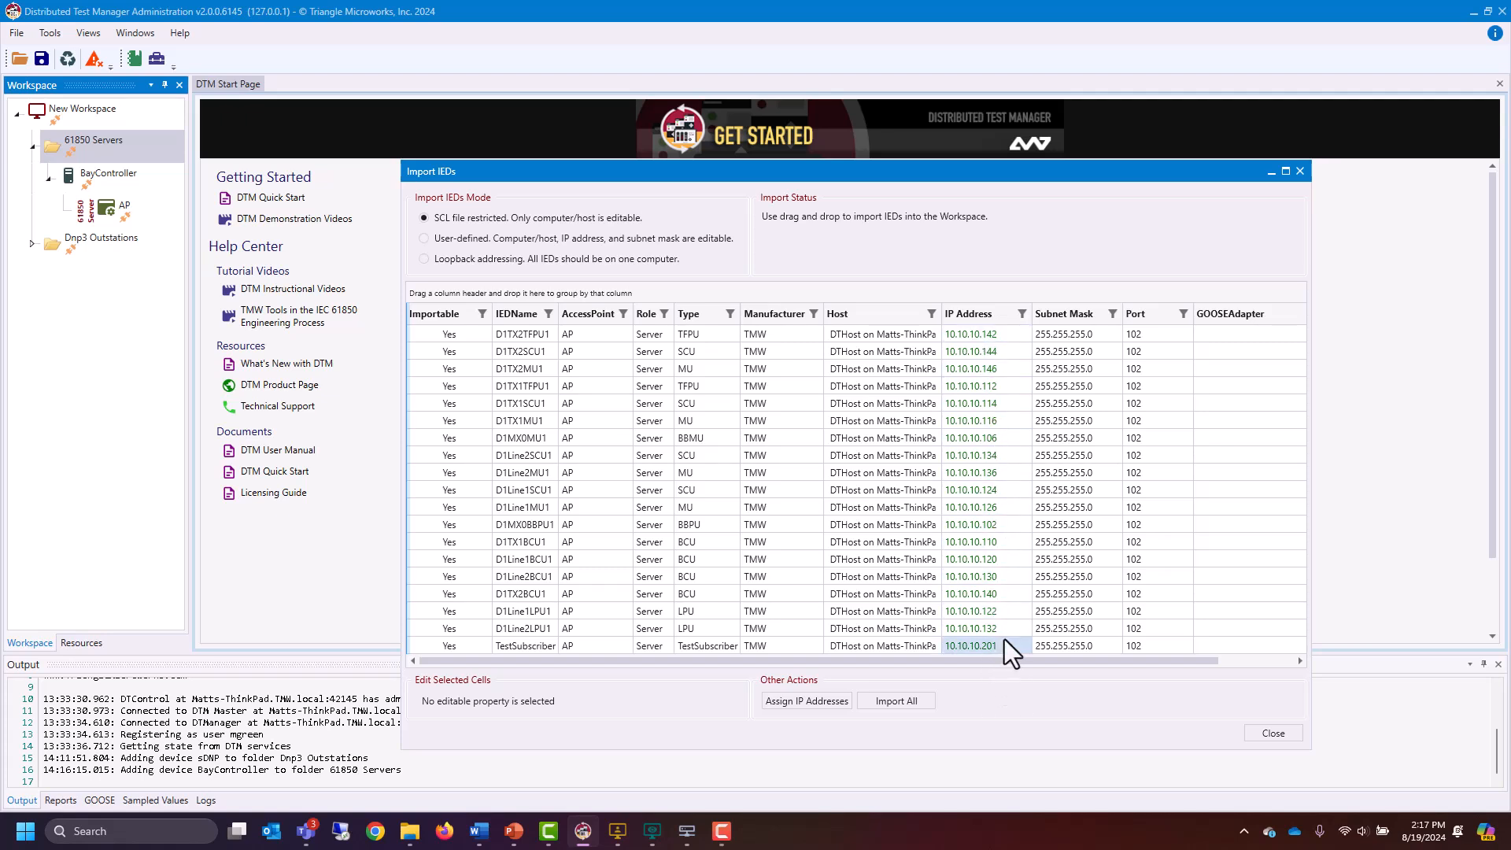
# Inspect the IP addresses of IEDs D1TX2TFPU1 through D1TX1BCU1 and the host assignment of D1TX2MU1
pyautogui.click(991, 334)
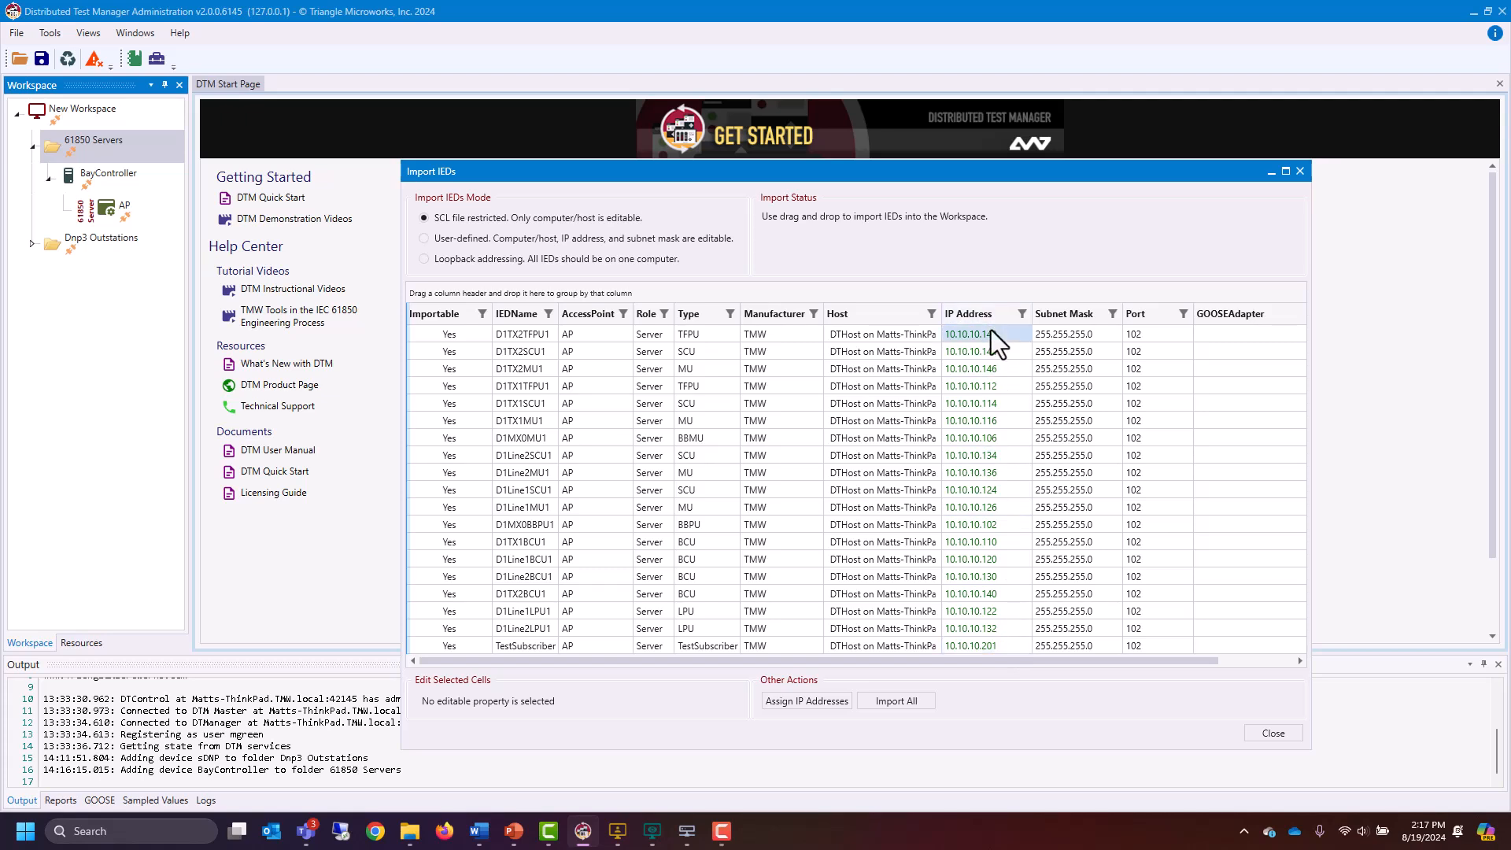
pyautogui.keyDown('shift'); pyautogui.click(1000, 543); pyautogui.keyUp('shift')
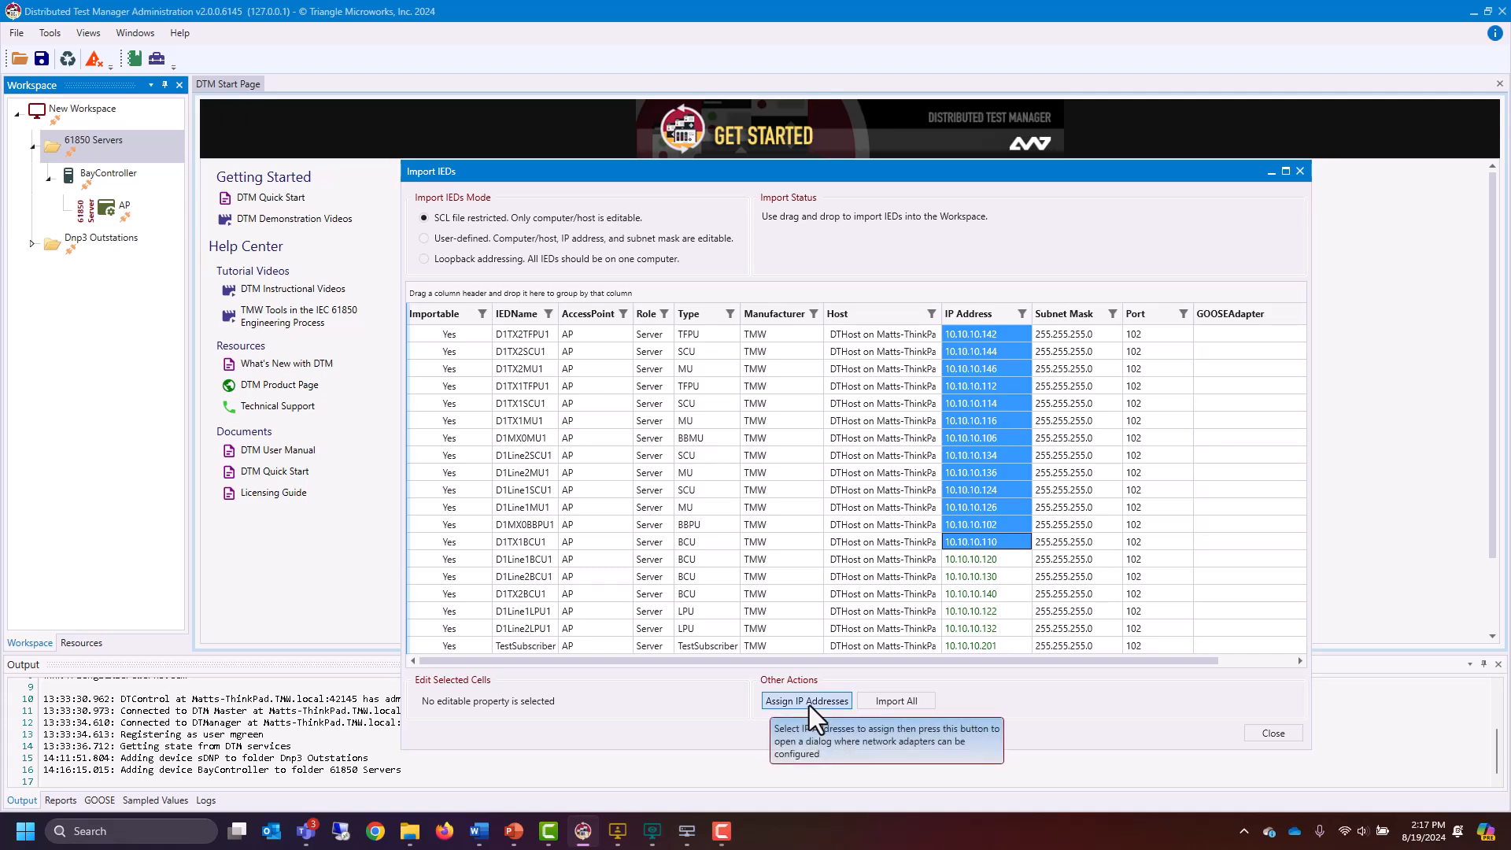
pyautogui.click(898, 374)
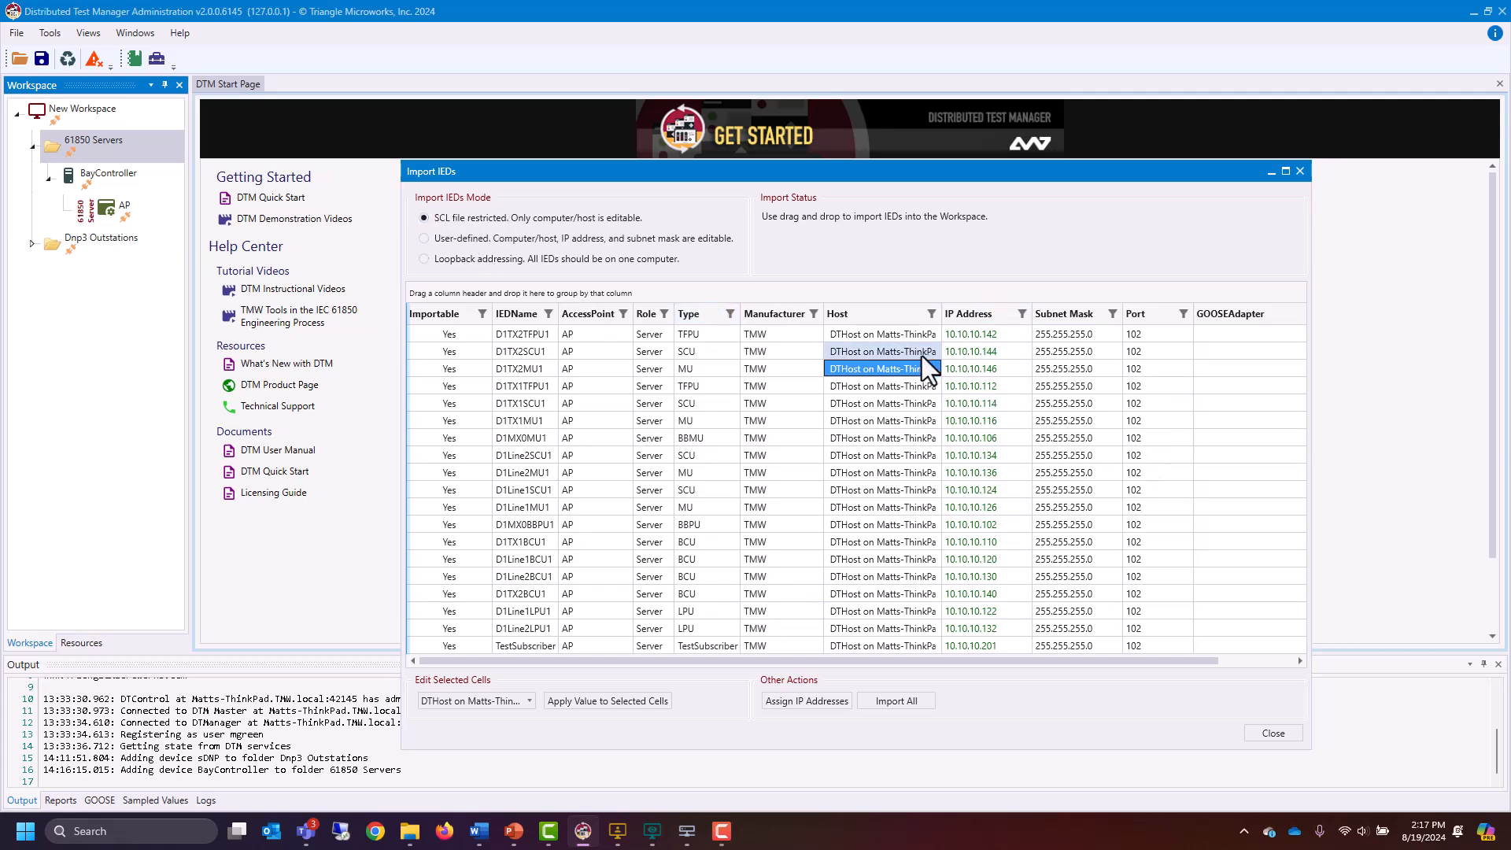
# Try the user-defined and loopback addressing import modes and return to the SCL file restricted mode
pyautogui.click(504, 238)
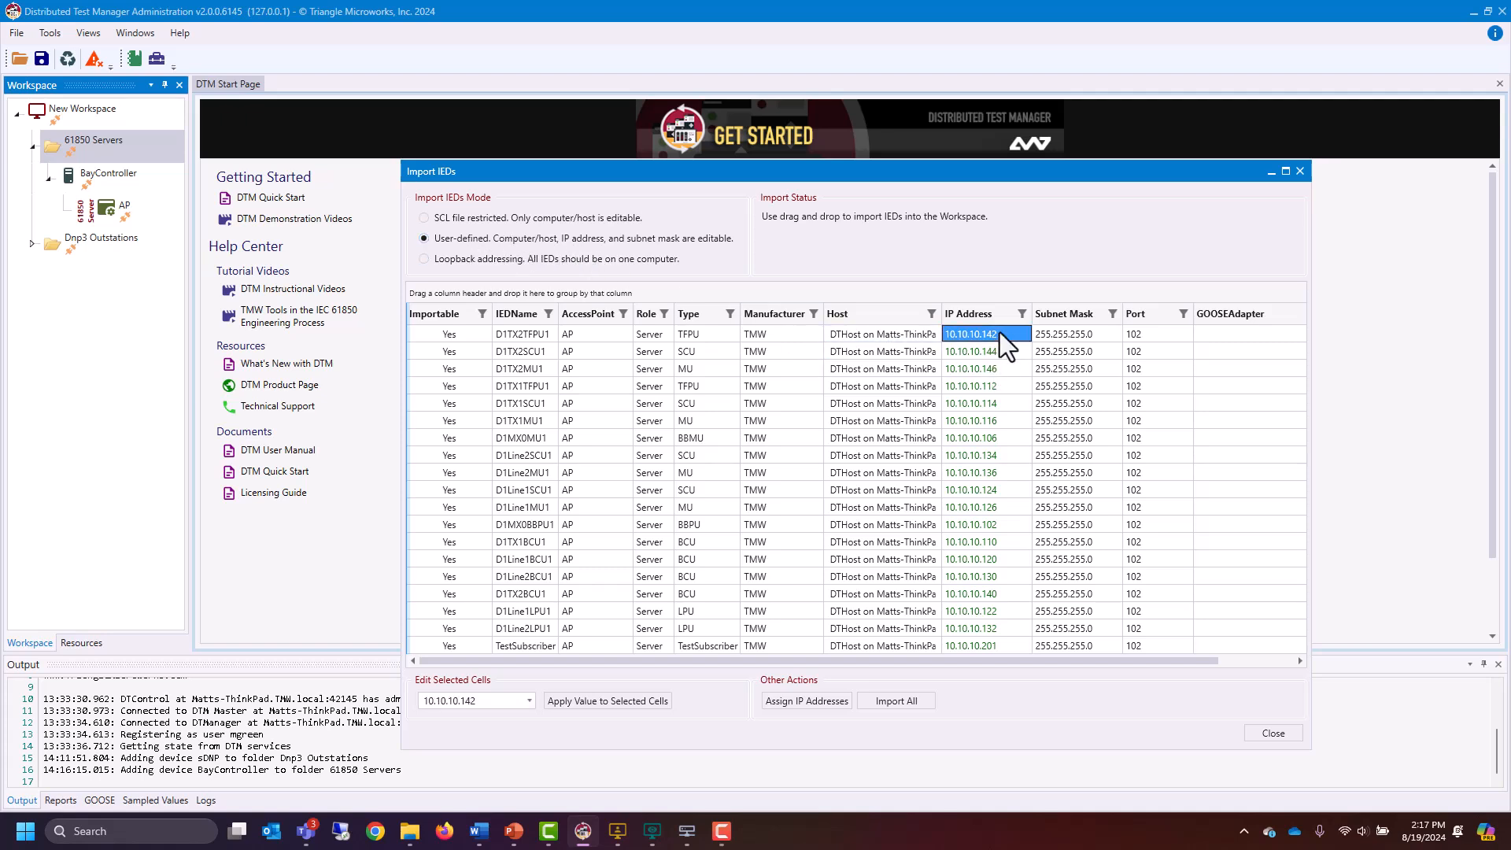
pyautogui.click(1037, 334)
pyautogui.click(992, 333)
pyautogui.click(1026, 334)
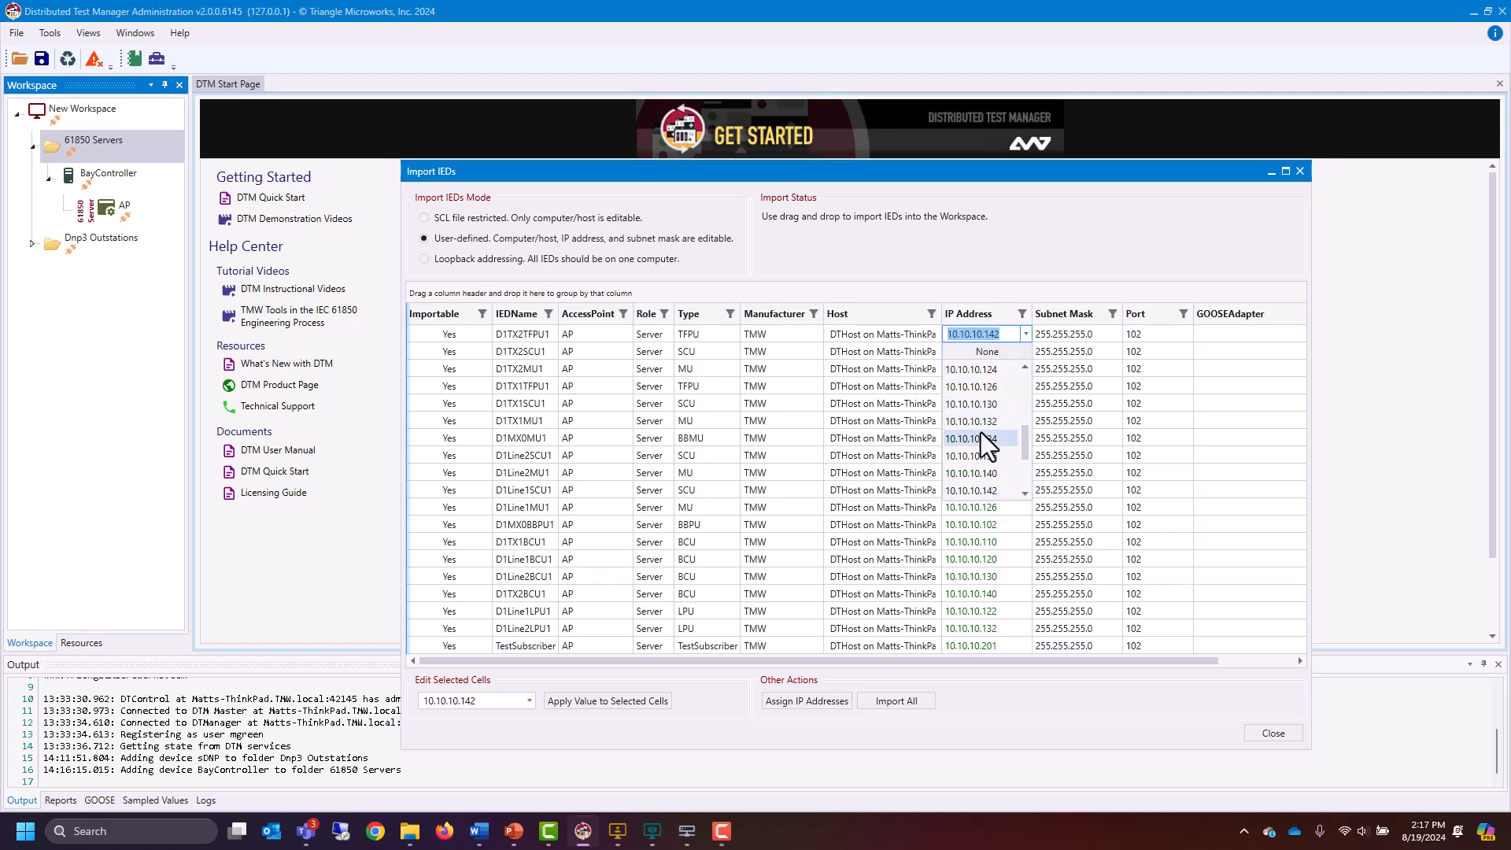
pyautogui.click(992, 580)
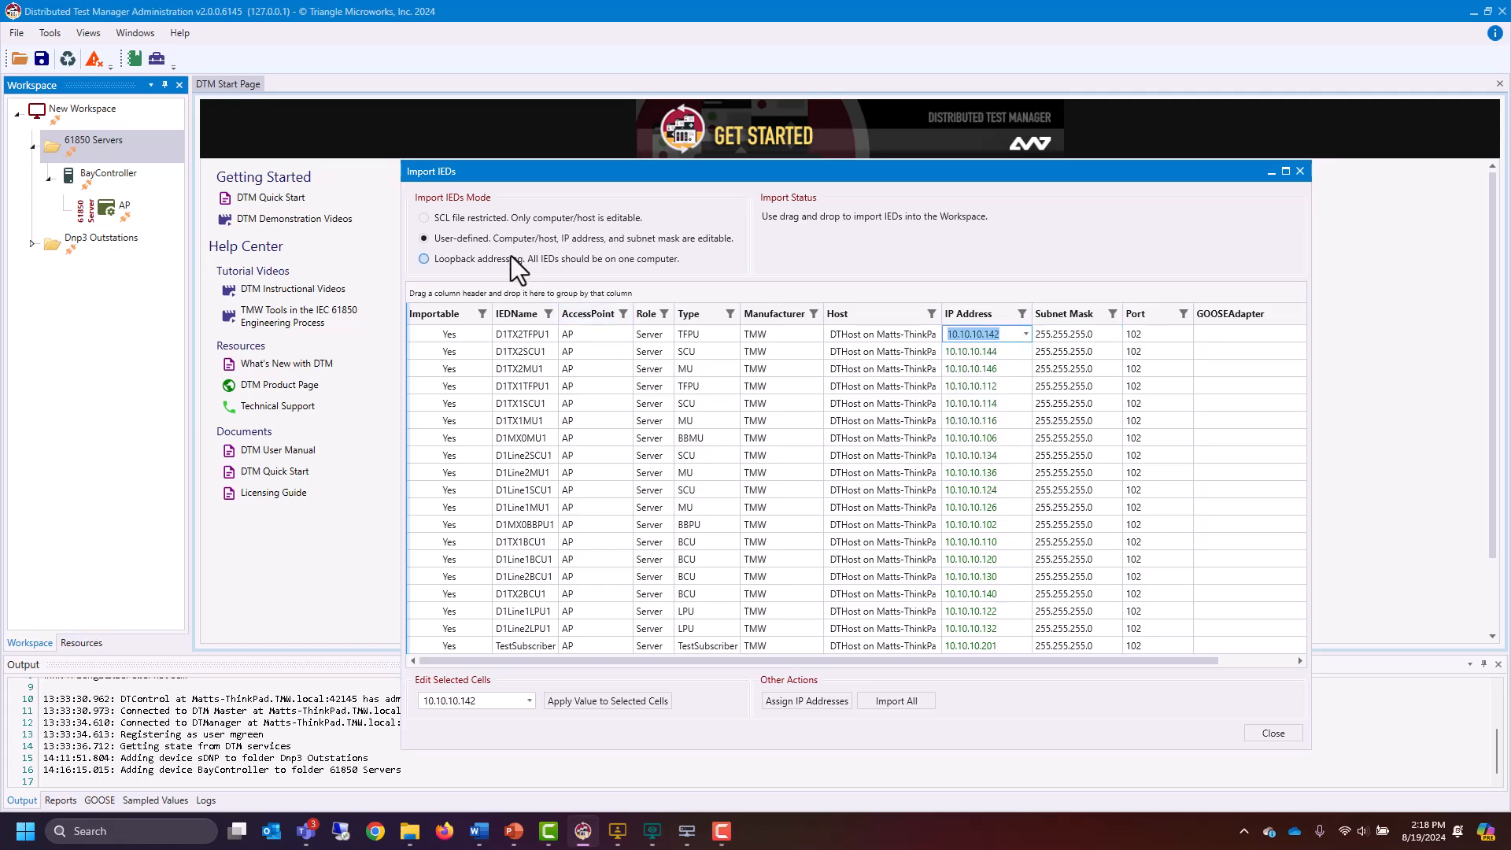
pyautogui.click(424, 259)
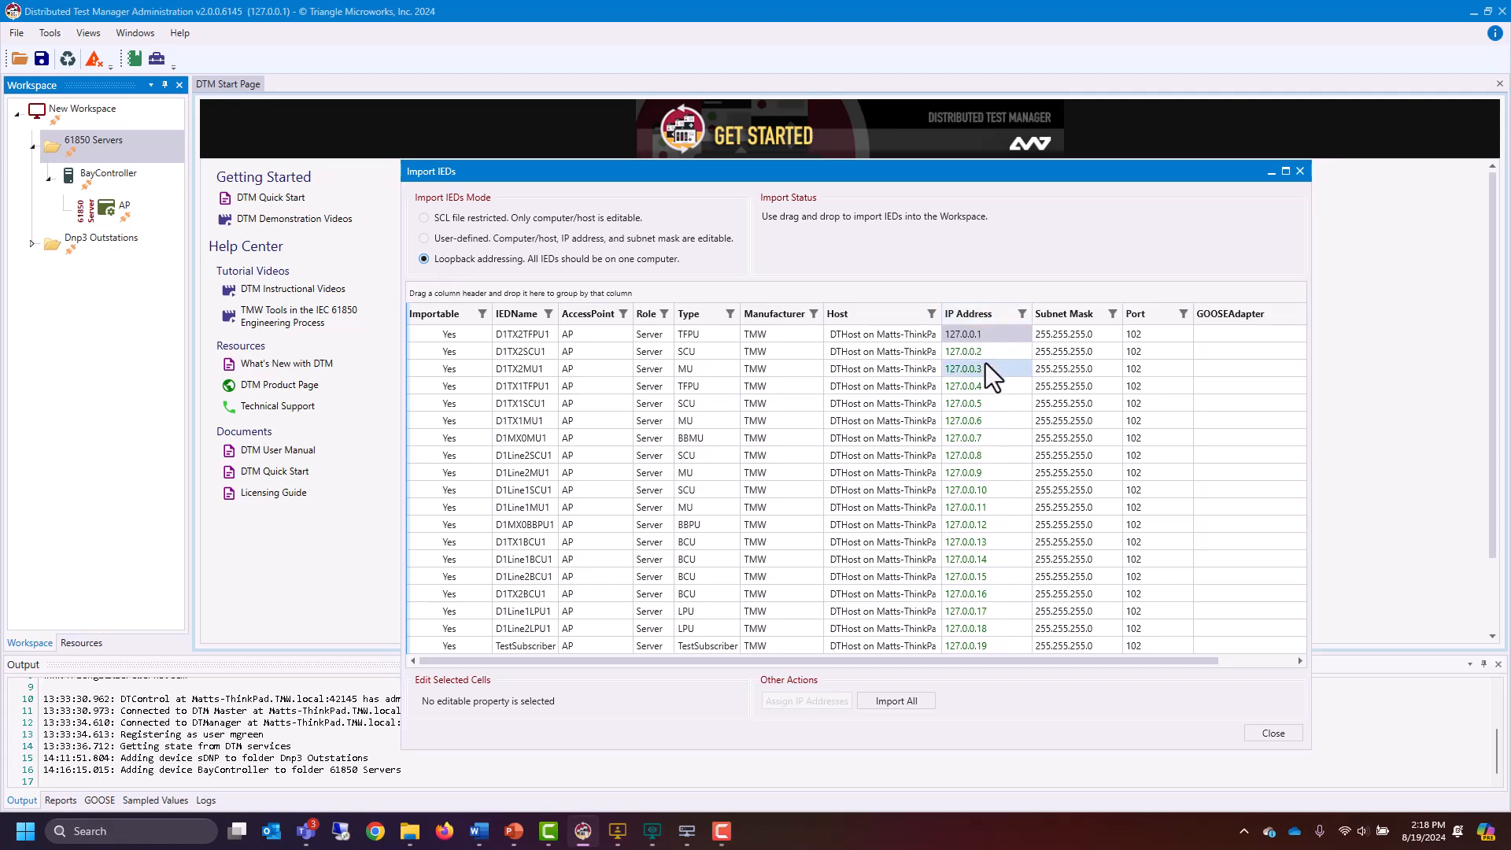
pyautogui.click(425, 219)
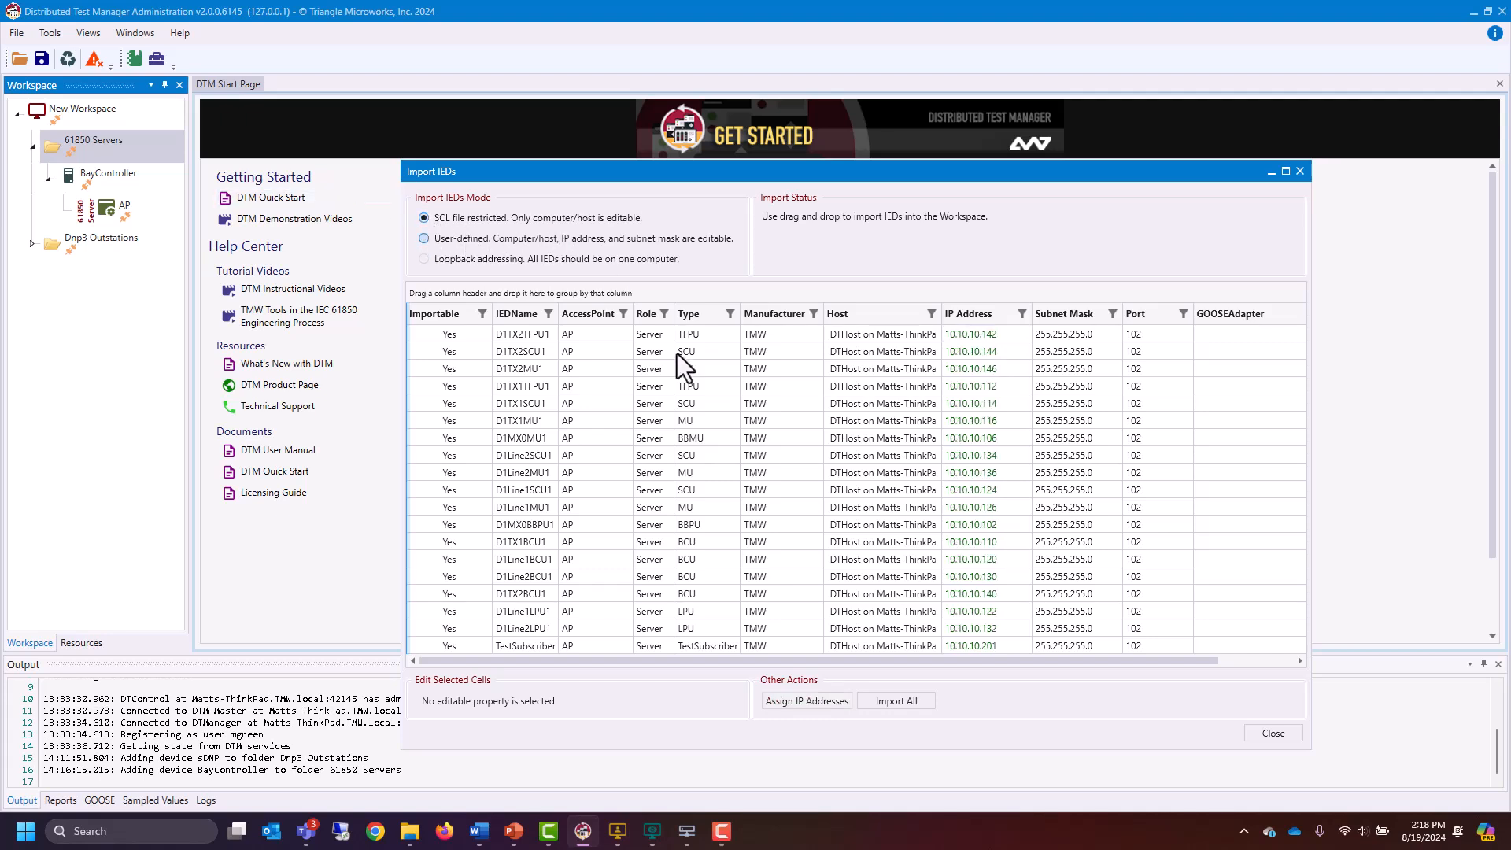
# Import all listed IEDs from D1TX2TFPU1 to TestSubscriber into the 61850 Servers folder and review the added servers
pyautogui.click(523, 334)
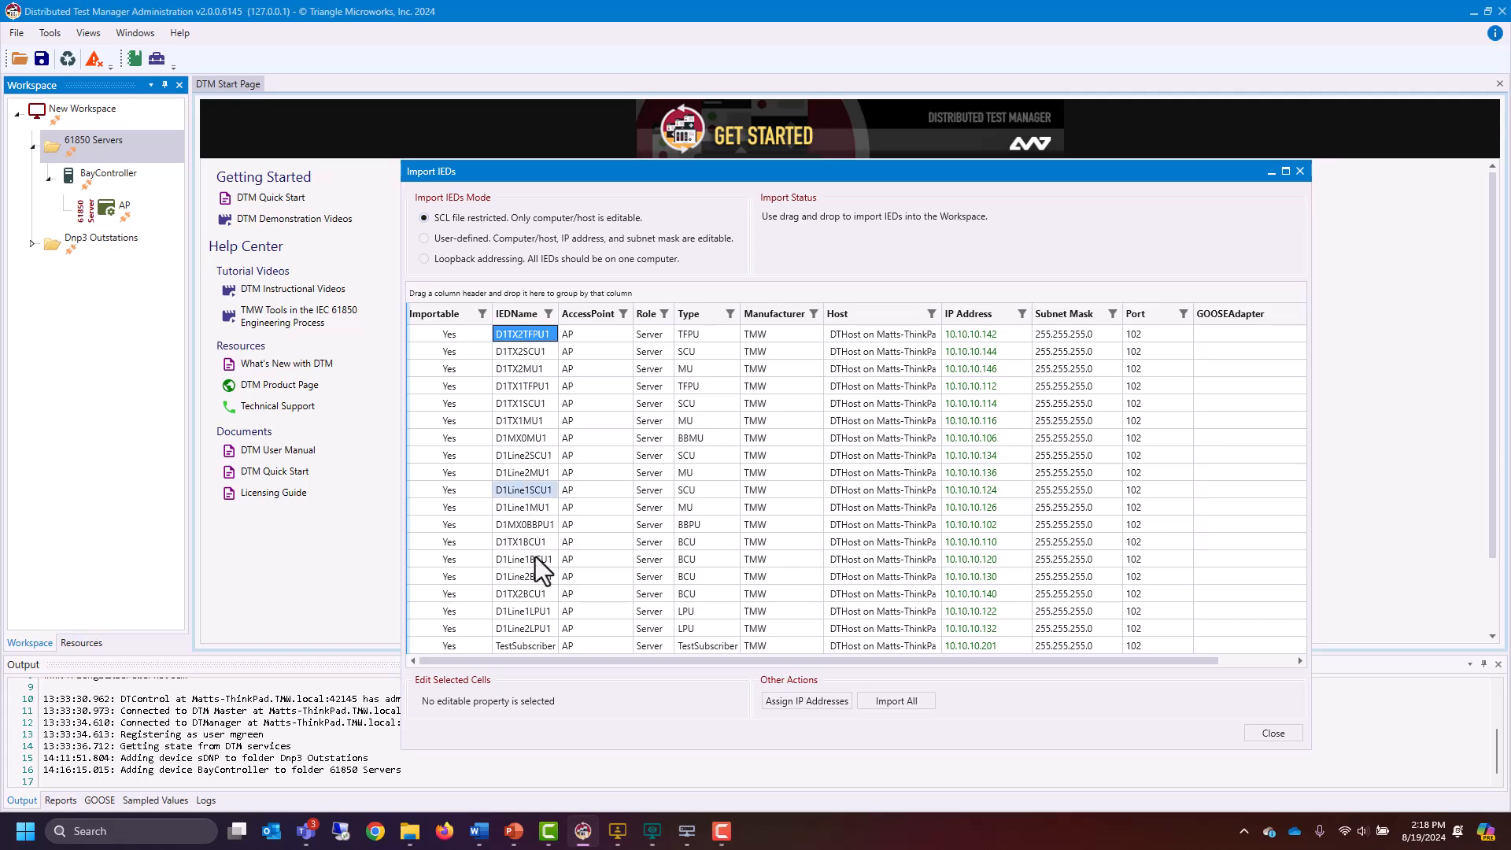
pyautogui.keyDown('shift'); pyautogui.click(556, 647); pyautogui.keyUp('shift')
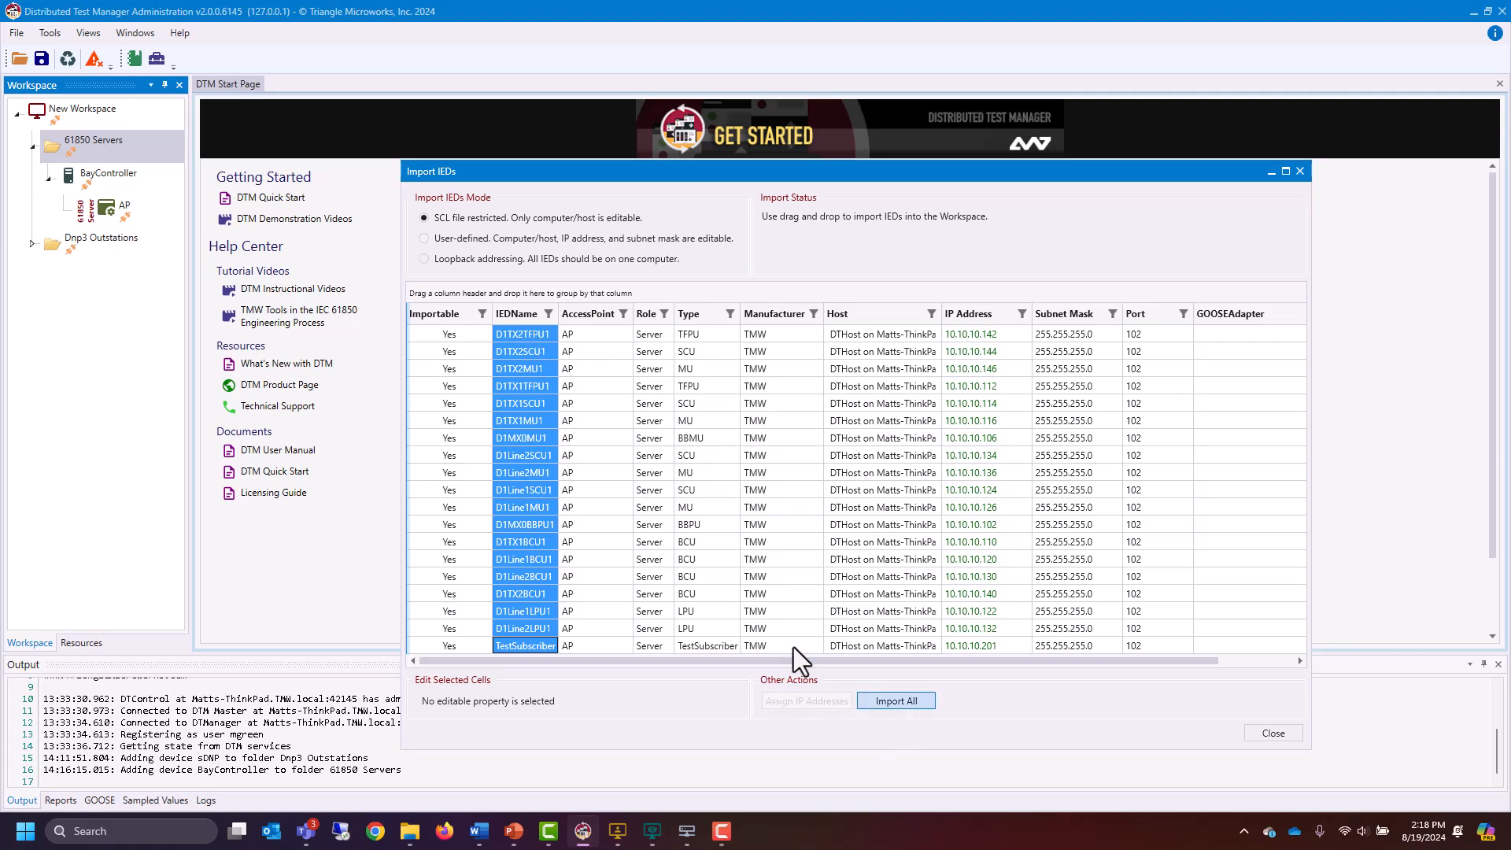
pyautogui.moveTo(524, 335); pyautogui.dragTo(95, 151)
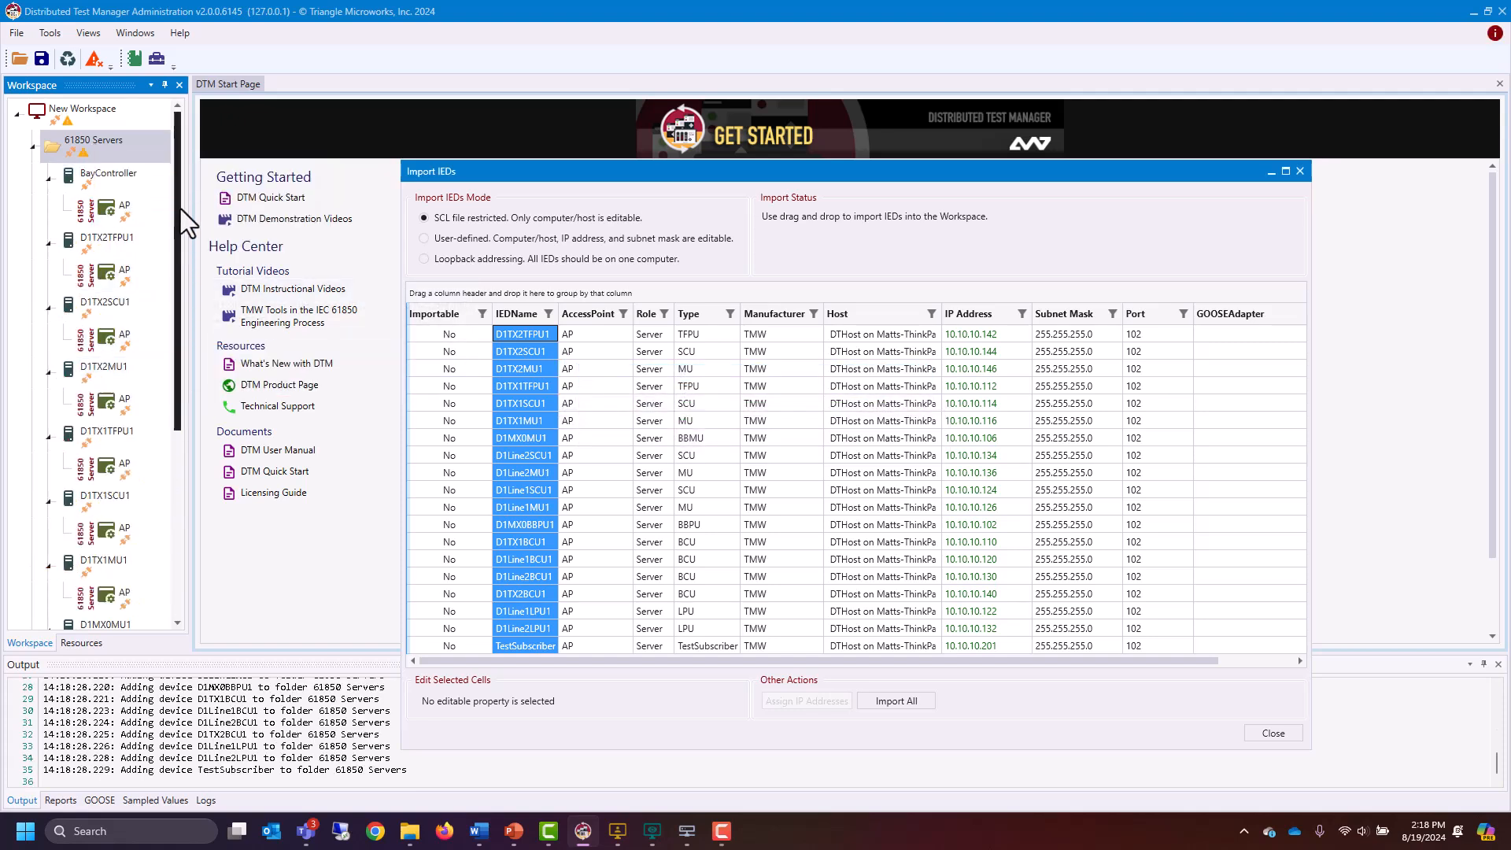
pyautogui.scroll(-4, 111, 283)
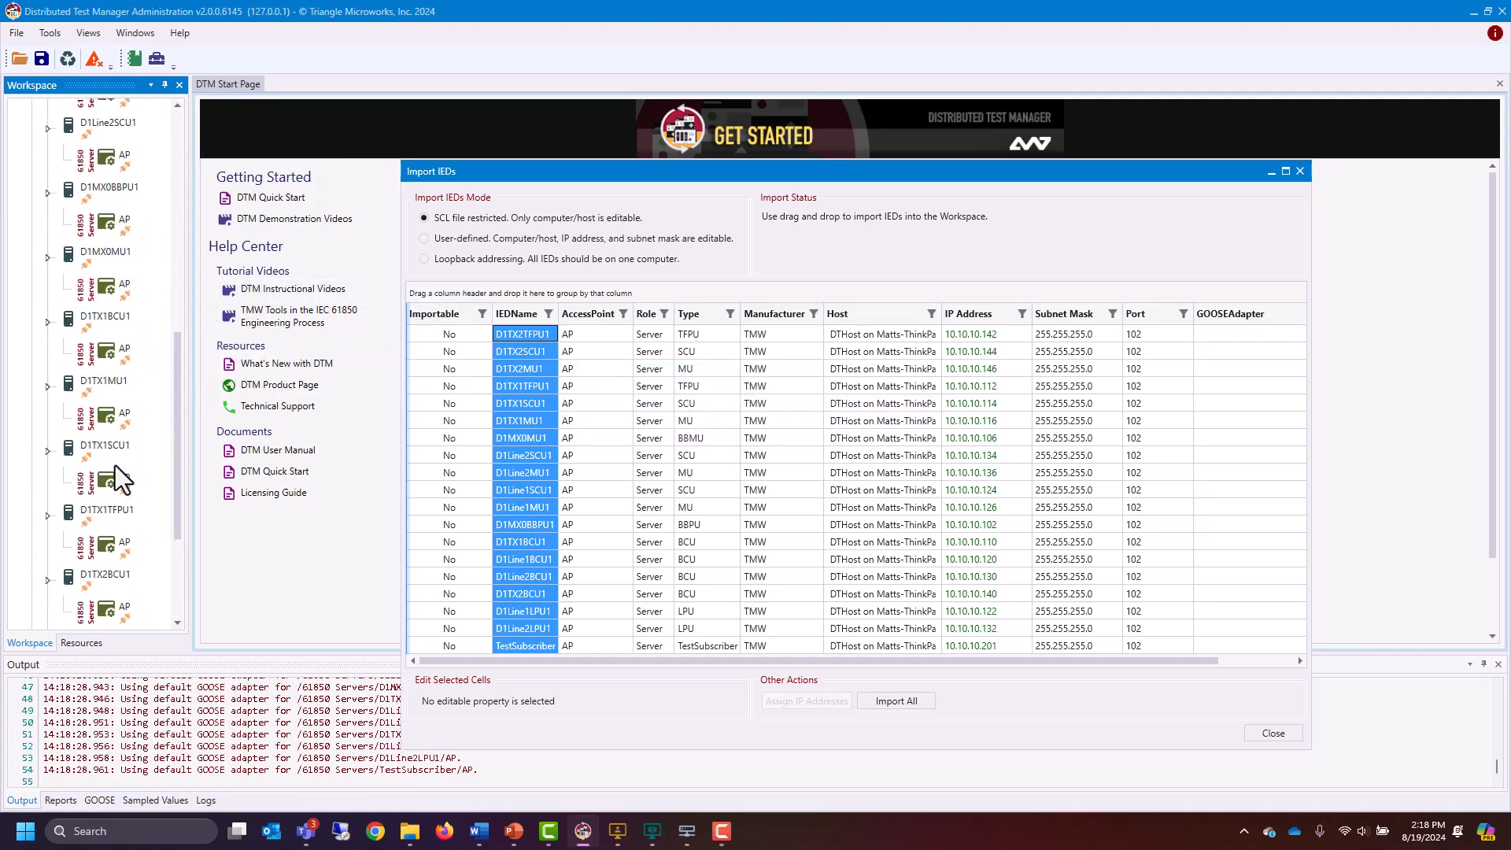
pyautogui.scroll(5, 119, 564)
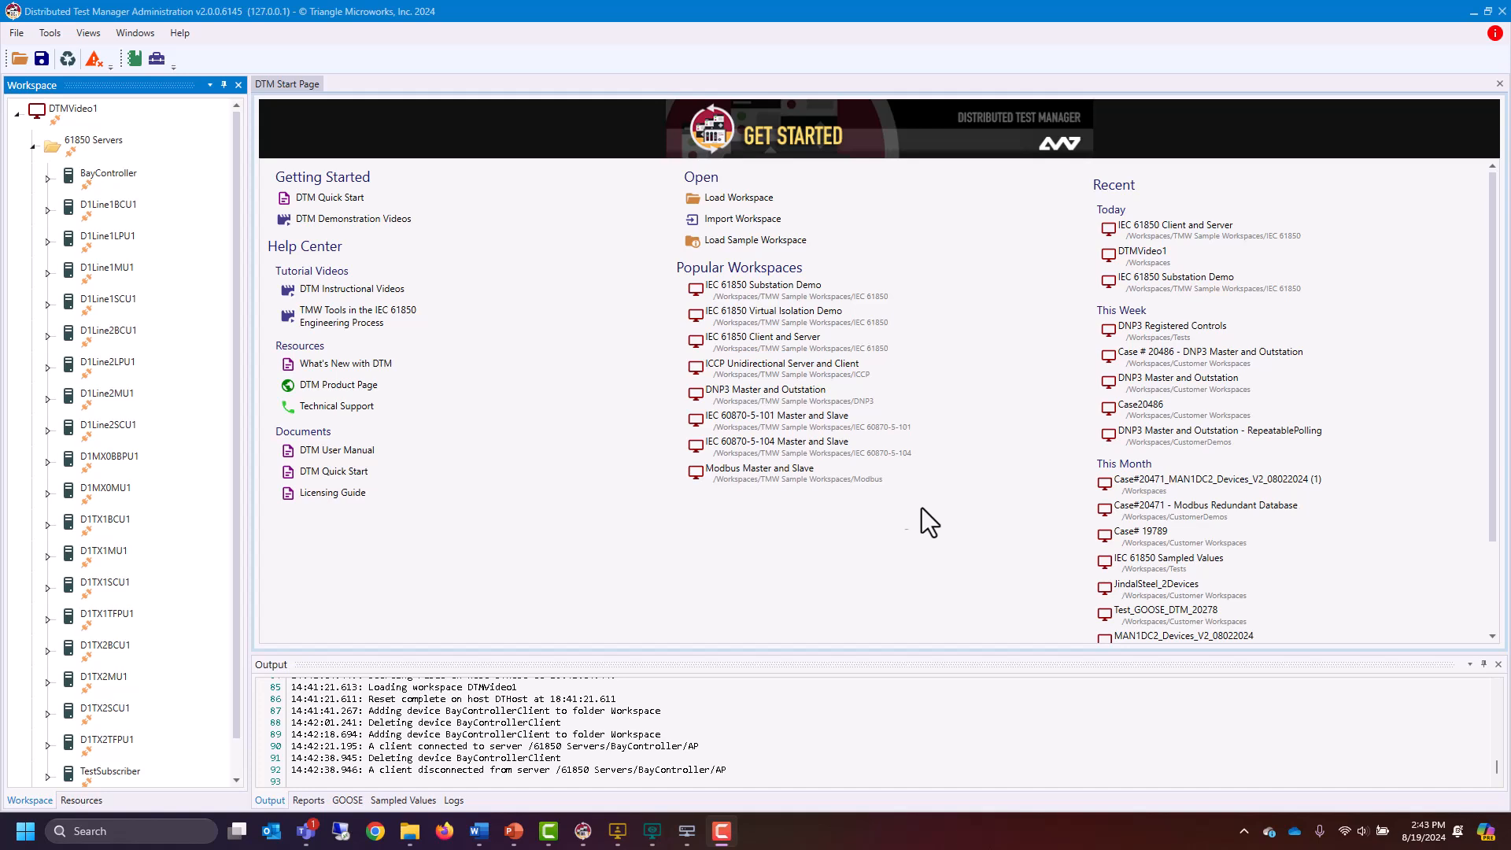
# Add a folder named 61850 Client to the DTMVideo1 workspace and collapse the 61850 Servers folder
pyautogui.rightClick(77, 118)
pyautogui.moveTo(118, 128)
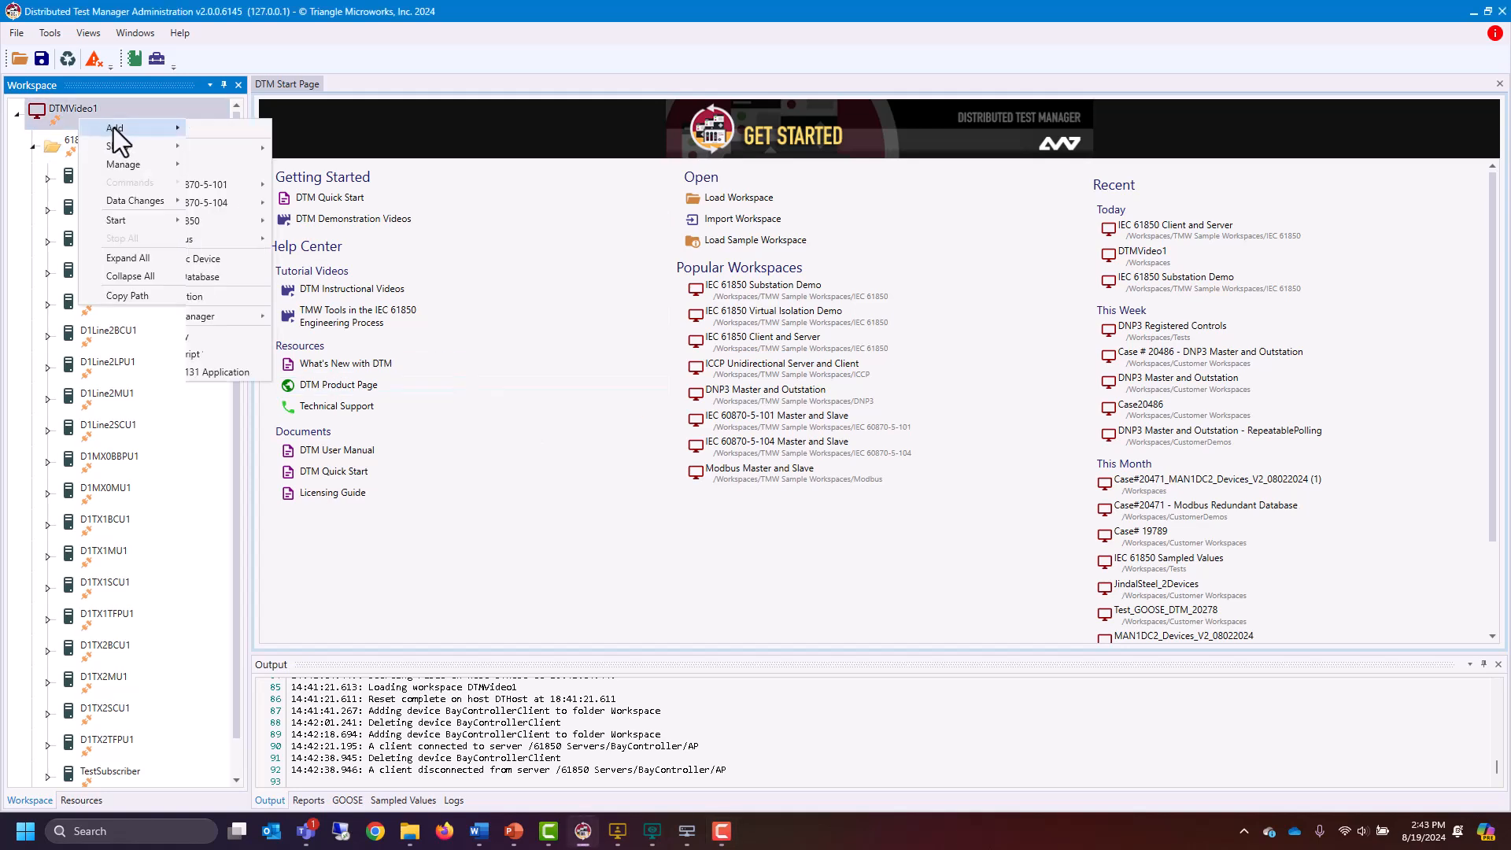
pyautogui.click(255, 129)
pyautogui.write('61850 ')
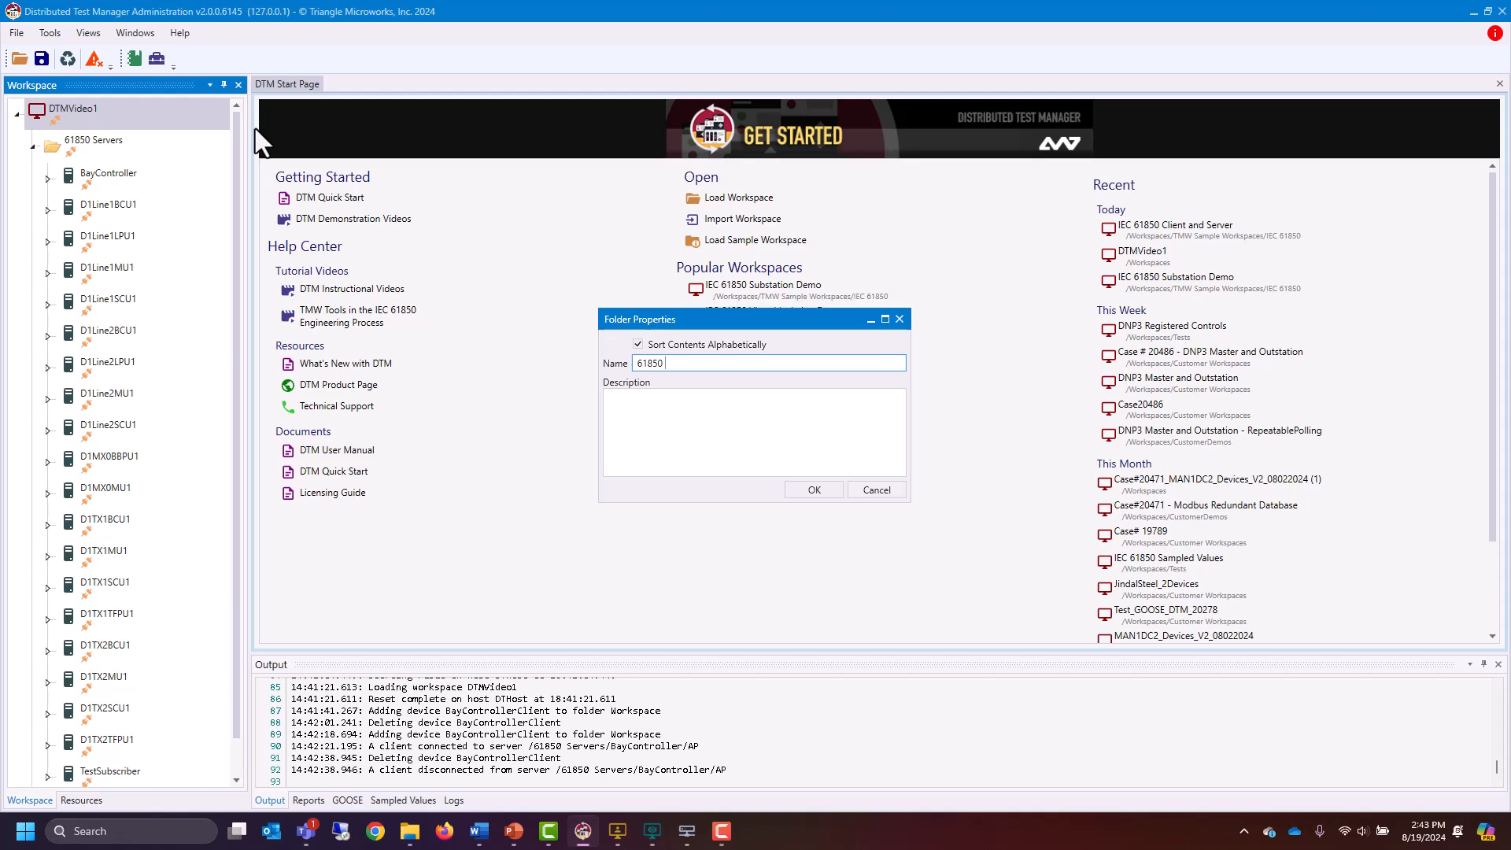
pyautogui.write('Clent')
pyautogui.press('Return')
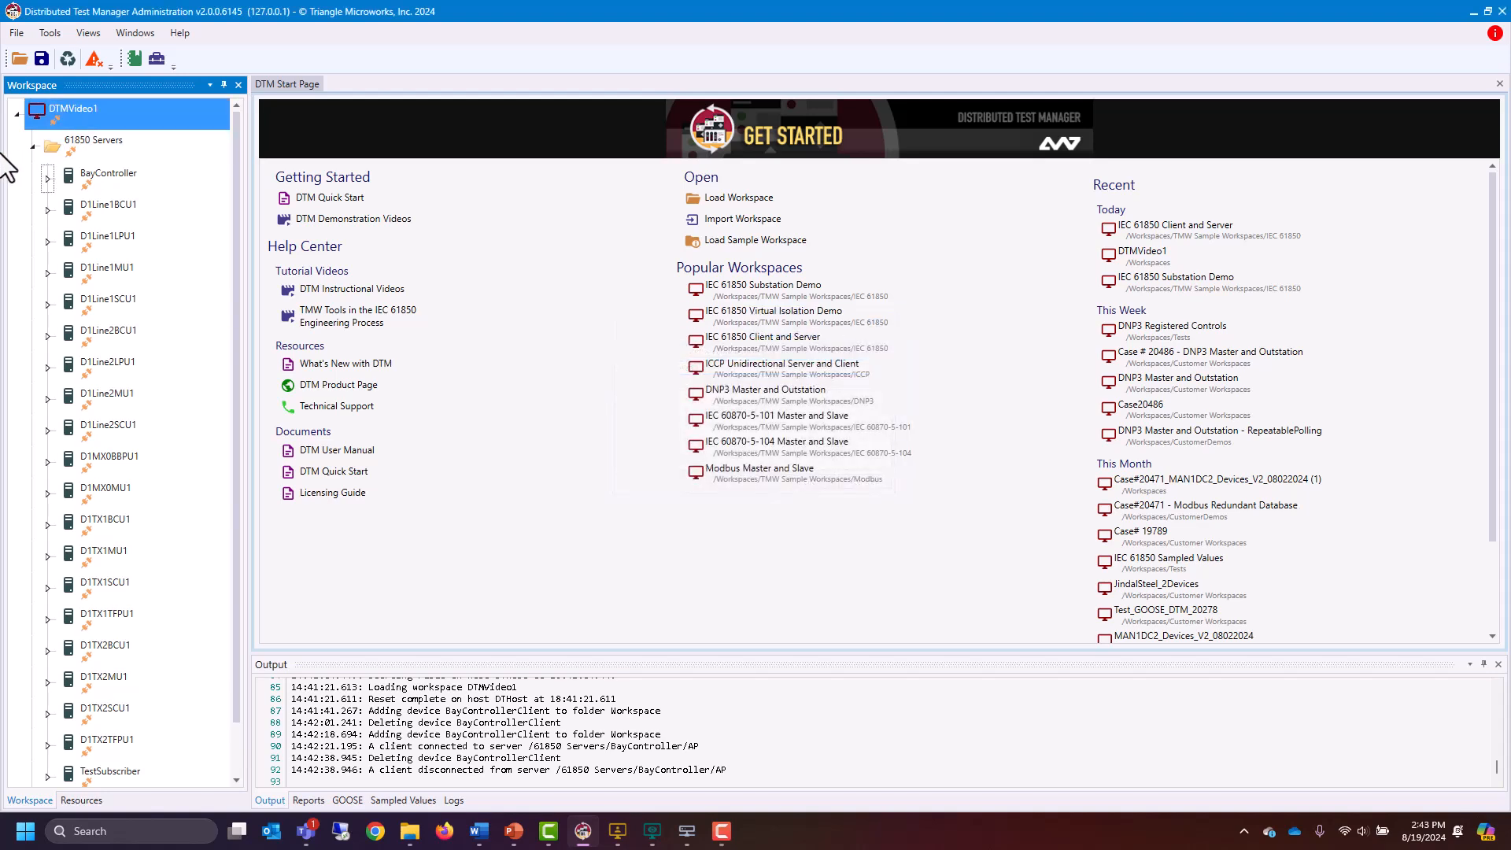
pyautogui.click(32, 148)
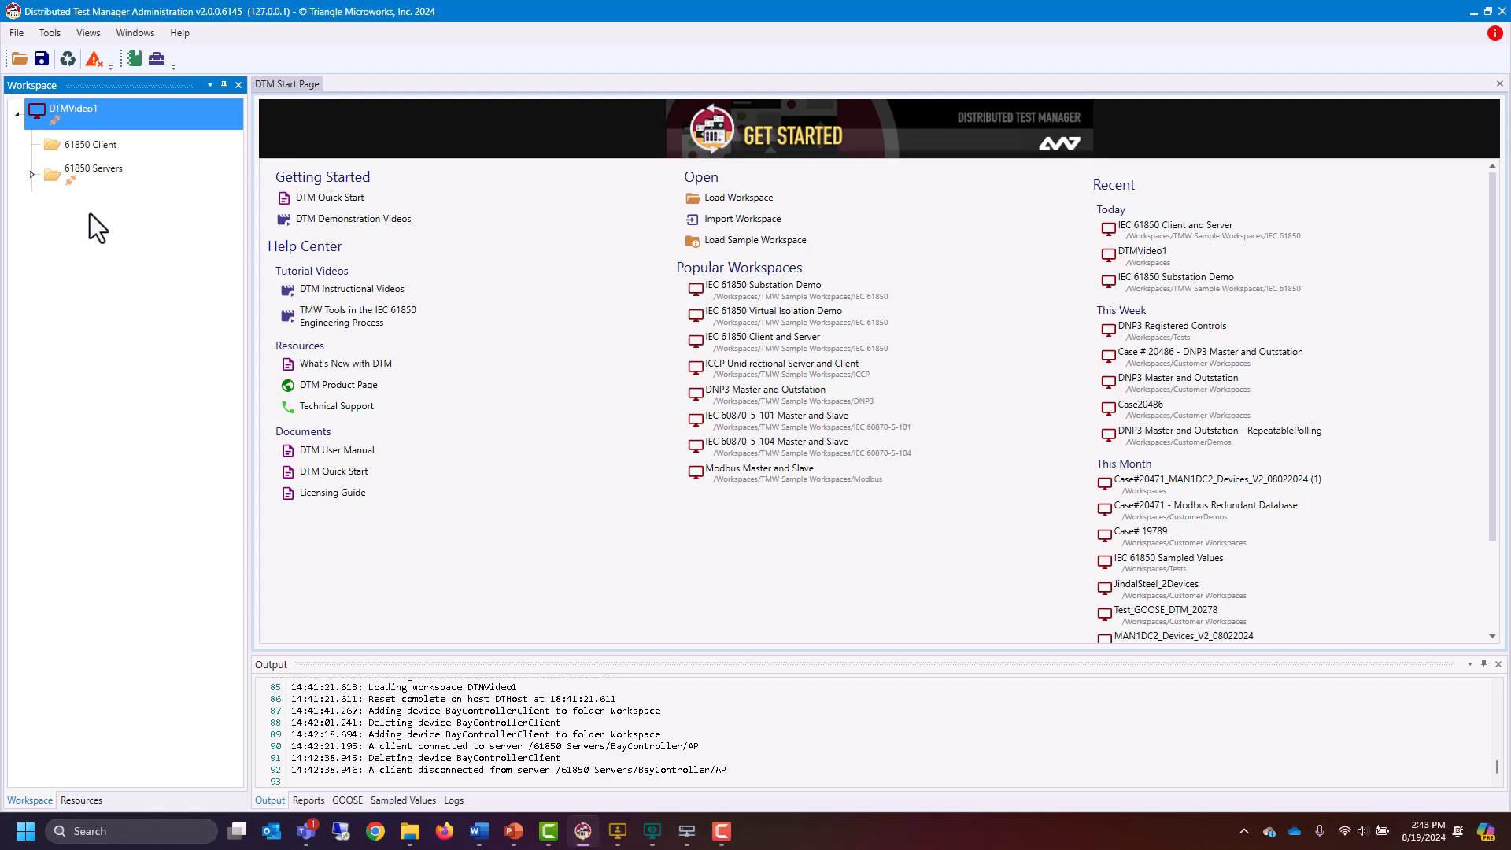
# Start adding an IEC 61850 client to the 61850 Client folder and load Breaker.icd as its server SCL file
pyautogui.rightClick(84, 148)
pyautogui.moveTo(121, 158)
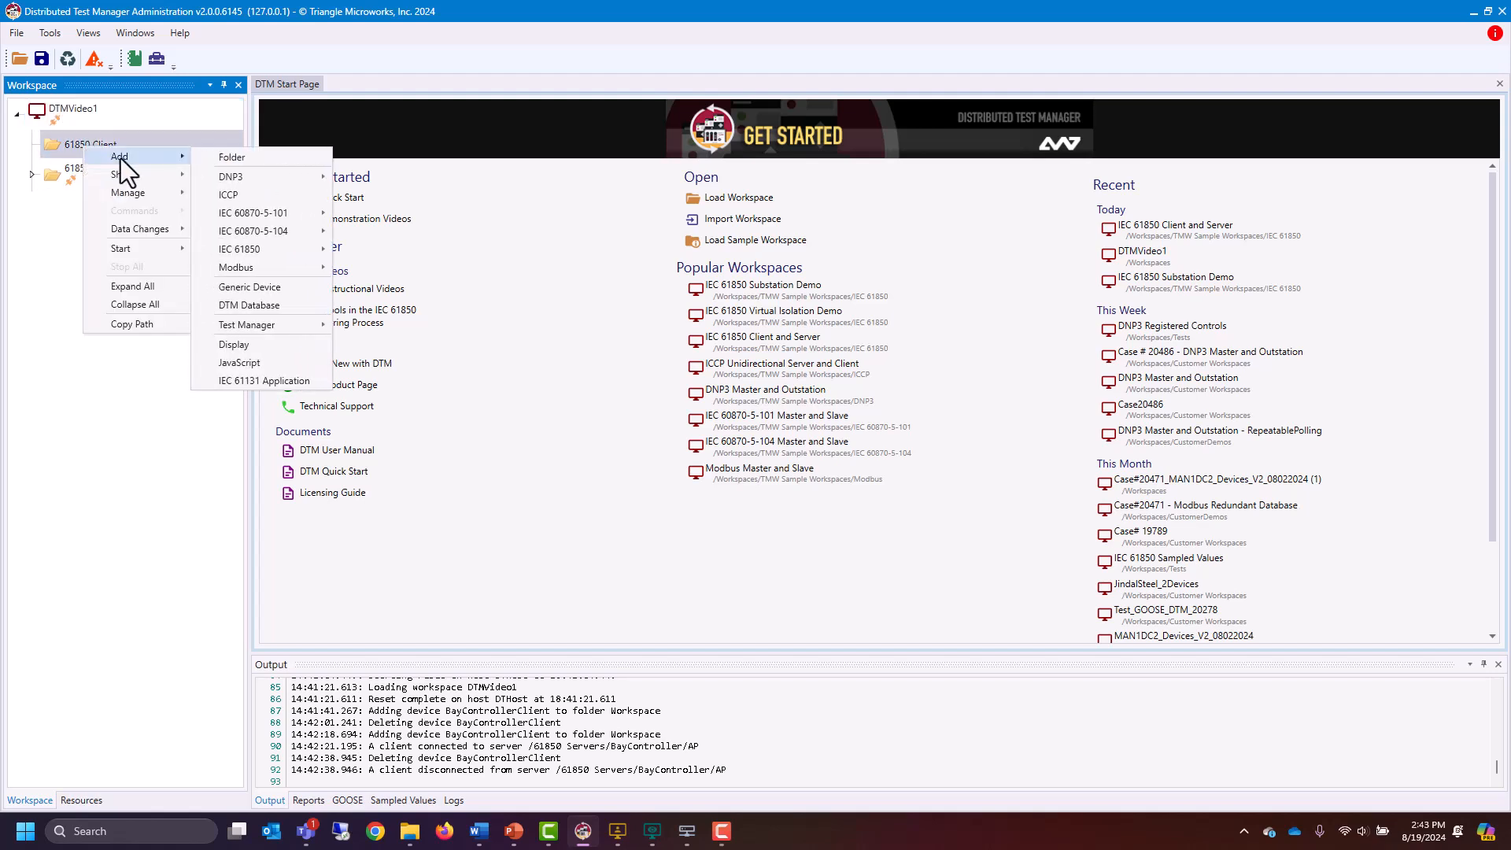
pyautogui.moveTo(287, 253)
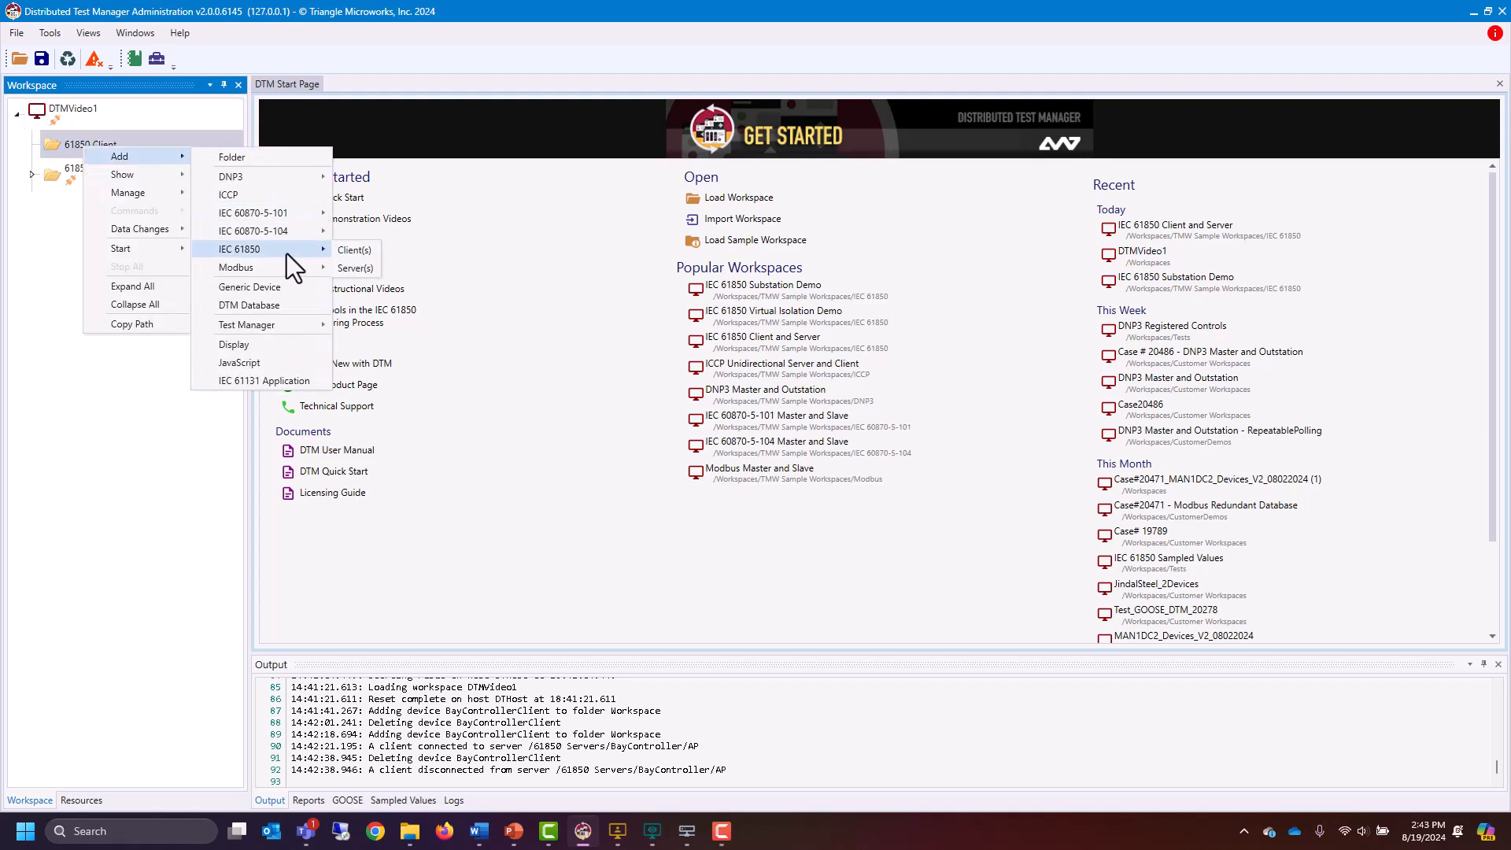
pyautogui.click(384, 258)
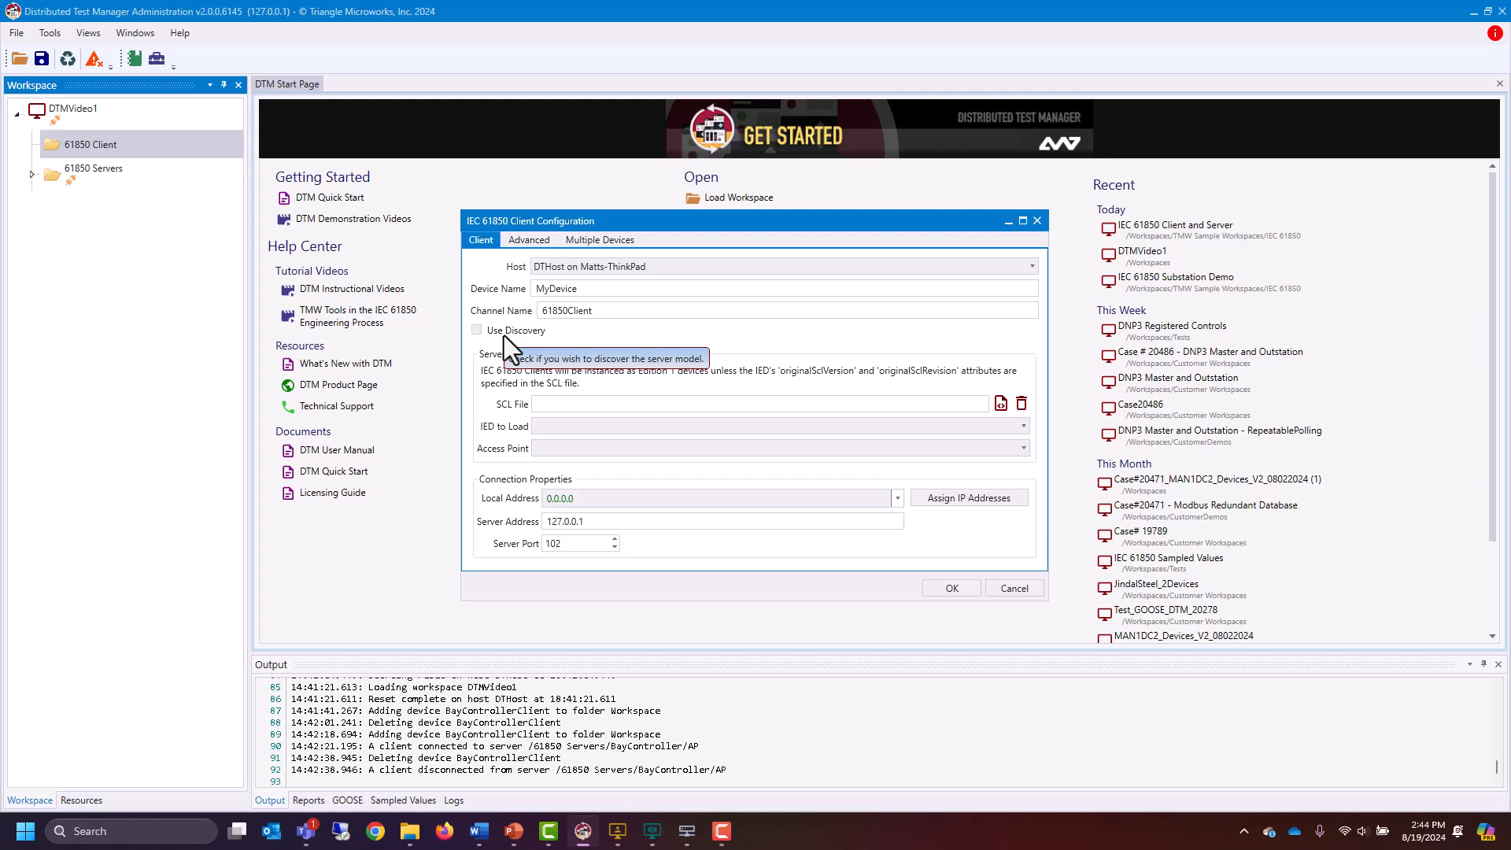
pyautogui.click(1000, 404)
pyautogui.click(535, 343)
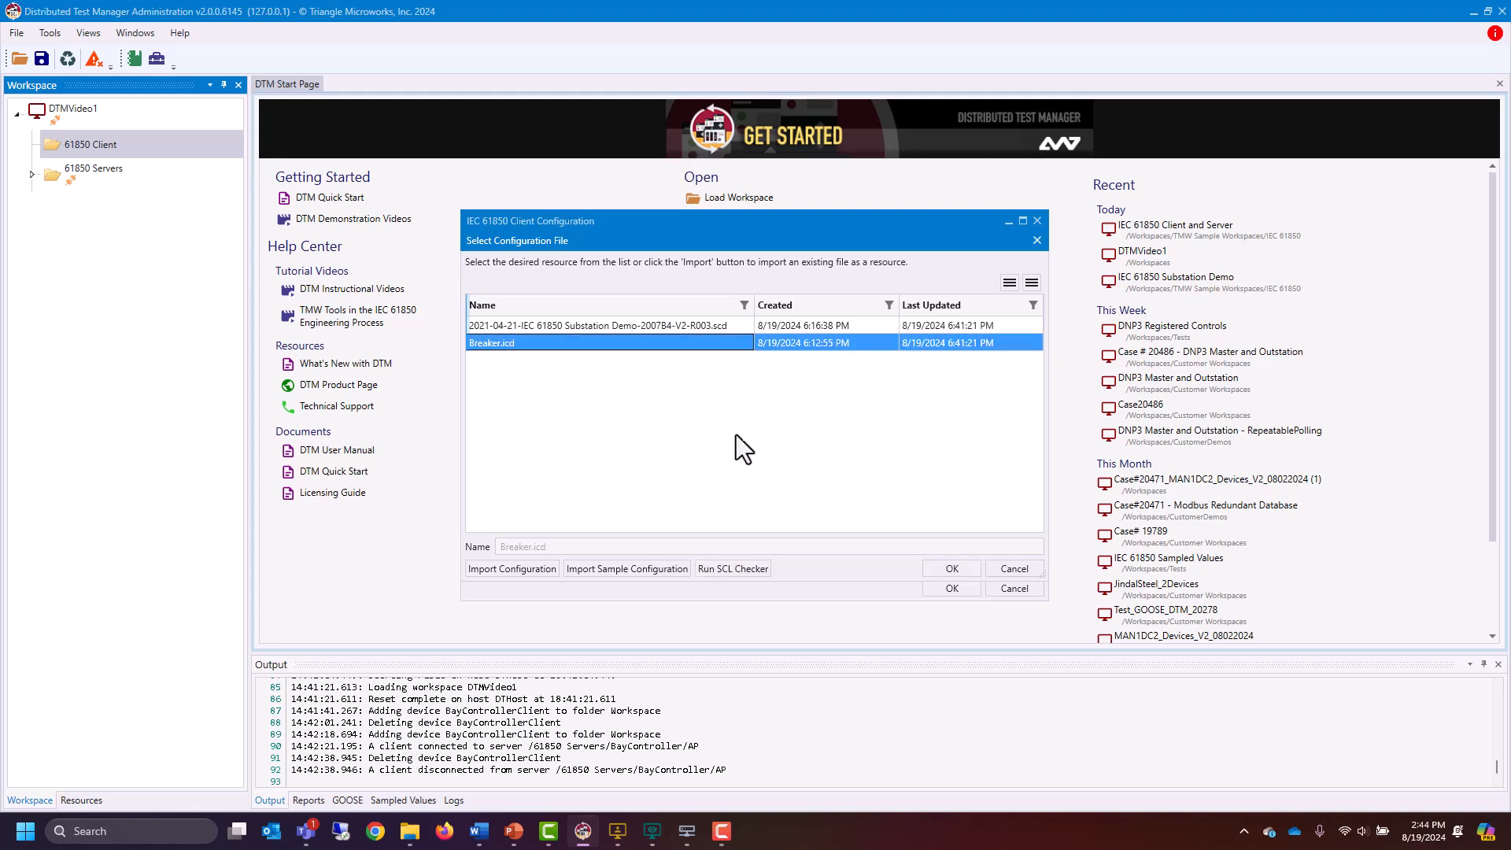
pyautogui.click(952, 569)
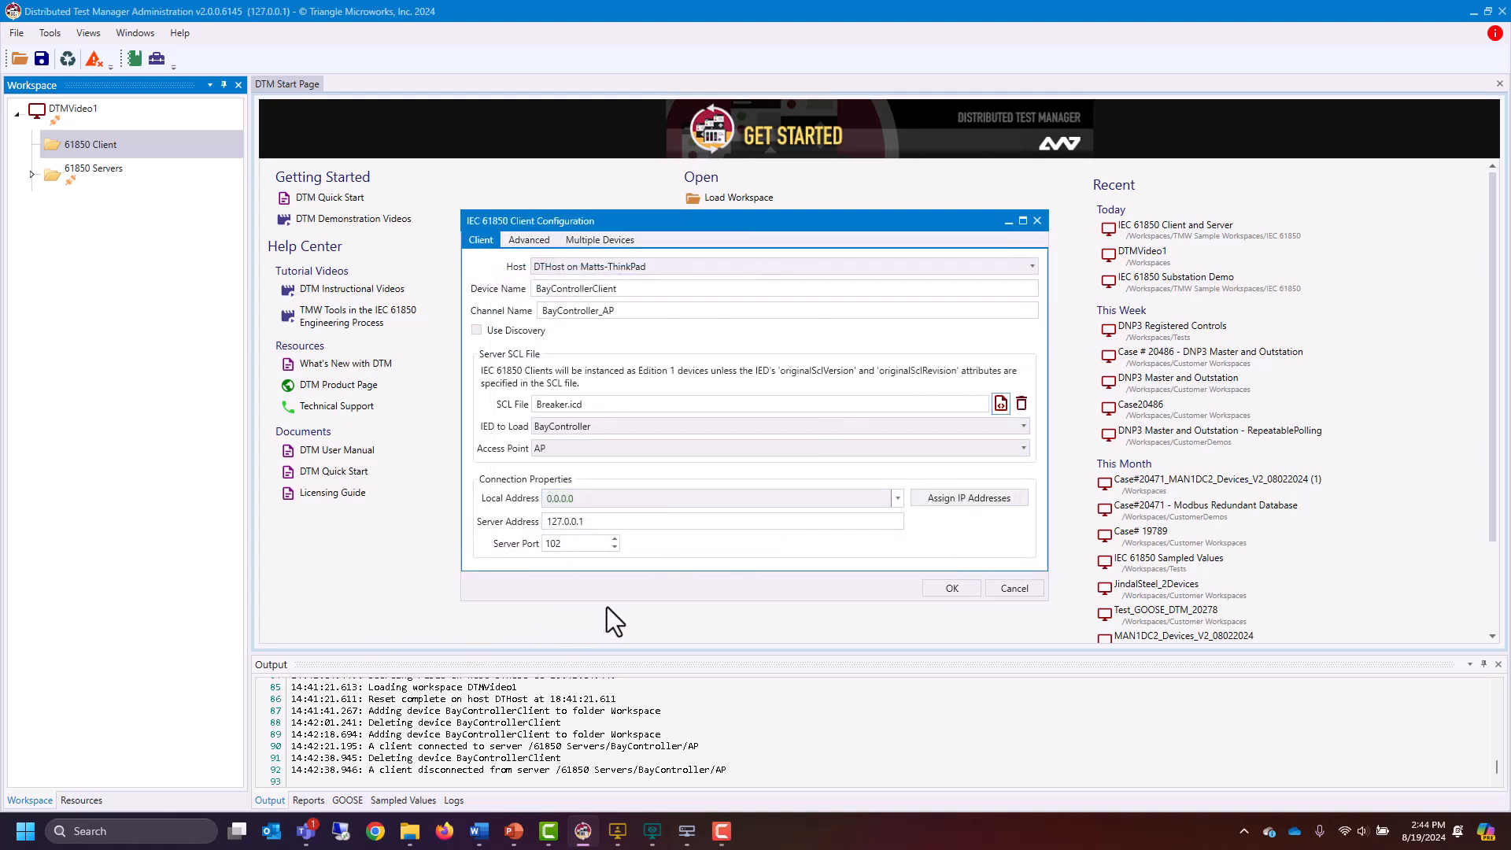
# Set the client's local address and server address to 15.23.35.6 and create the client
pyautogui.click(898, 498)
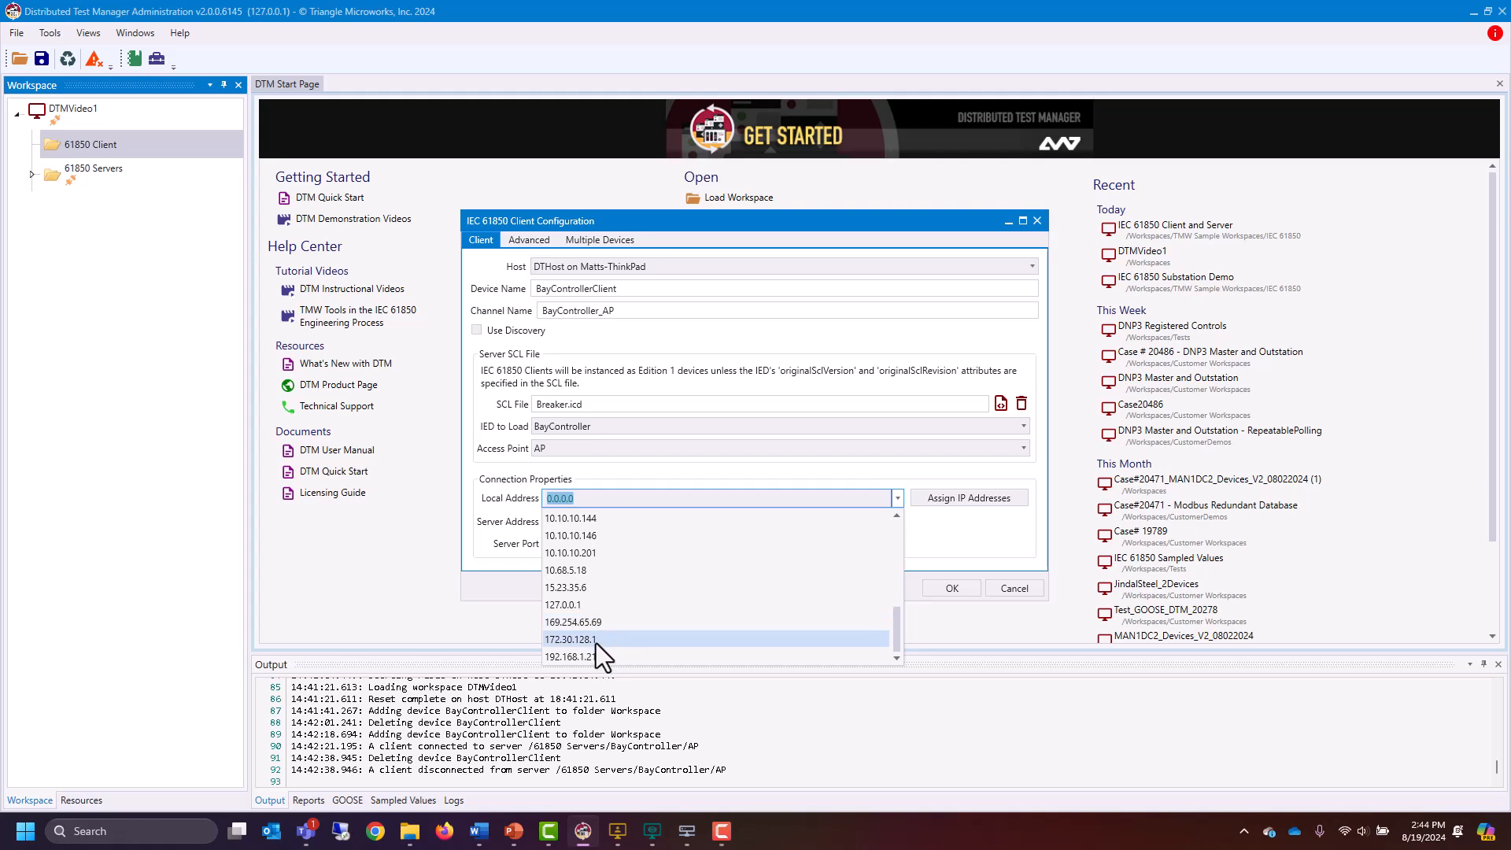
pyautogui.click(584, 590)
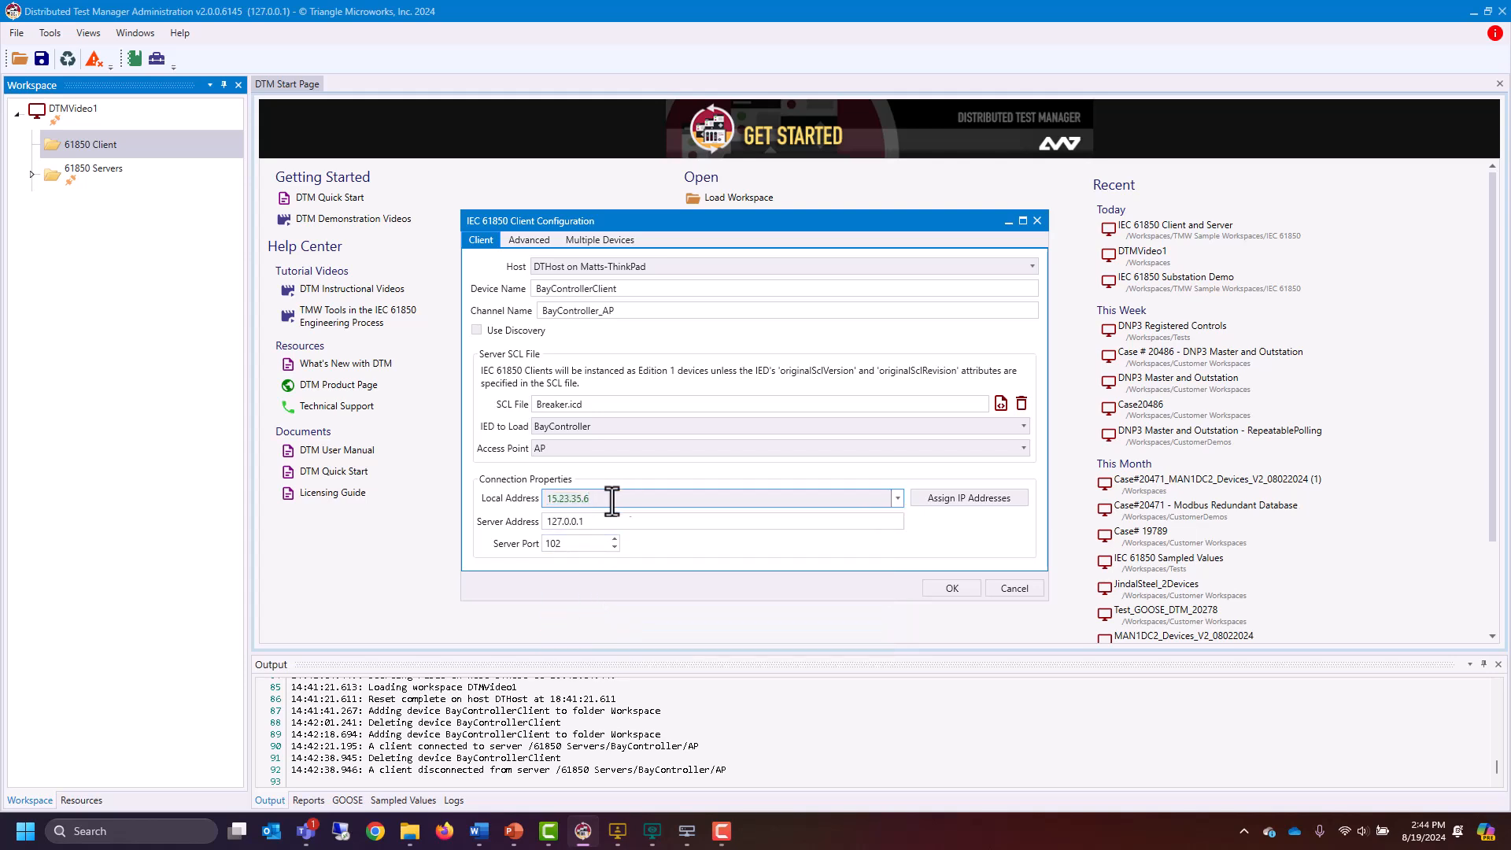
pyautogui.moveTo(623, 520); pyautogui.dragTo(526, 510)
pyautogui.write('15.23.35.6')
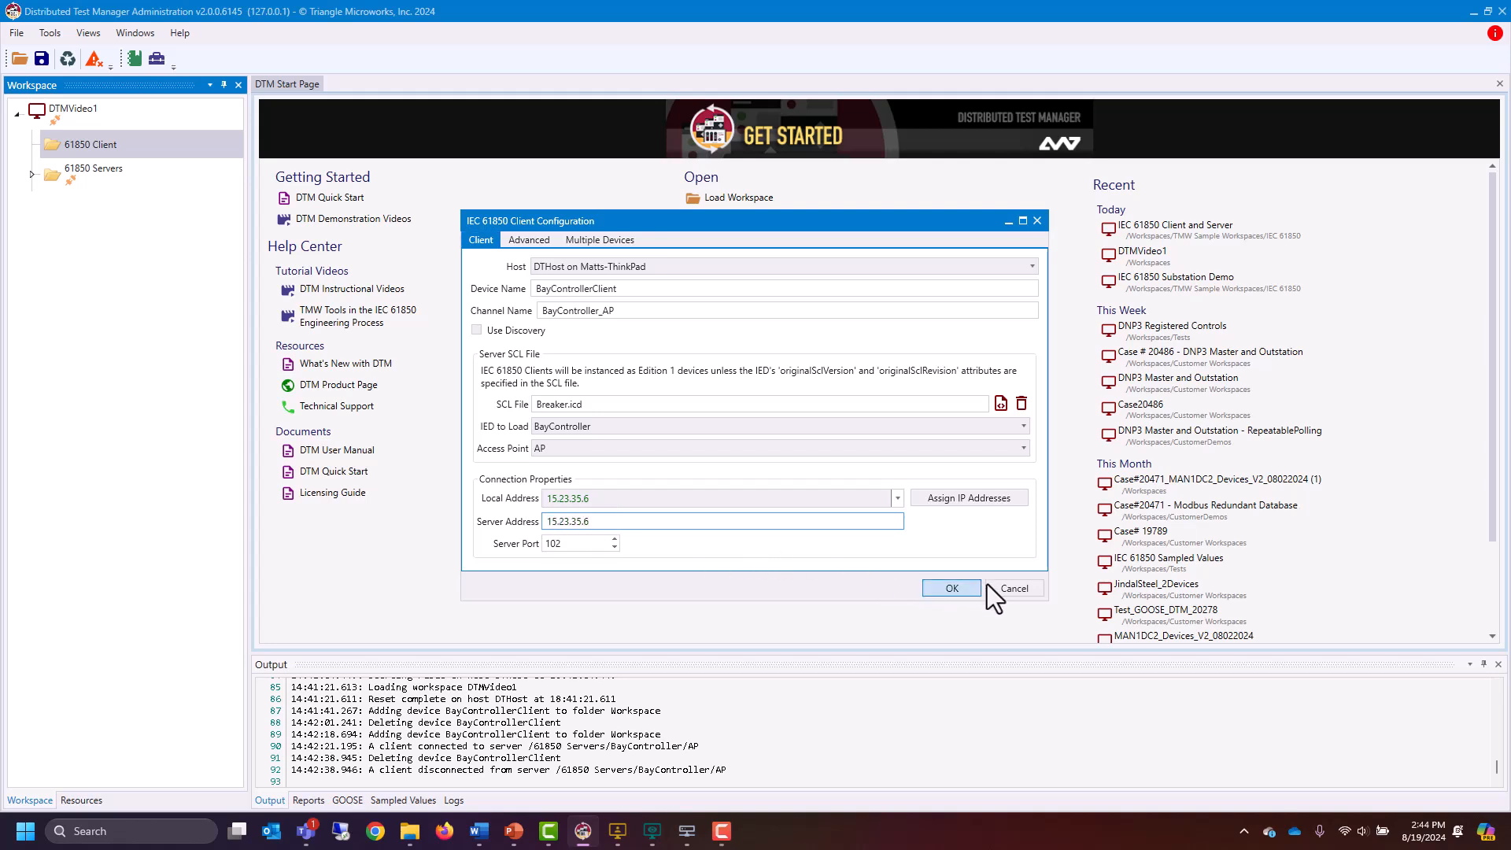
pyautogui.click(957, 590)
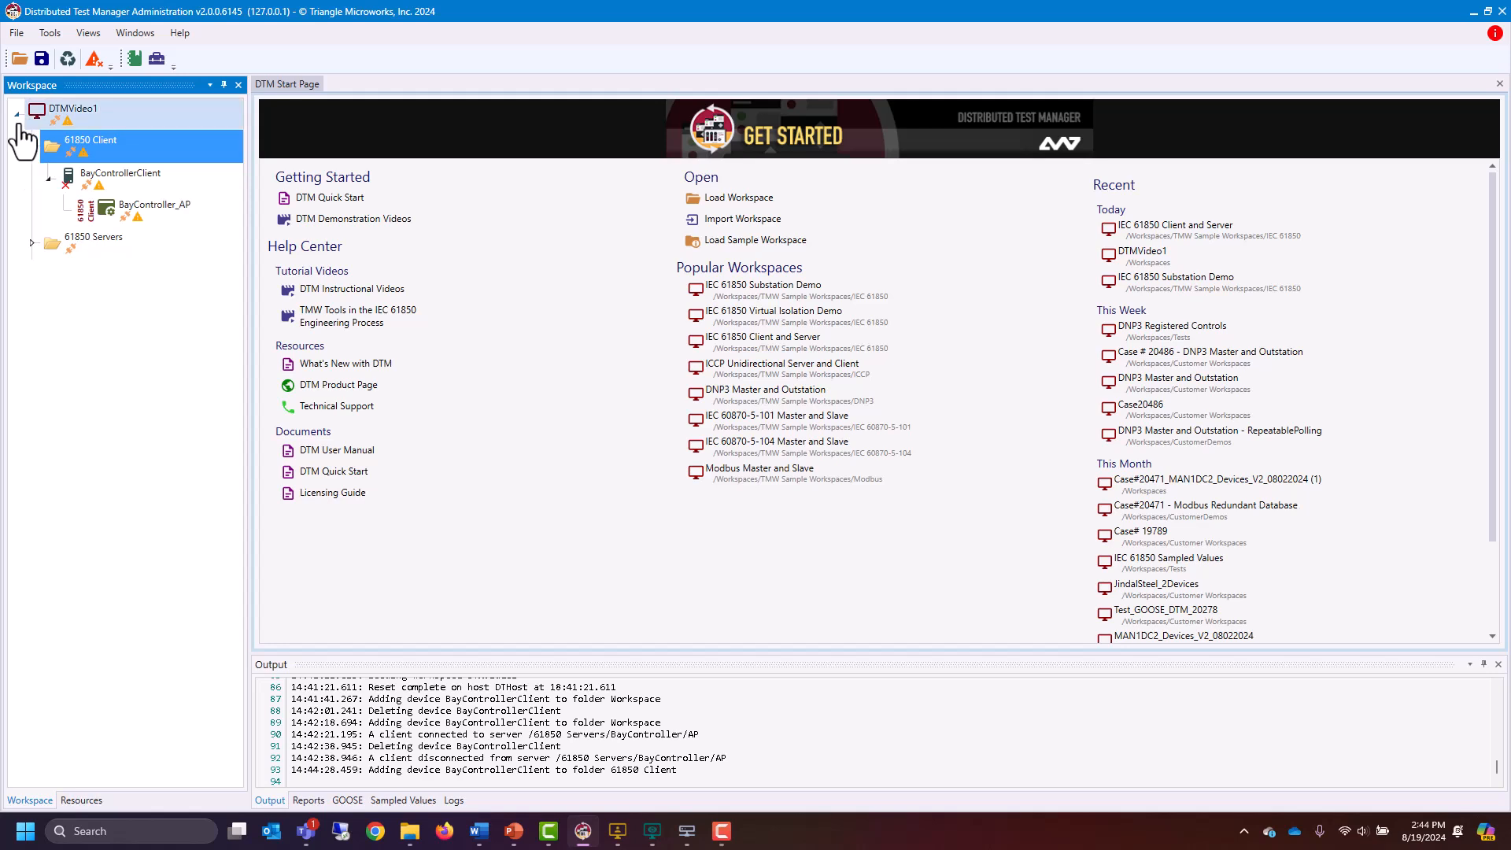
# Expand the 61850 Servers folder and check the connection status of BayControllerClient and the BayController server
pyautogui.click(31, 244)
pyautogui.moveTo(84, 185)
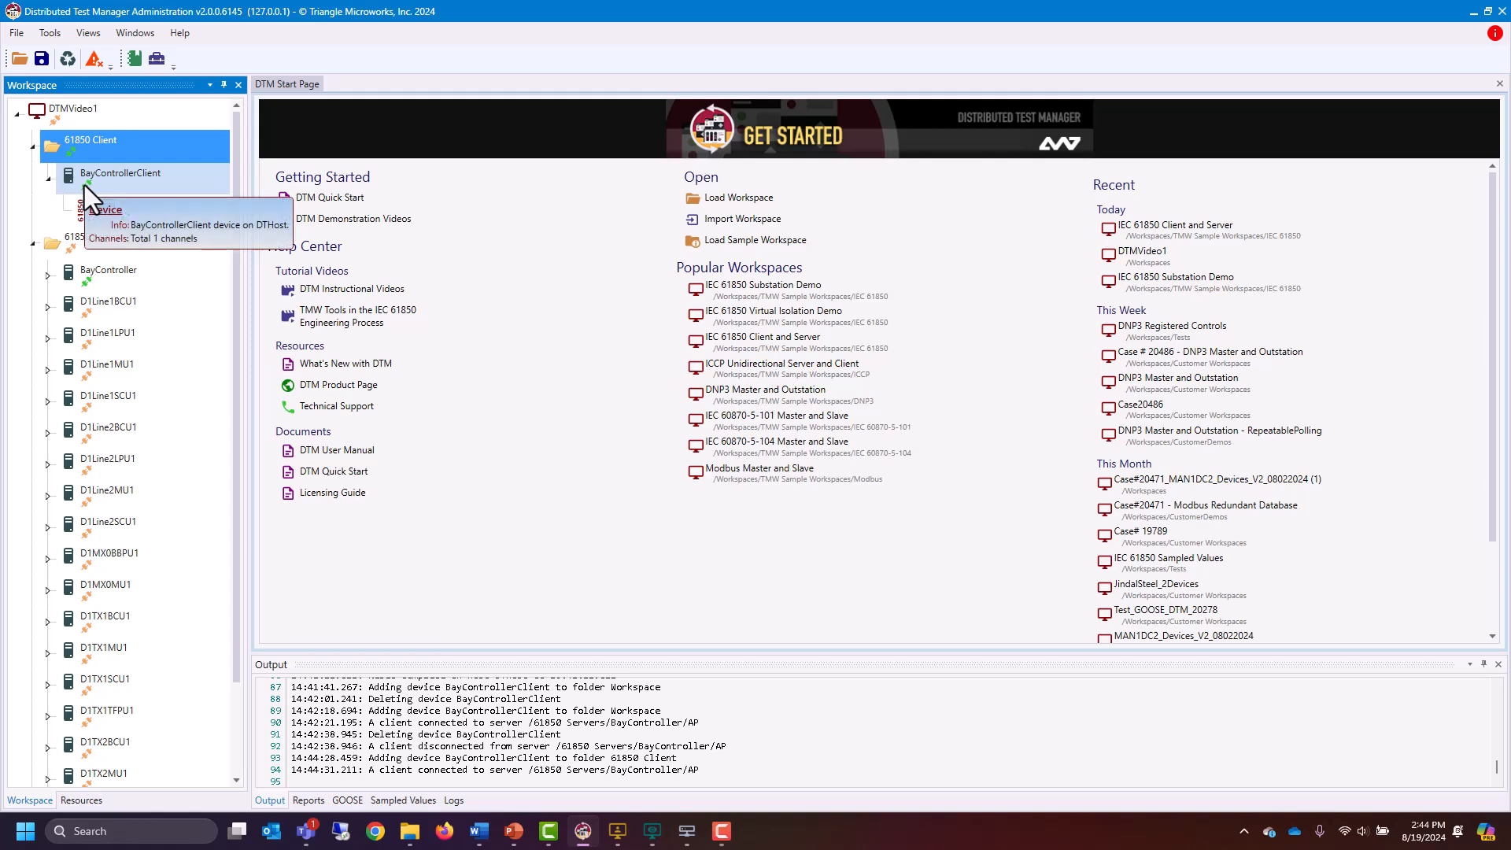
pyautogui.moveTo(110, 280)
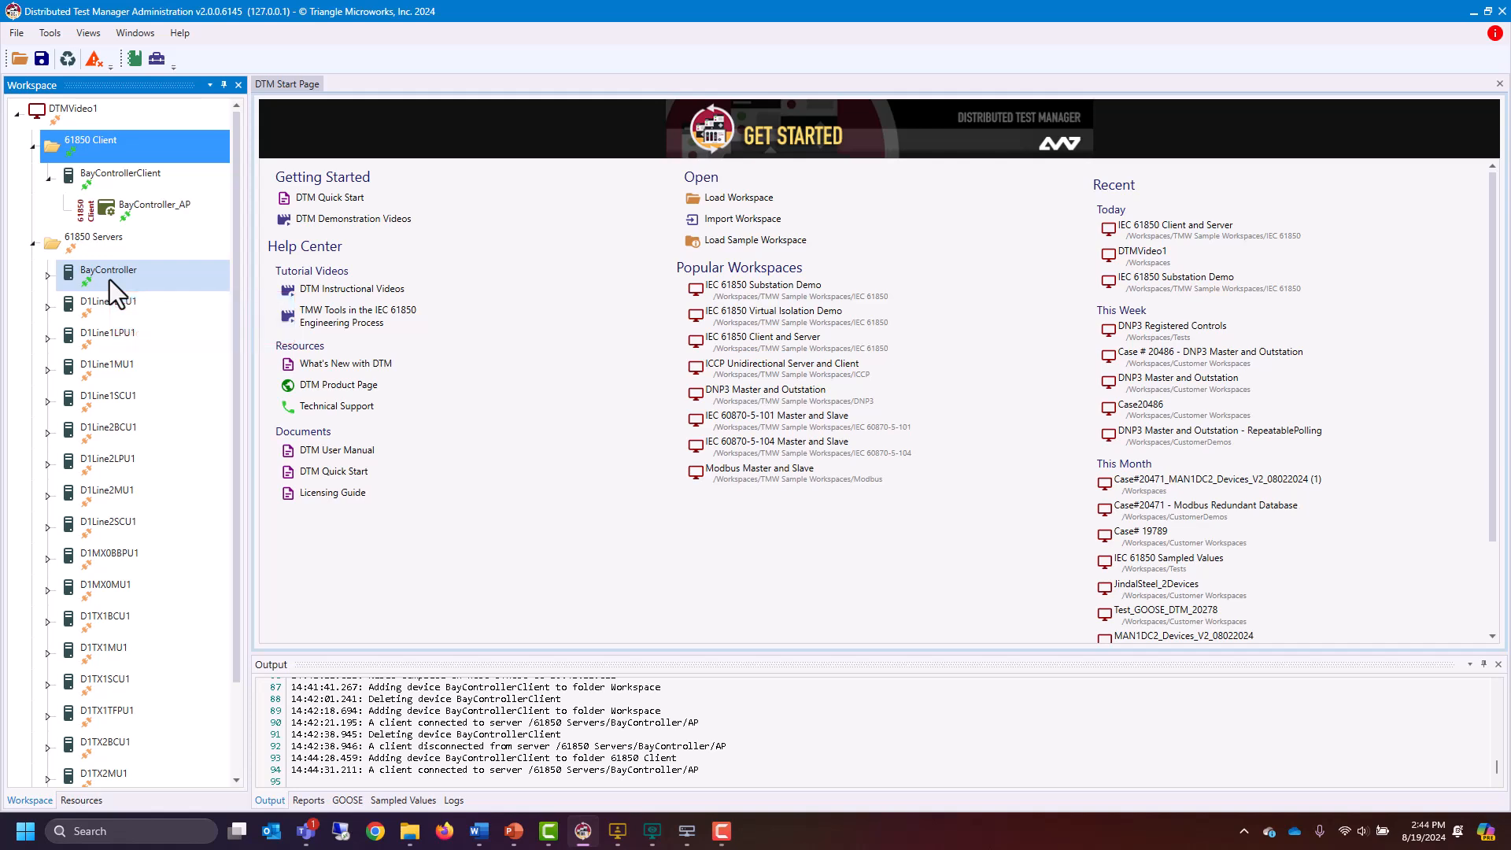
# Add a Report Control Blocks command to the BayController_AP client that enables all listed control blocks, and execute it
pyautogui.rightClick(136, 204)
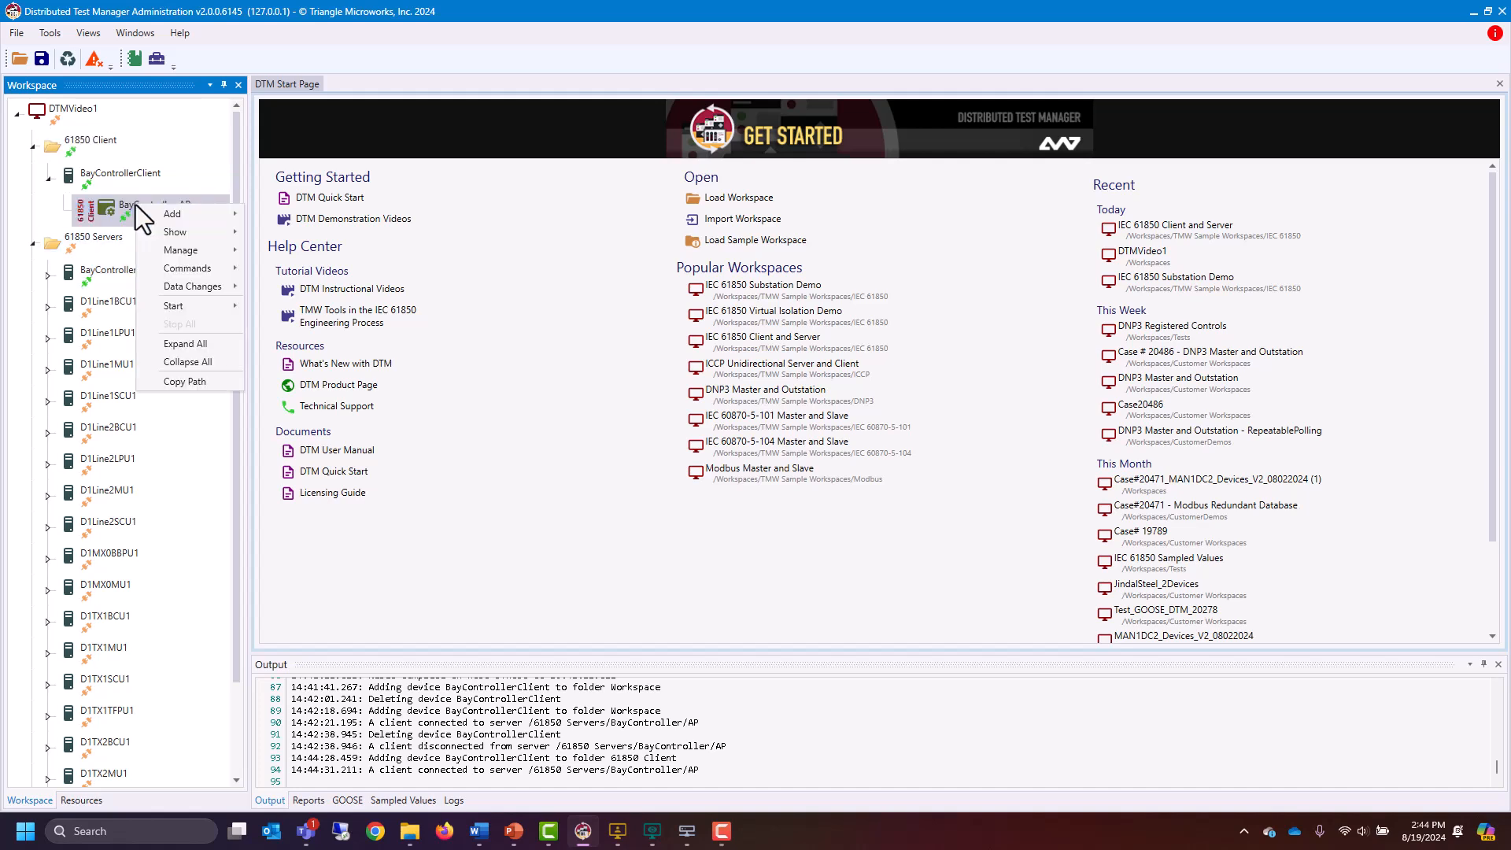
pyautogui.moveTo(204, 271)
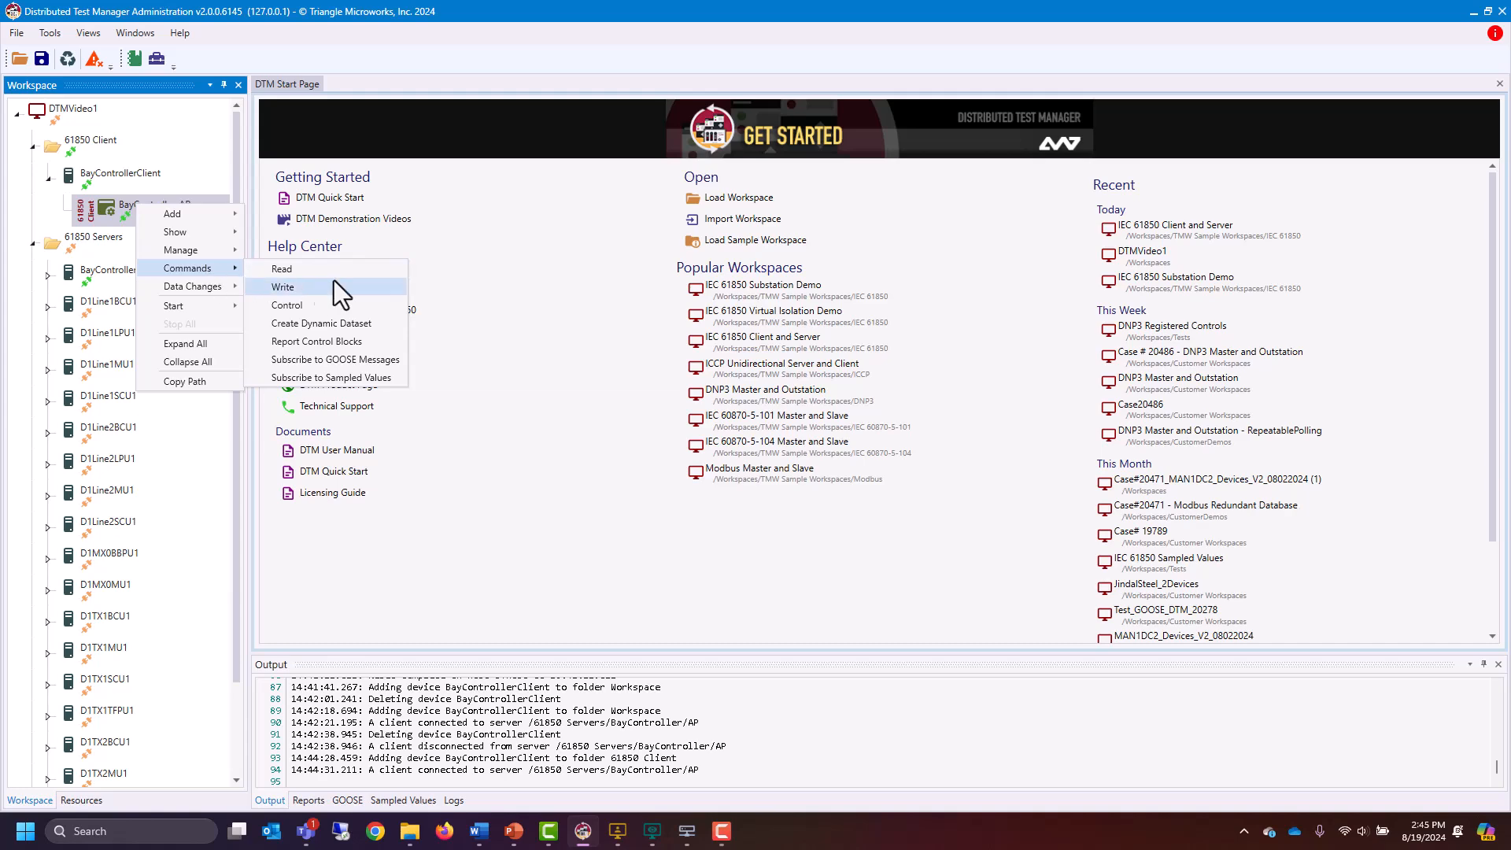
pyautogui.click(348, 342)
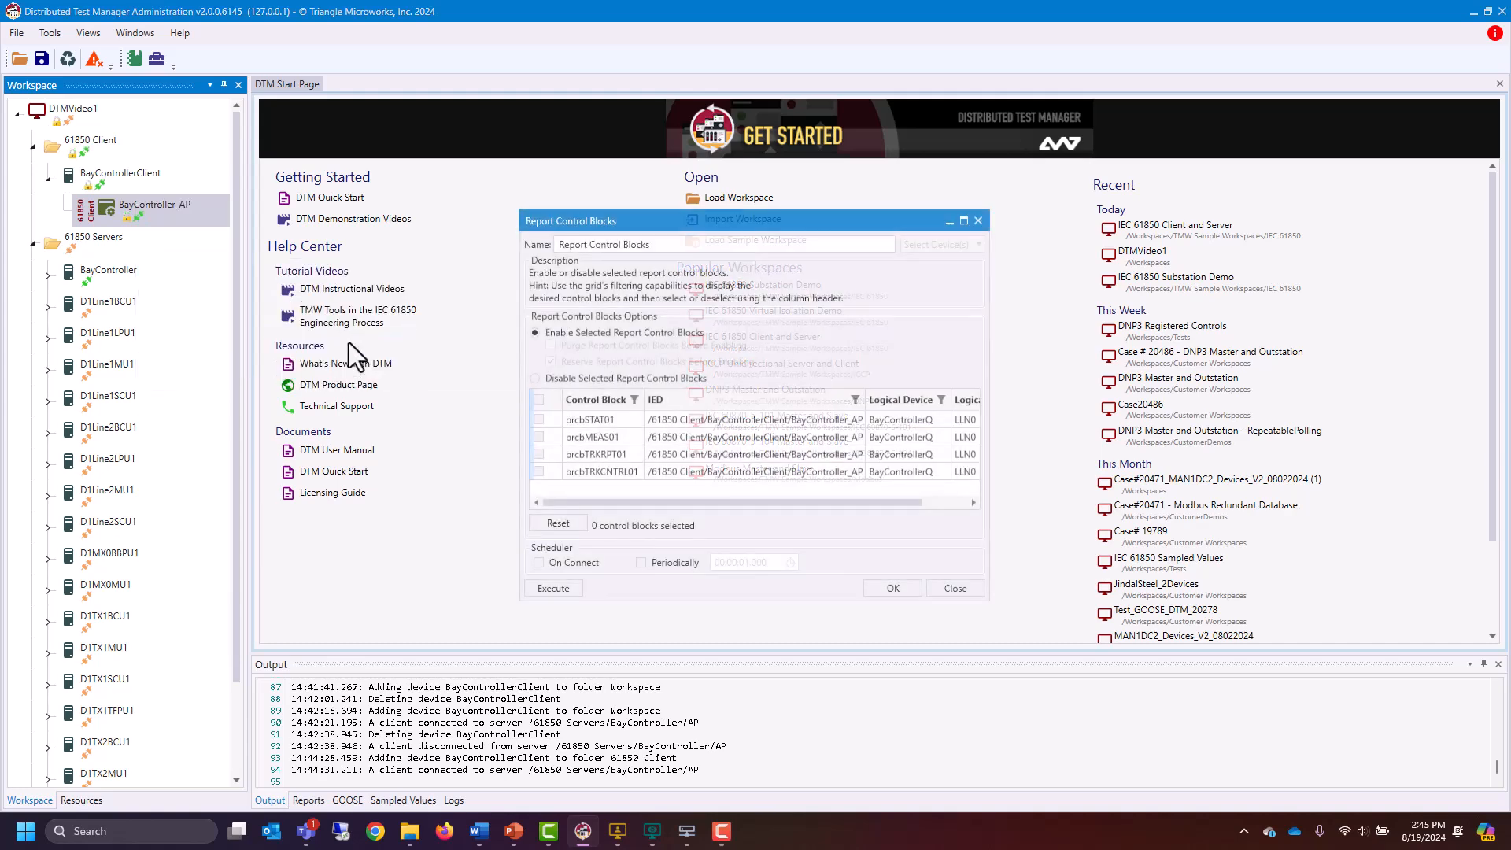
pyautogui.click(539, 401)
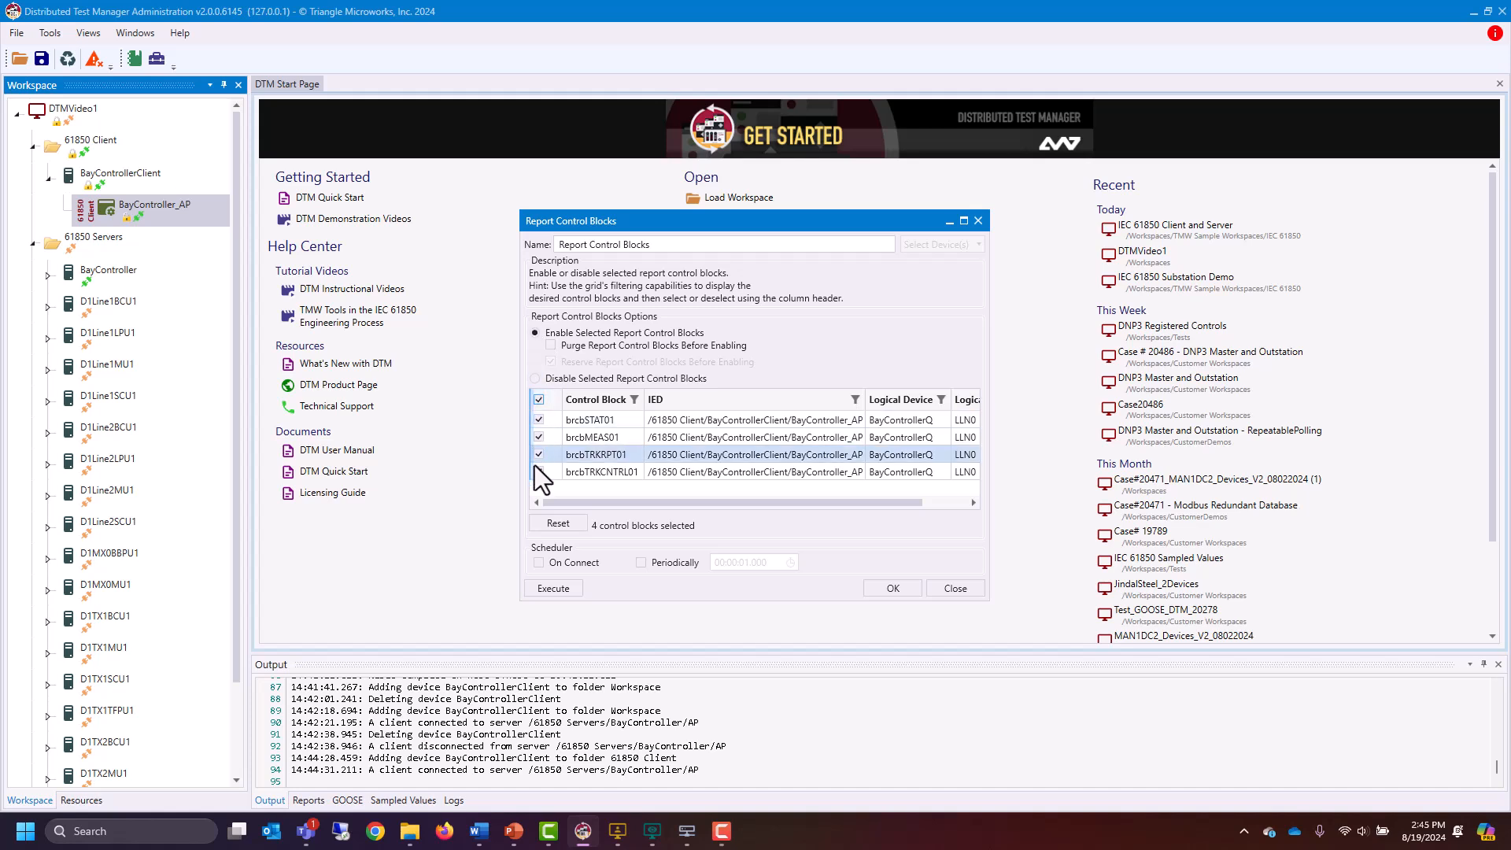
pyautogui.click(555, 563)
pyautogui.click(893, 588)
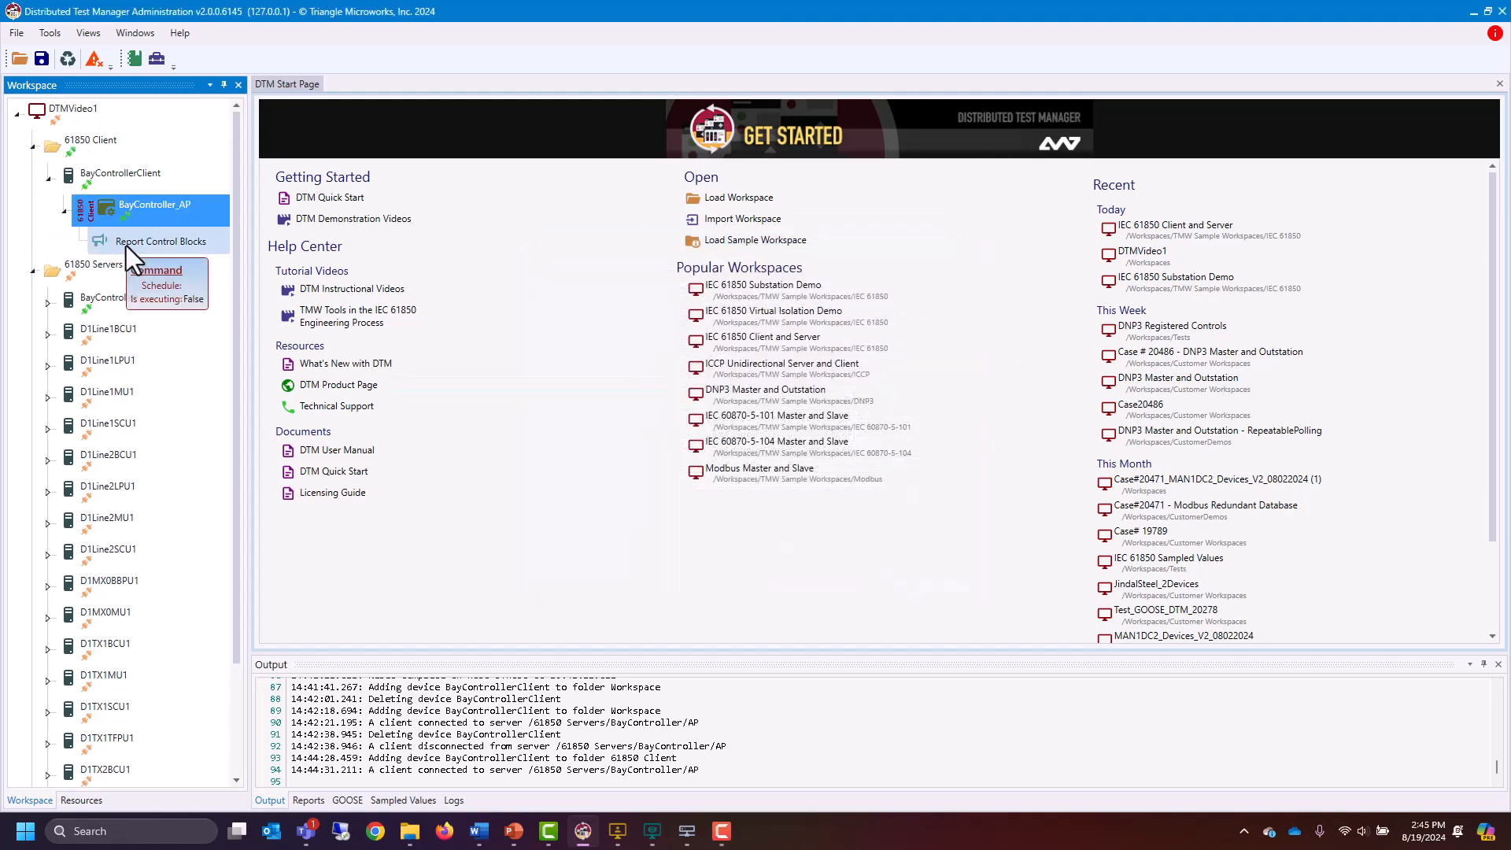
pyautogui.rightClick(153, 243)
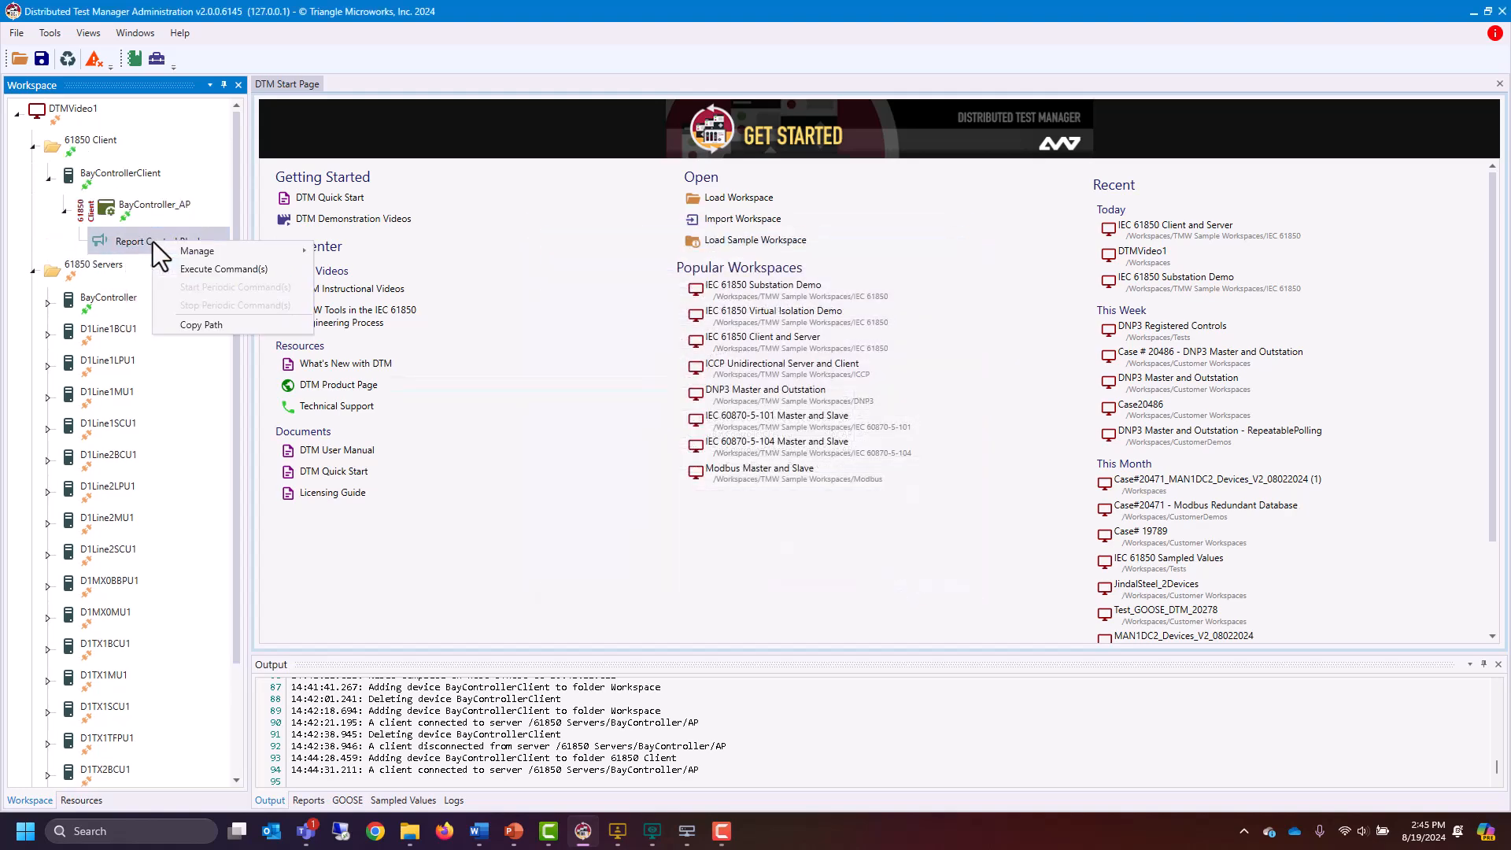
pyautogui.click(215, 270)
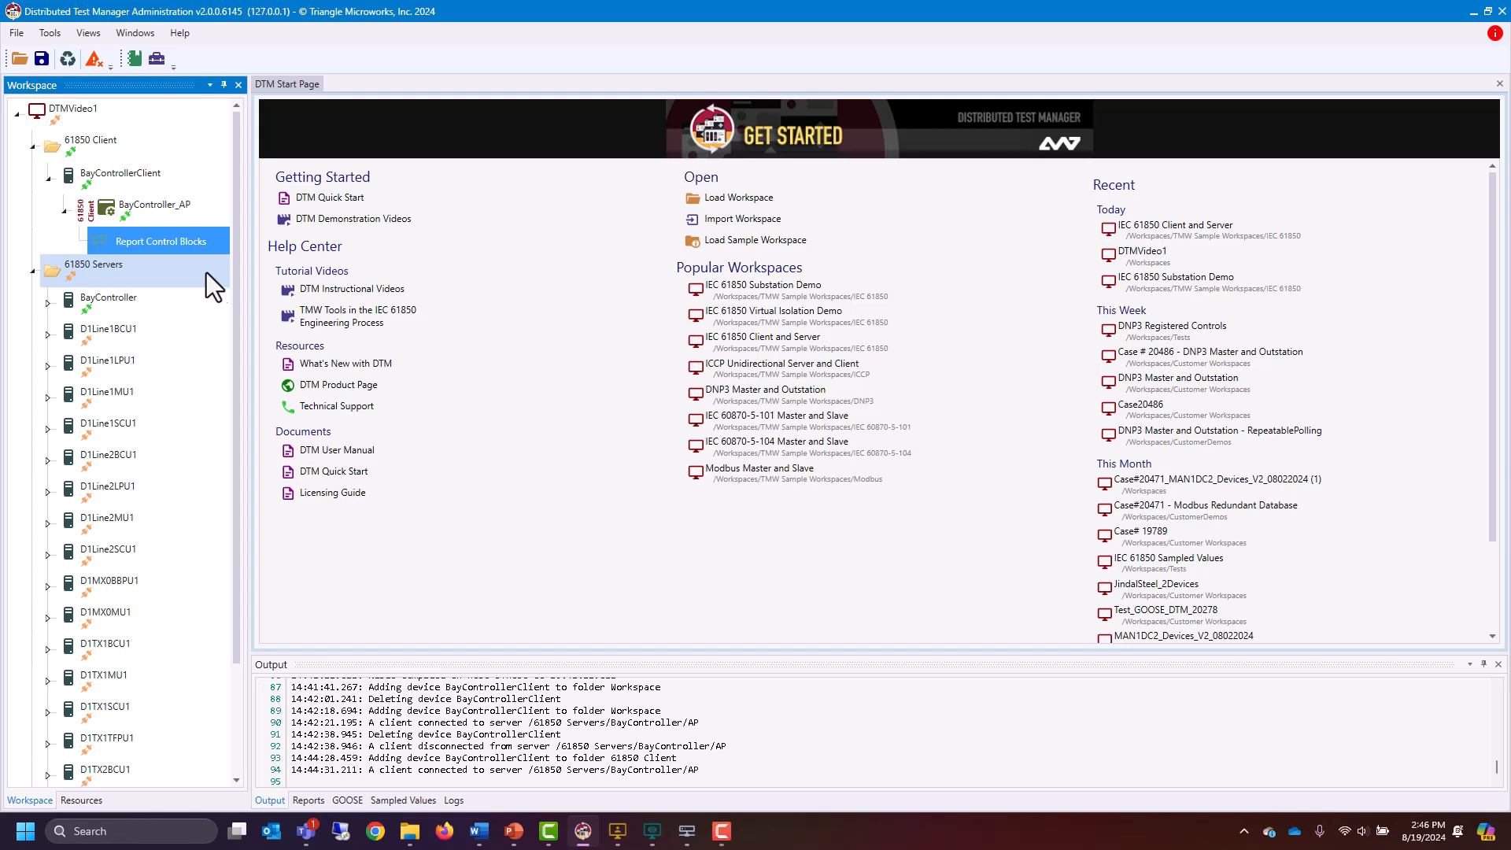
# Show the model of the BayController server's AP and expand it to the logical nodes under BayControllerQ
pyautogui.click(47, 303)
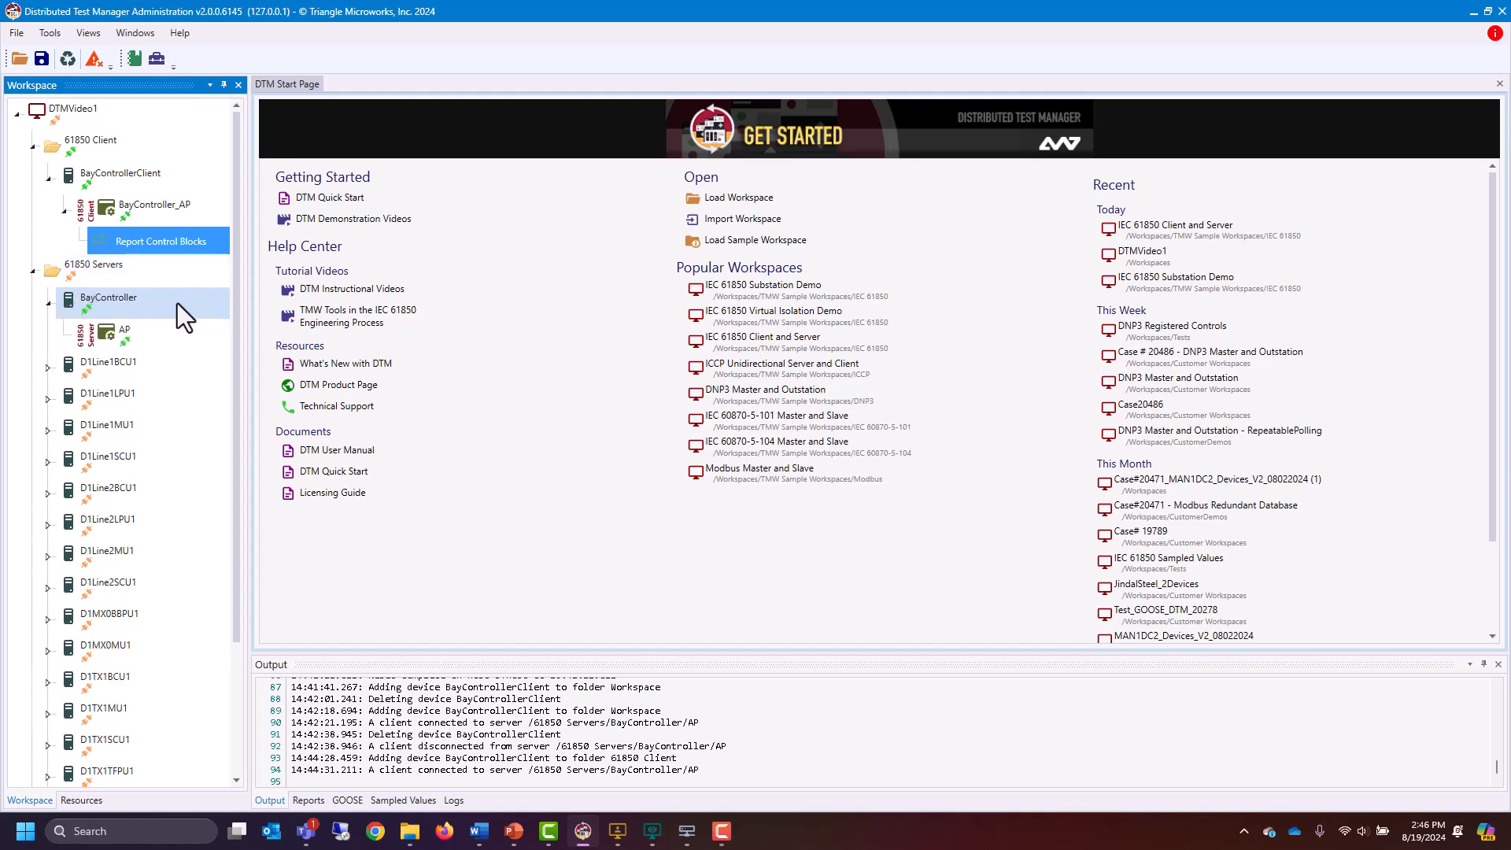
pyautogui.rightClick(110, 332)
pyautogui.moveTo(166, 362)
pyautogui.click(294, 362)
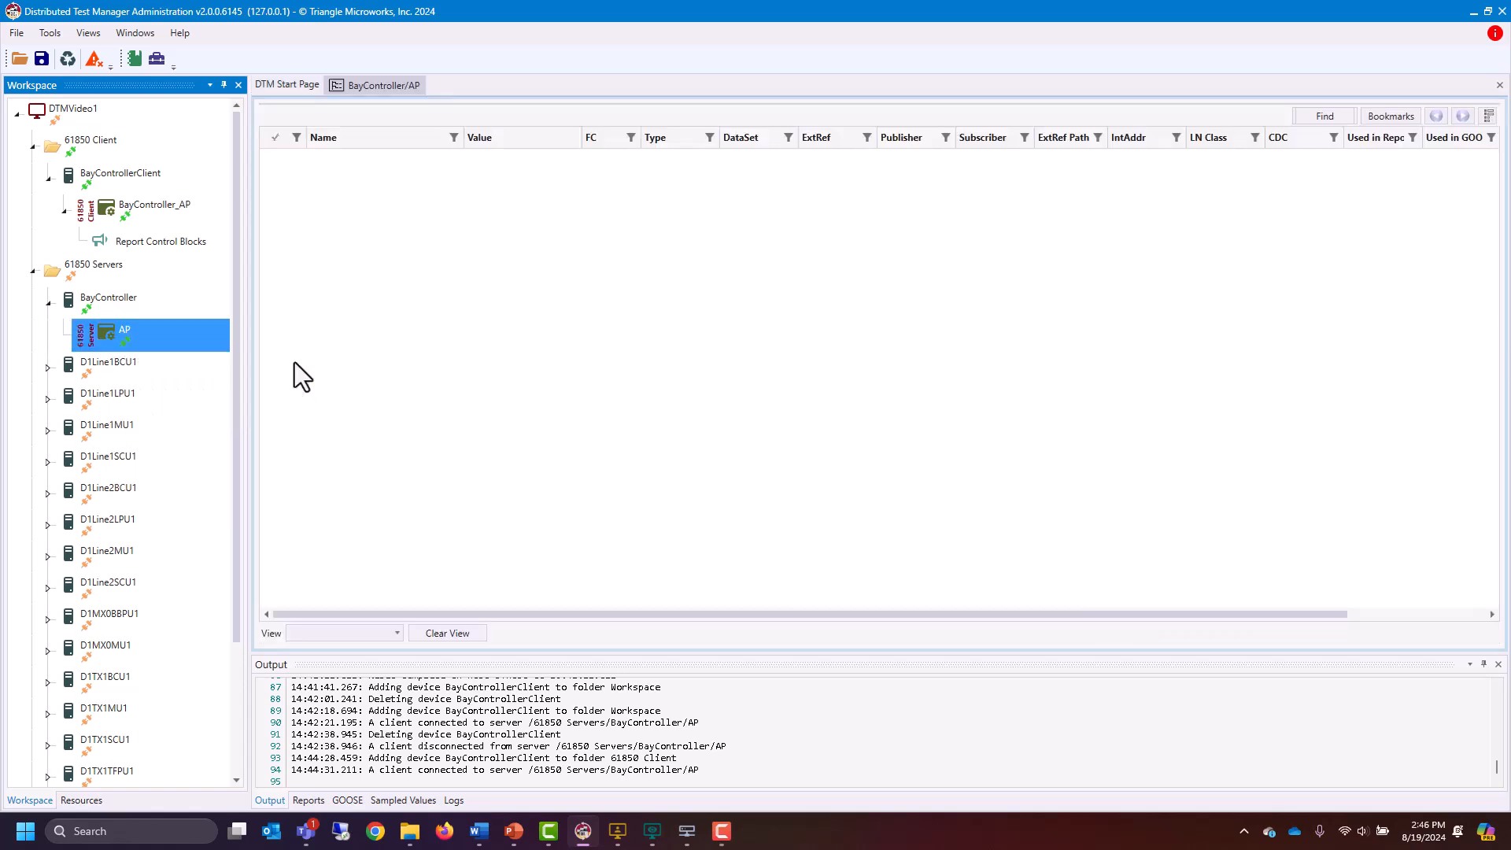
pyautogui.click(314, 157)
pyautogui.click(331, 176)
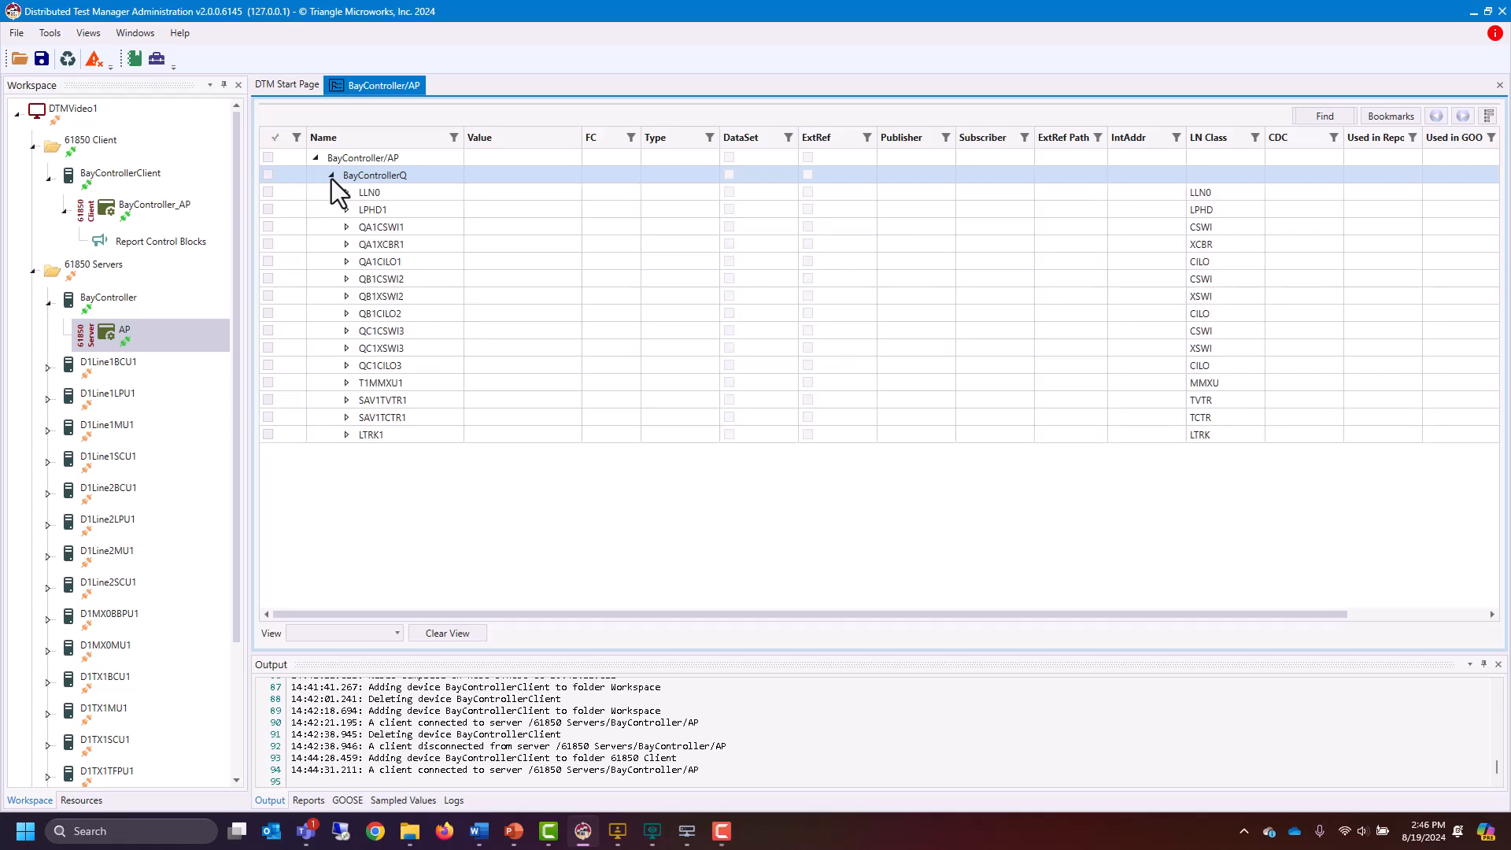
# Open another model view of the server's AP and display all data points of the BayController server
pyautogui.rightClick(110, 338)
pyautogui.moveTo(159, 363)
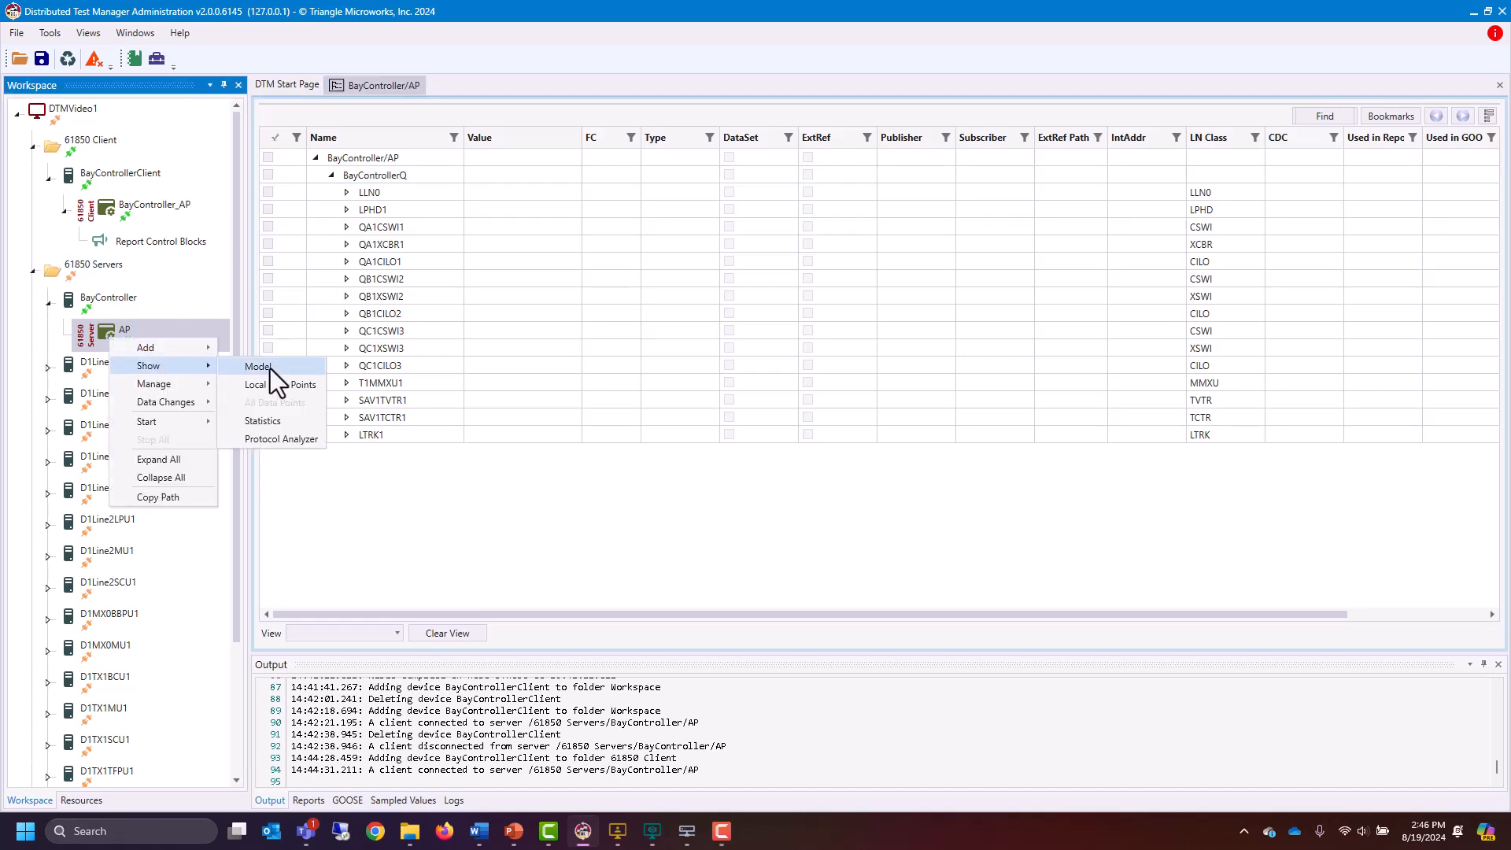
pyautogui.click(268, 368)
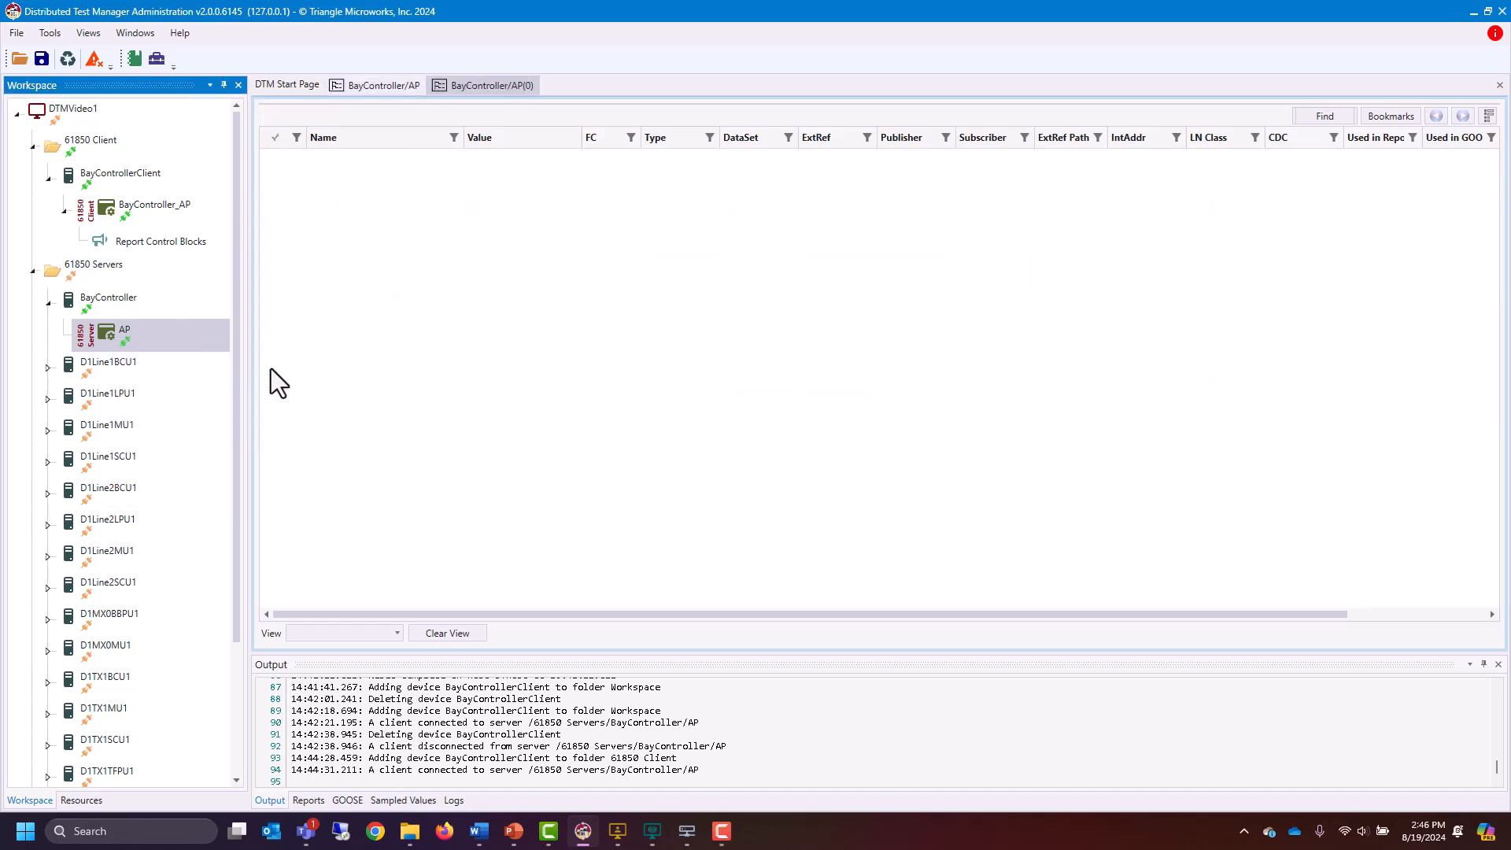
pyautogui.rightClick(121, 341)
pyautogui.moveTo(158, 365)
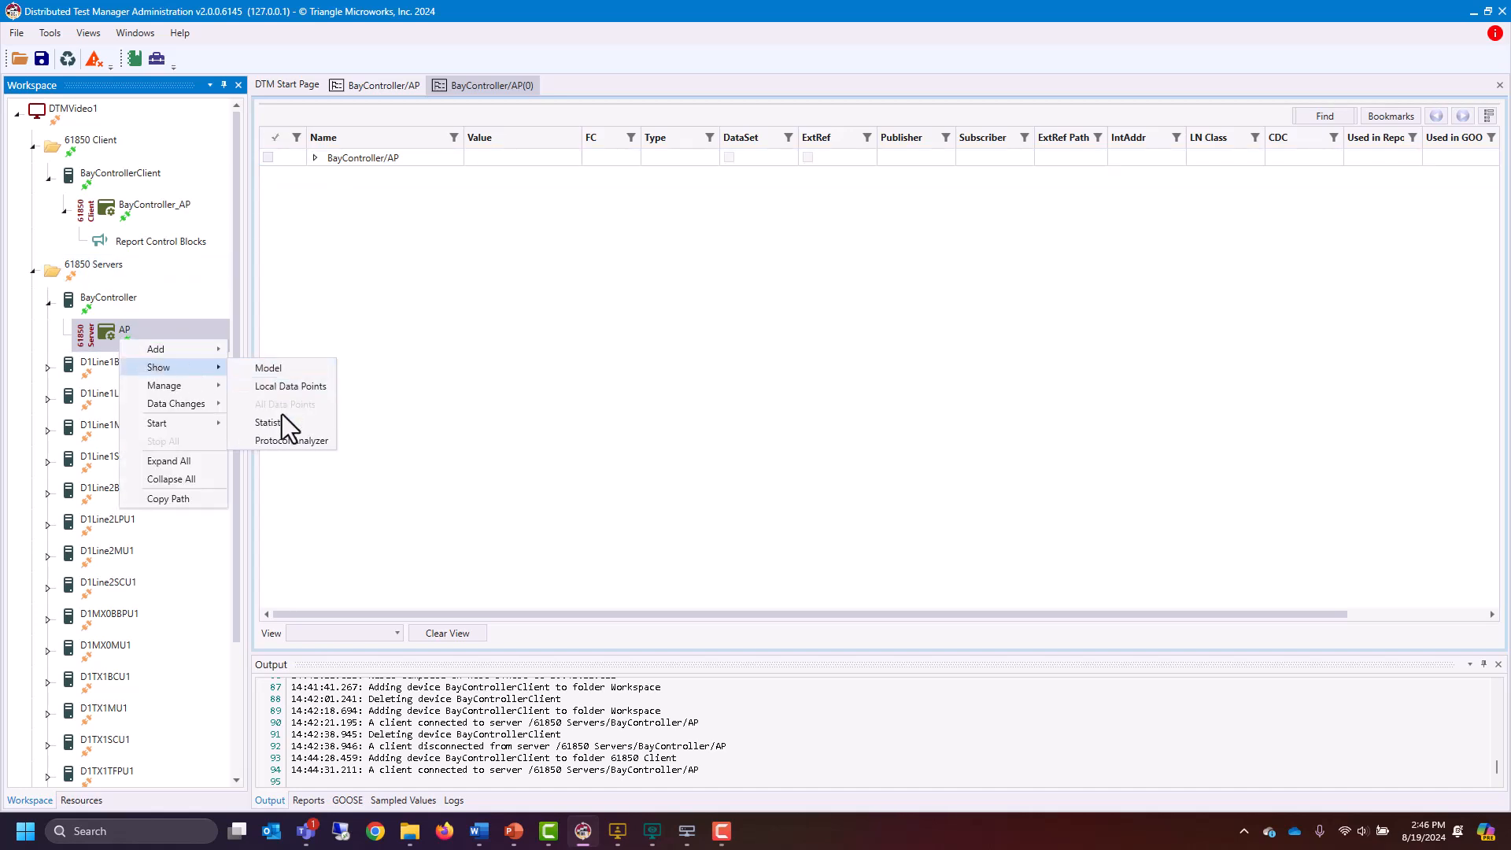
pyautogui.rightClick(101, 300)
pyautogui.moveTo(159, 330)
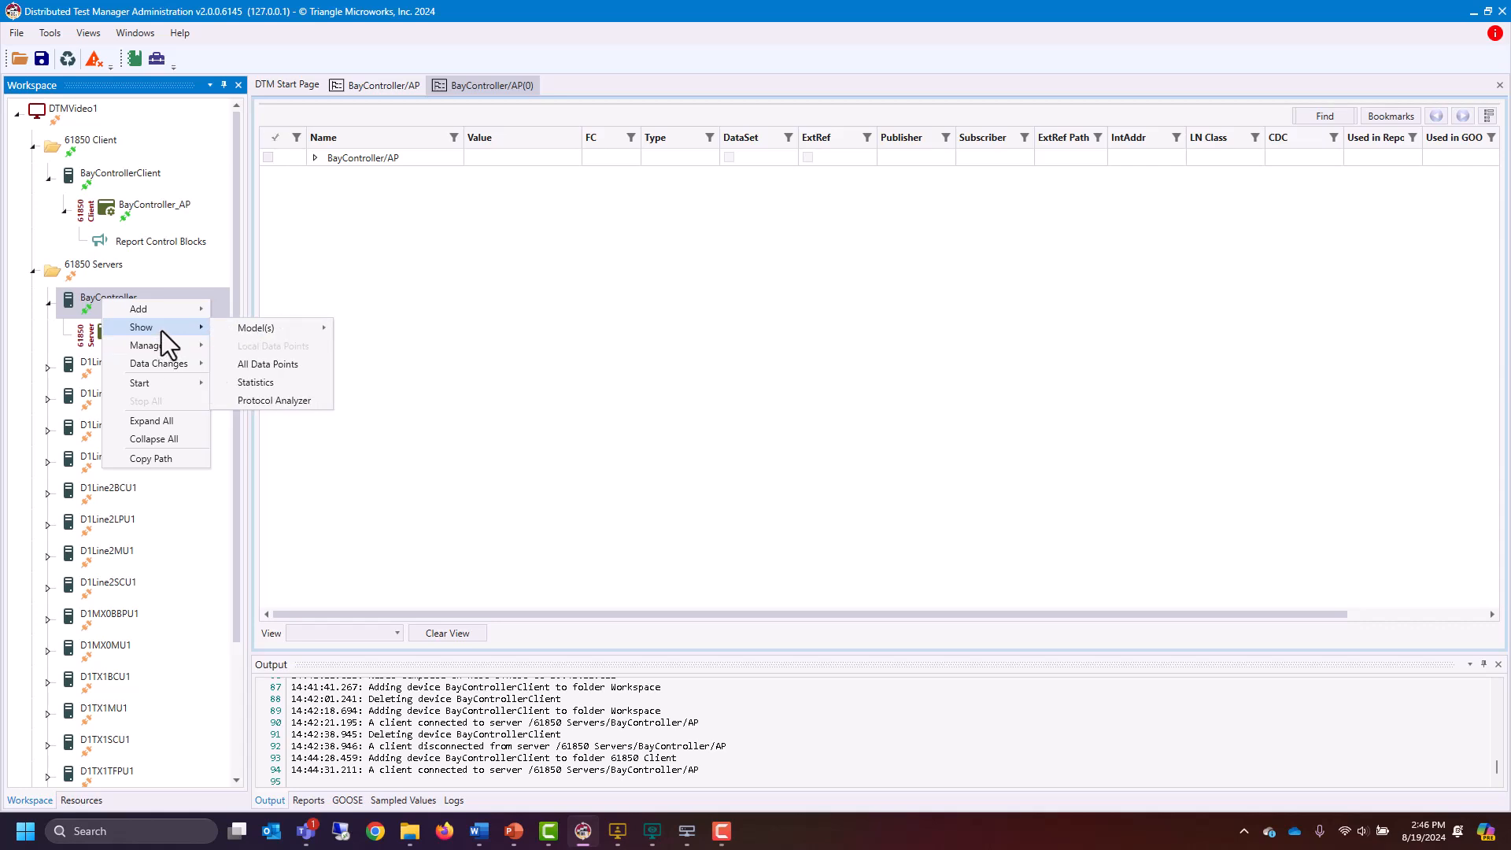
pyautogui.click(275, 364)
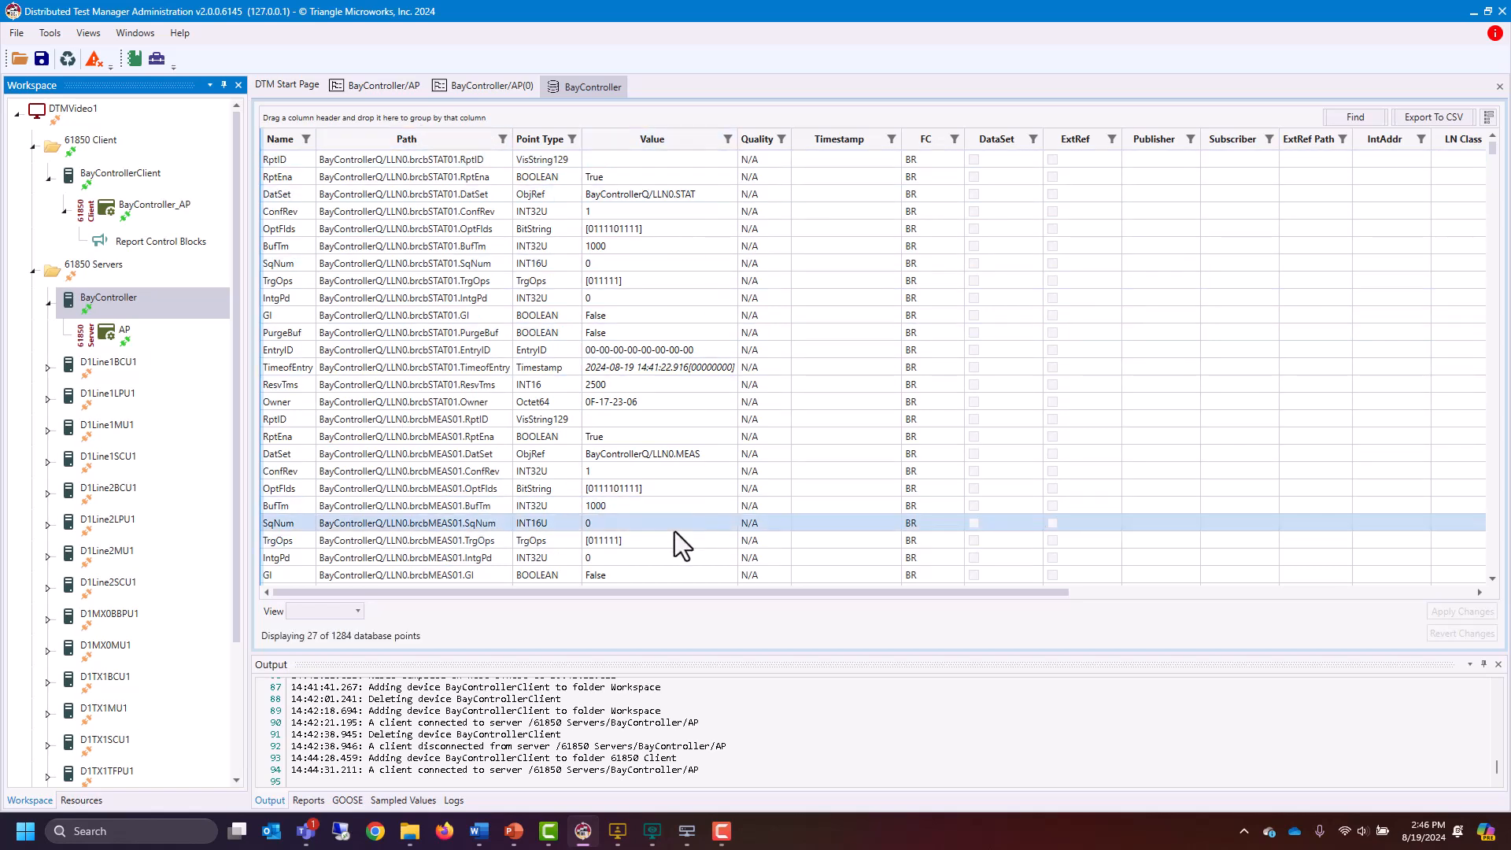
# In the first BayController/AP model view, set the magnitude value f under T1MMXU1, PhV, phsA, cVal, mag to 100
pyautogui.click(347, 83)
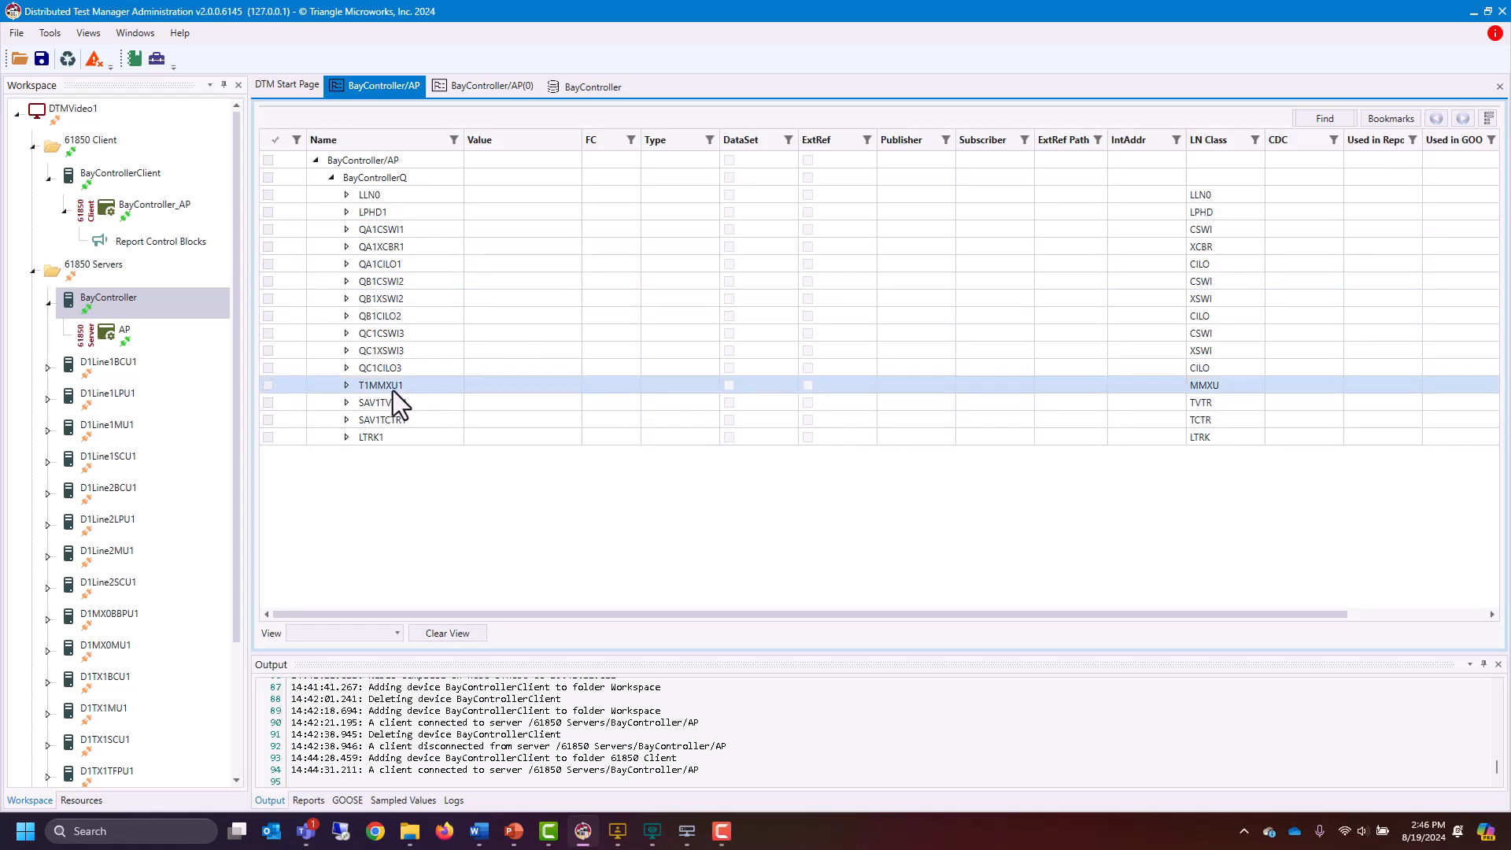
pyautogui.click(347, 390)
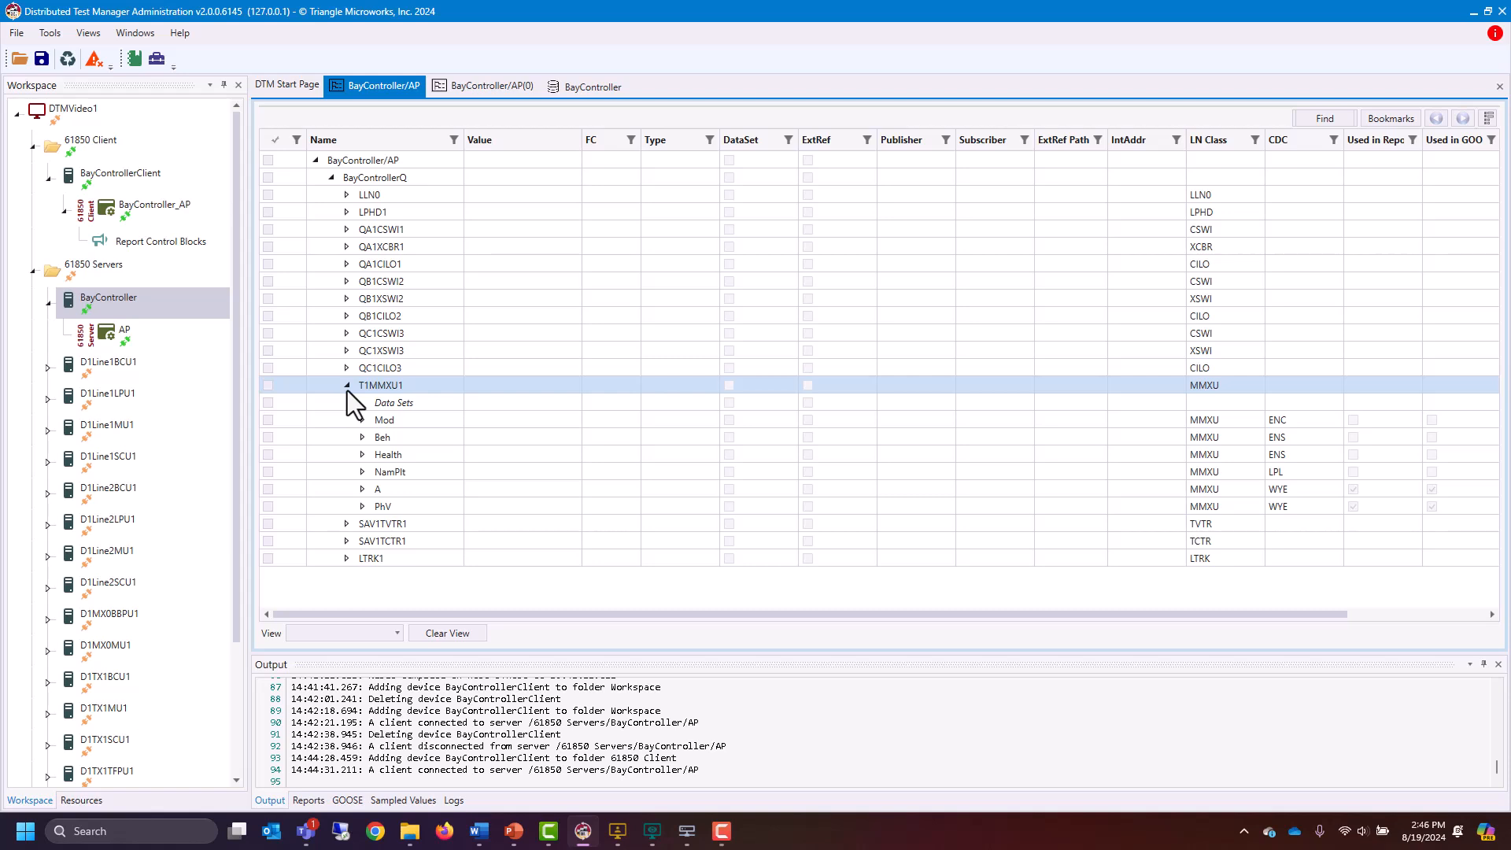
pyautogui.click(362, 506)
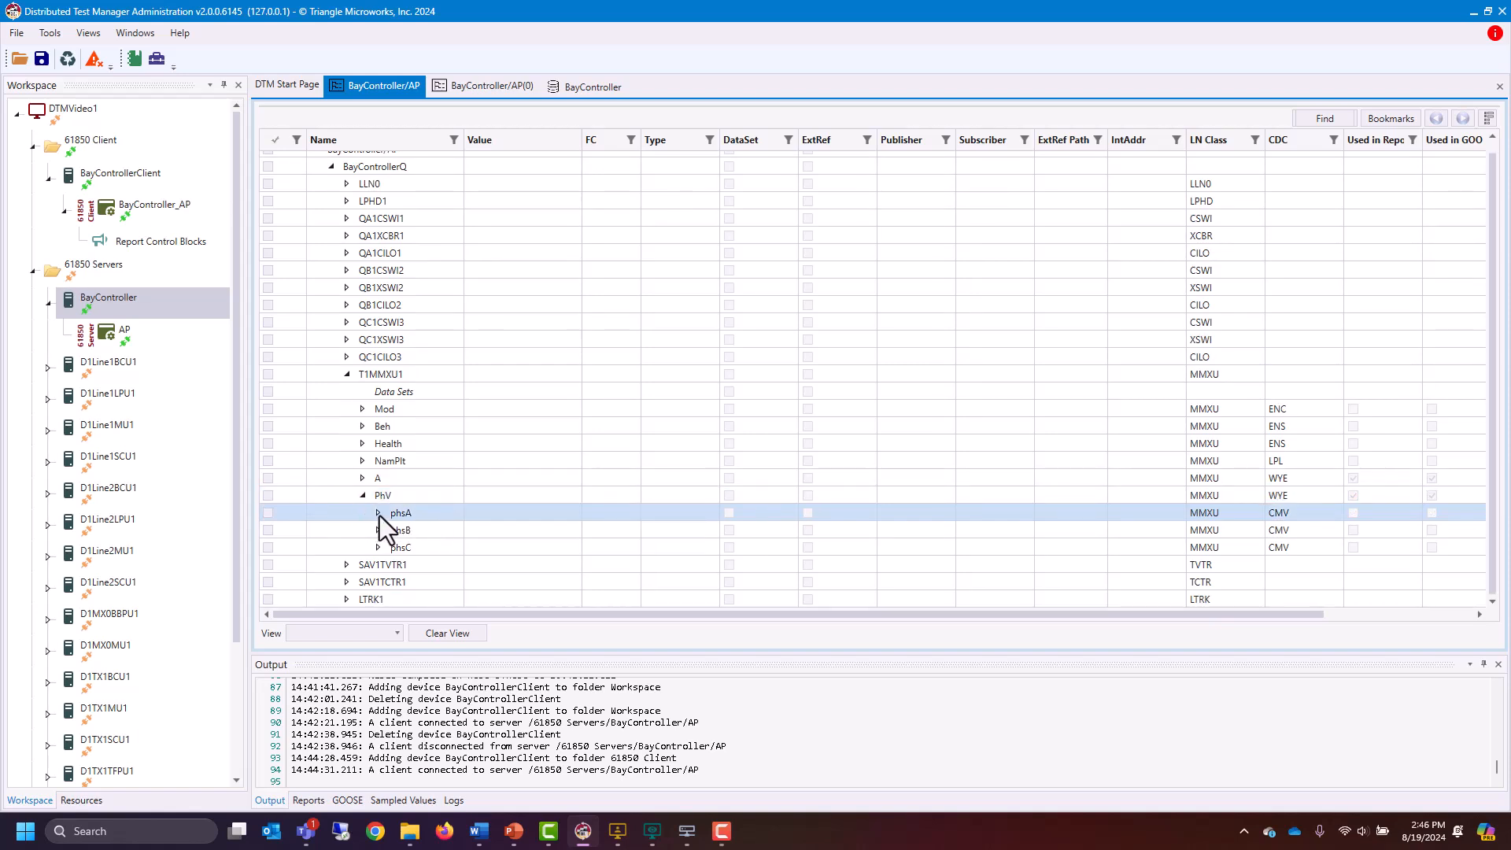
pyautogui.click(378, 513)
pyautogui.scroll(-5, 431, 537)
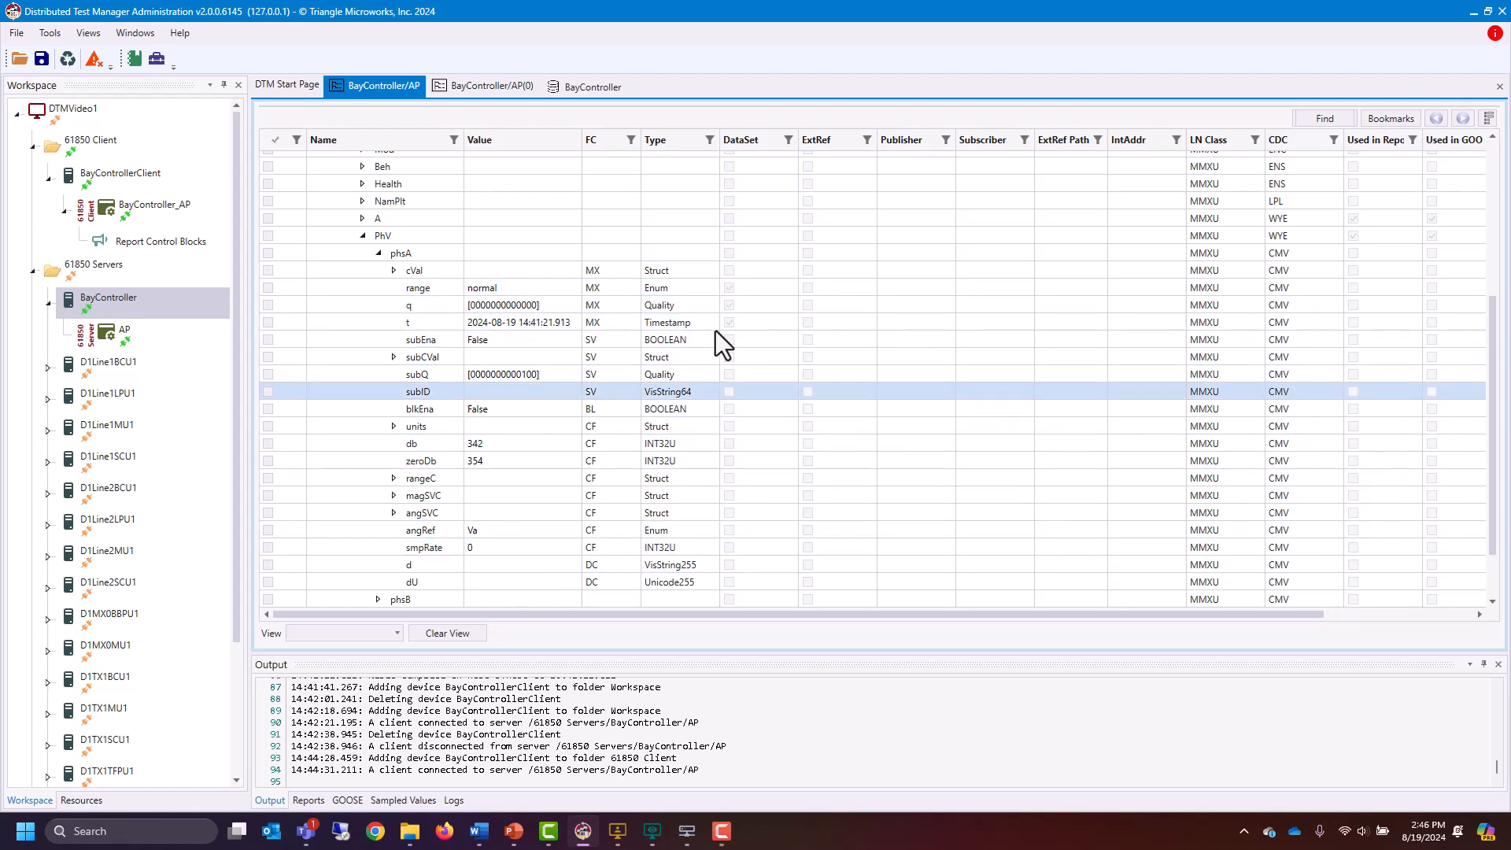
pyautogui.click(393, 270)
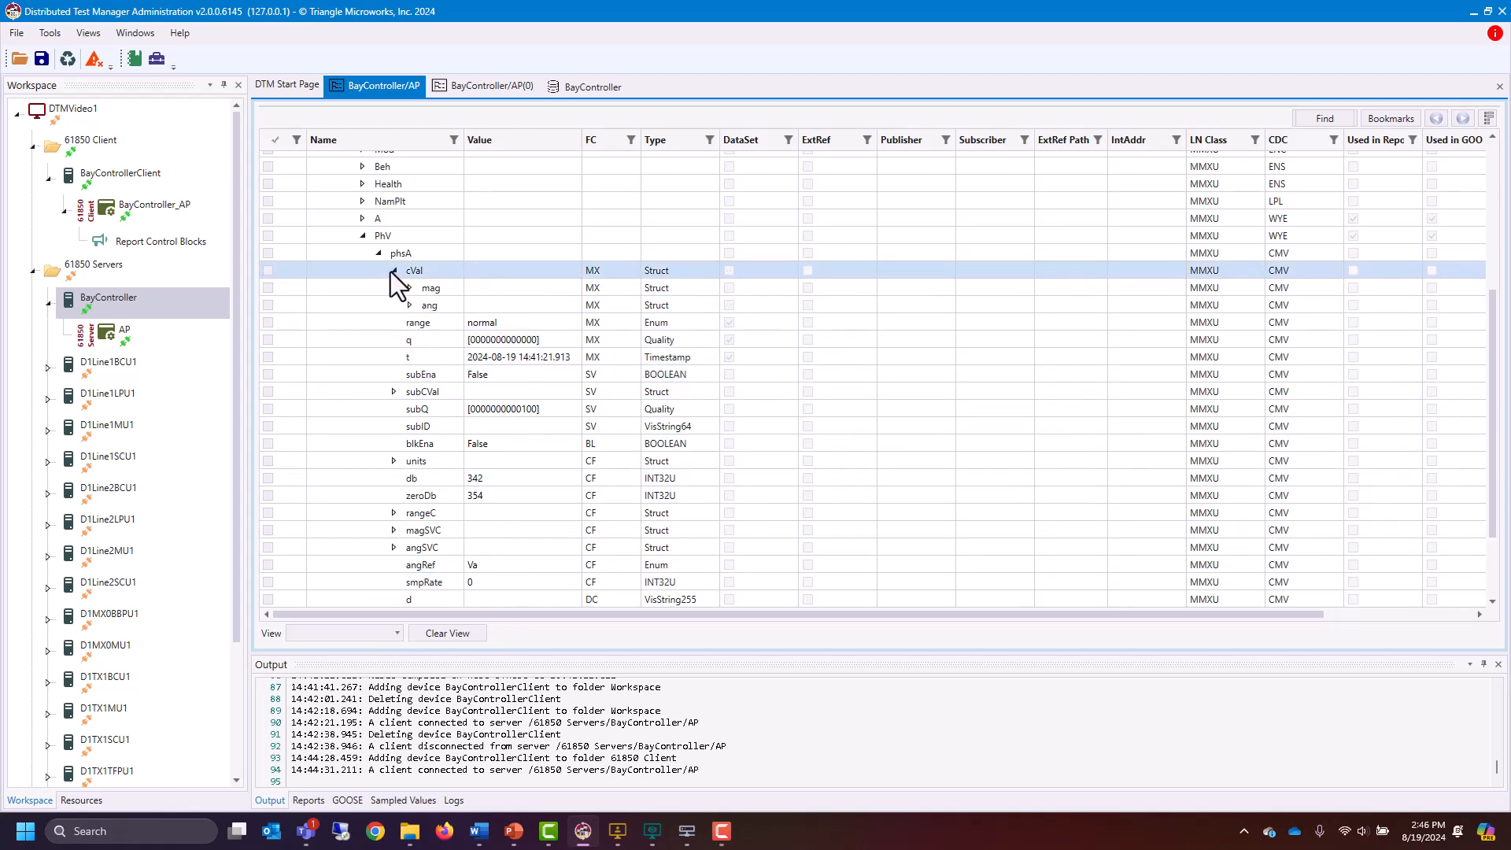
pyautogui.click(408, 288)
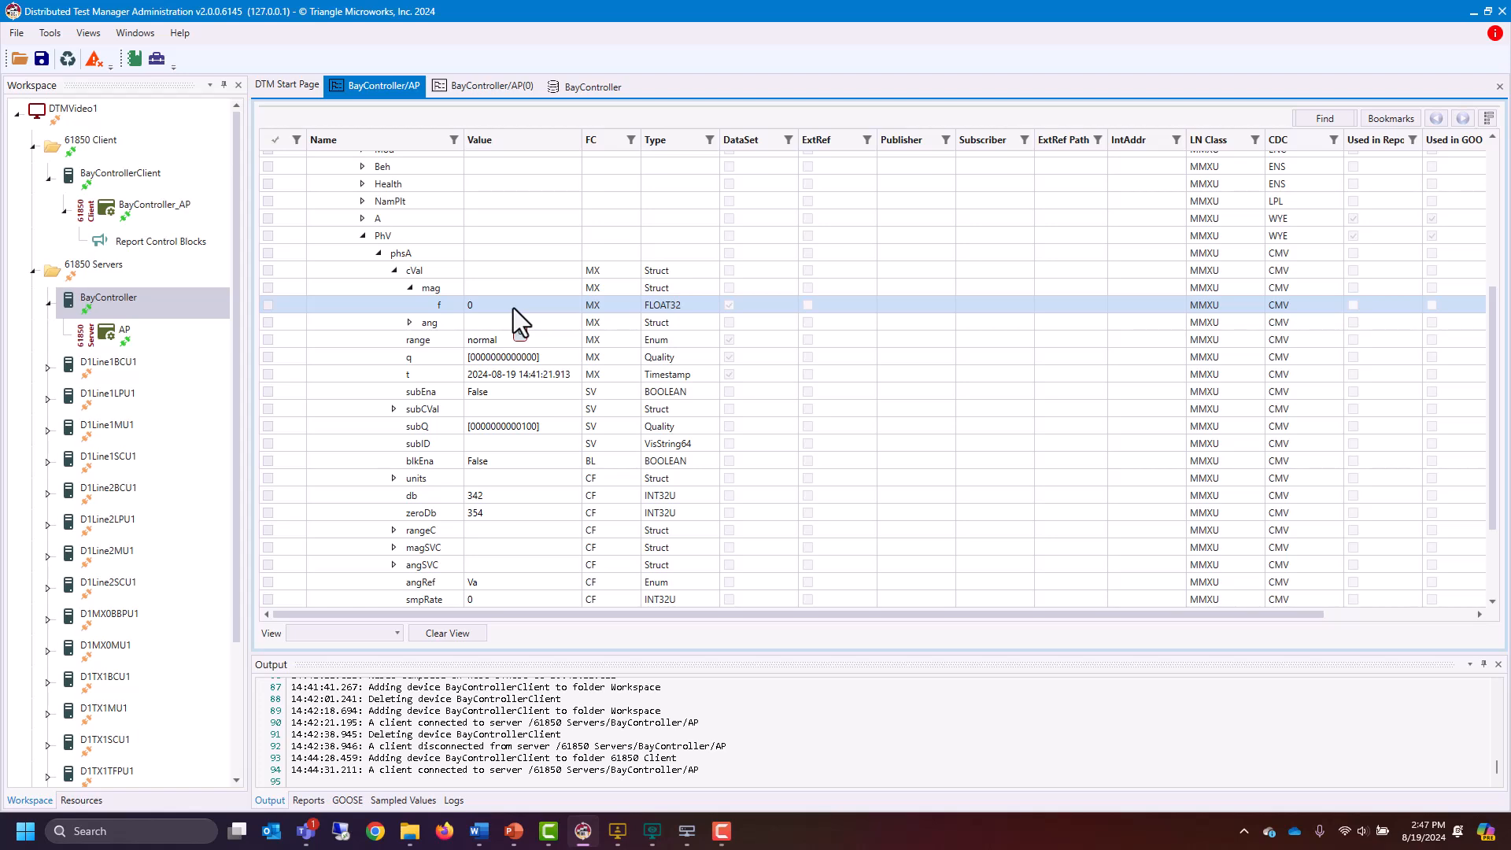
pyautogui.click(508, 307)
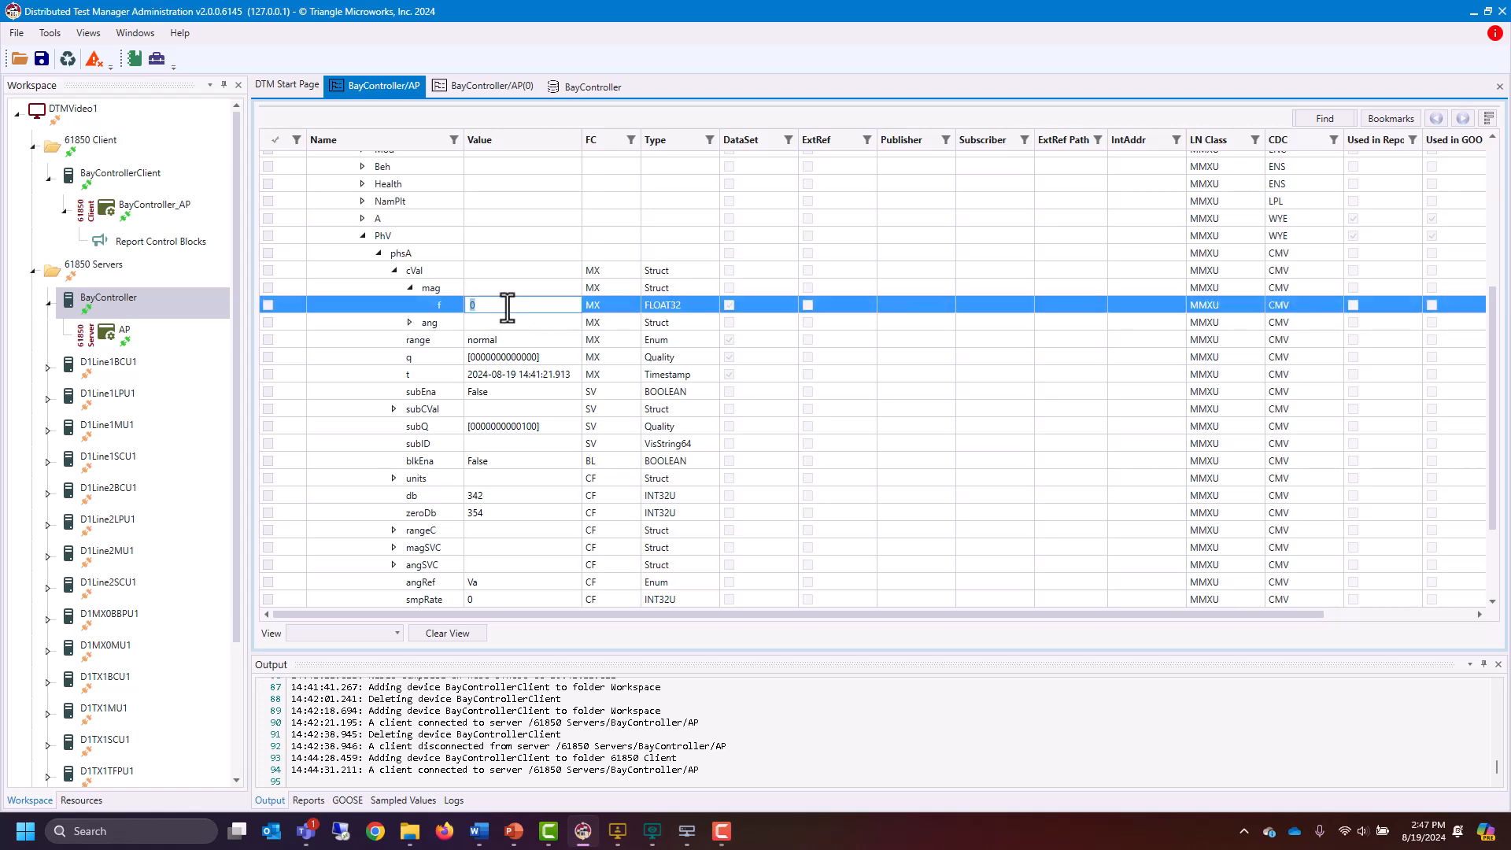
pyautogui.write('100')
pyautogui.click(504, 323)
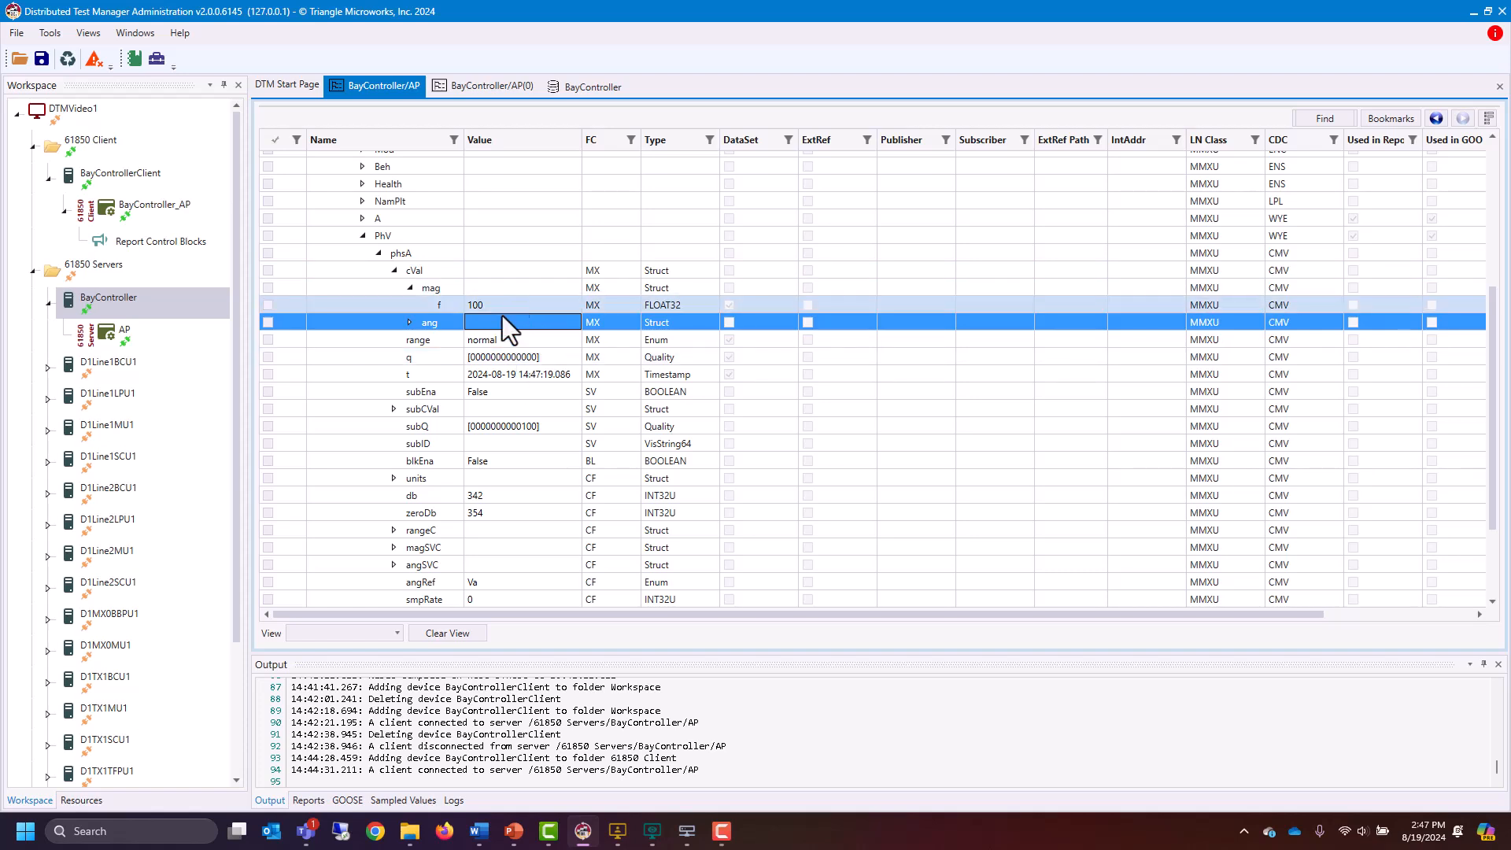
pyautogui.scroll(1, 394, 295)
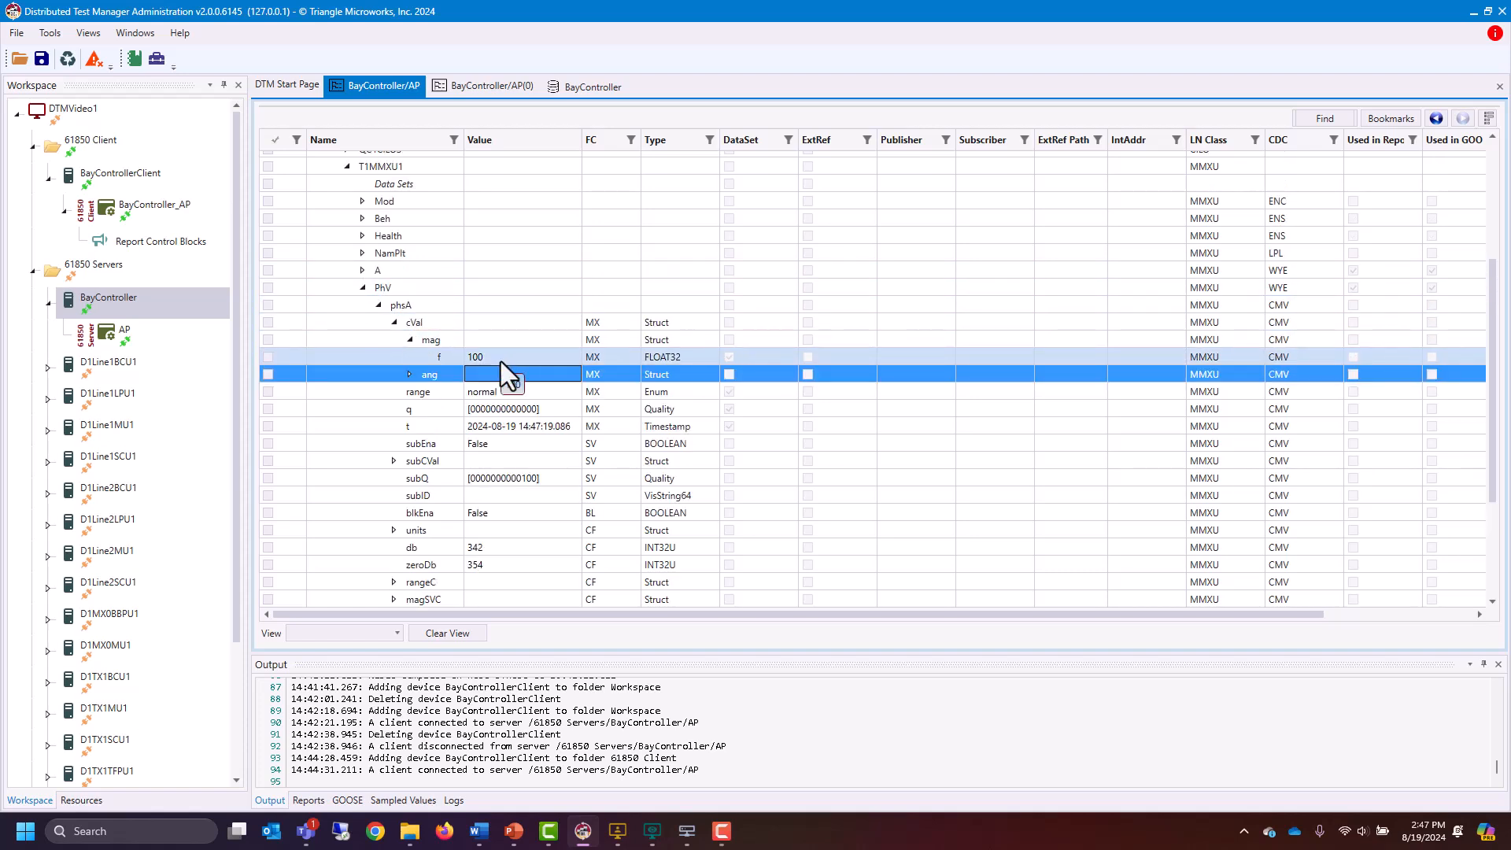
# Expand the data sets of LLN0 under BayControllerQ and list the members of PhsMeas1 and MEAS at full name width
pyautogui.scroll(5, 444, 351)
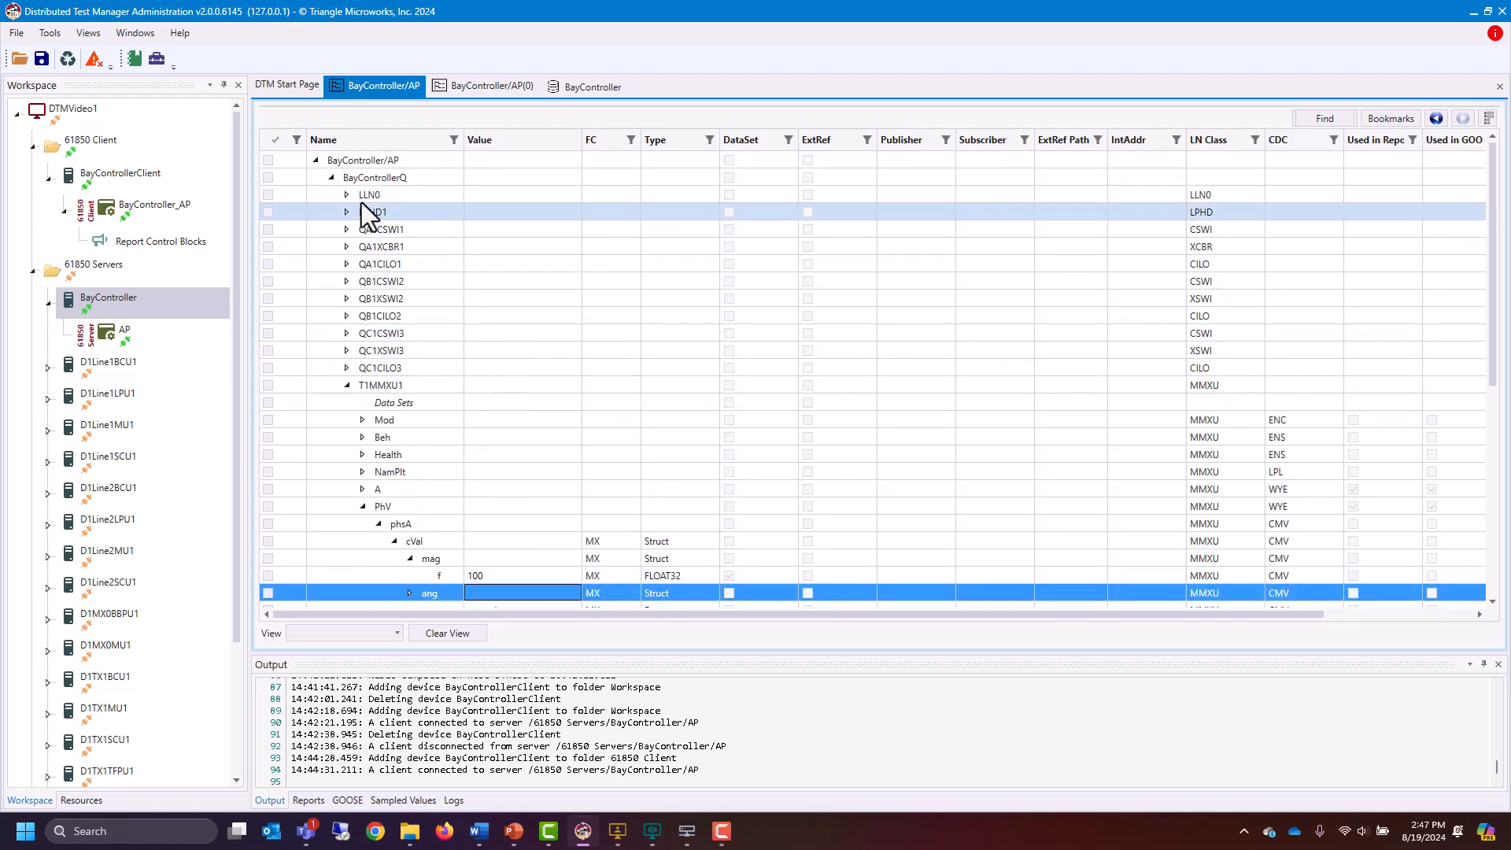
pyautogui.click(348, 195)
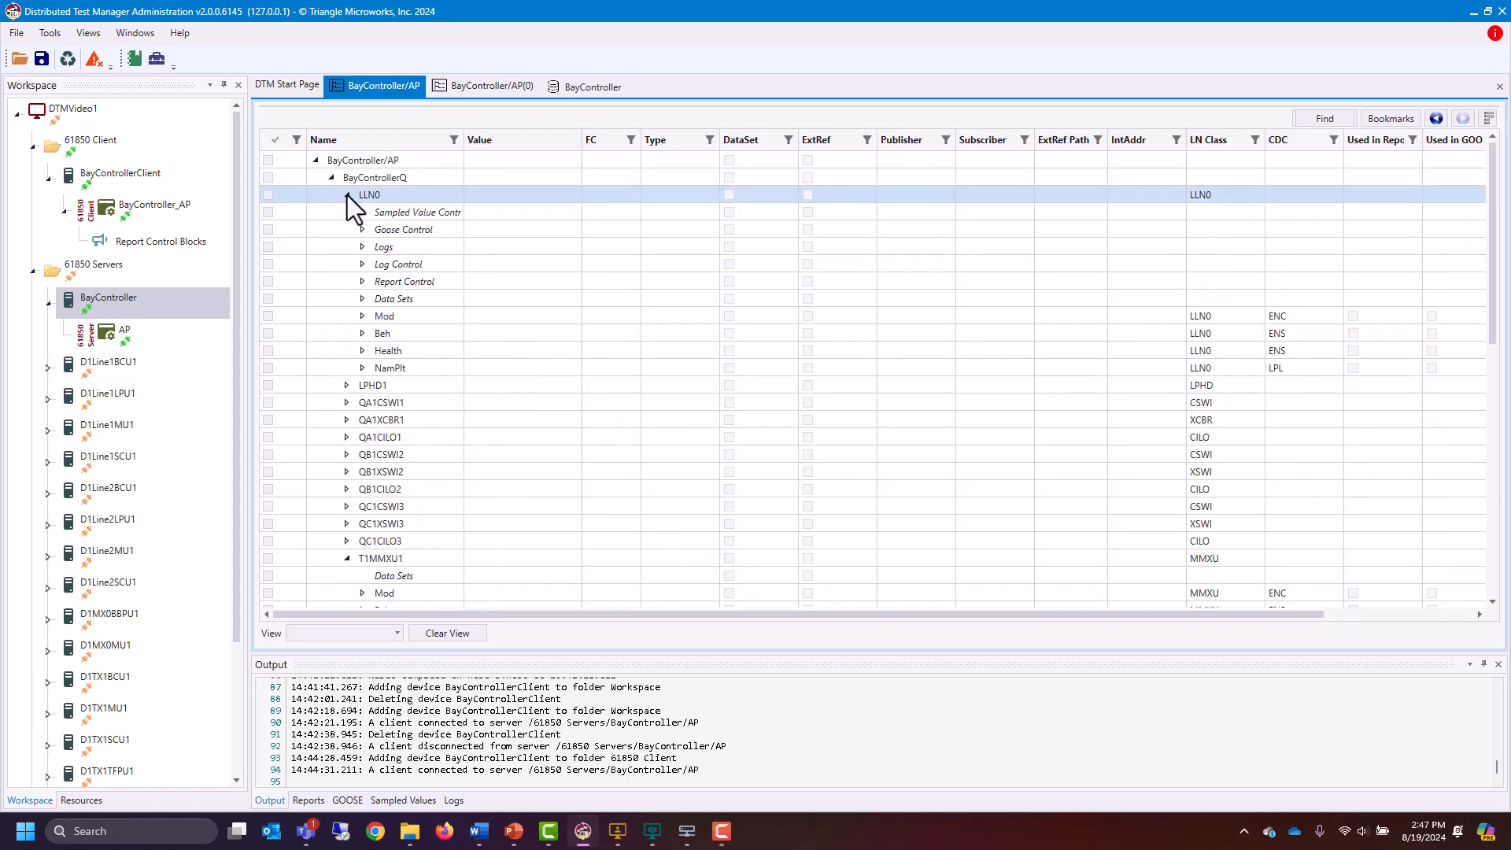
pyautogui.click(361, 297)
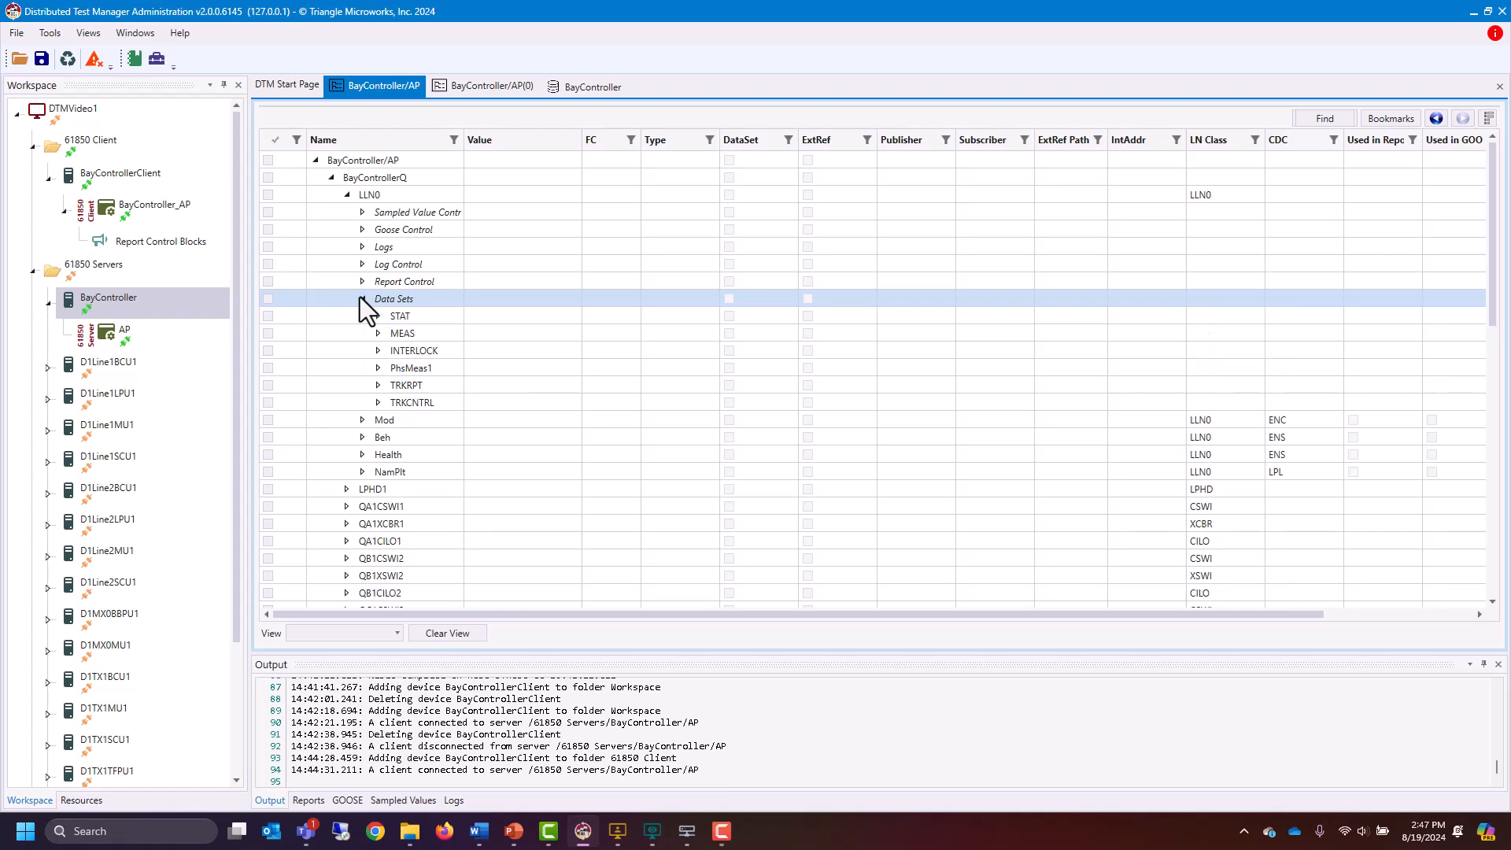
pyautogui.click(379, 371)
pyautogui.moveTo(465, 140); pyautogui.dragTo(604, 148)
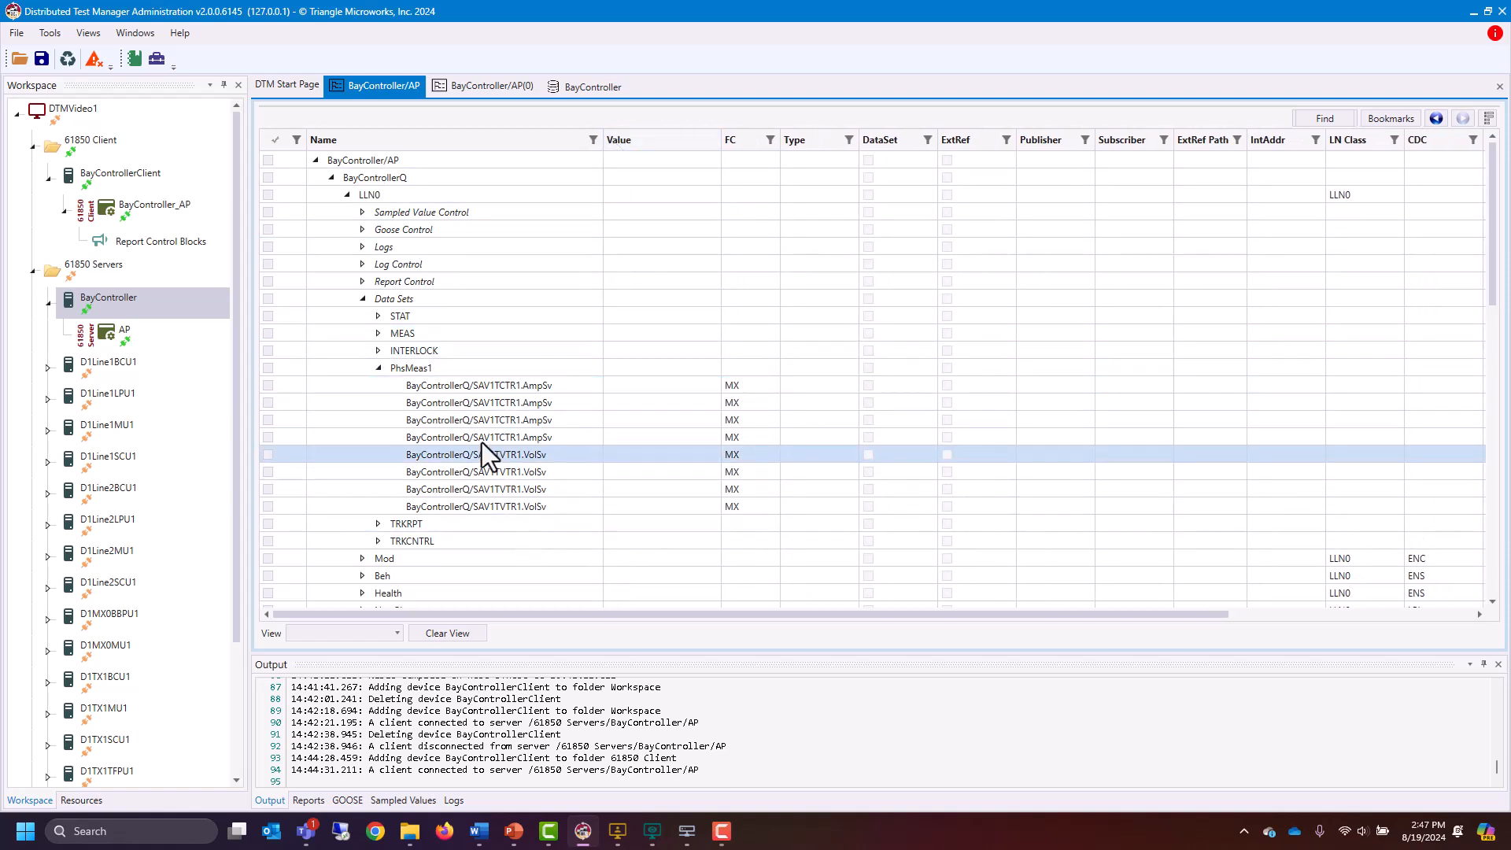
pyautogui.click(377, 333)
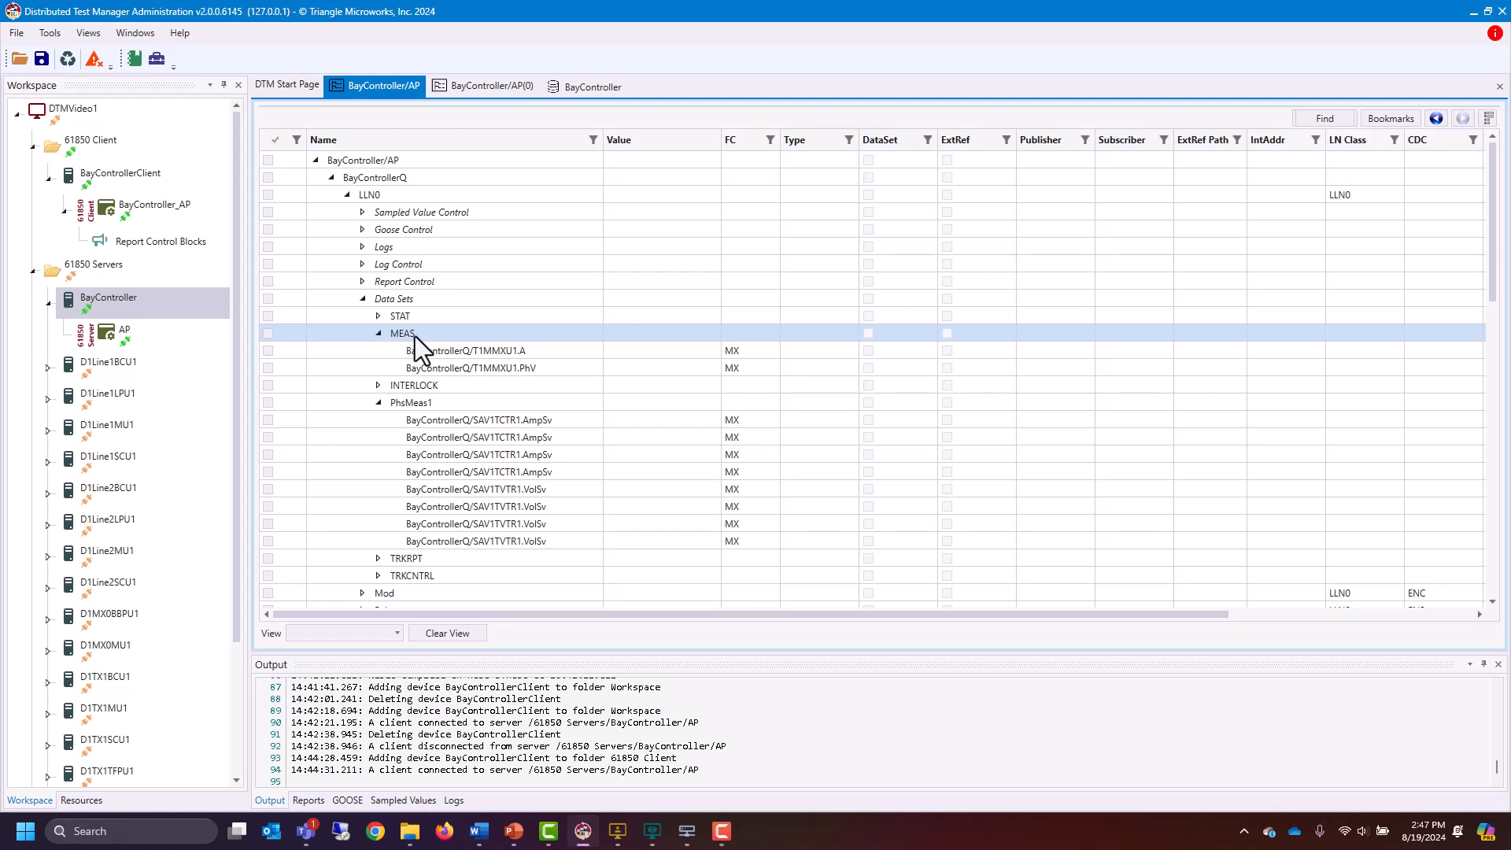
# Expand the brcbMEAS01 report control block under LLN0 and show its full DatSet reference
pyautogui.click(362, 281)
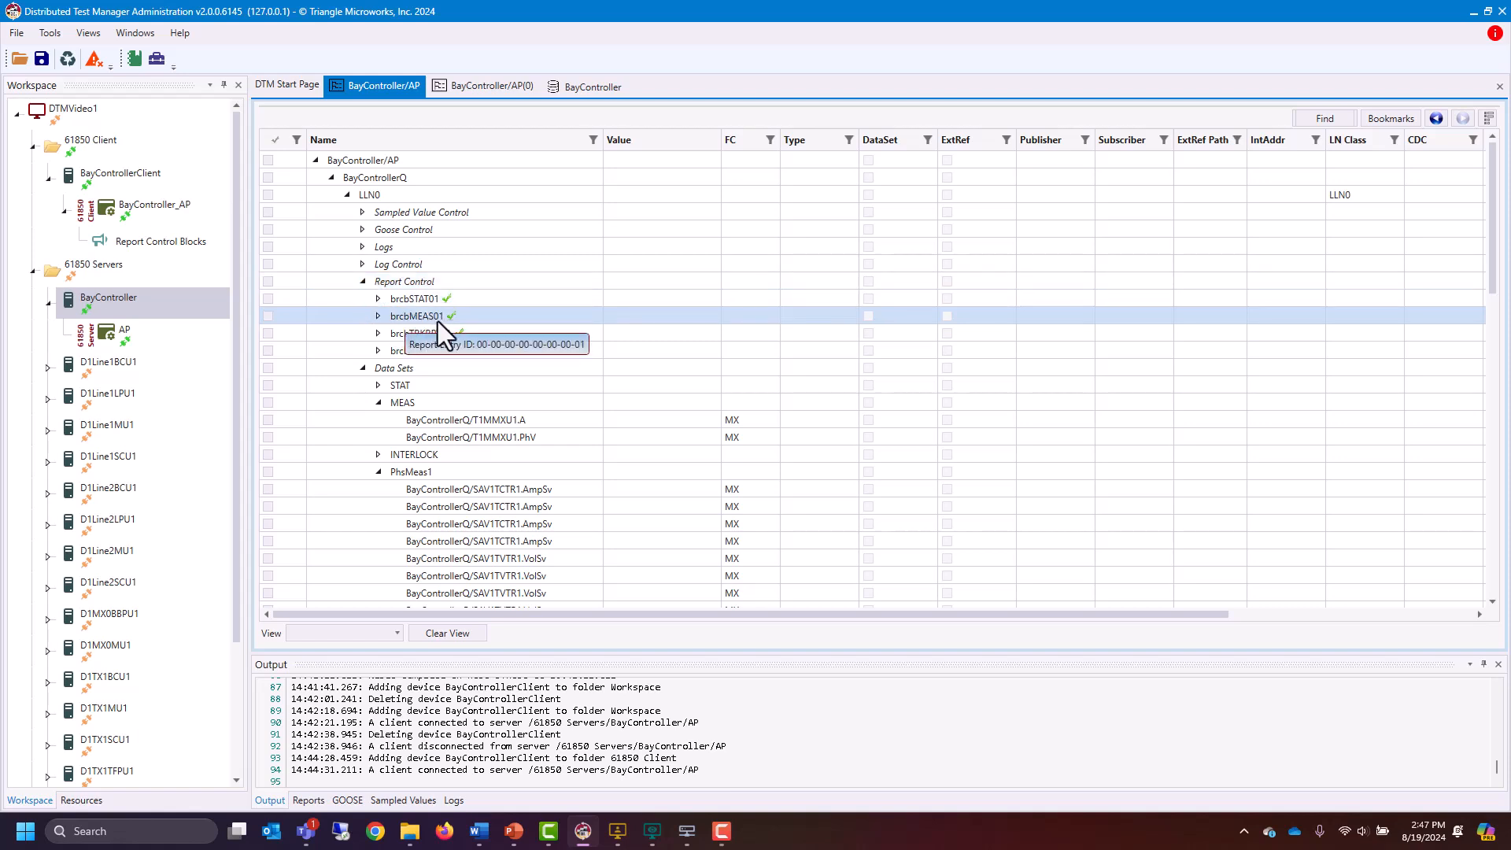
pyautogui.click(378, 317)
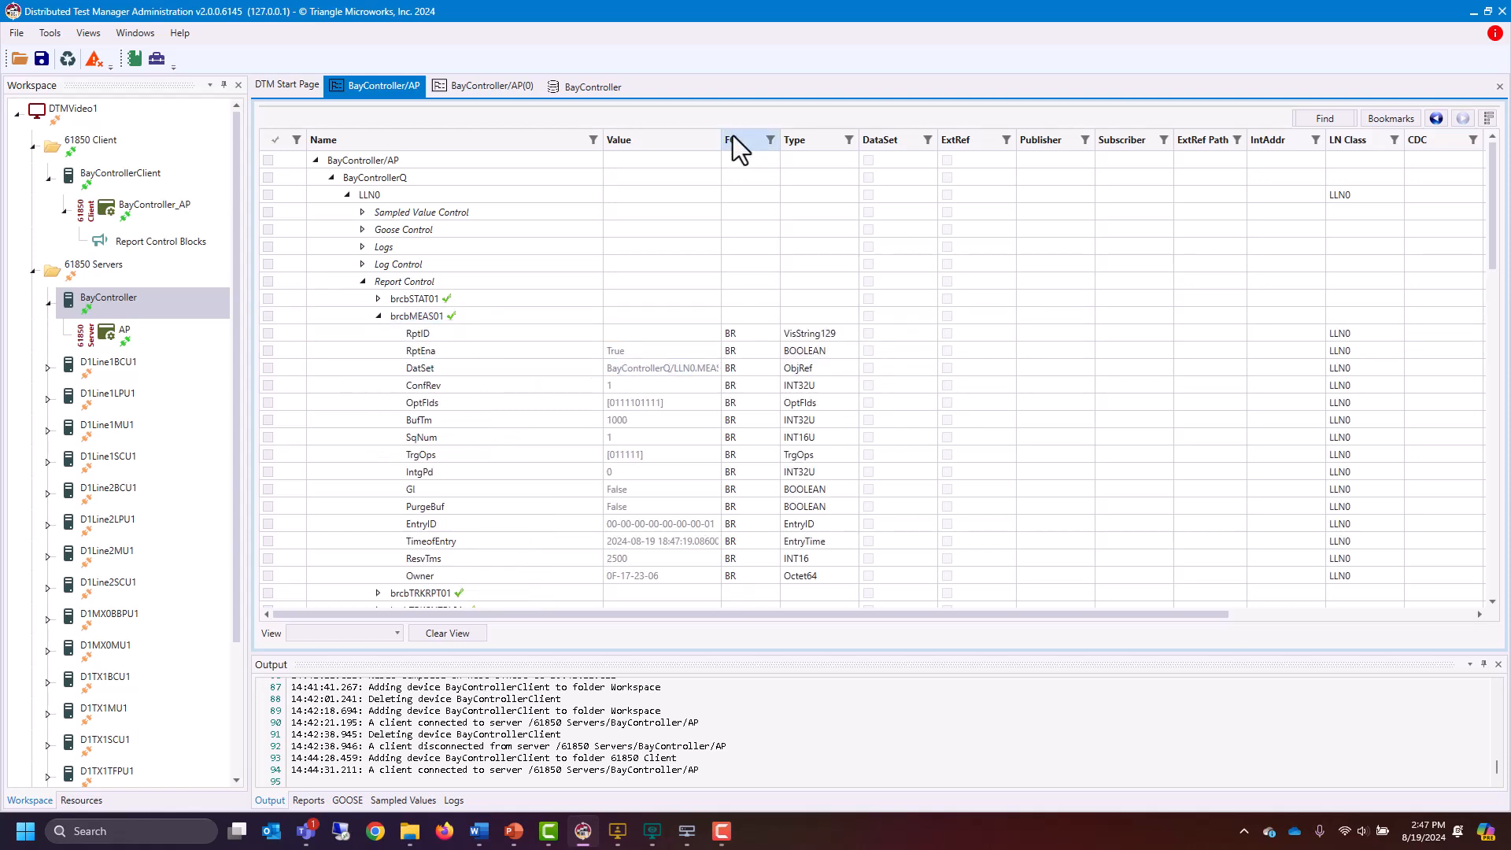
pyautogui.moveTo(721, 138); pyautogui.dragTo(789, 138)
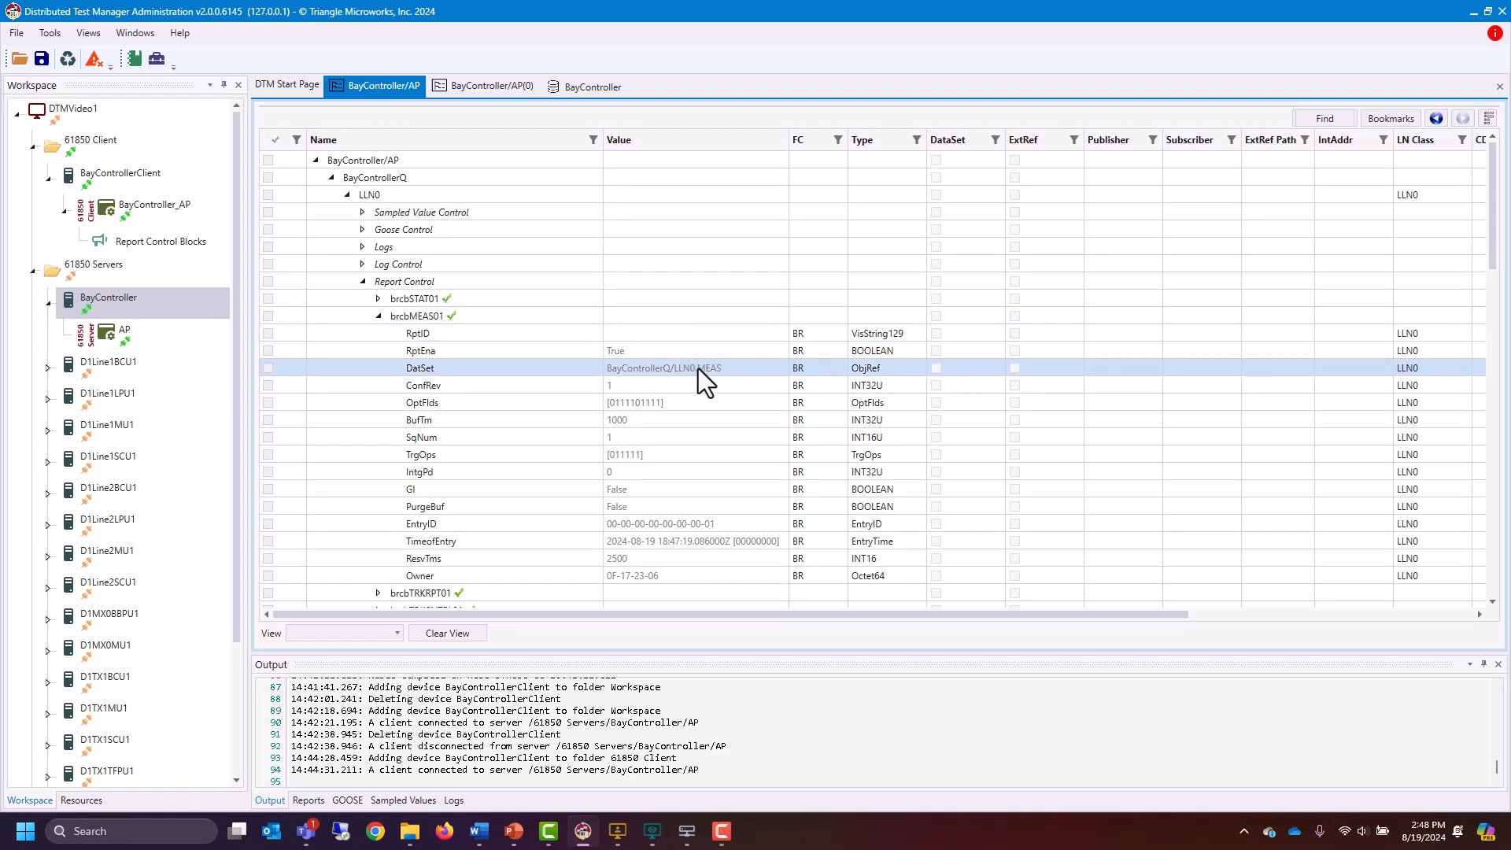
pyautogui.click(480, 81)
pyautogui.click(375, 82)
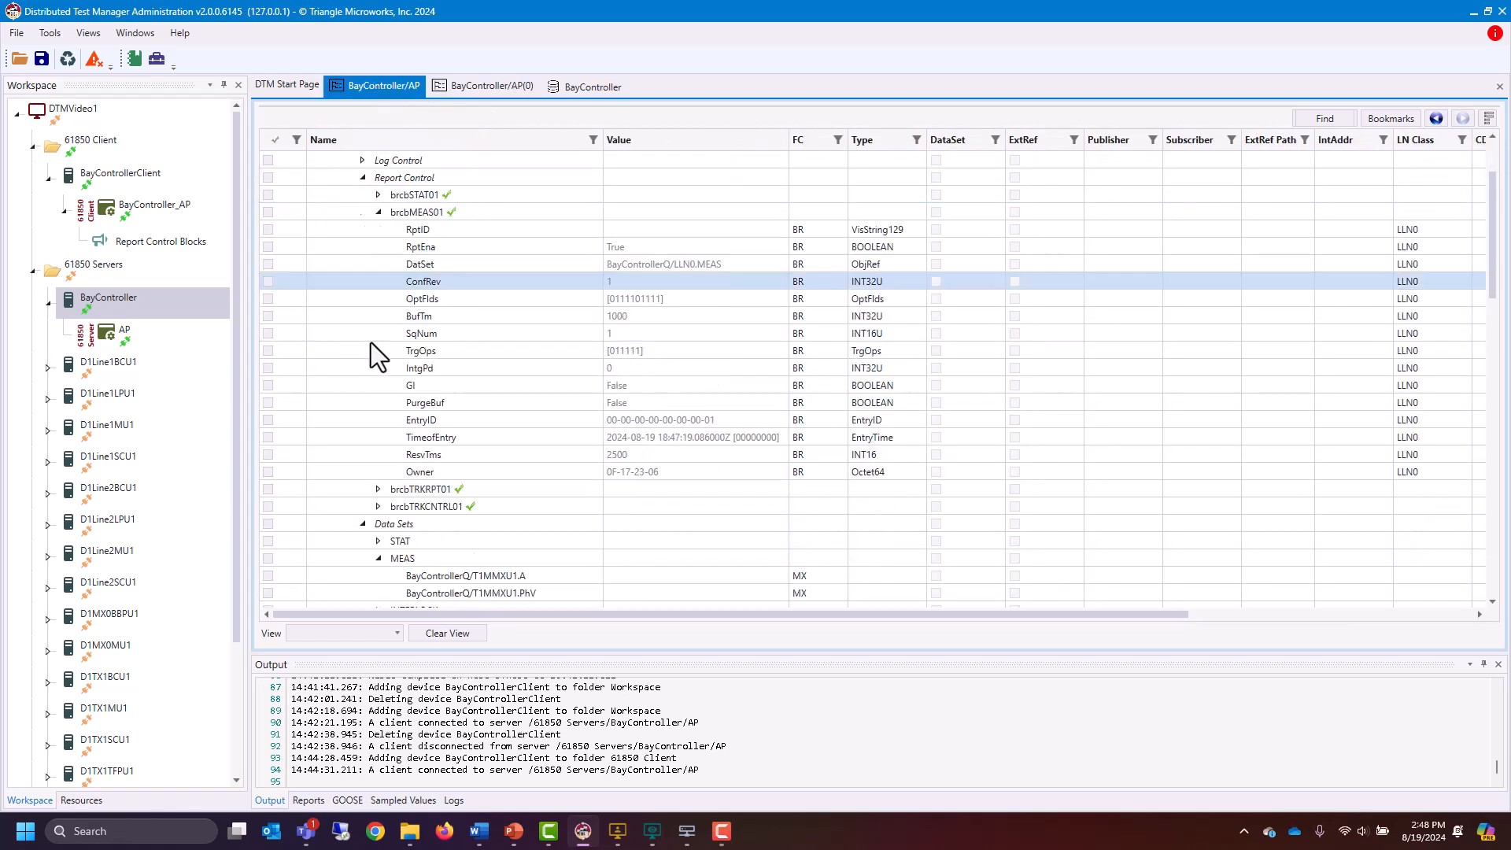
# Collapse the LLN0 details and return to the phsA values of PhV under T1MMXU1
pyautogui.click(331, 178)
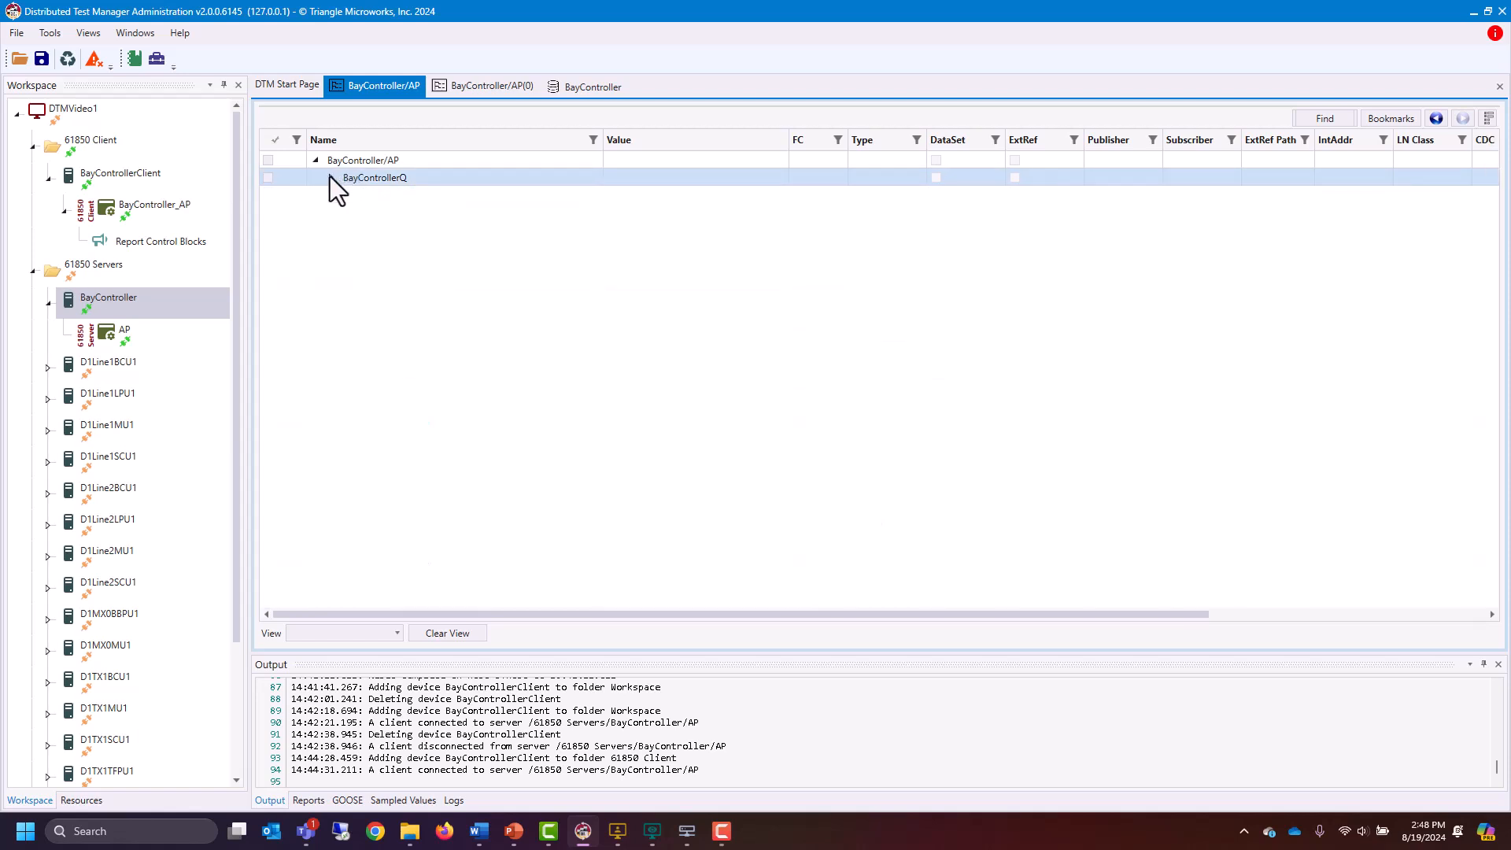
pyautogui.click(331, 177)
pyautogui.click(348, 197)
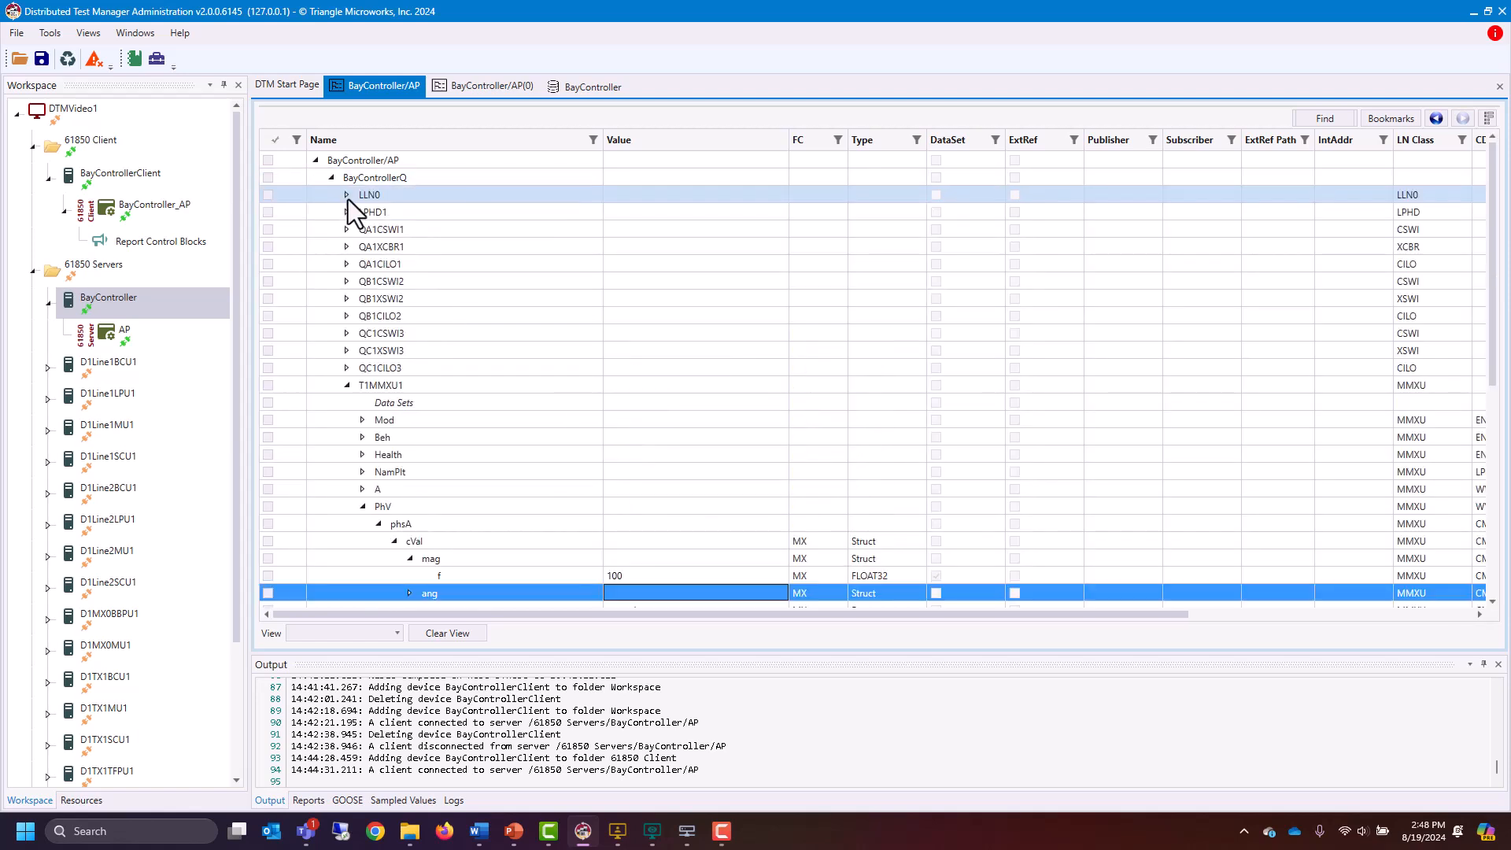
pyautogui.scroll(-2, 390, 395)
pyautogui.click(613, 489)
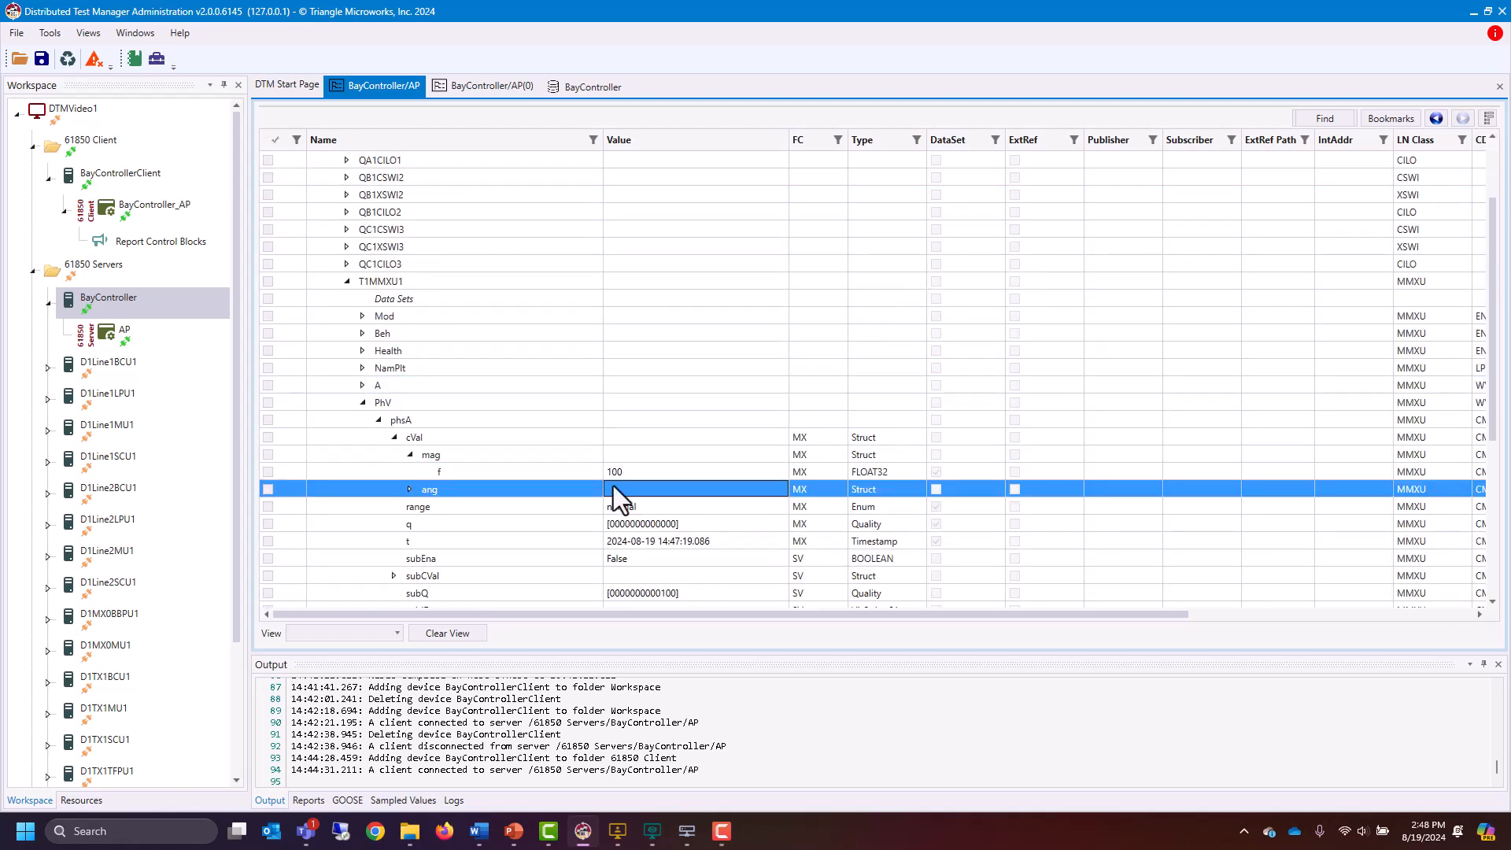
# Show the received reports in an enlarged area and display the data values of the brcbMEAS01 DataChange report
pyautogui.click(307, 799)
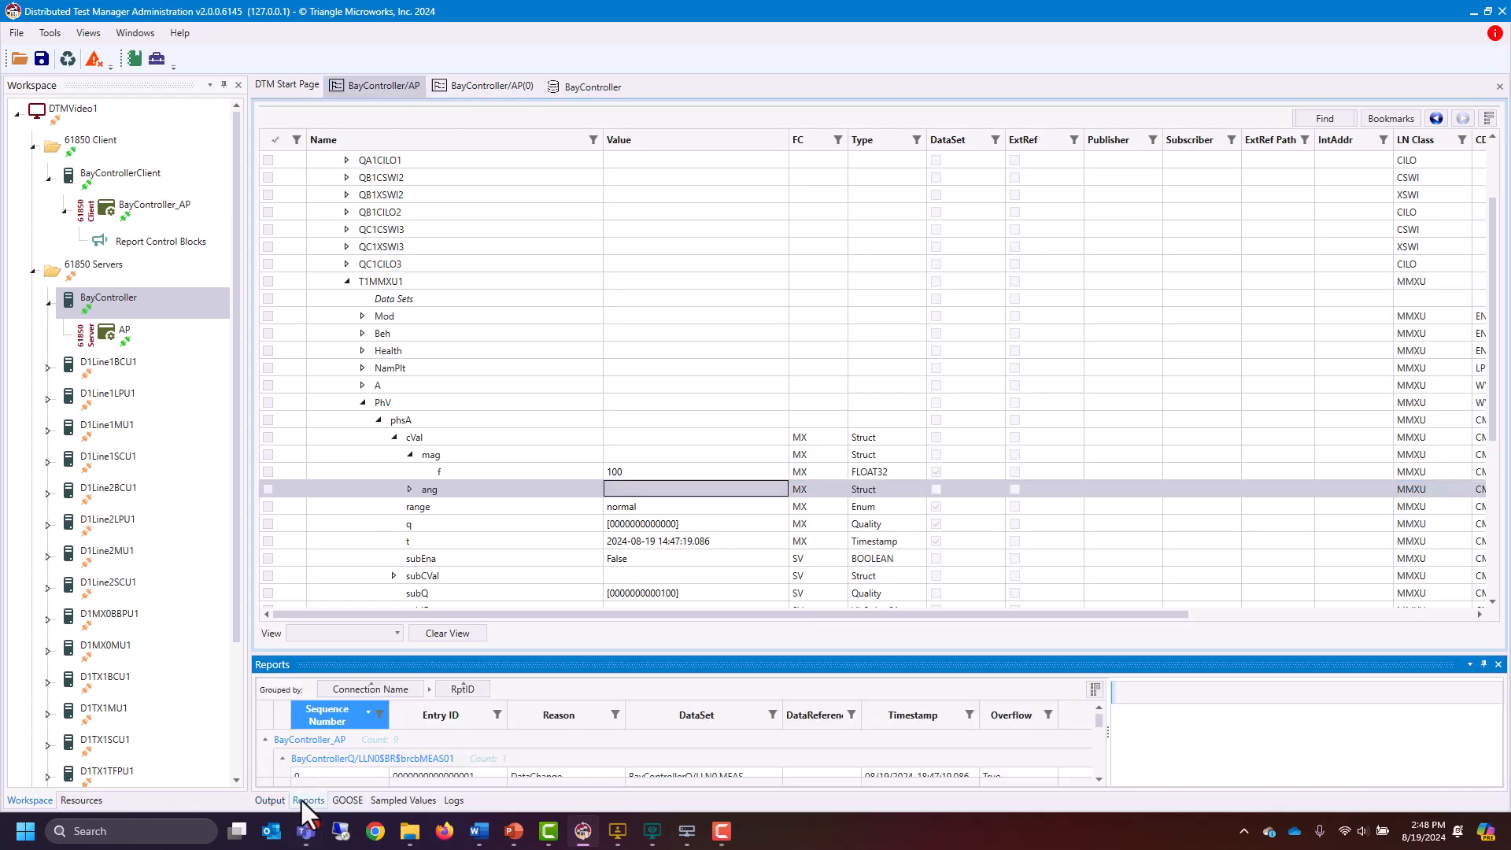
pyautogui.moveTo(518, 656); pyautogui.dragTo(530, 513)
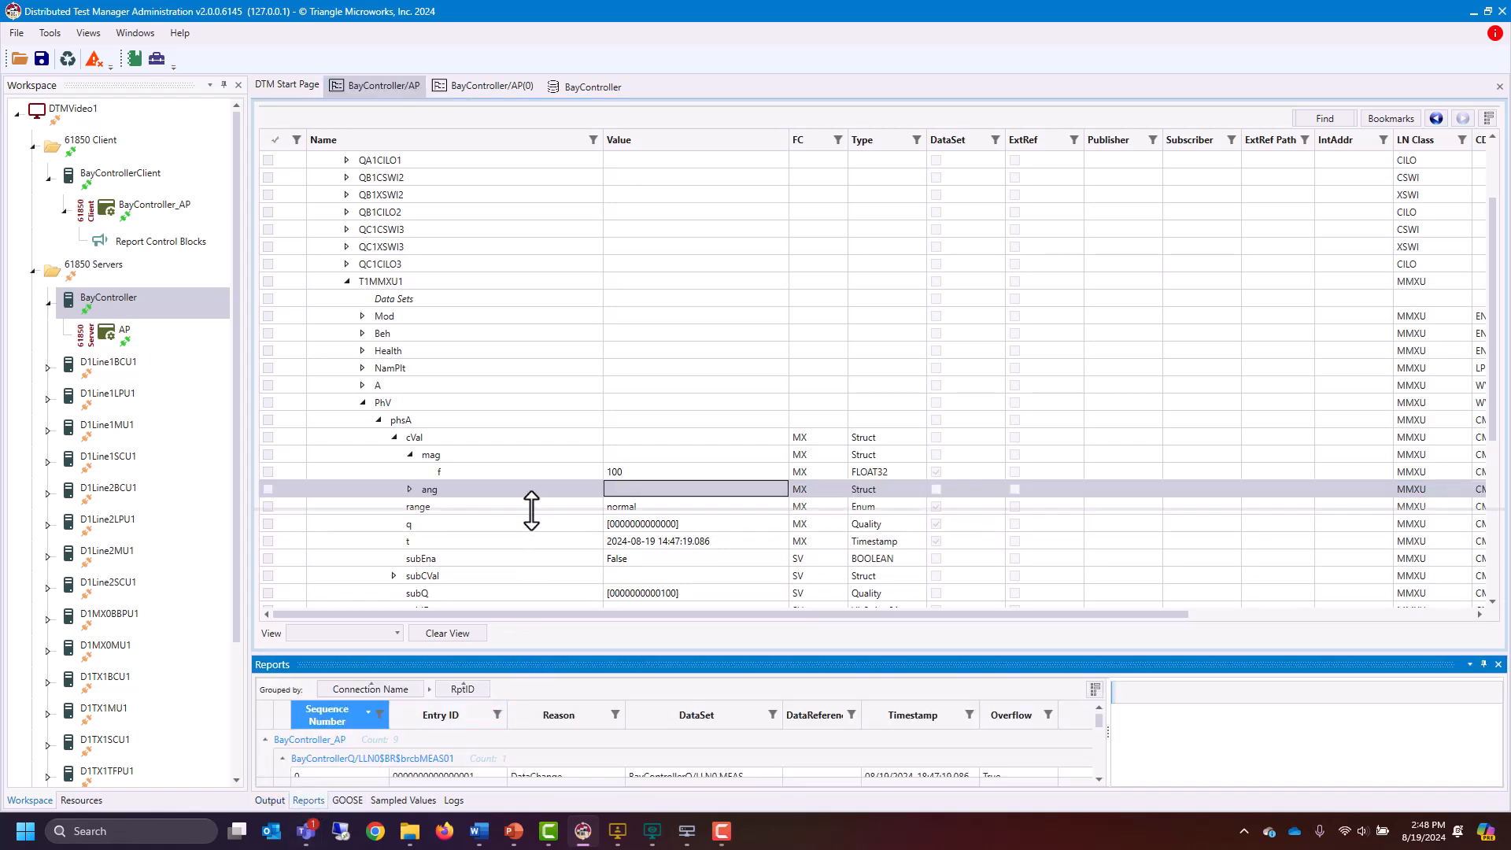
pyautogui.scroll(-1, 517, 706)
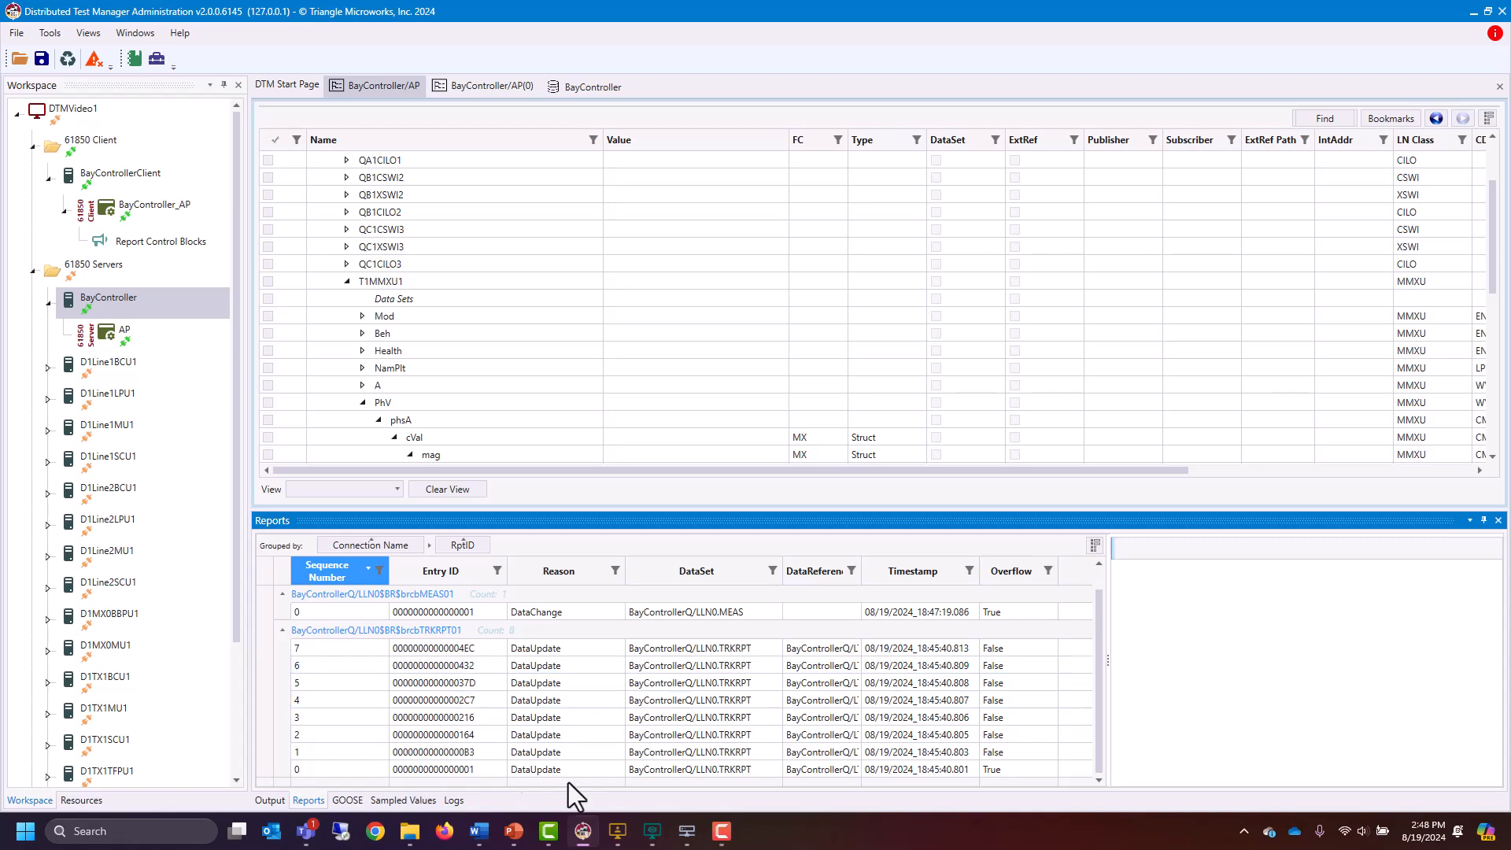
pyautogui.scroll(1, 583, 723)
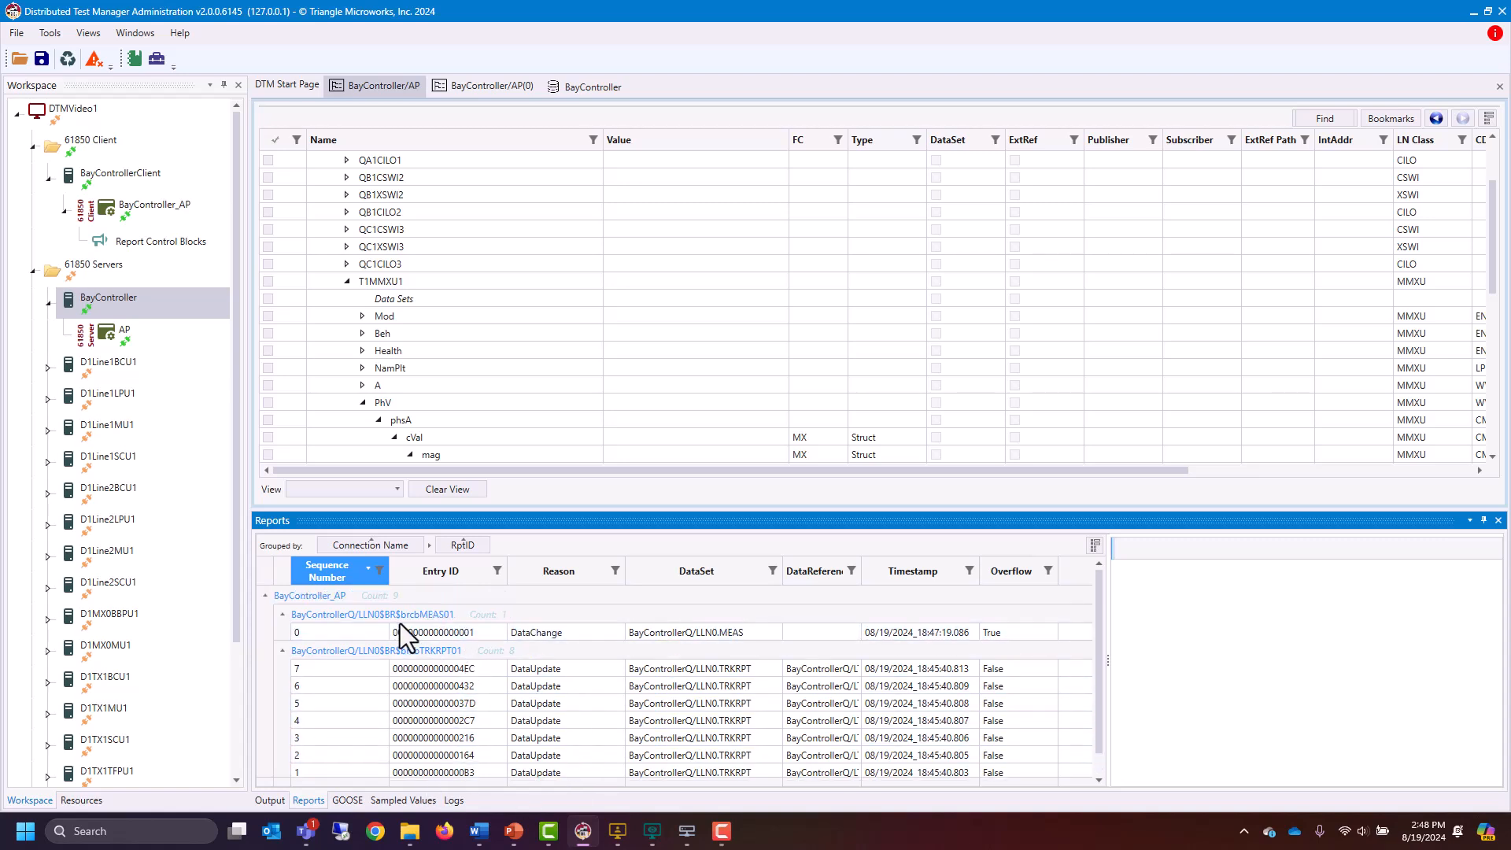
pyautogui.click(541, 635)
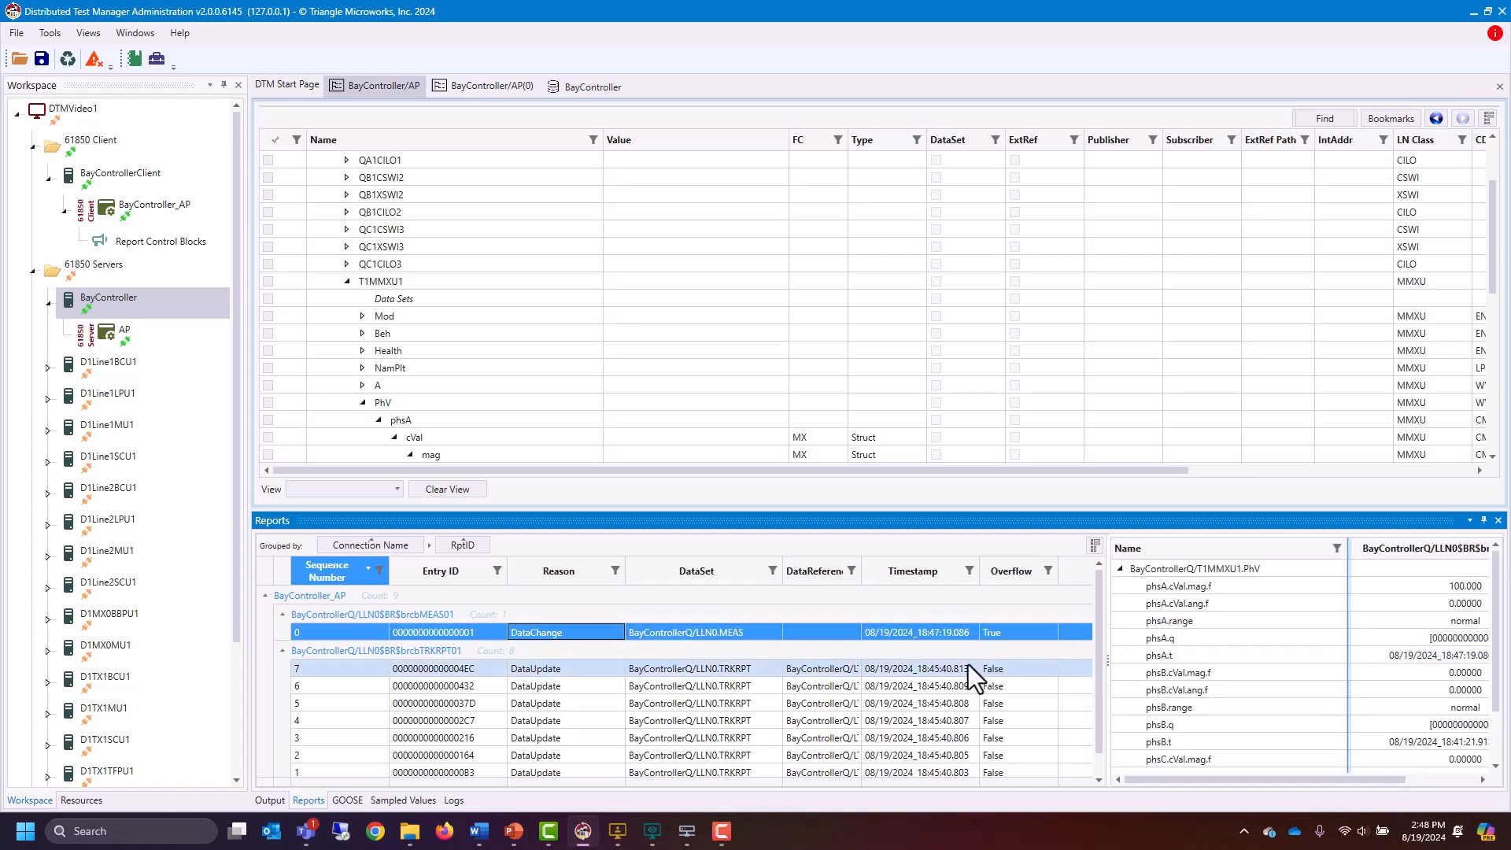
pyautogui.moveTo(1104, 664); pyautogui.dragTo(836, 663)
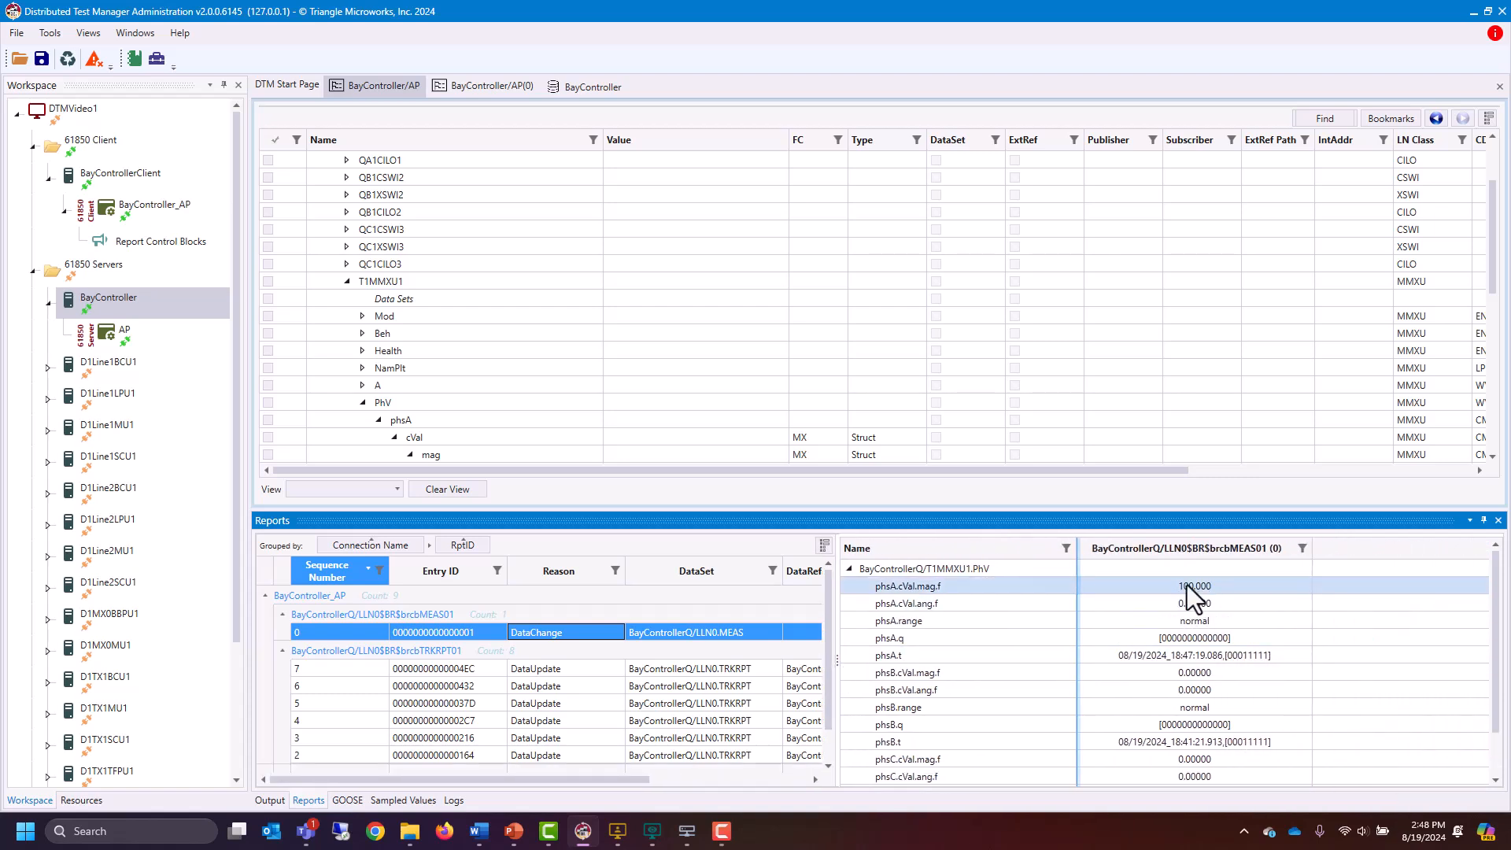
# Set the phsA magnitude f under T1MMXU1 PhV to 200 and compare the values of both brcbMEAS01 reports side by side
pyautogui.scroll(-3, 654, 329)
pyautogui.click(659, 318)
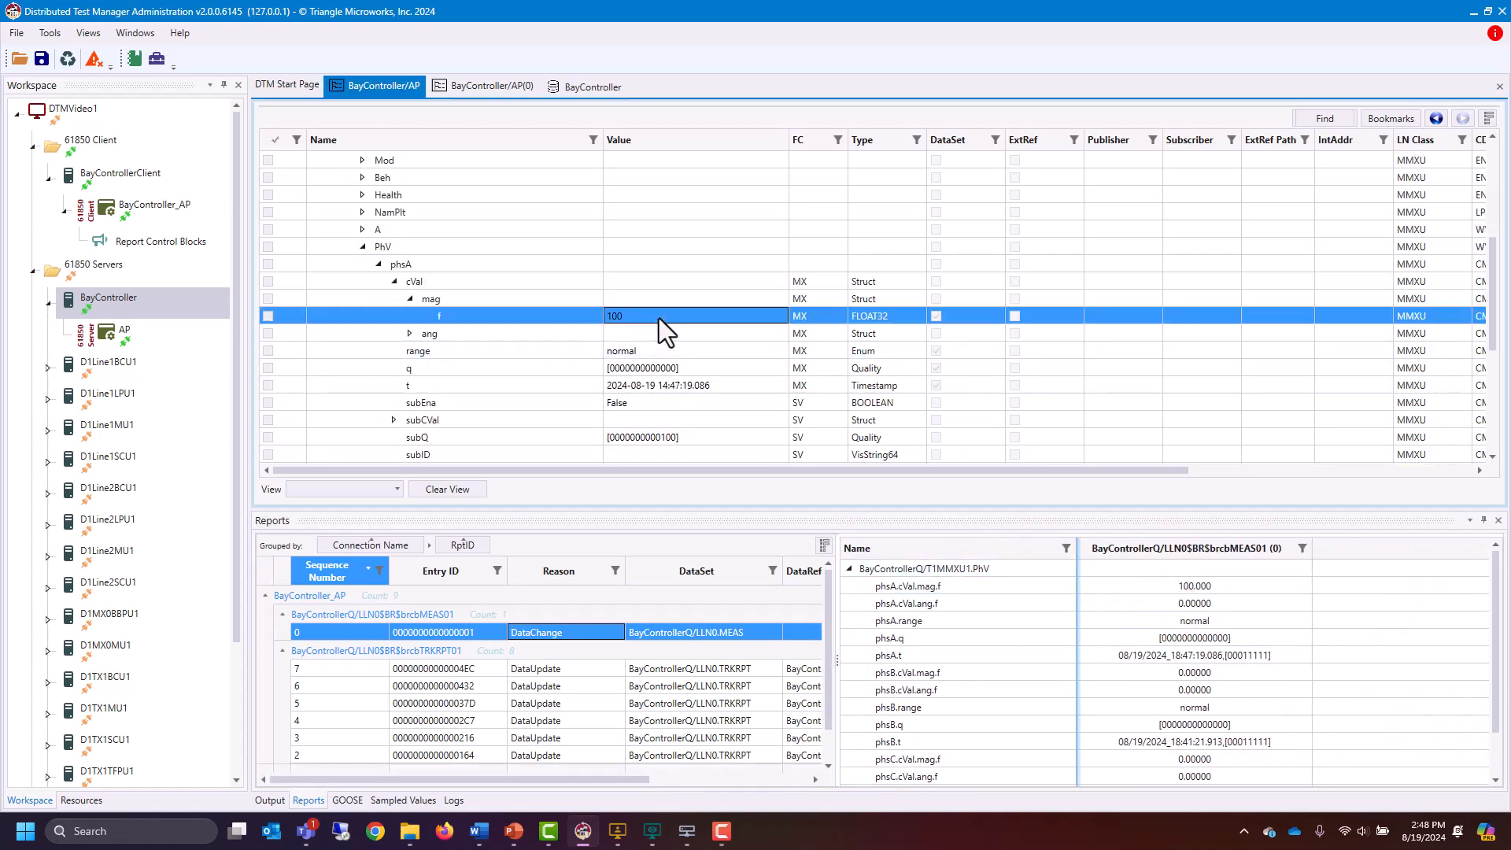
pyautogui.write('200')
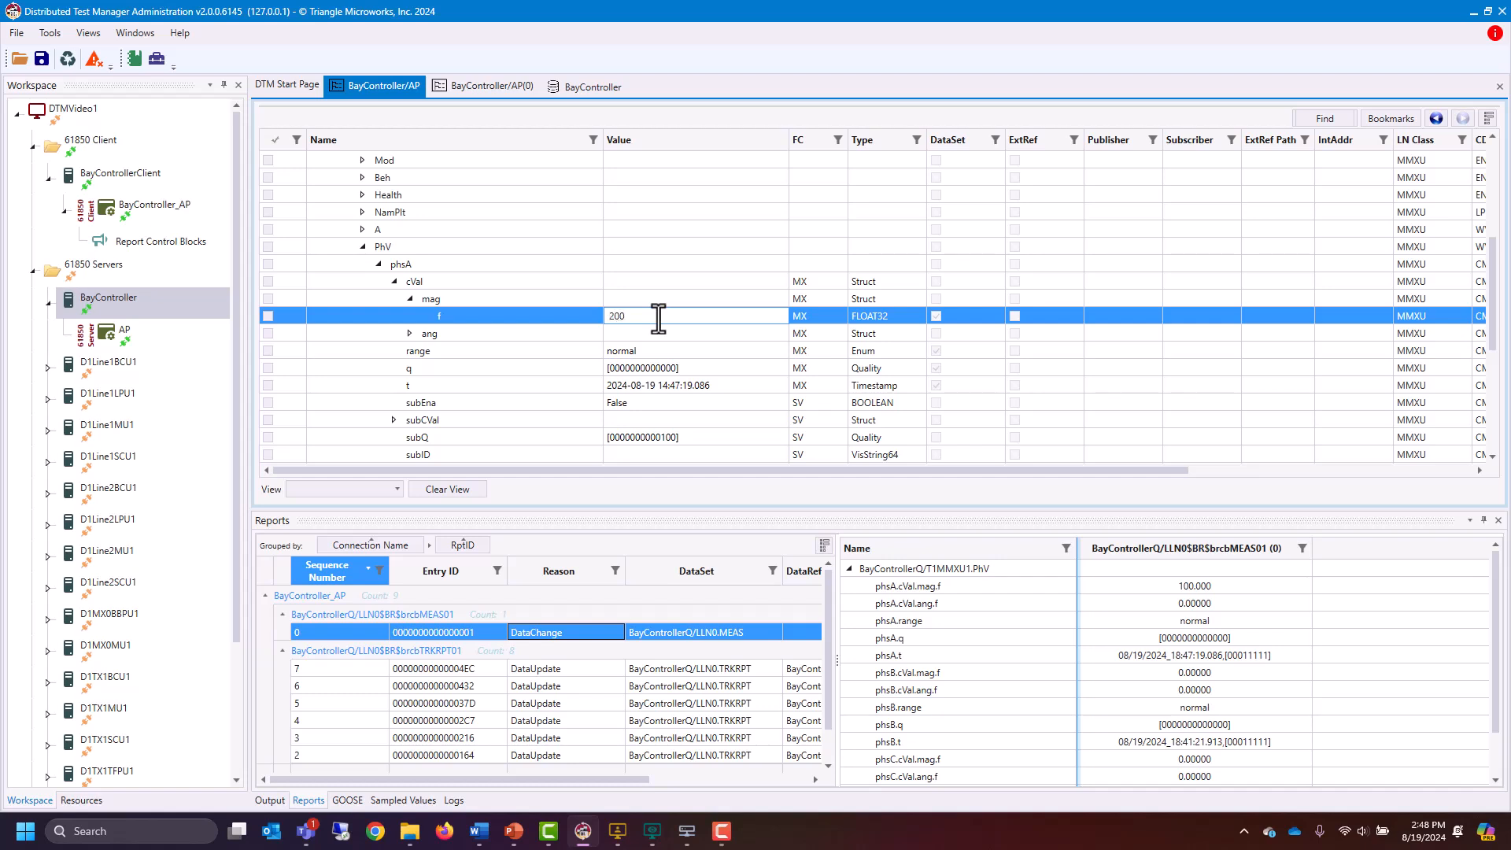
pyautogui.click(723, 298)
pyautogui.click(687, 265)
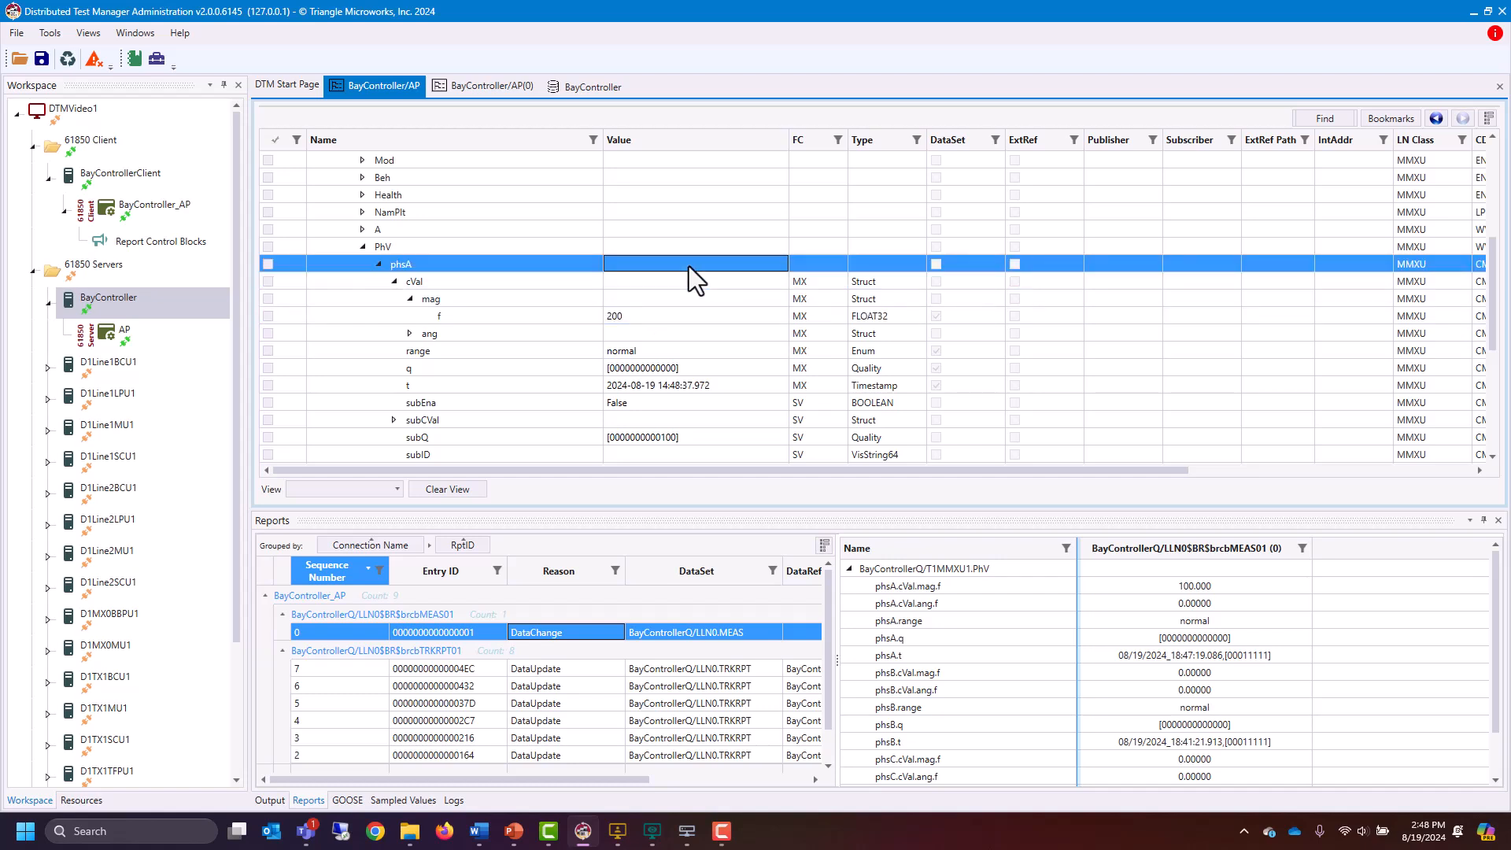
pyautogui.keyDown('ctrl'); pyautogui.click(576, 634); pyautogui.keyUp('ctrl')
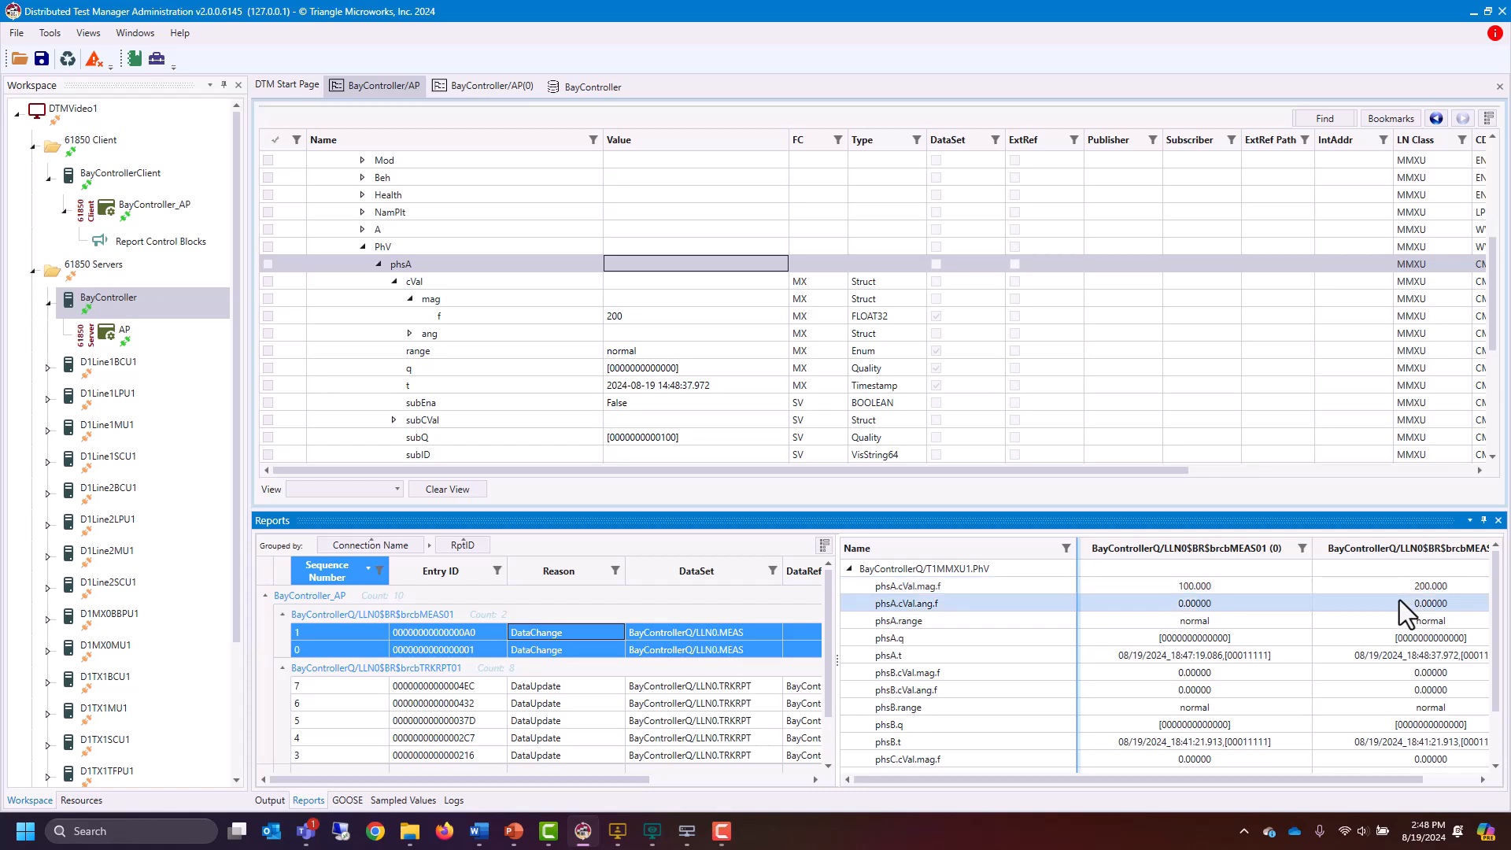
# Add automatic data changes to the BayController server's AP and list the attributes of the BayControllerQ/LLN0.STAT data set in the editor
pyautogui.rightClick(113, 333)
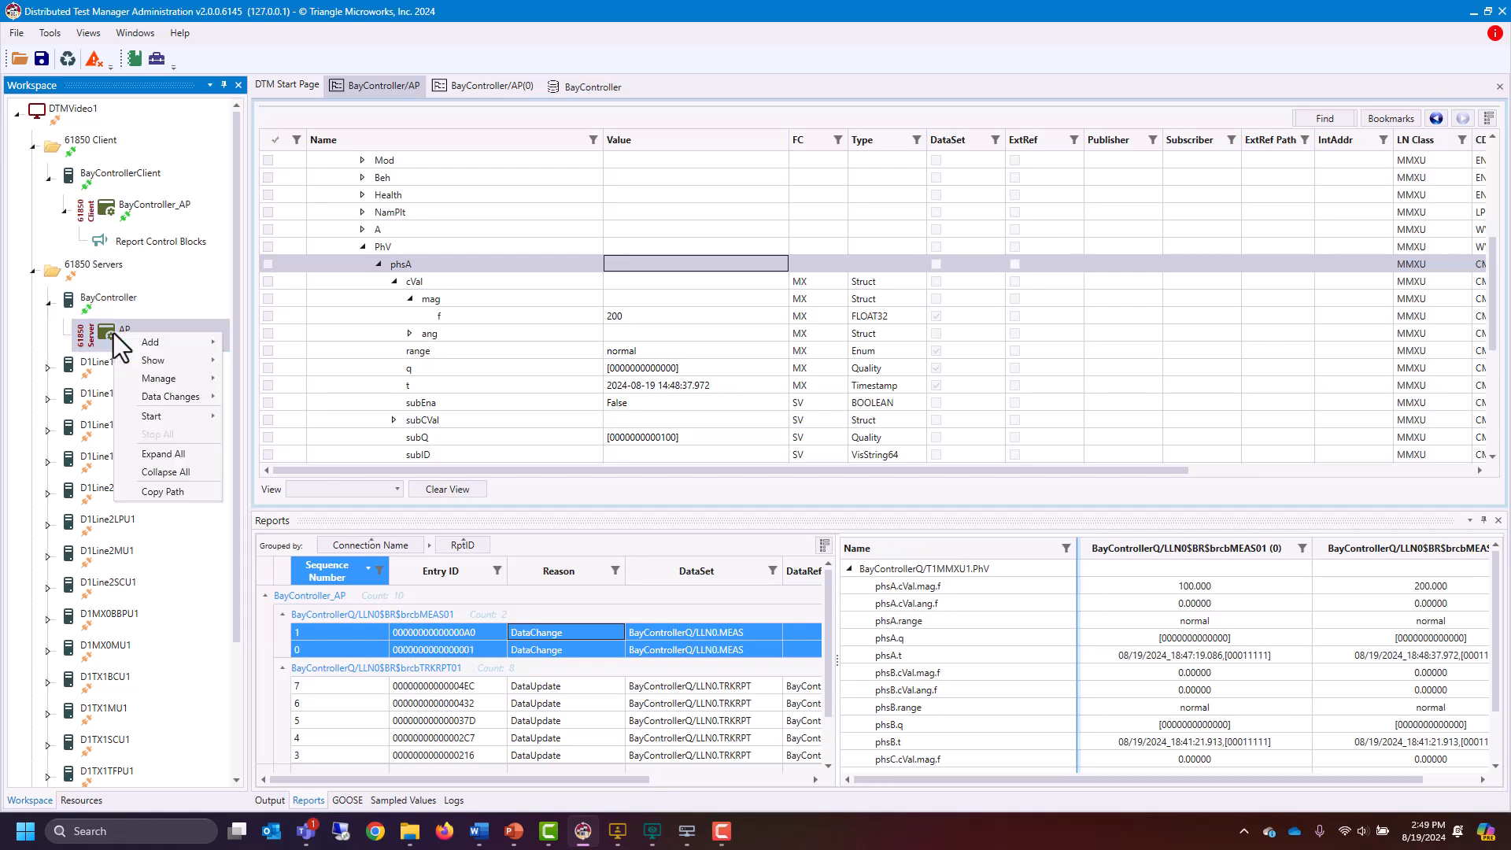
pyautogui.moveTo(178, 395)
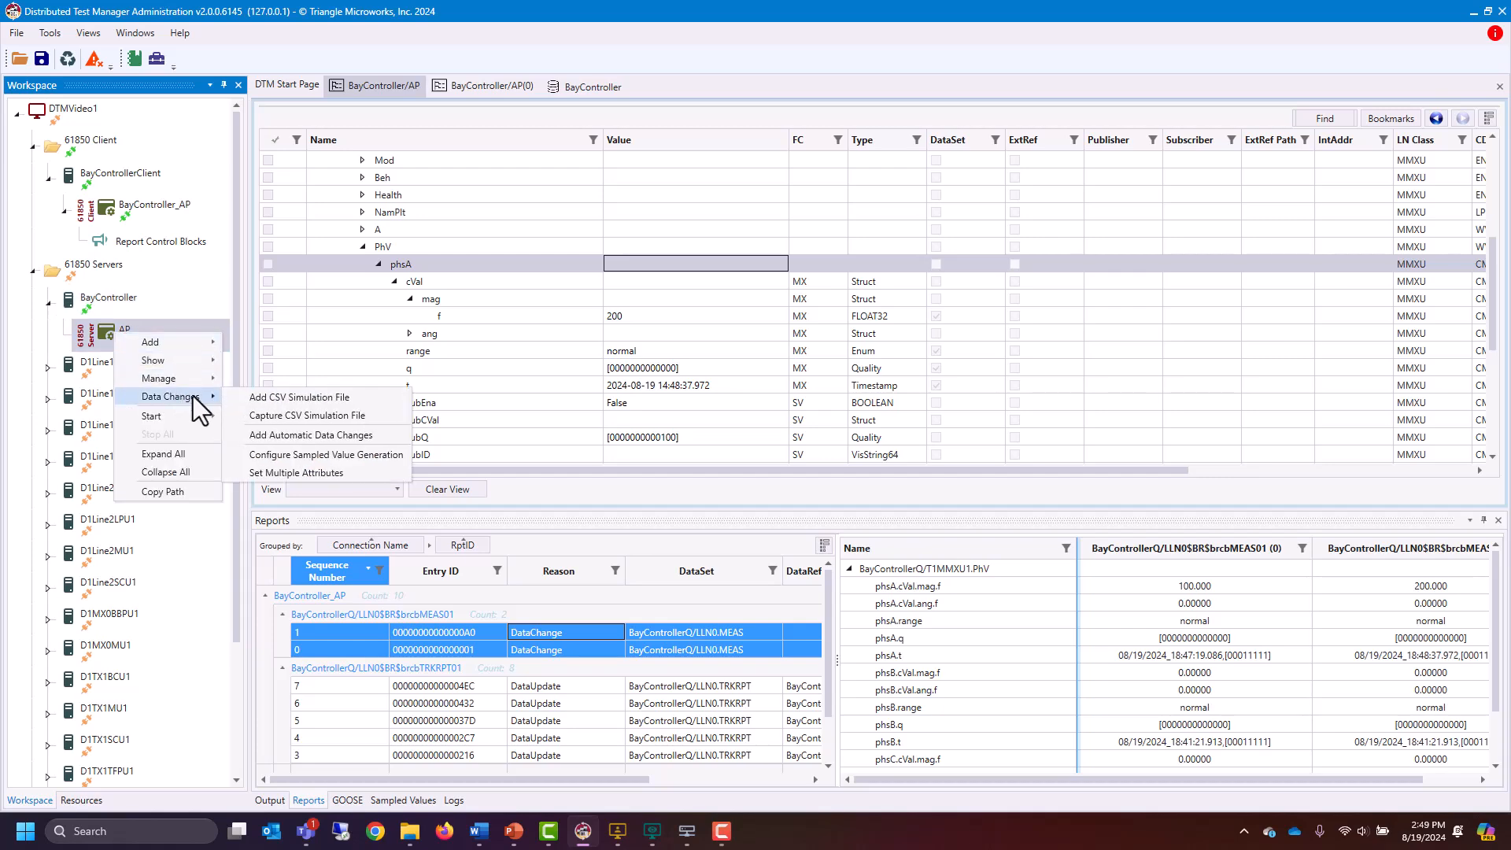
pyautogui.click(364, 441)
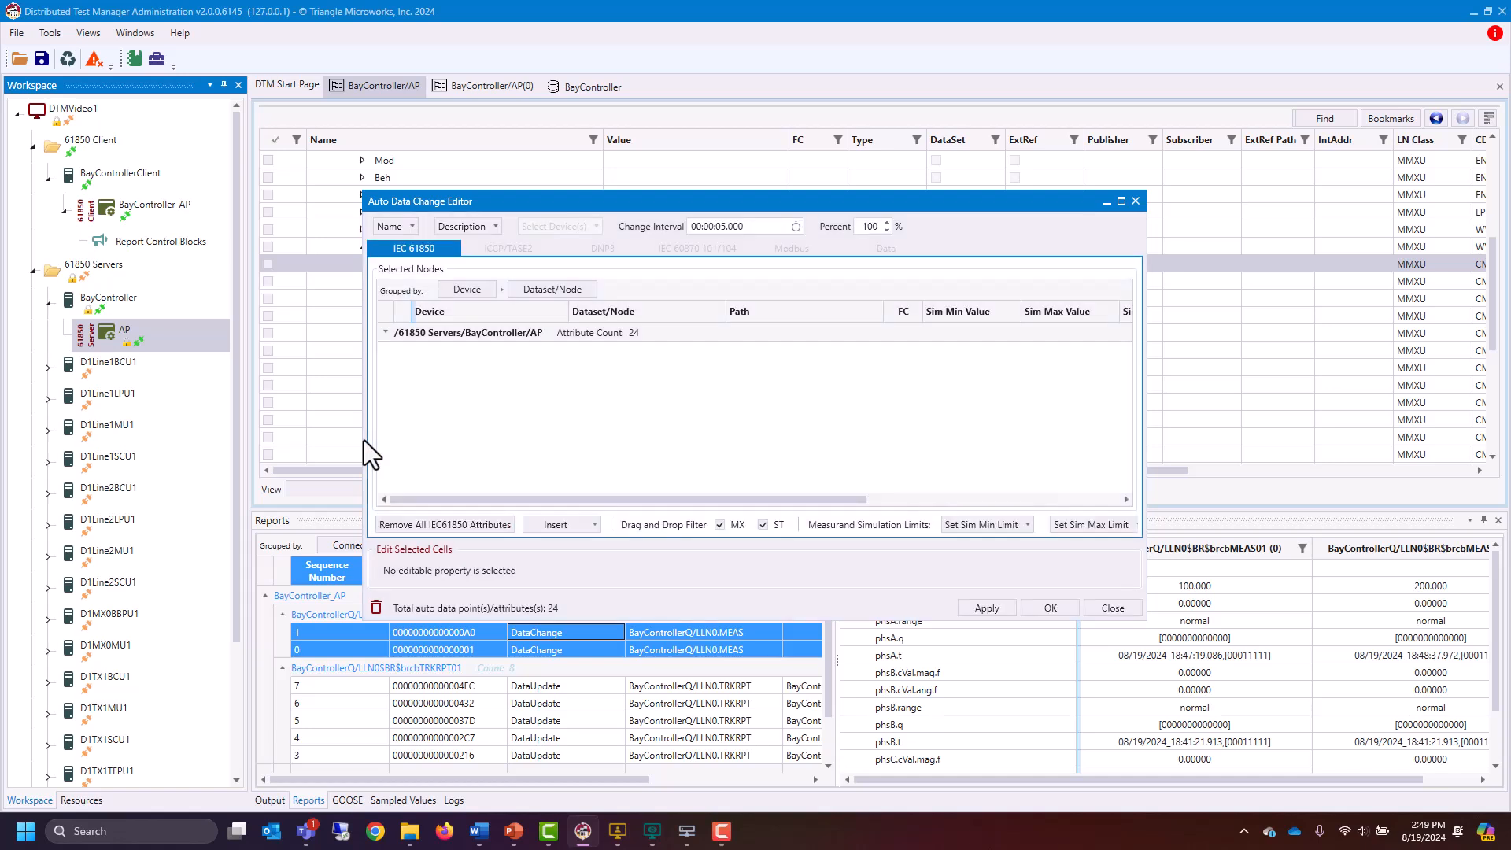
pyautogui.moveTo(621, 198); pyautogui.dragTo(911, 193)
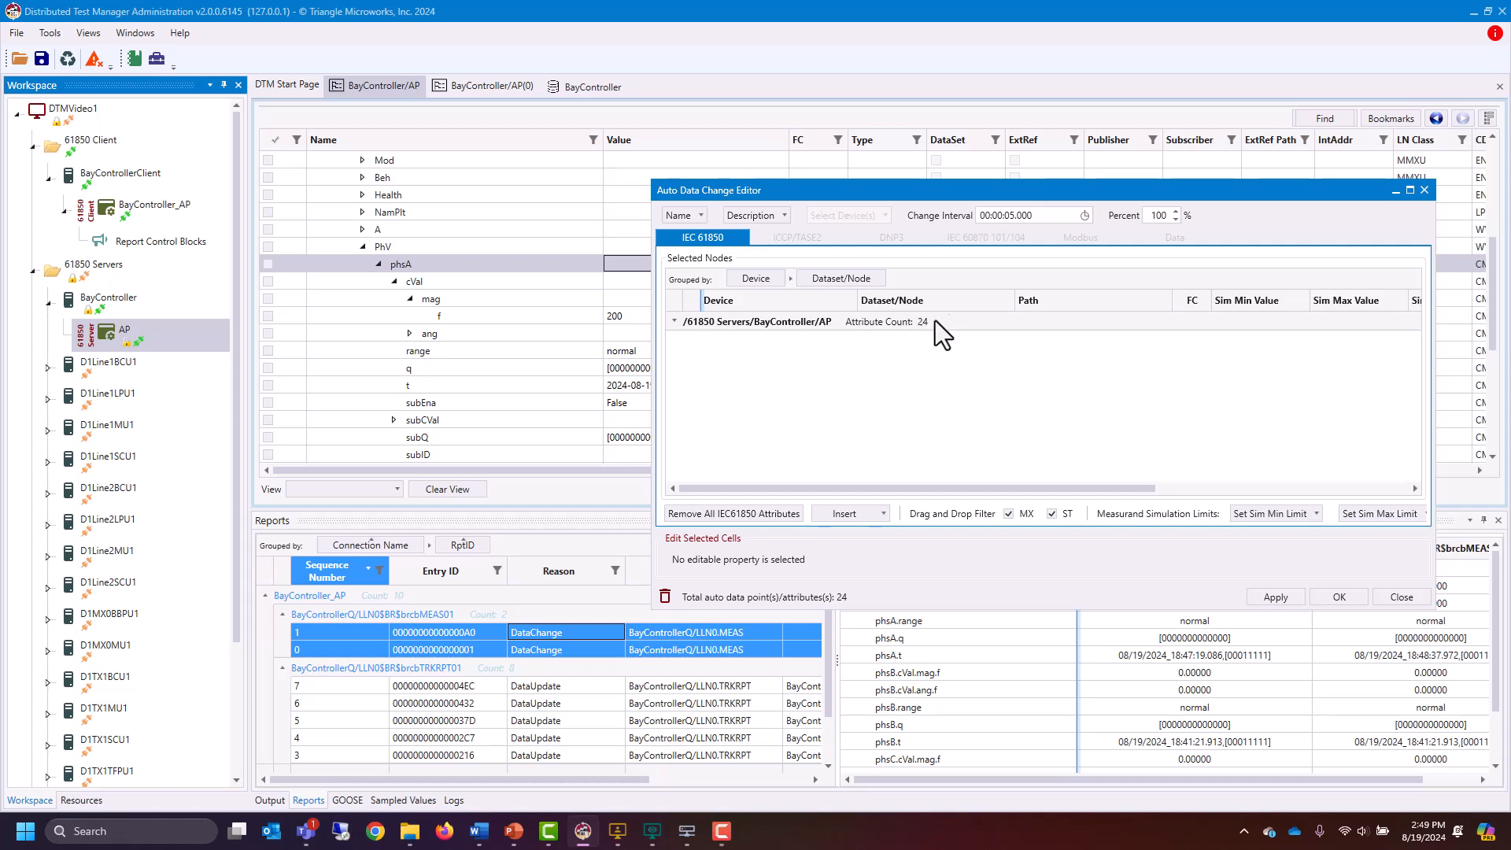
pyautogui.click(675, 321)
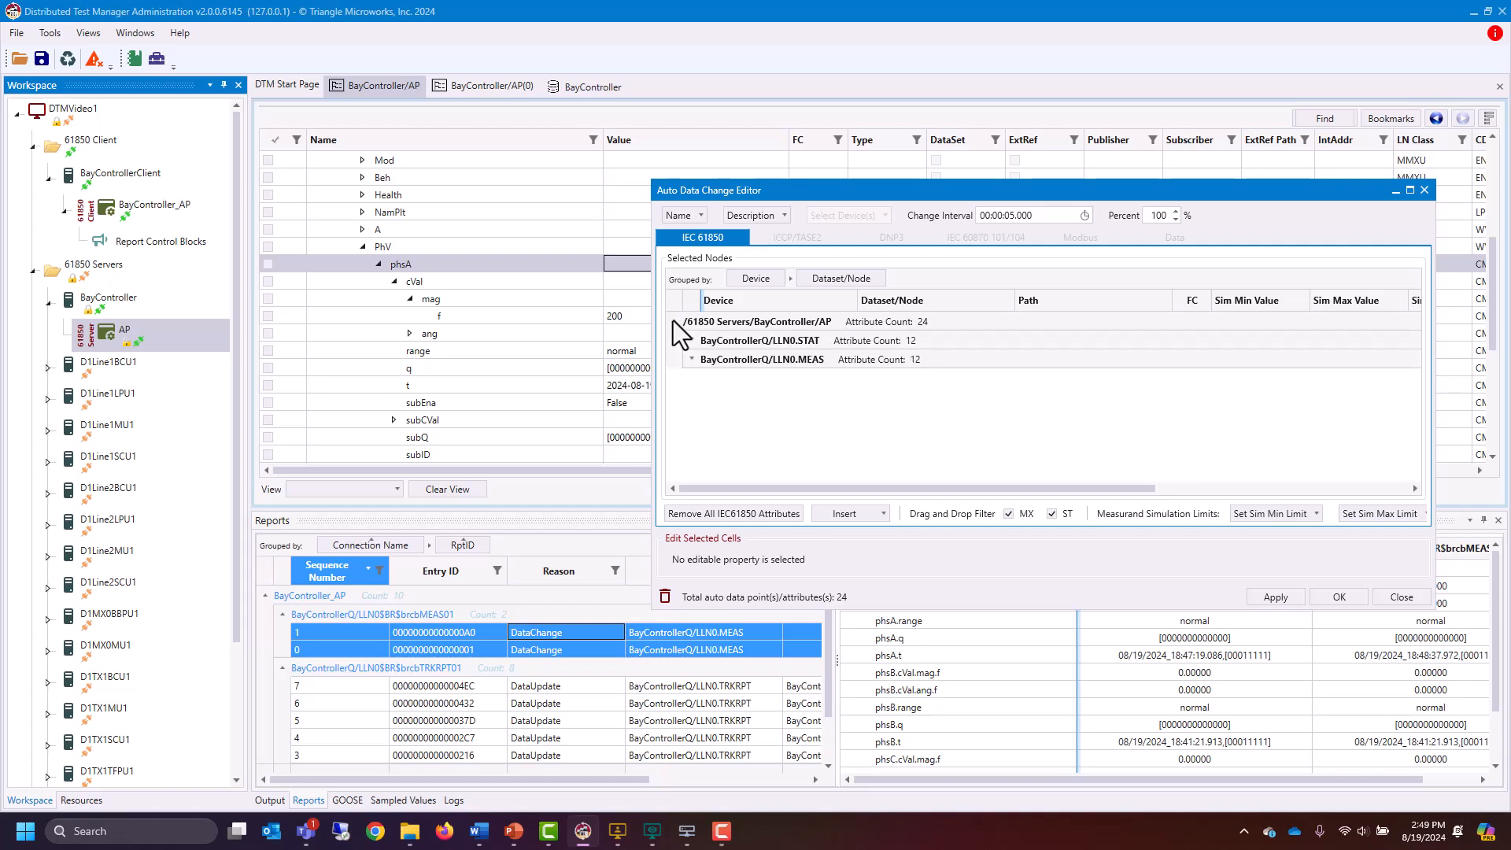
pyautogui.click(692, 340)
pyautogui.moveTo(551, 318); pyautogui.dragTo(593, 318)
pyautogui.moveTo(786, 393)
pyautogui.mouseDown()
pyautogui.moveTo(699, 530)
pyautogui.moveTo(672, 609)
pyautogui.moveTo(825, 391)
pyautogui.moveTo(806, 394)
pyautogui.mouseUp()
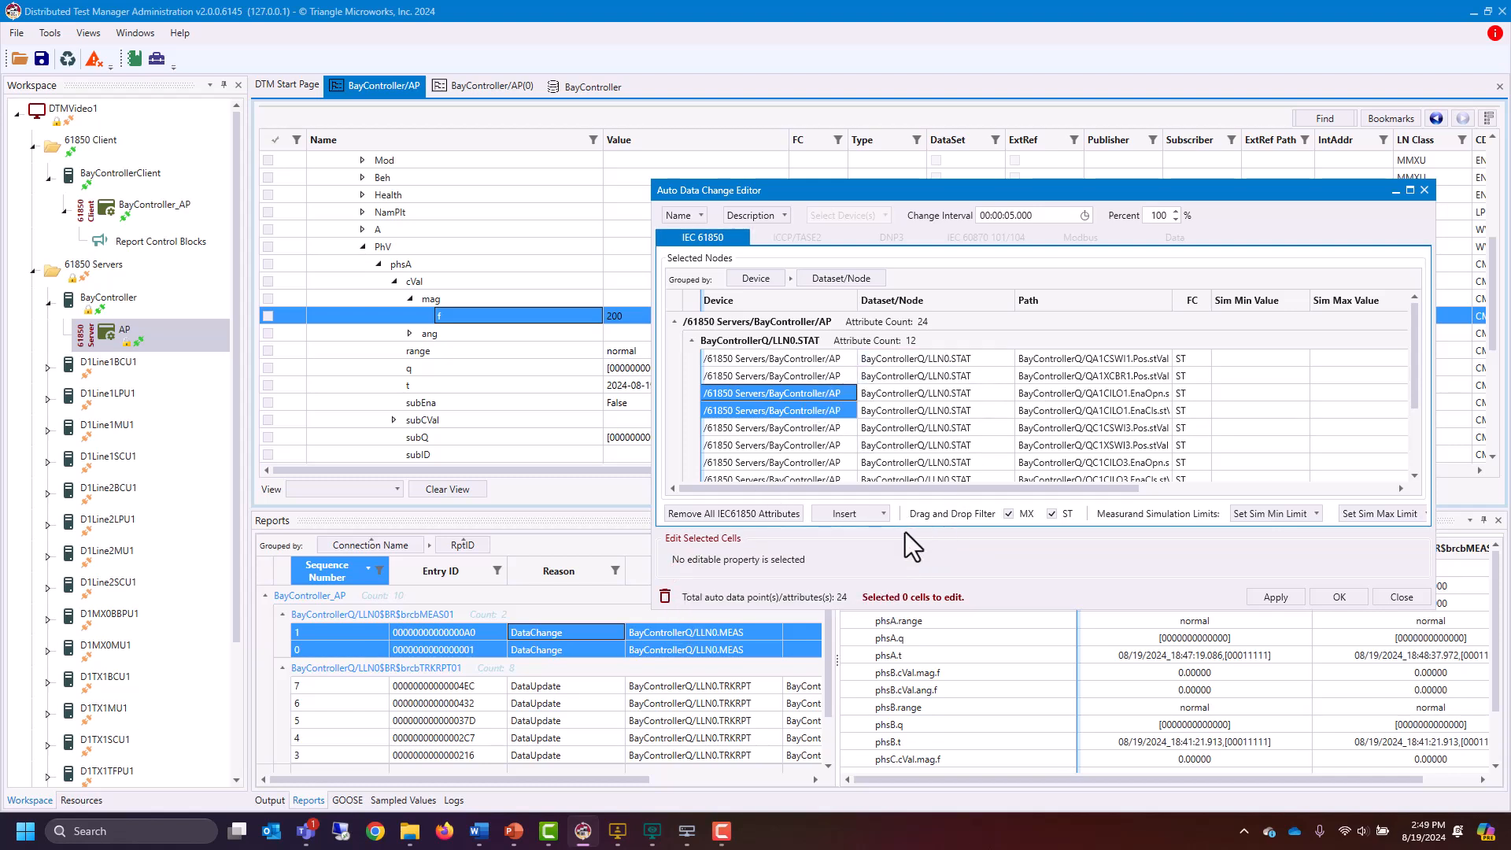
# Set the automatic data change interval to 00:00:02.000 and accept the settings
pyautogui.click(874, 516)
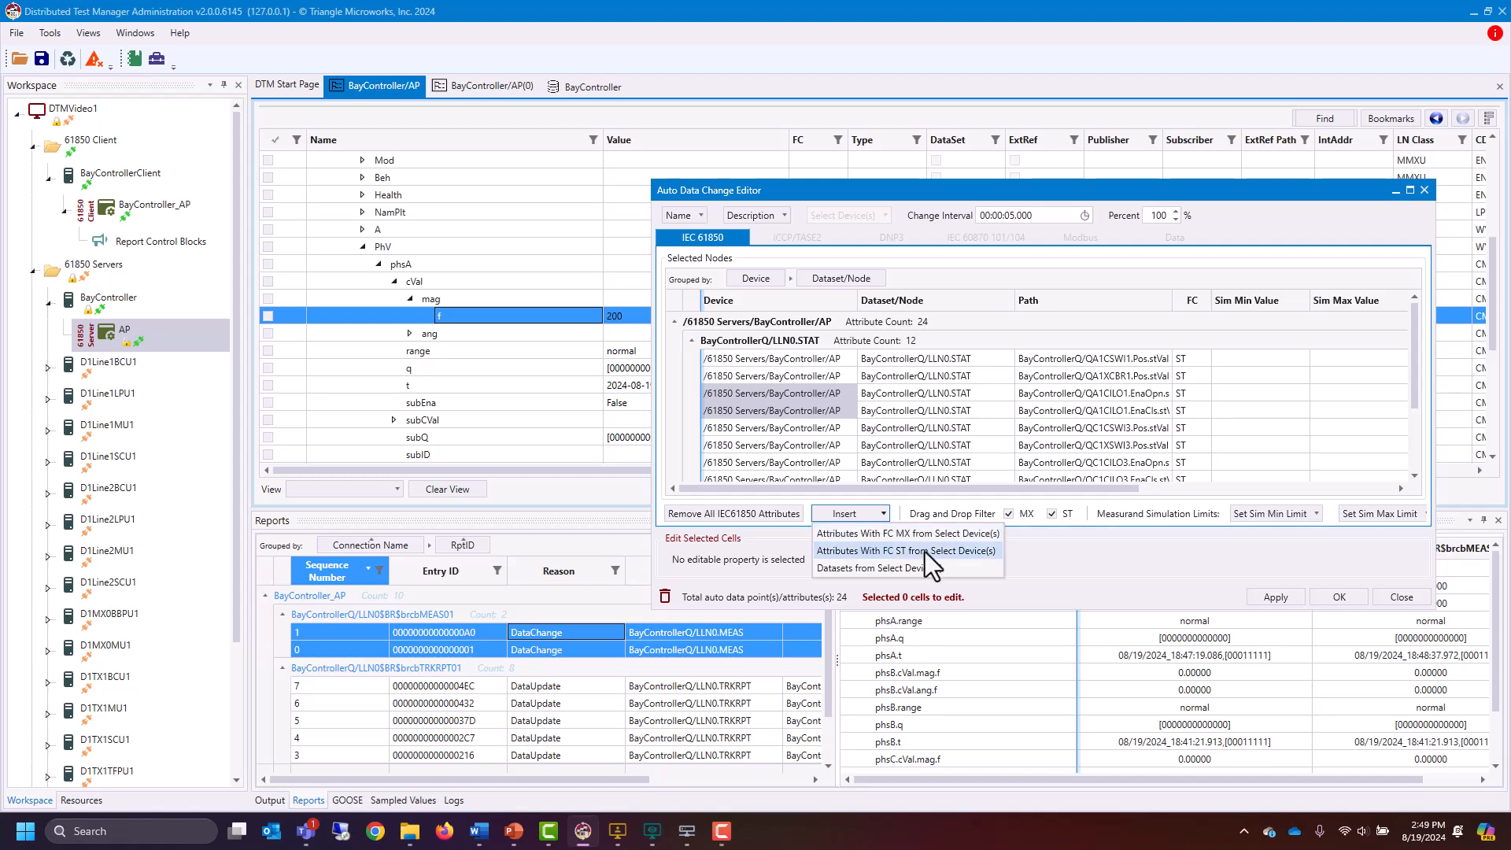
pyautogui.click(1150, 394)
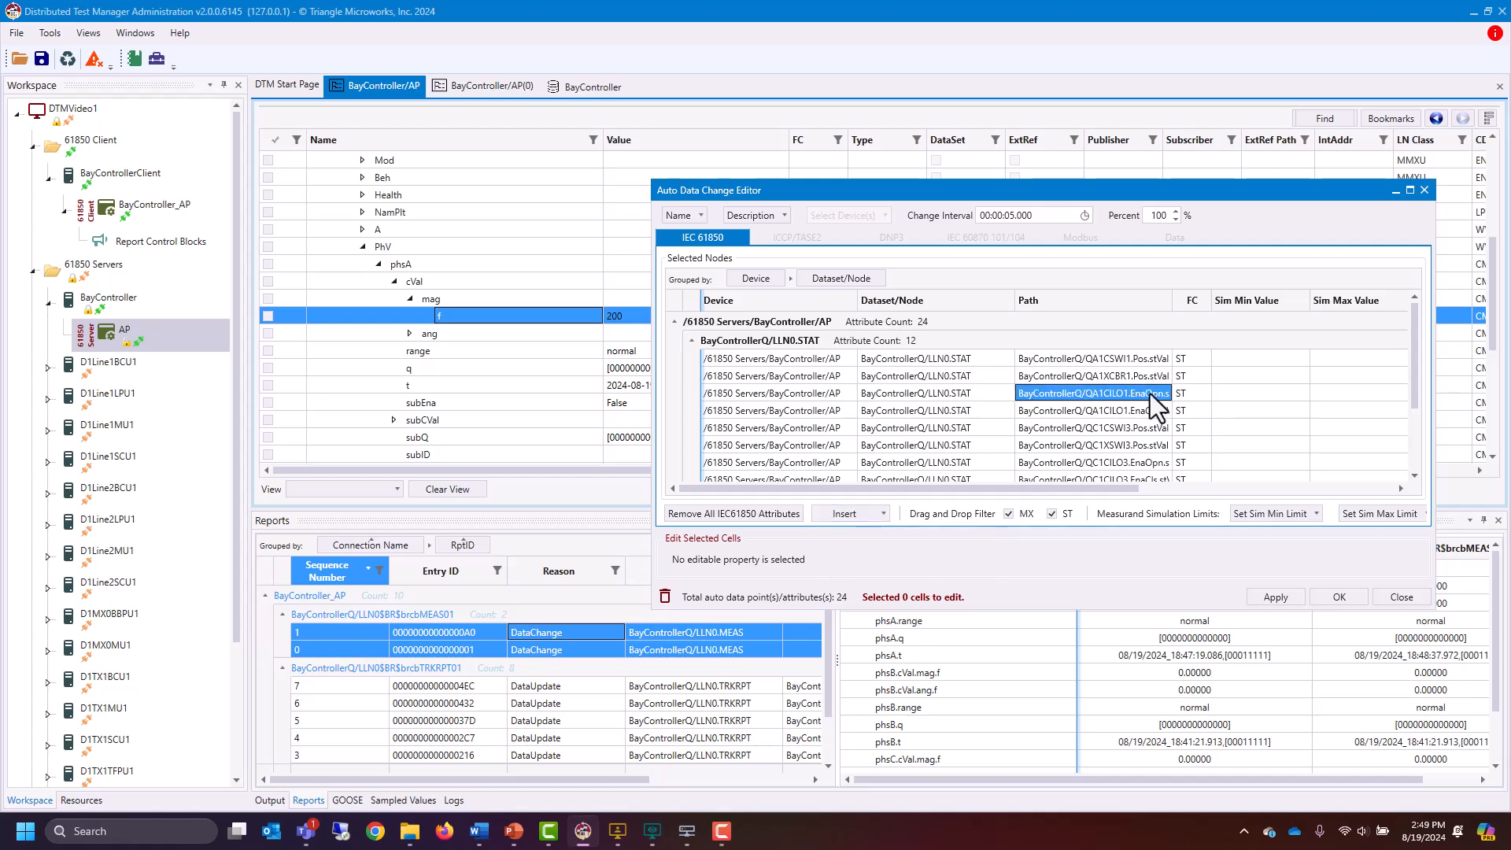
pyautogui.click(1084, 214)
pyautogui.click(1094, 288)
pyautogui.click(1288, 228)
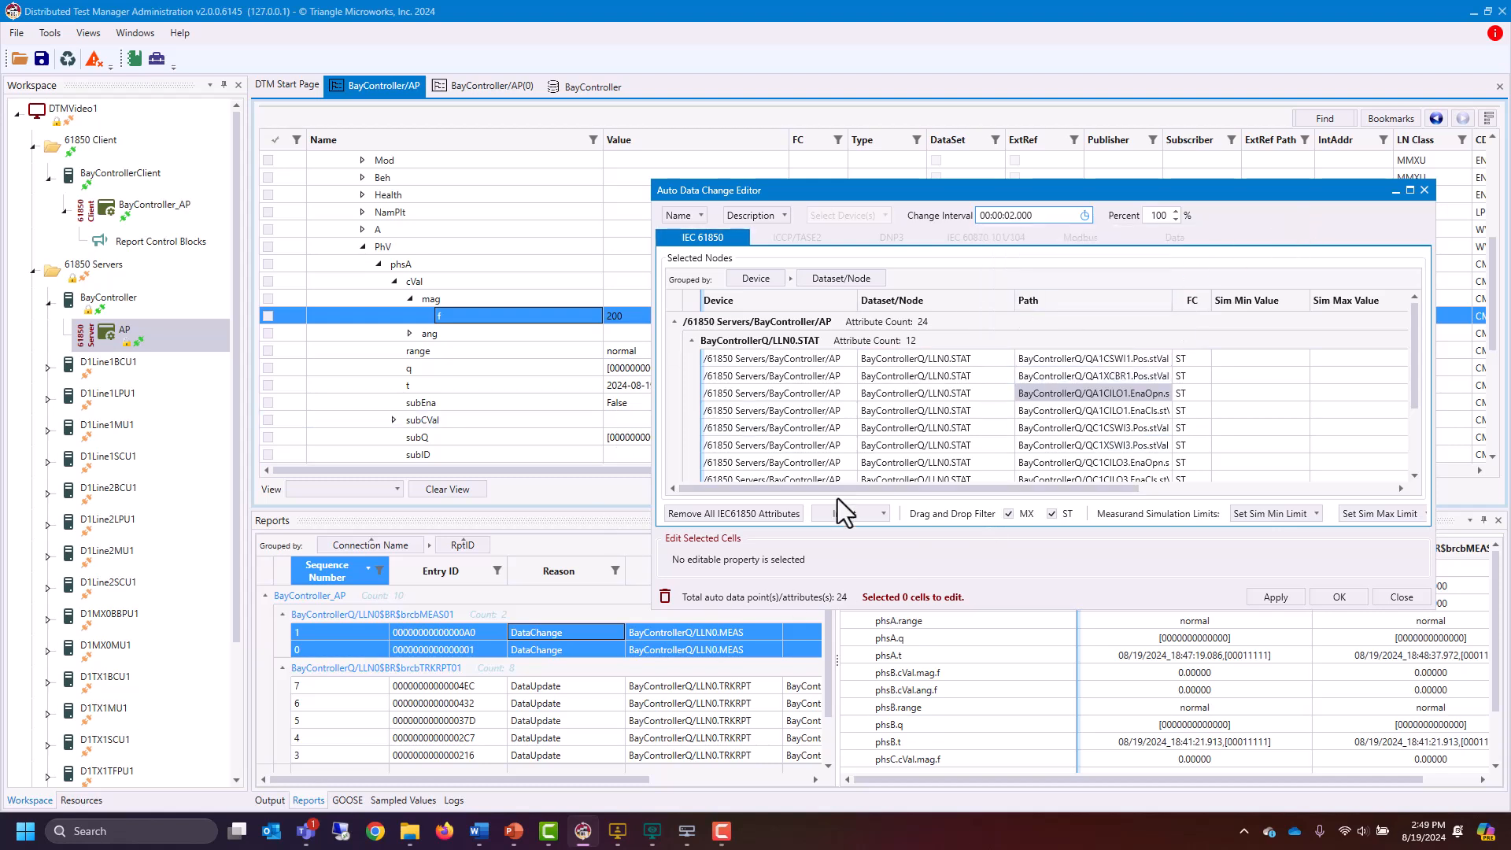
pyautogui.click(1338, 596)
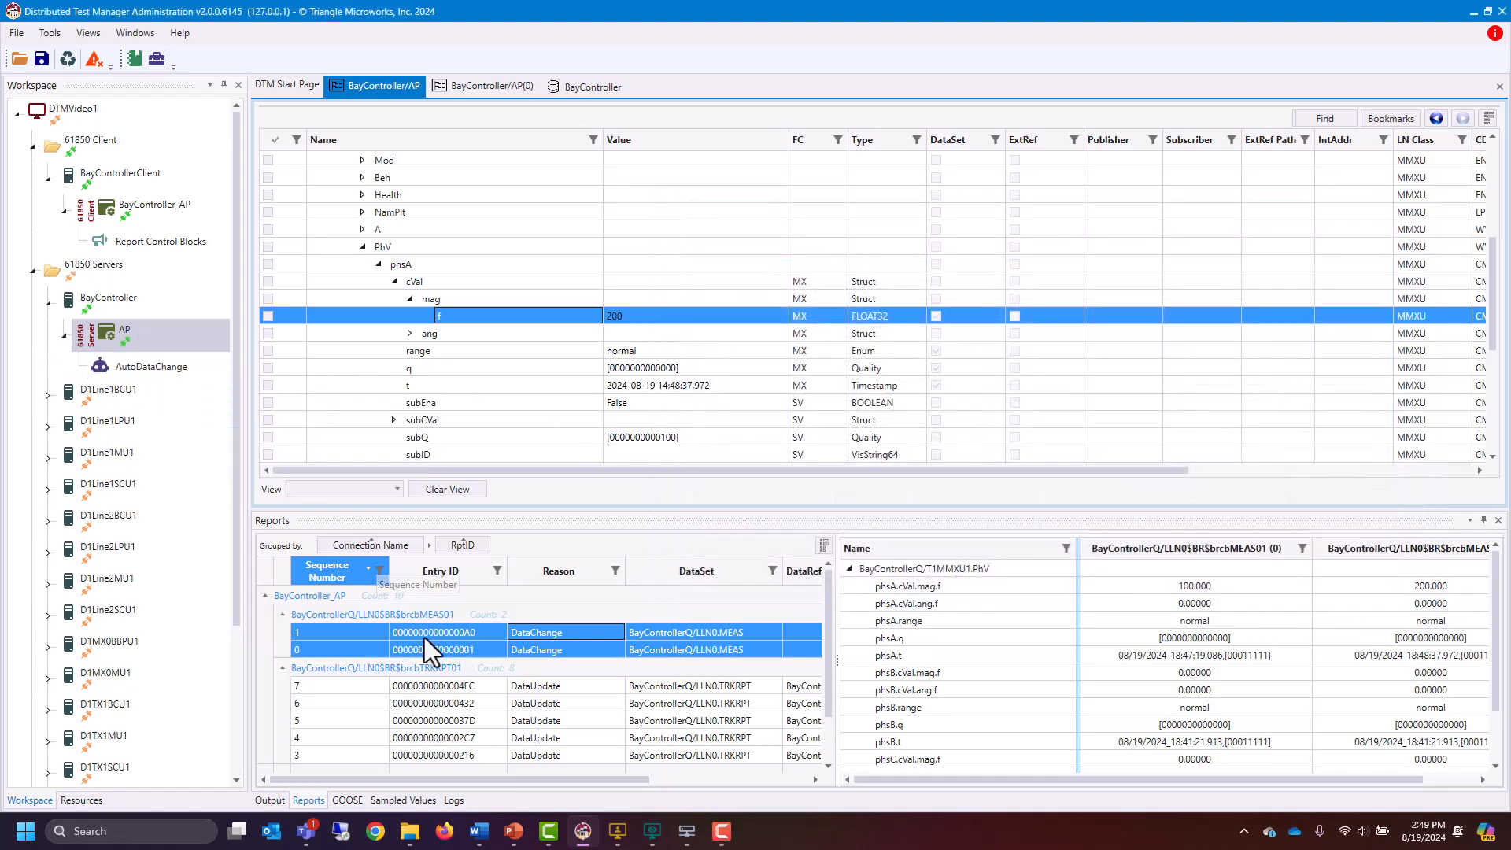
# Clear all received reports and have AutoDataChange change the BayController values once
pyautogui.rightClick(406, 709)
pyautogui.click(442, 733)
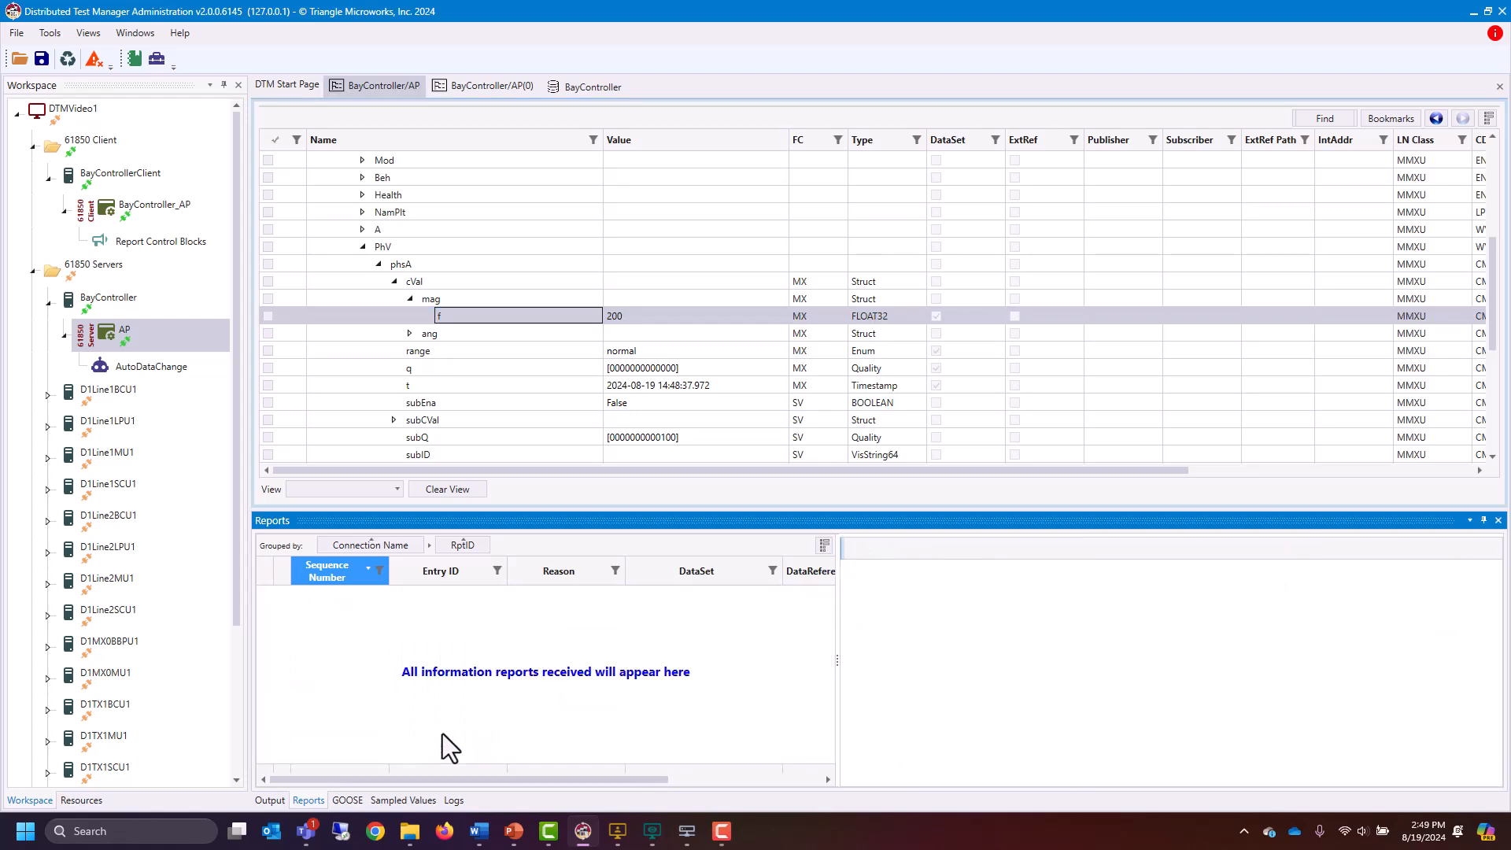
pyautogui.rightClick(130, 376)
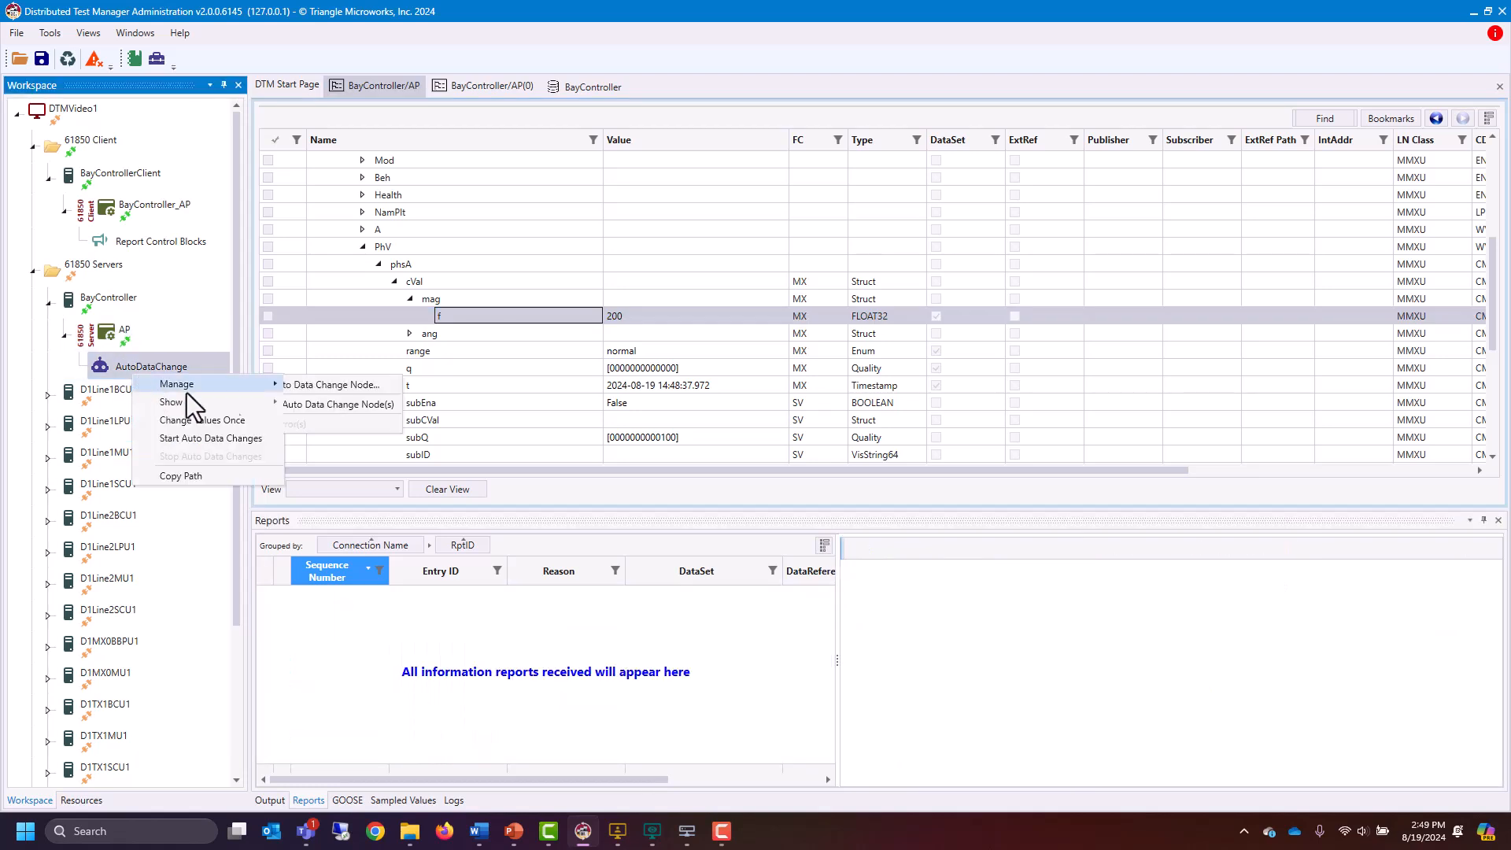
pyautogui.click(241, 421)
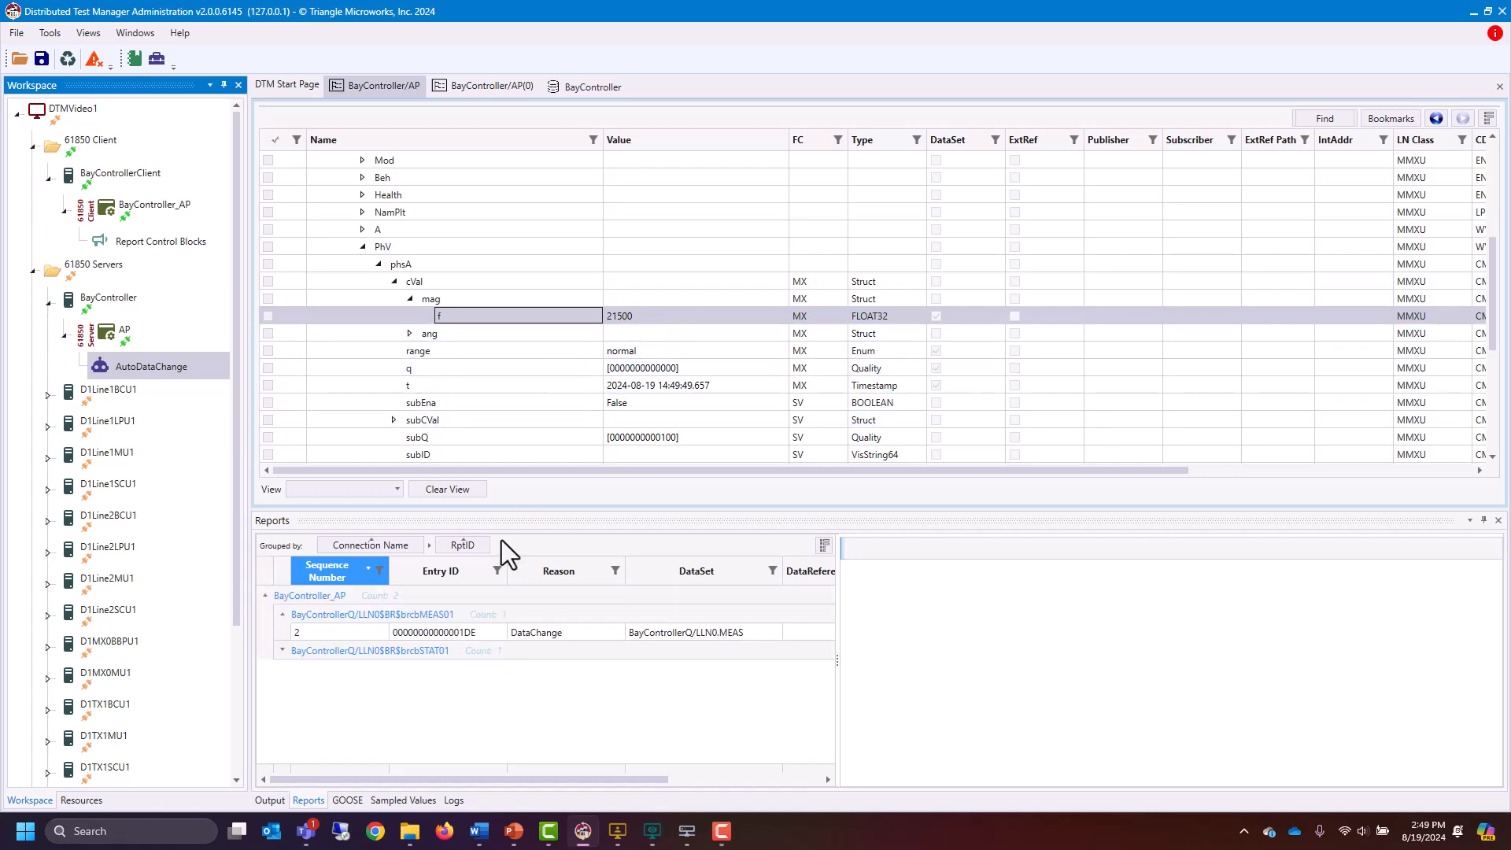
# Expand the brcbSTAT01 report group and examine the values of the brcbMEAS01 report with sequence number 2
pyautogui.click(283, 650)
pyautogui.click(541, 634)
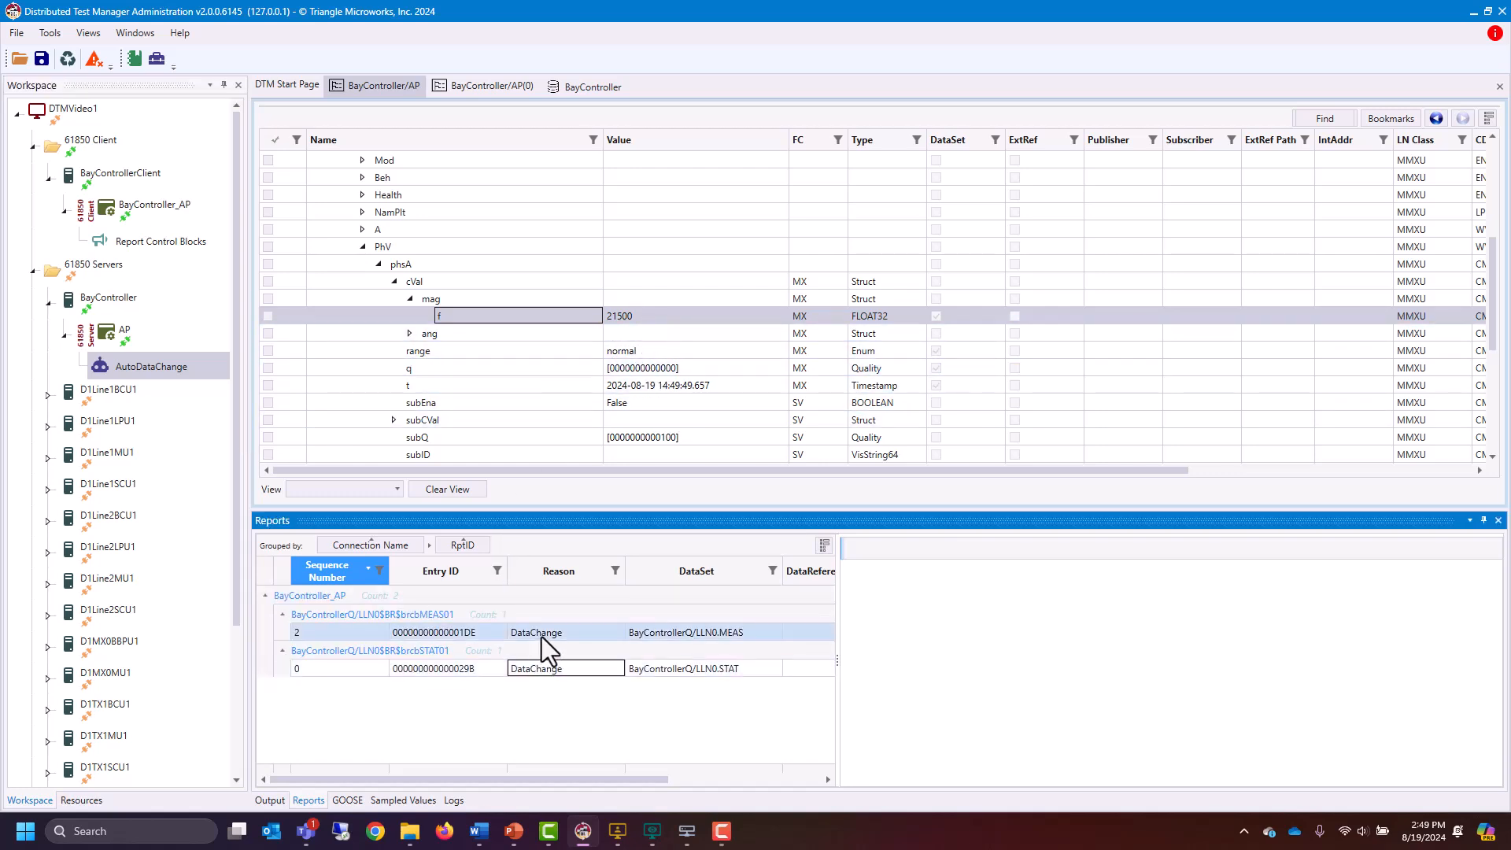
pyautogui.scroll(-1, 1234, 658)
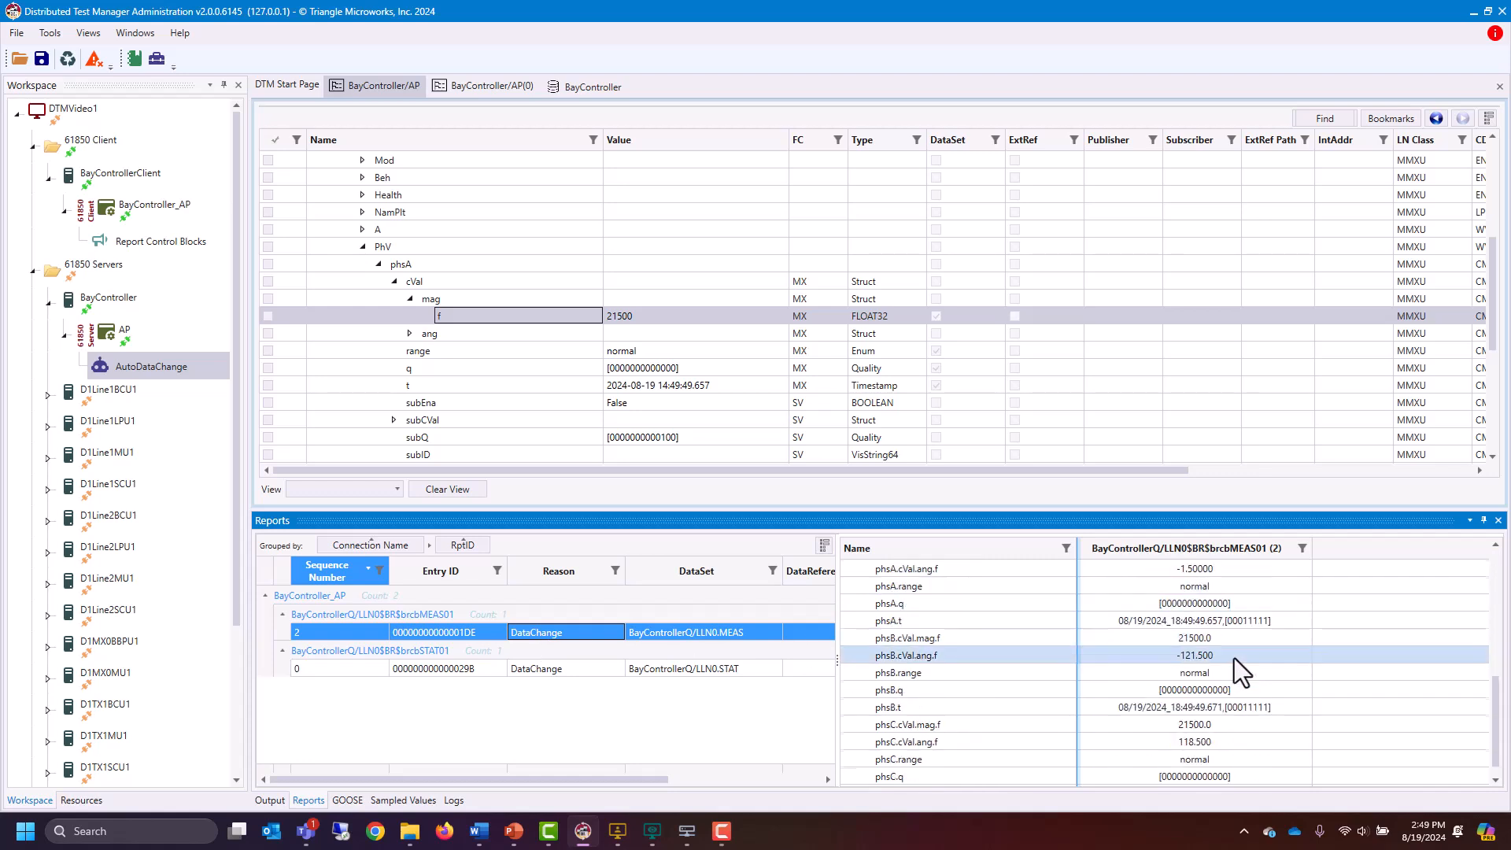
pyautogui.scroll(1, 1235, 673)
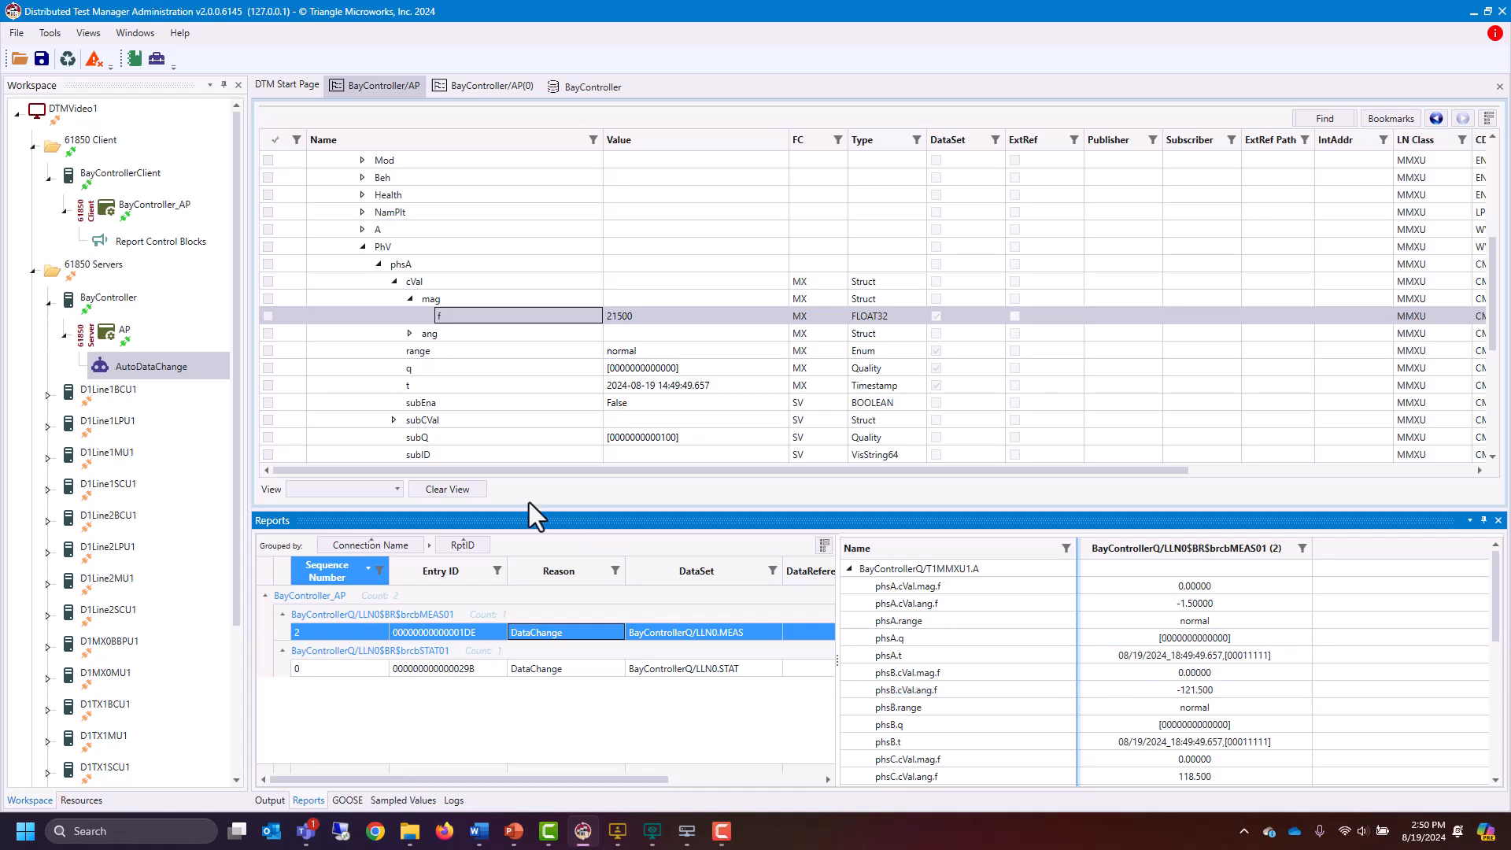
# Run AutoDataChange's periodic data changes on the BayController AP for several cycles and stop them
pyautogui.rightClick(157, 365)
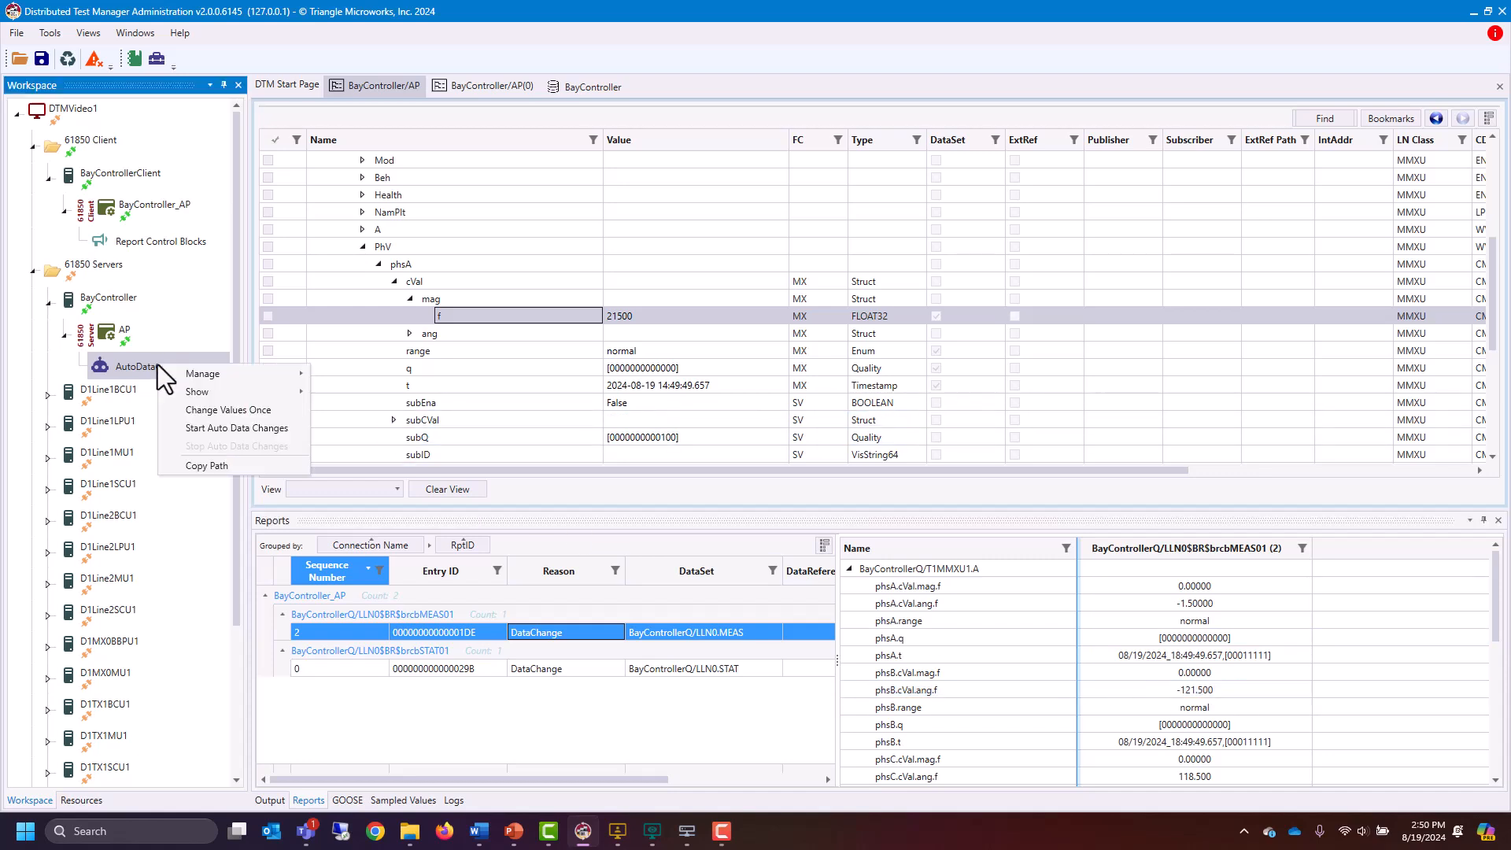
pyautogui.click(232, 427)
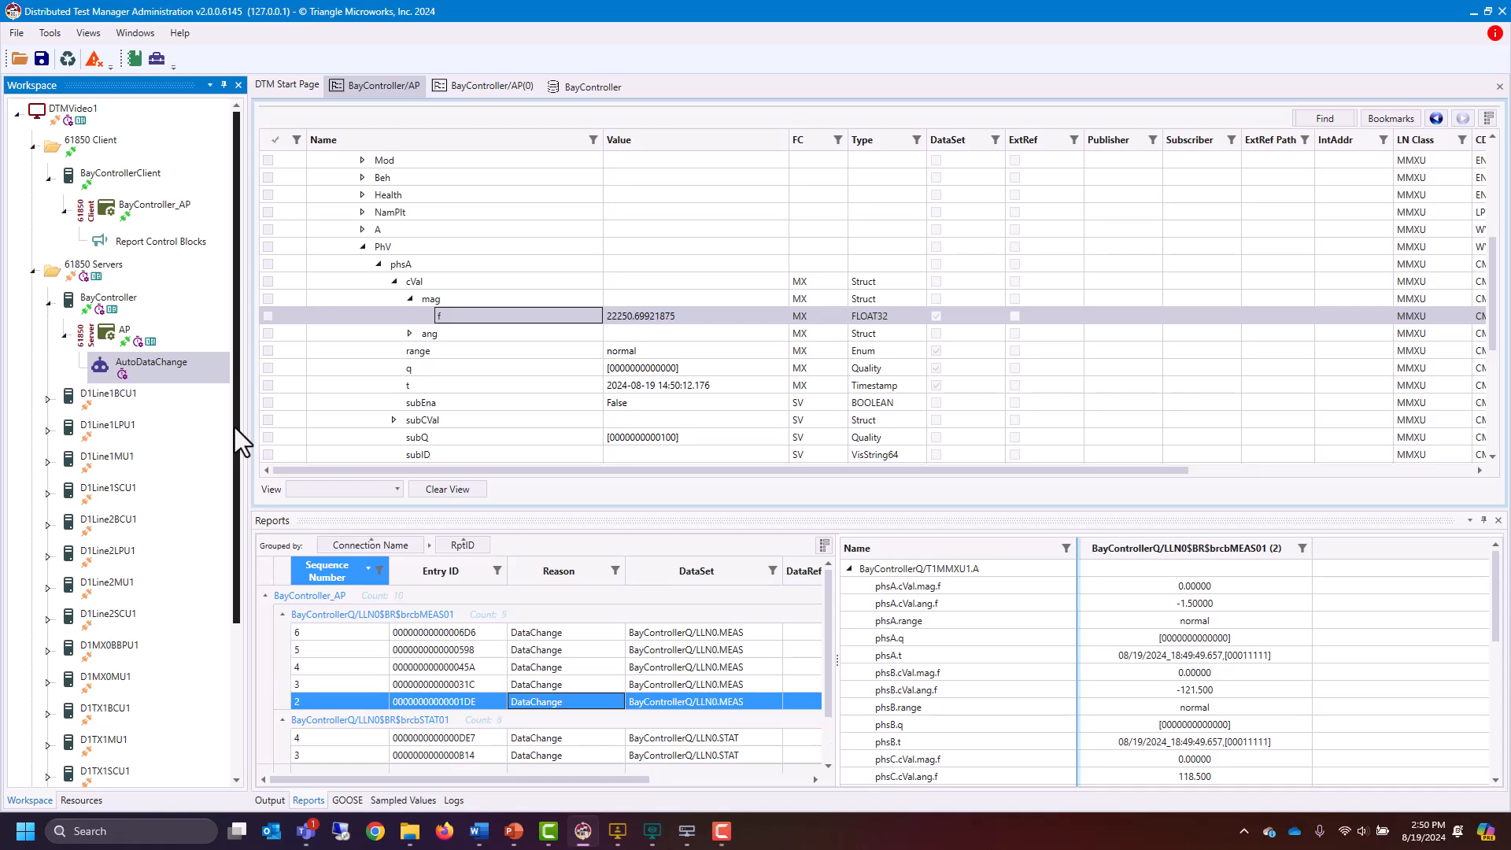
pyautogui.rightClick(173, 366)
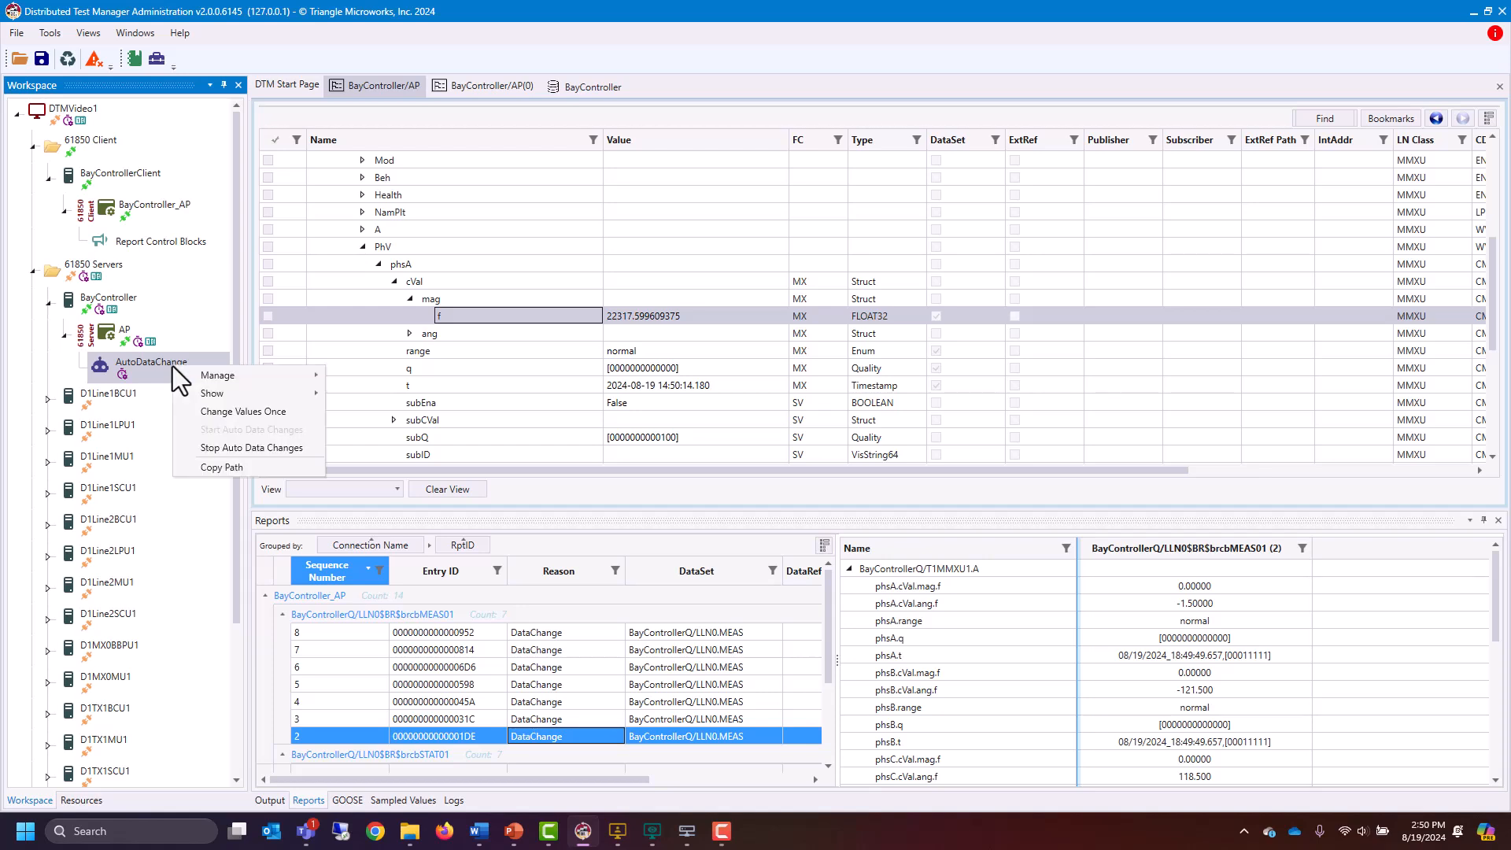
pyautogui.click(232, 447)
pyautogui.moveTo(173, 366)
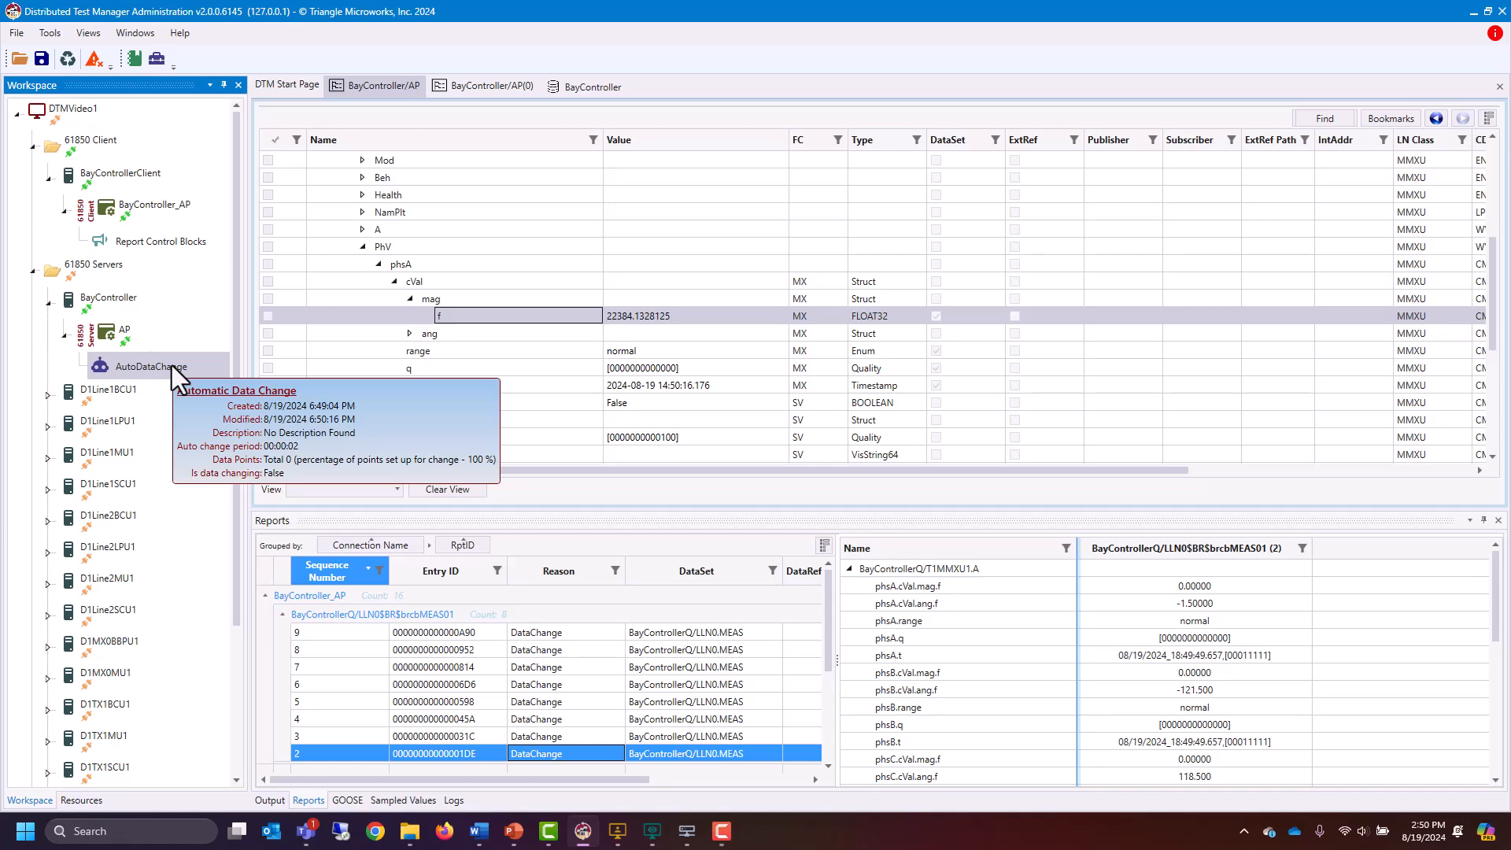
pyautogui.scroll(-3, 172, 366)
pyautogui.scroll(3, 129, 689)
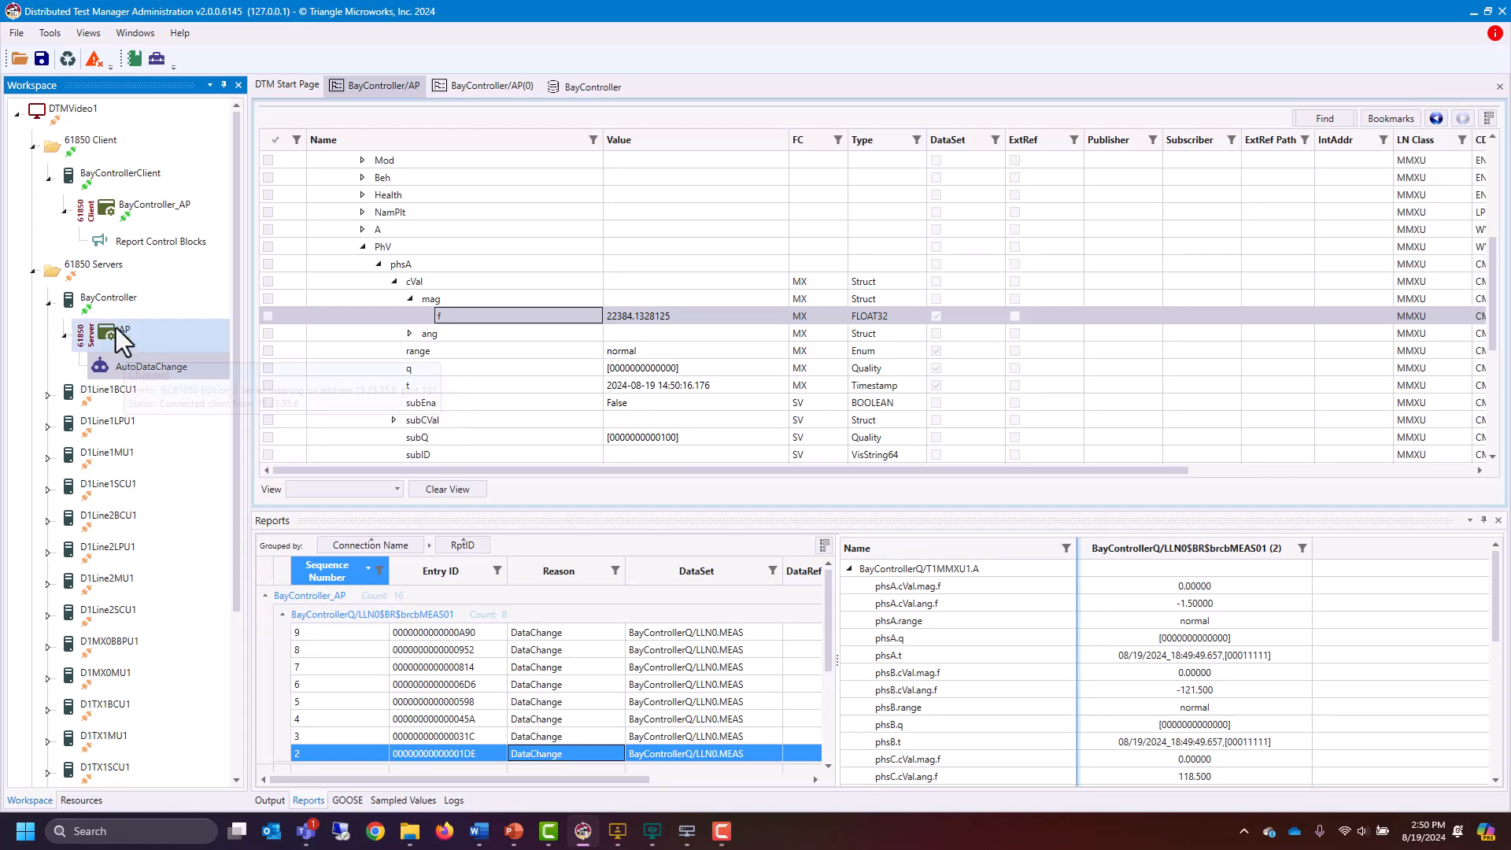
# Add automatic data changes to the whole 61850 Servers folder and create the default data points for all its devices
pyautogui.rightClick(74, 268)
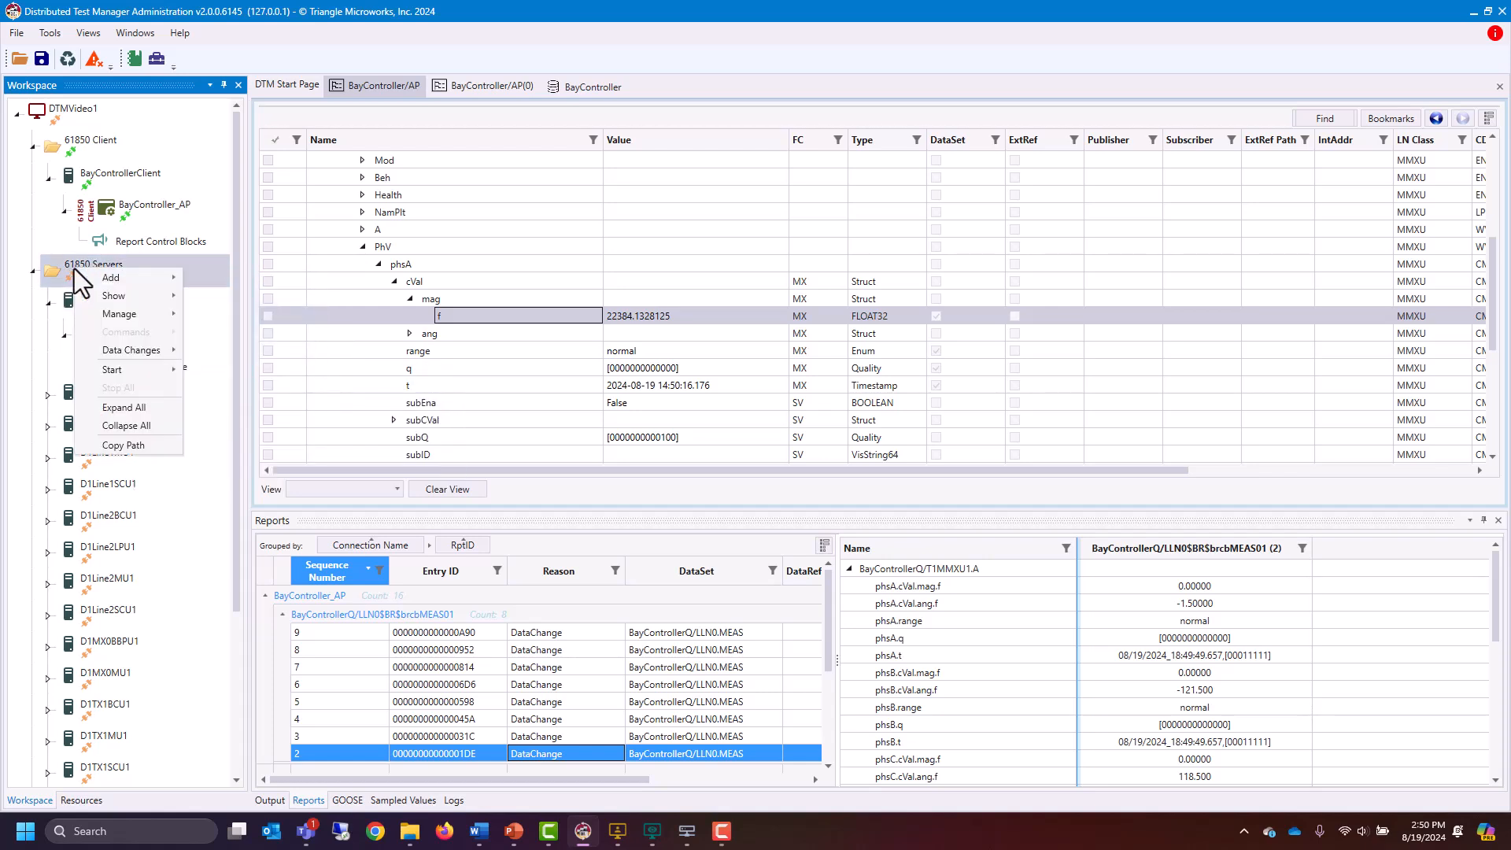
pyautogui.moveTo(150, 356)
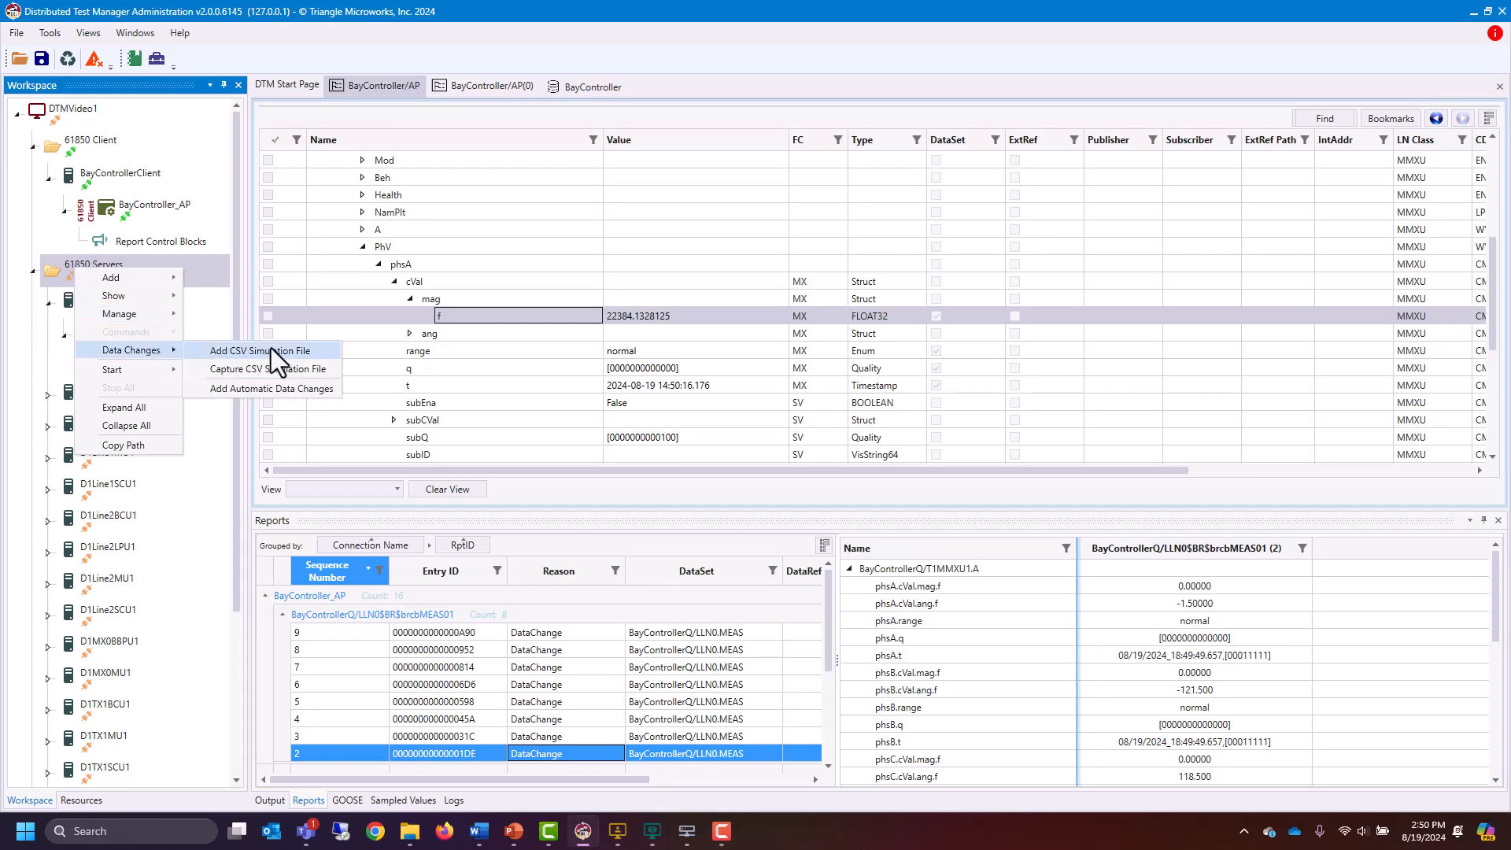
pyautogui.click(270, 395)
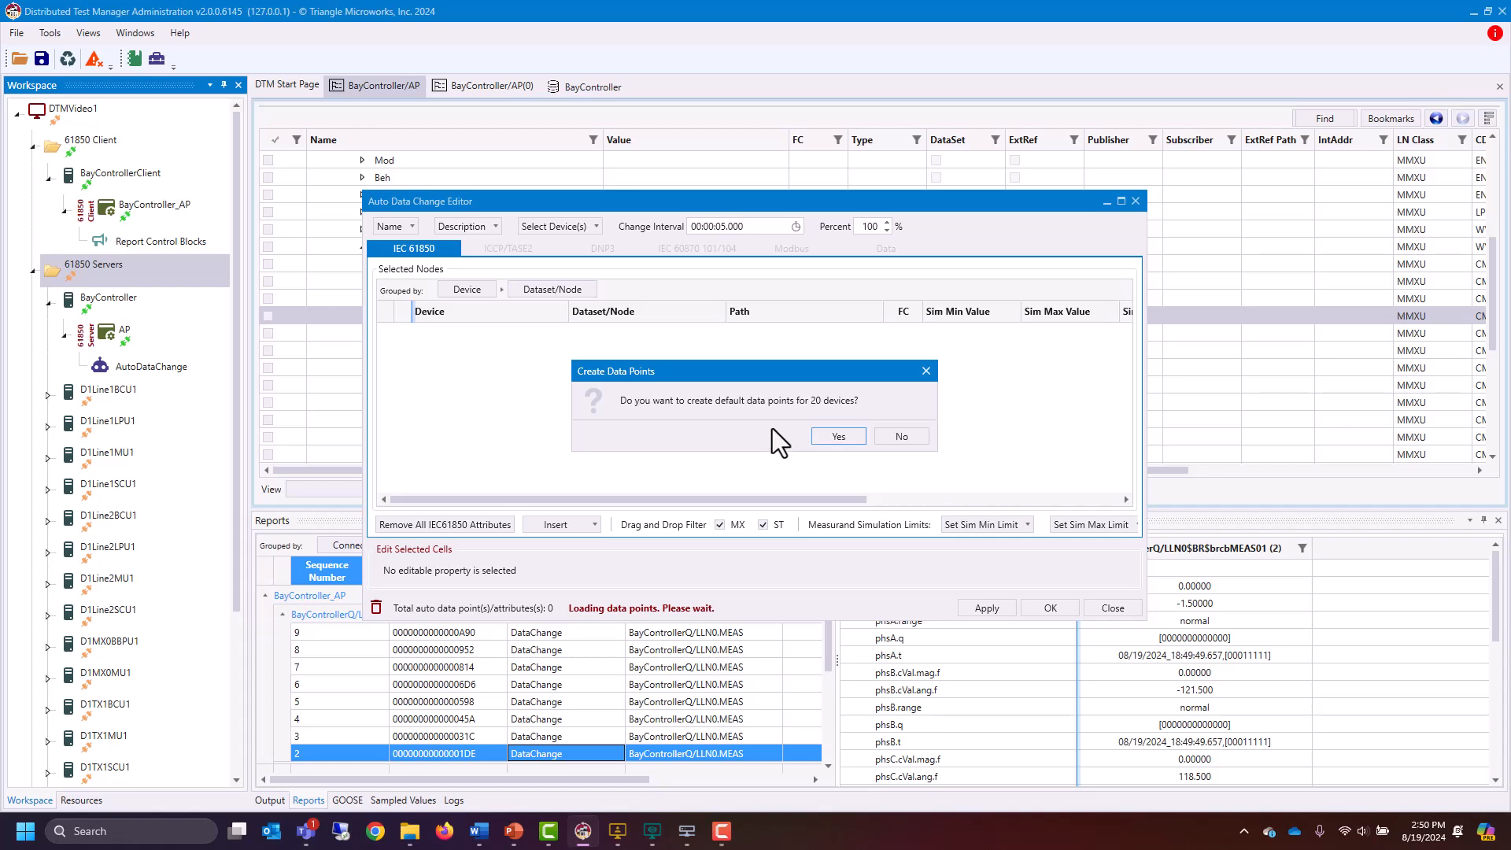
pyautogui.click(849, 436)
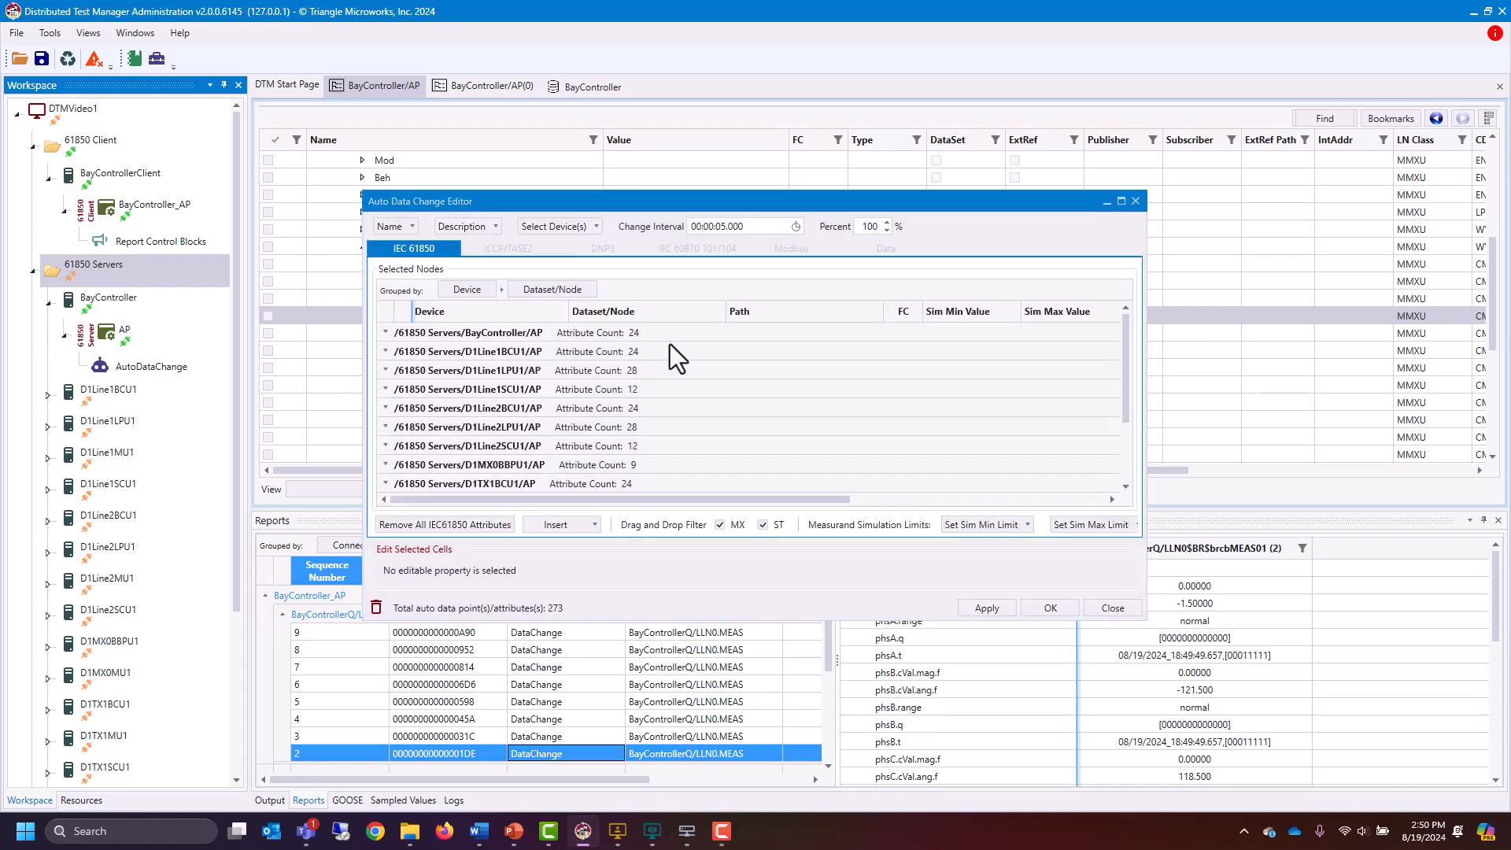
# Set the change interval to 00:00:02.000, name the automatic data change AutoDataChange_ALL and accept the settings
pyautogui.click(795, 226)
pyautogui.click(798, 299)
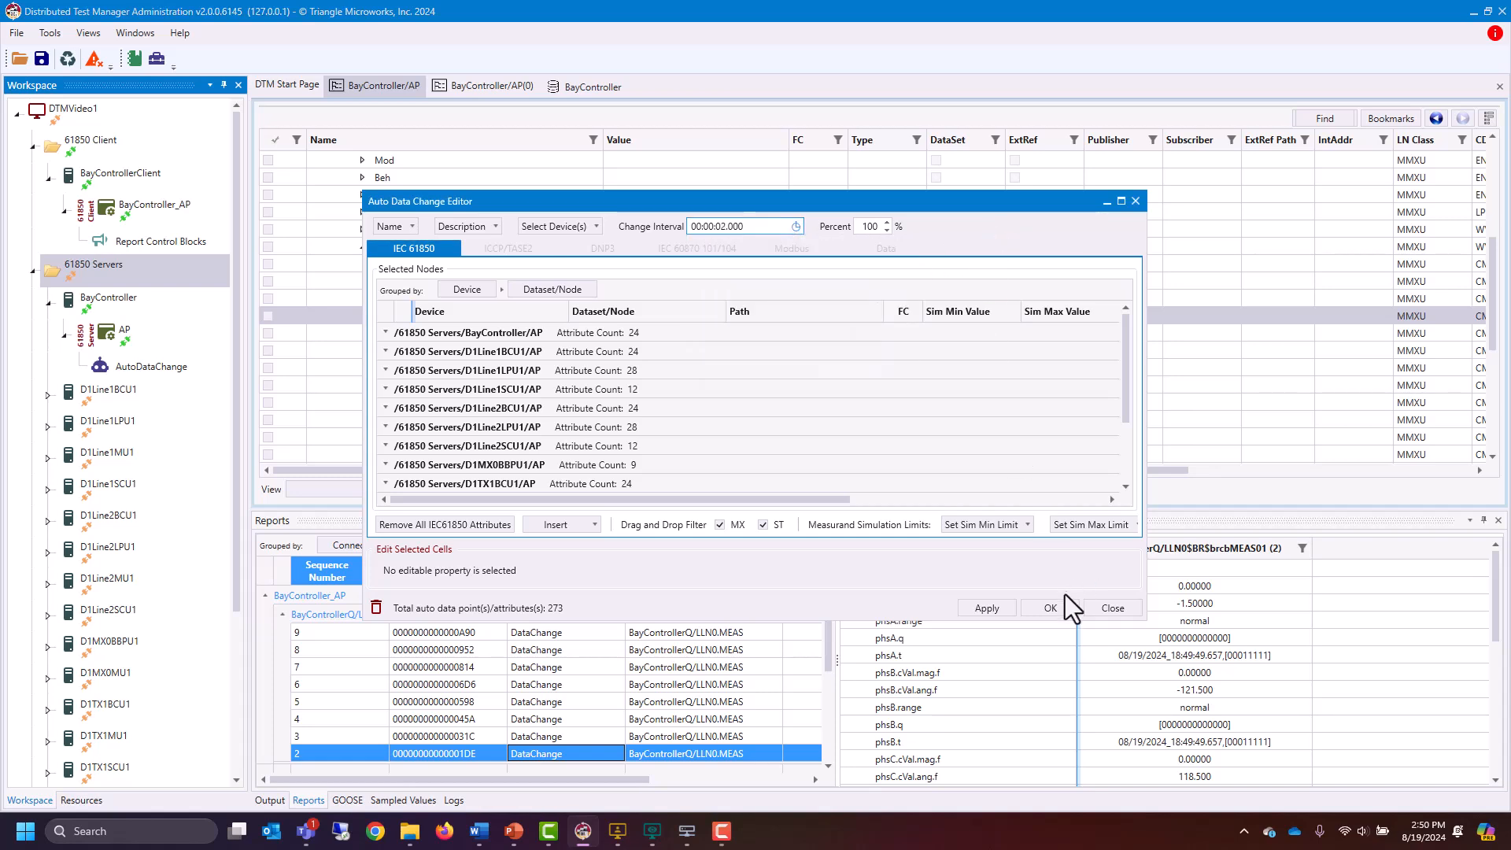
pyautogui.click(410, 227)
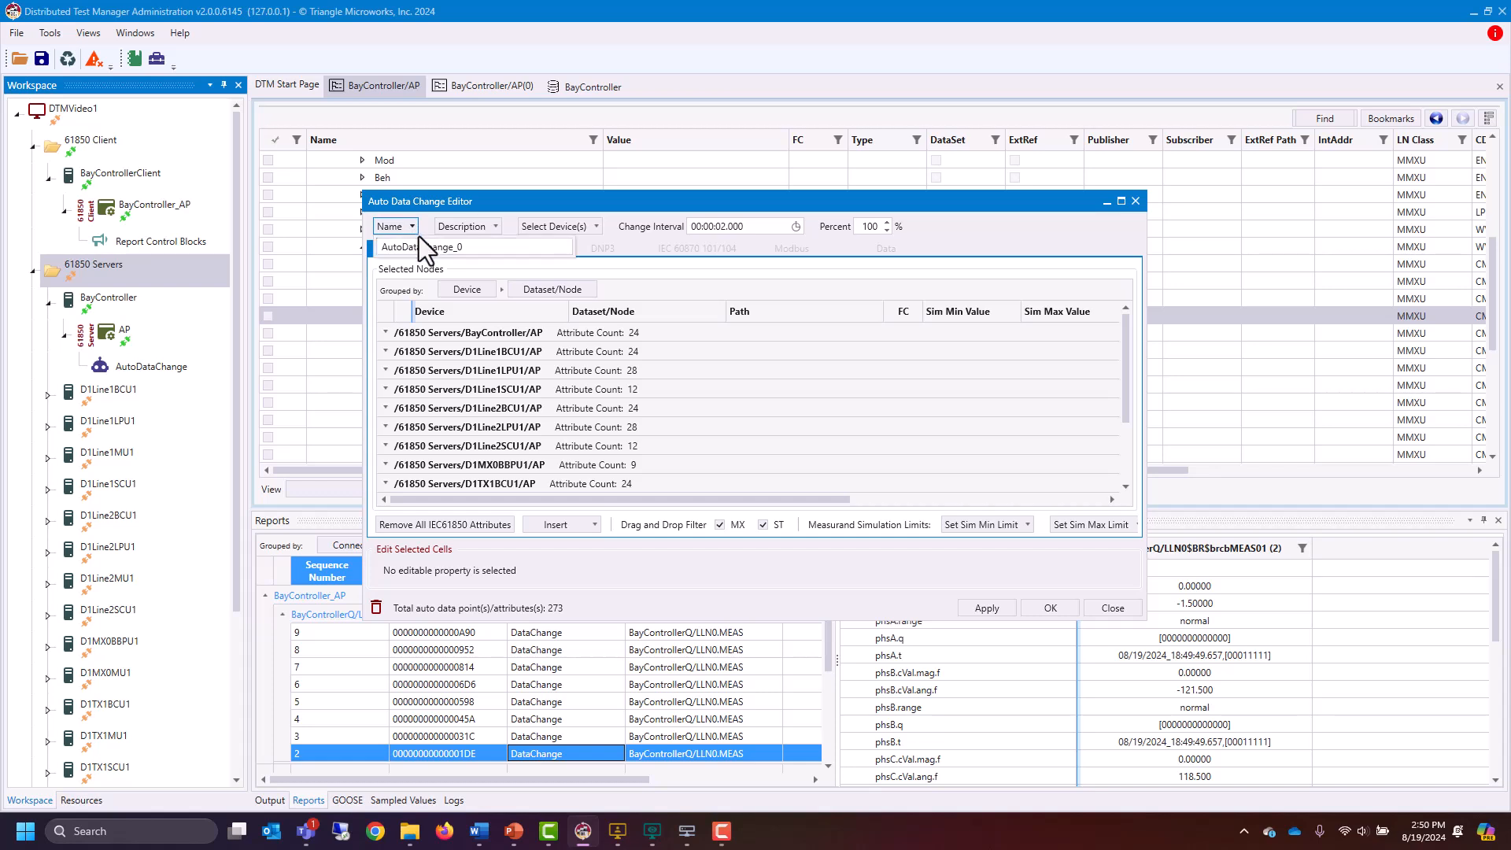
pyautogui.press('BackSpace')
pyautogui.write('ALL')
pyautogui.click(1034, 607)
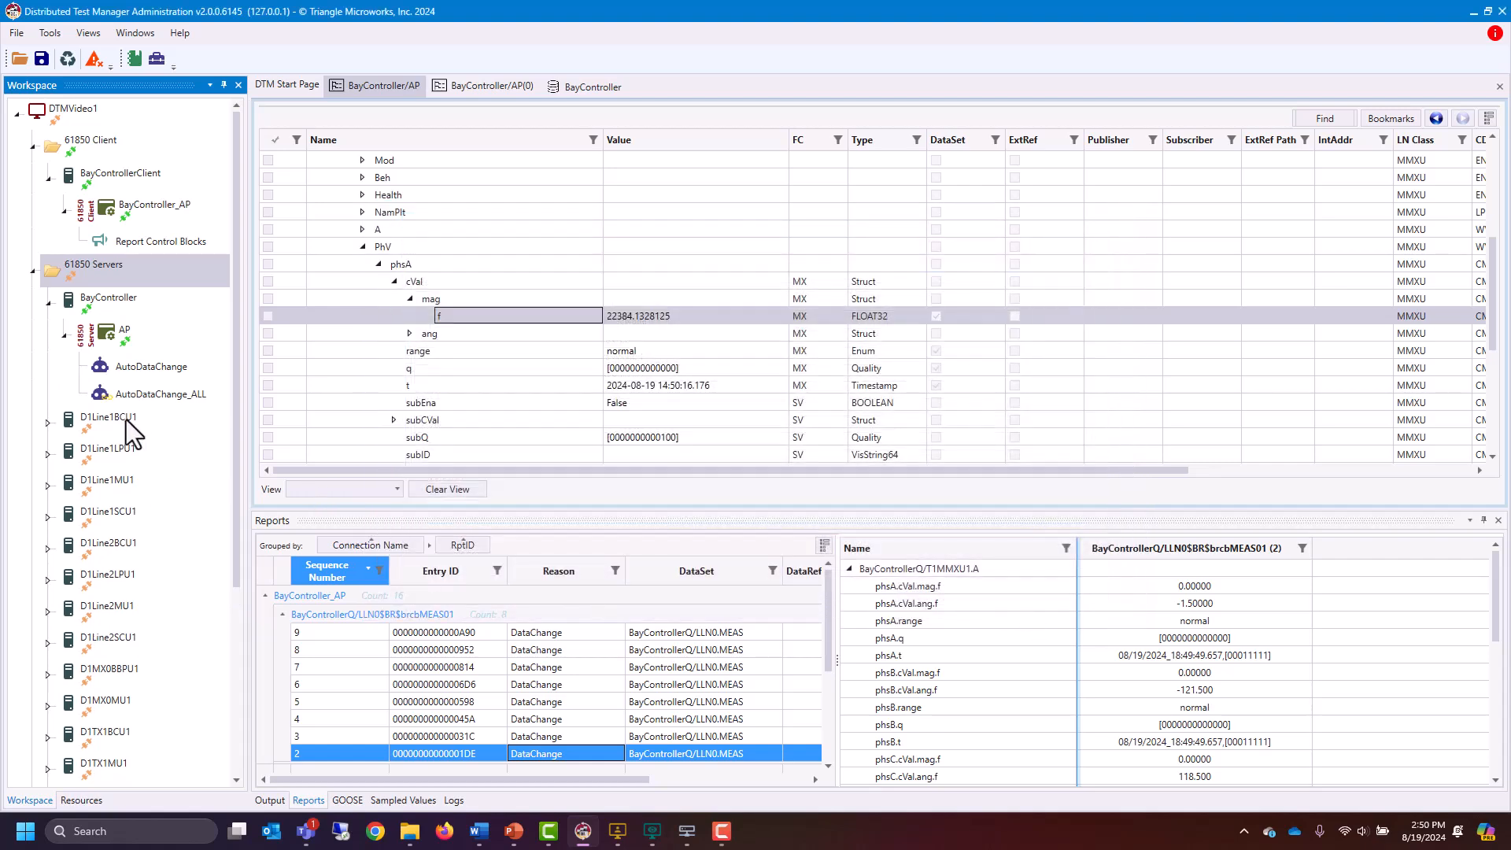
# Expand D1Line1BCU1 down to its AP's children and inspect the AutoDataChange_ALL details at folder and server level
pyautogui.moveTo(173, 402)
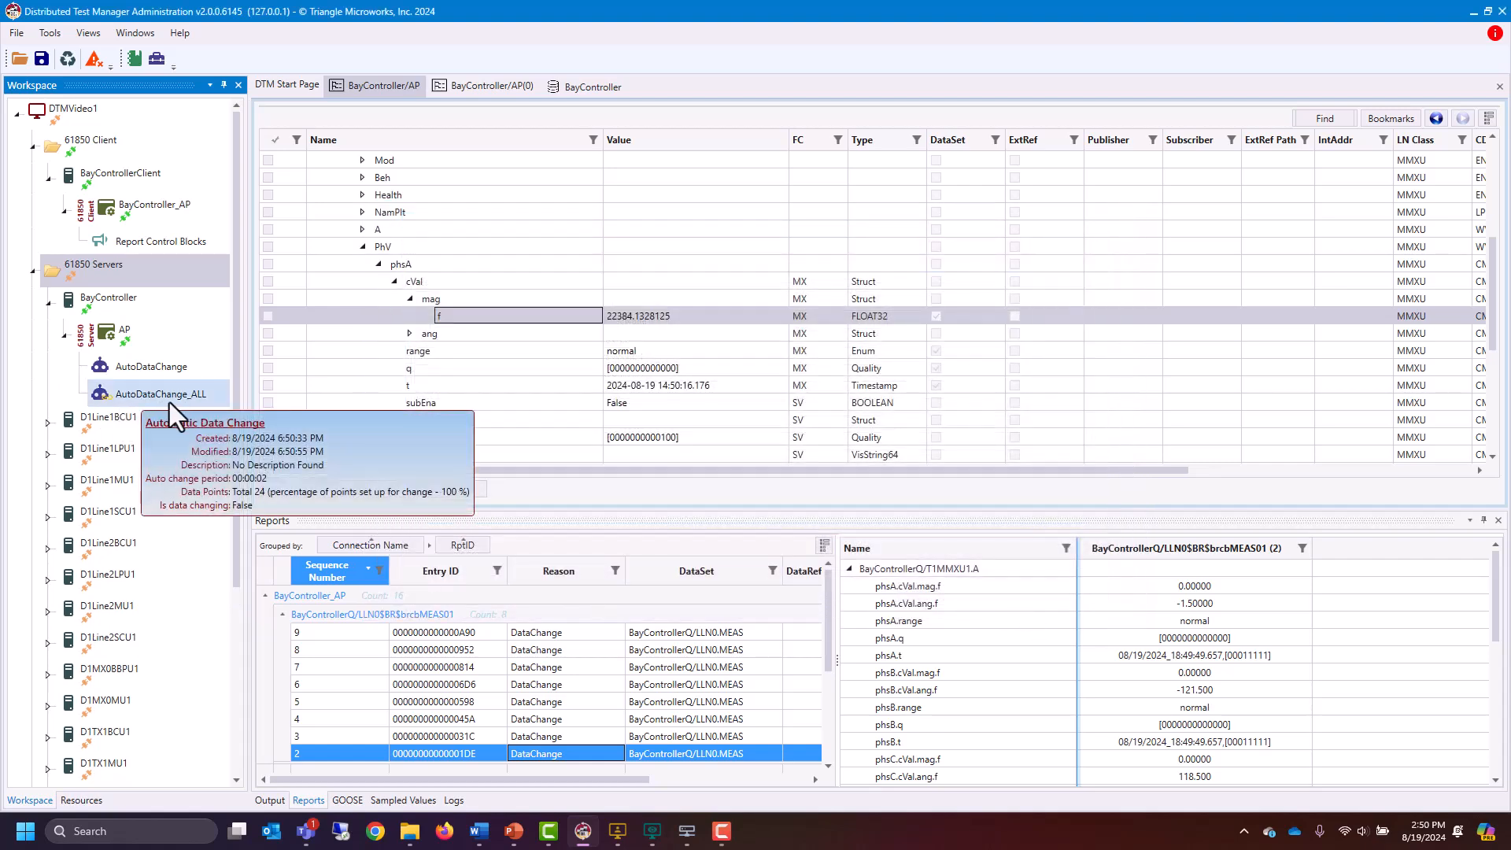
pyautogui.moveTo(173, 394); pyautogui.dragTo(82, 267)
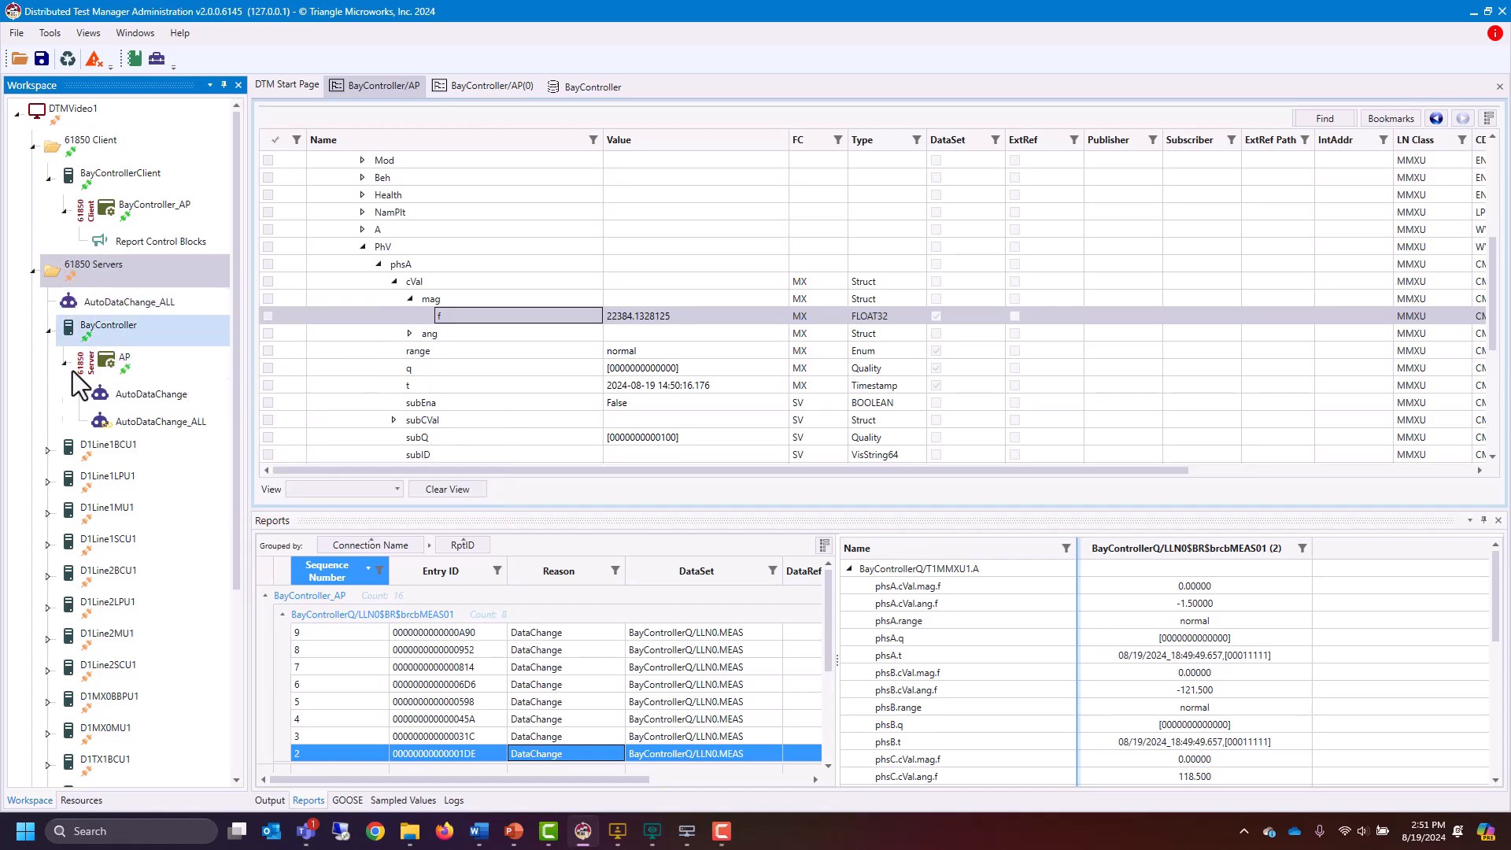
pyautogui.click(47, 450)
pyautogui.click(62, 483)
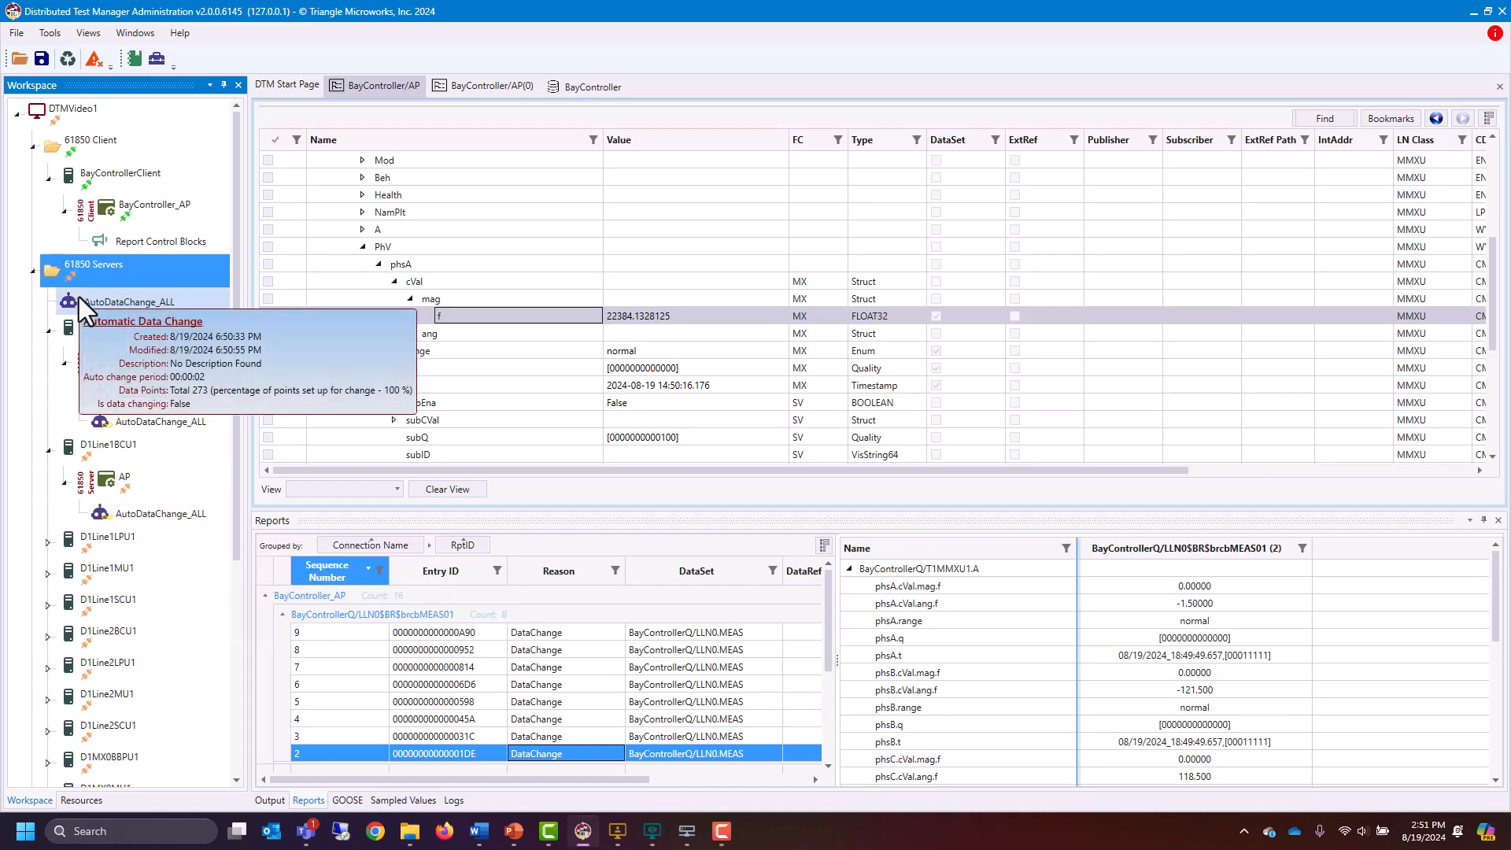
pyautogui.moveTo(139, 423)
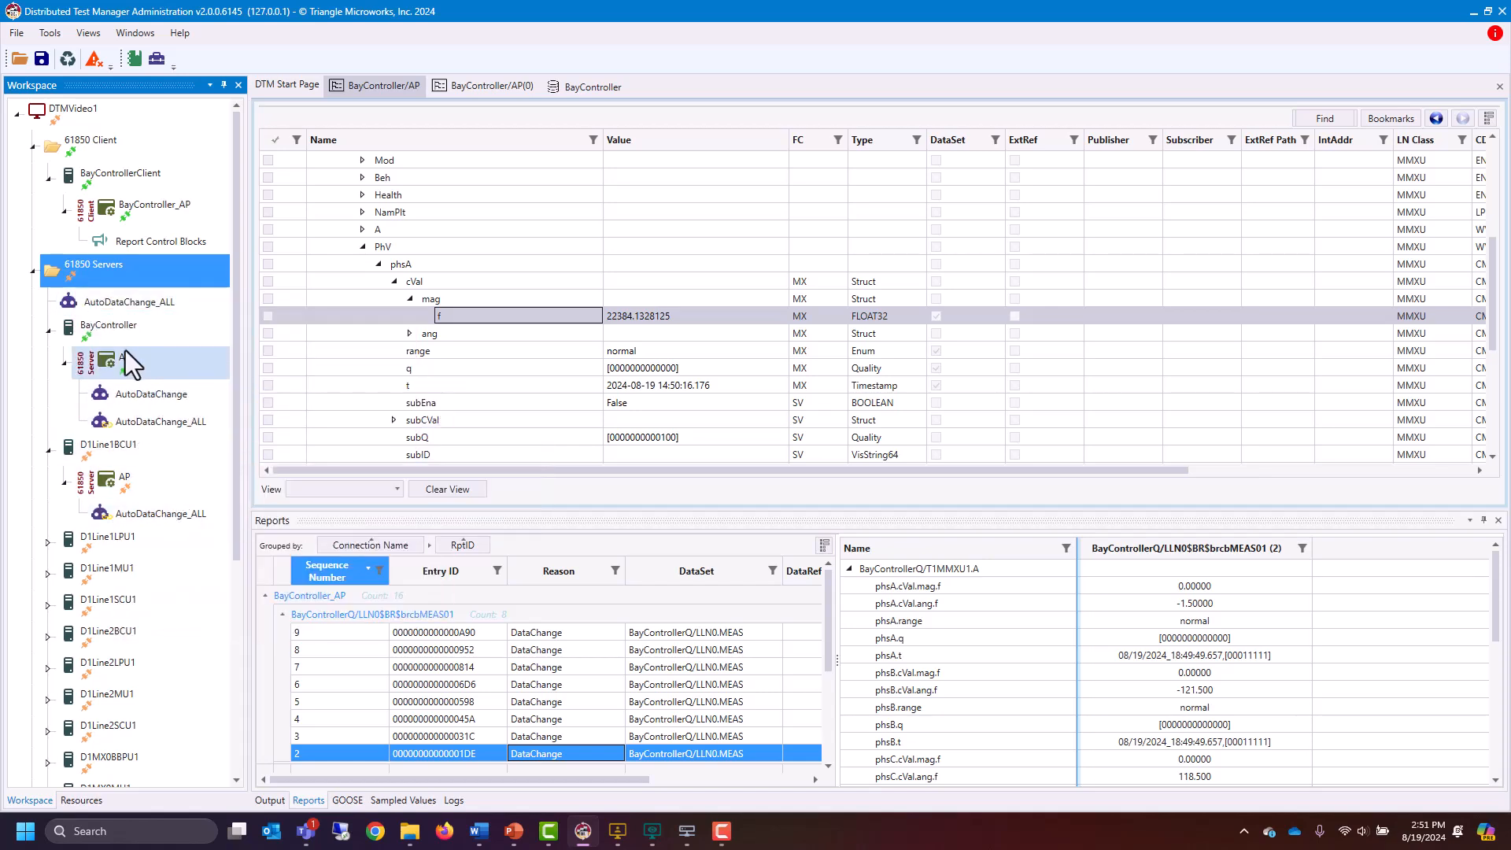
pyautogui.moveTo(125, 352)
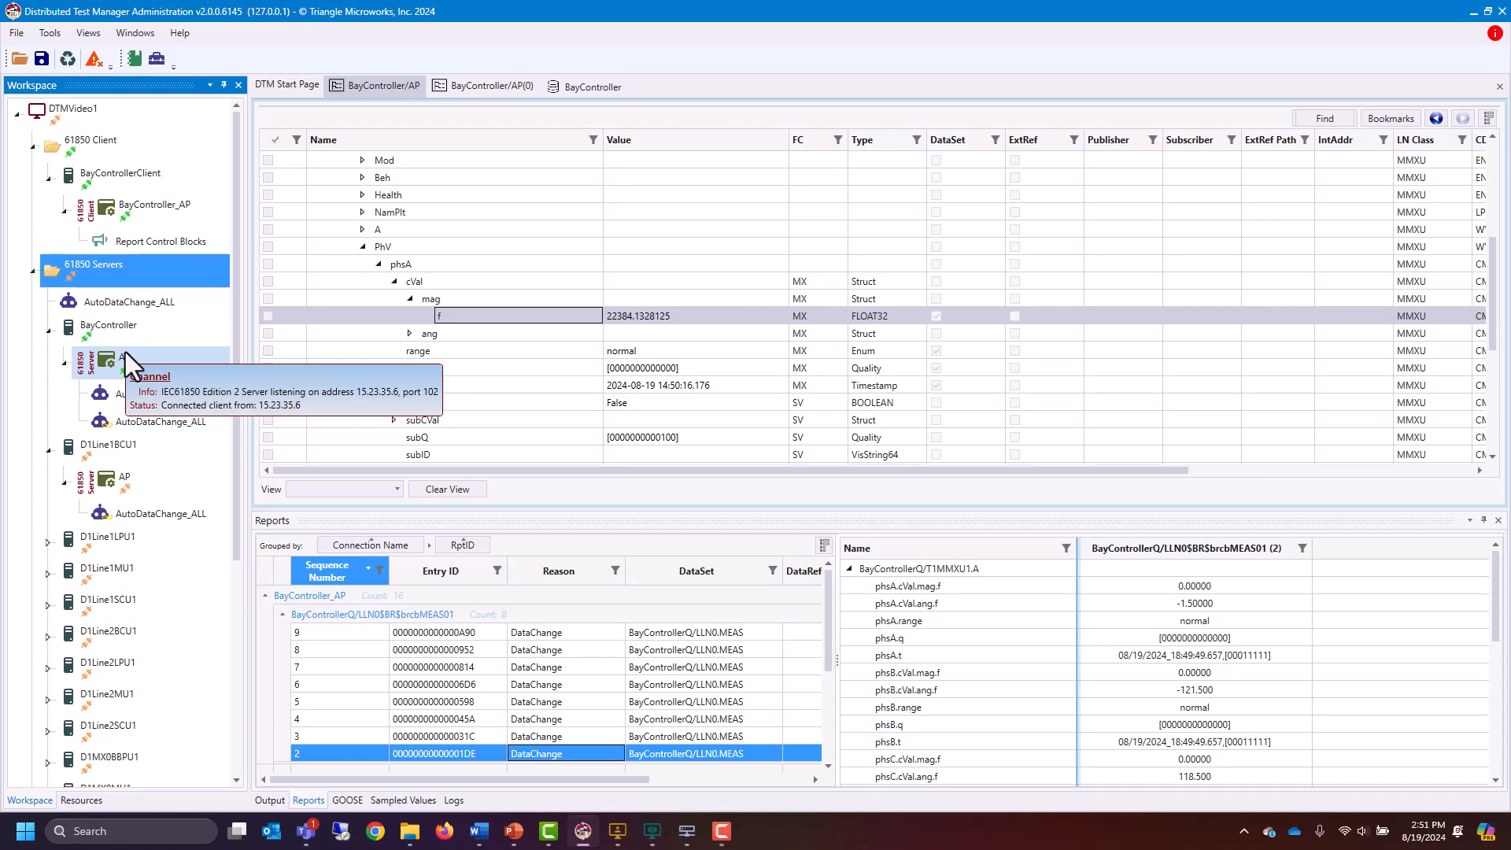
# Run the 61850 Servers folder's AutoDataChange_ALL across all servers for several cycles and stop it
pyautogui.rightClick(112, 300)
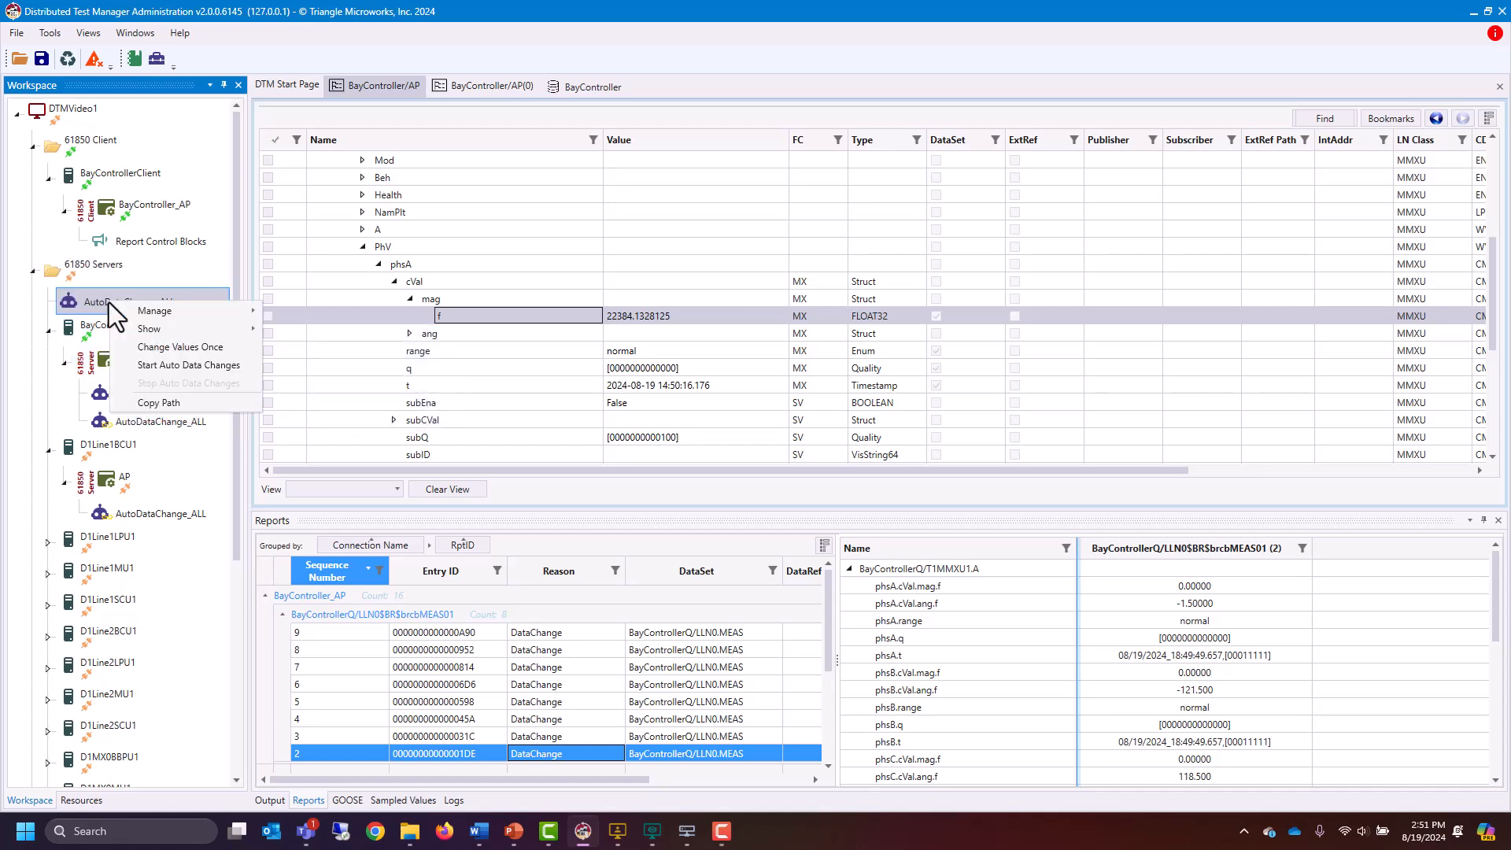
pyautogui.click(167, 366)
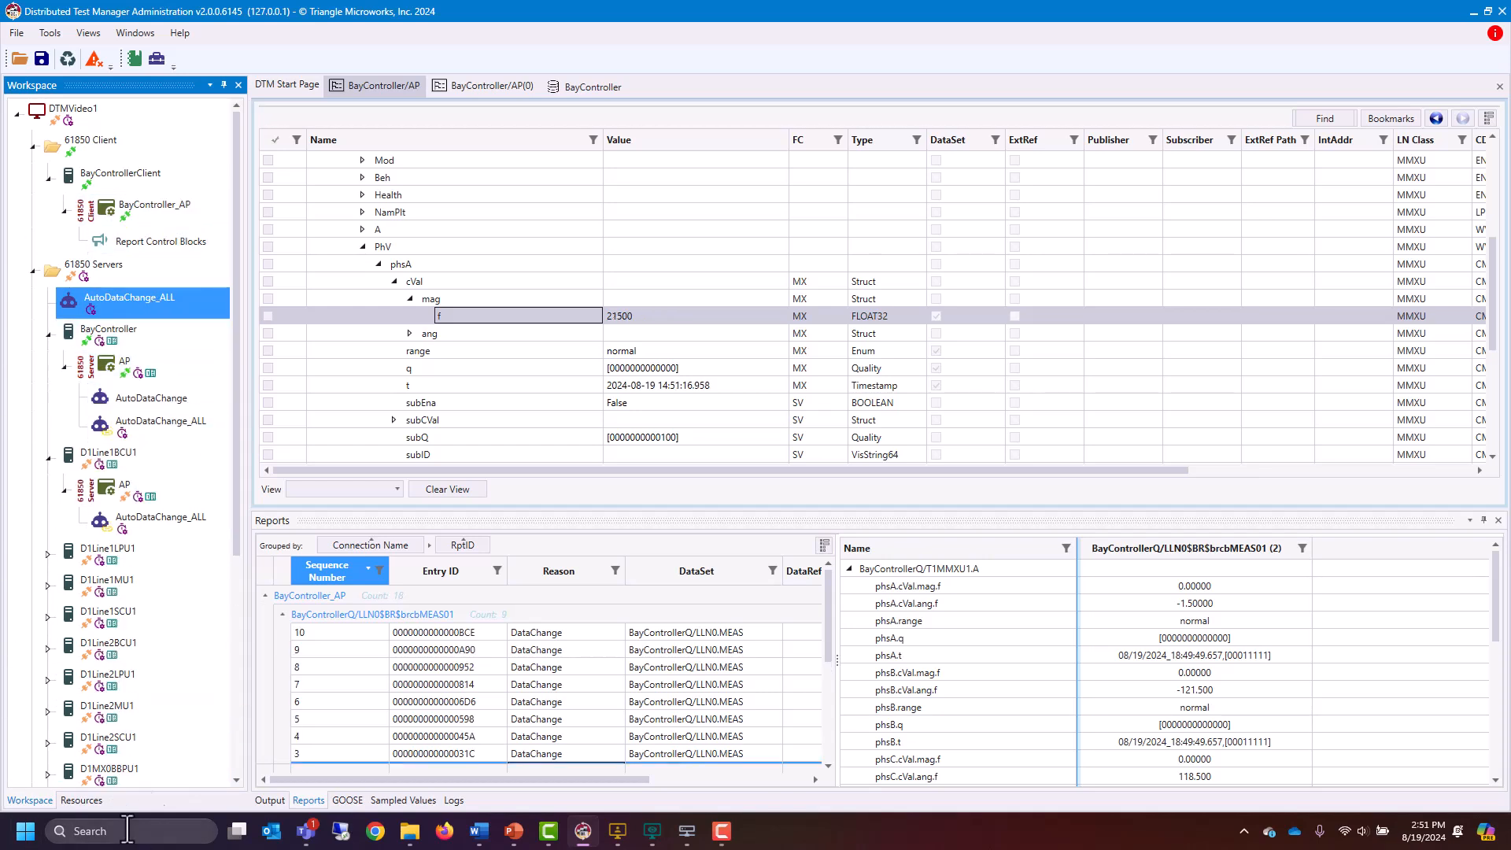
pyautogui.scroll(-2, 140, 631)
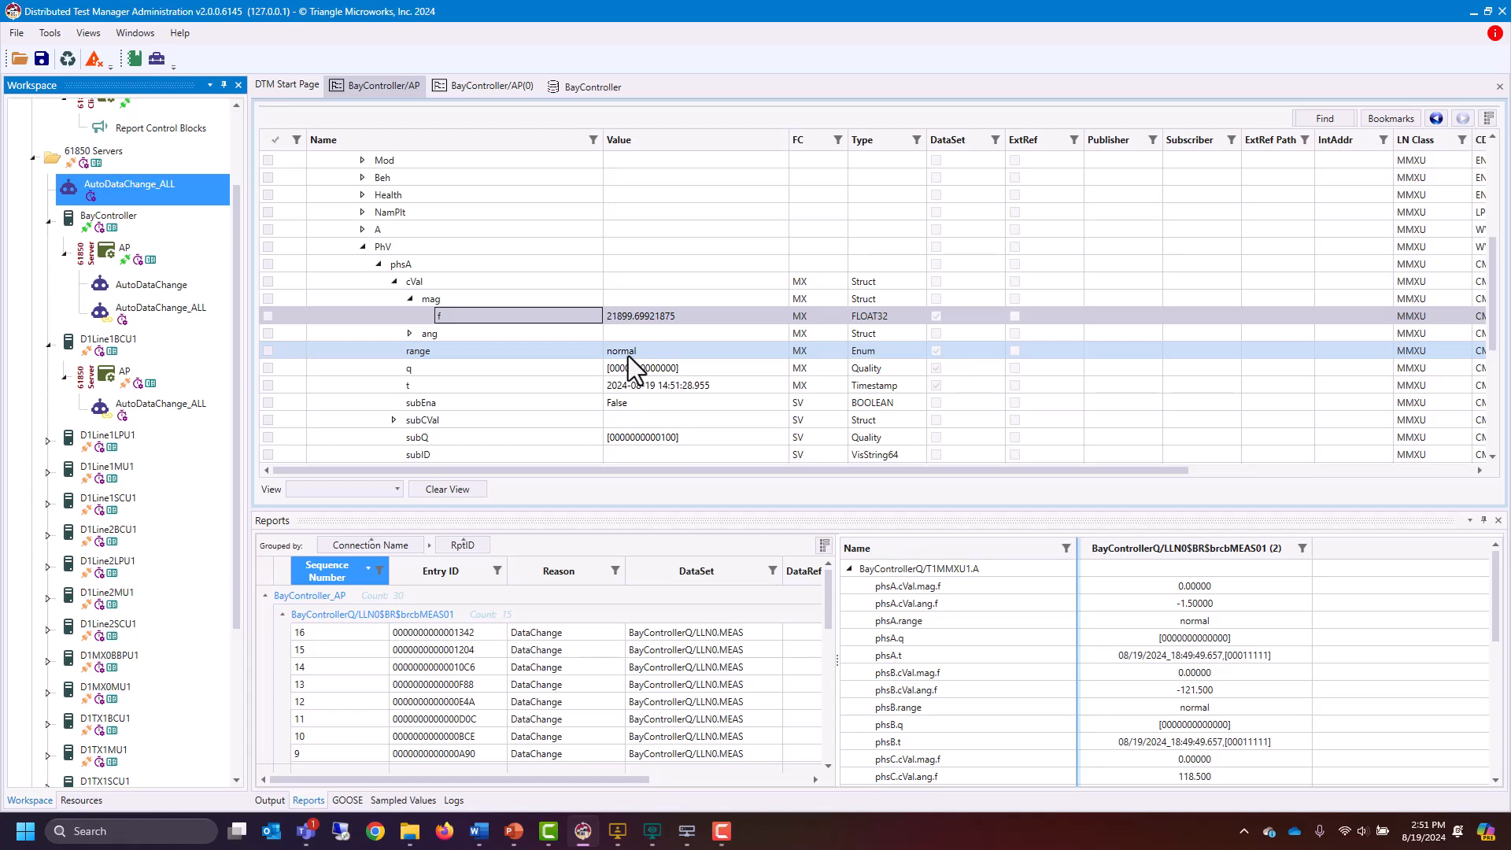
pyautogui.rightClick(121, 189)
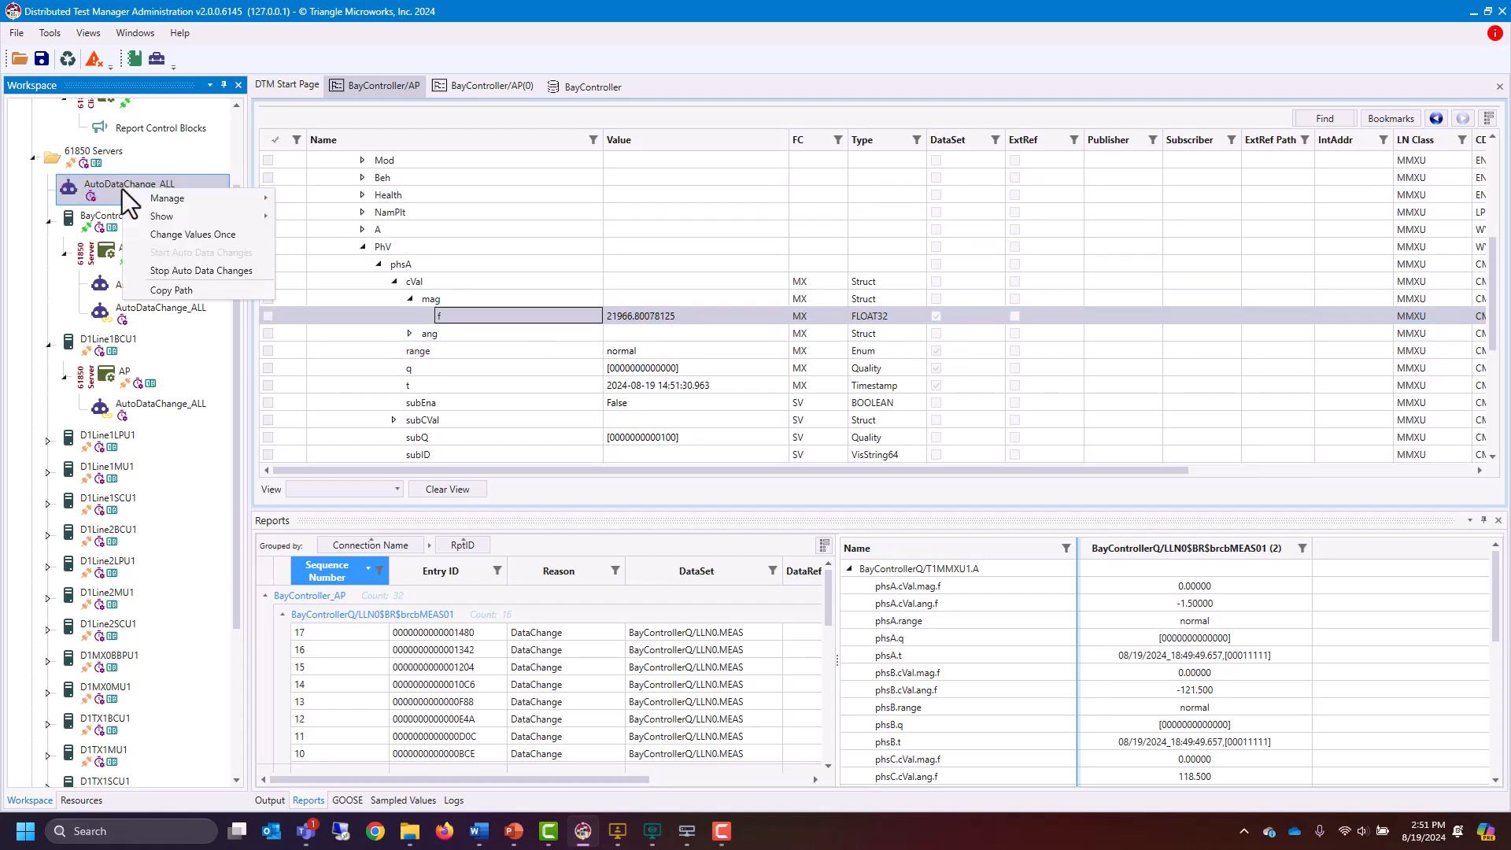
pyautogui.click(188, 268)
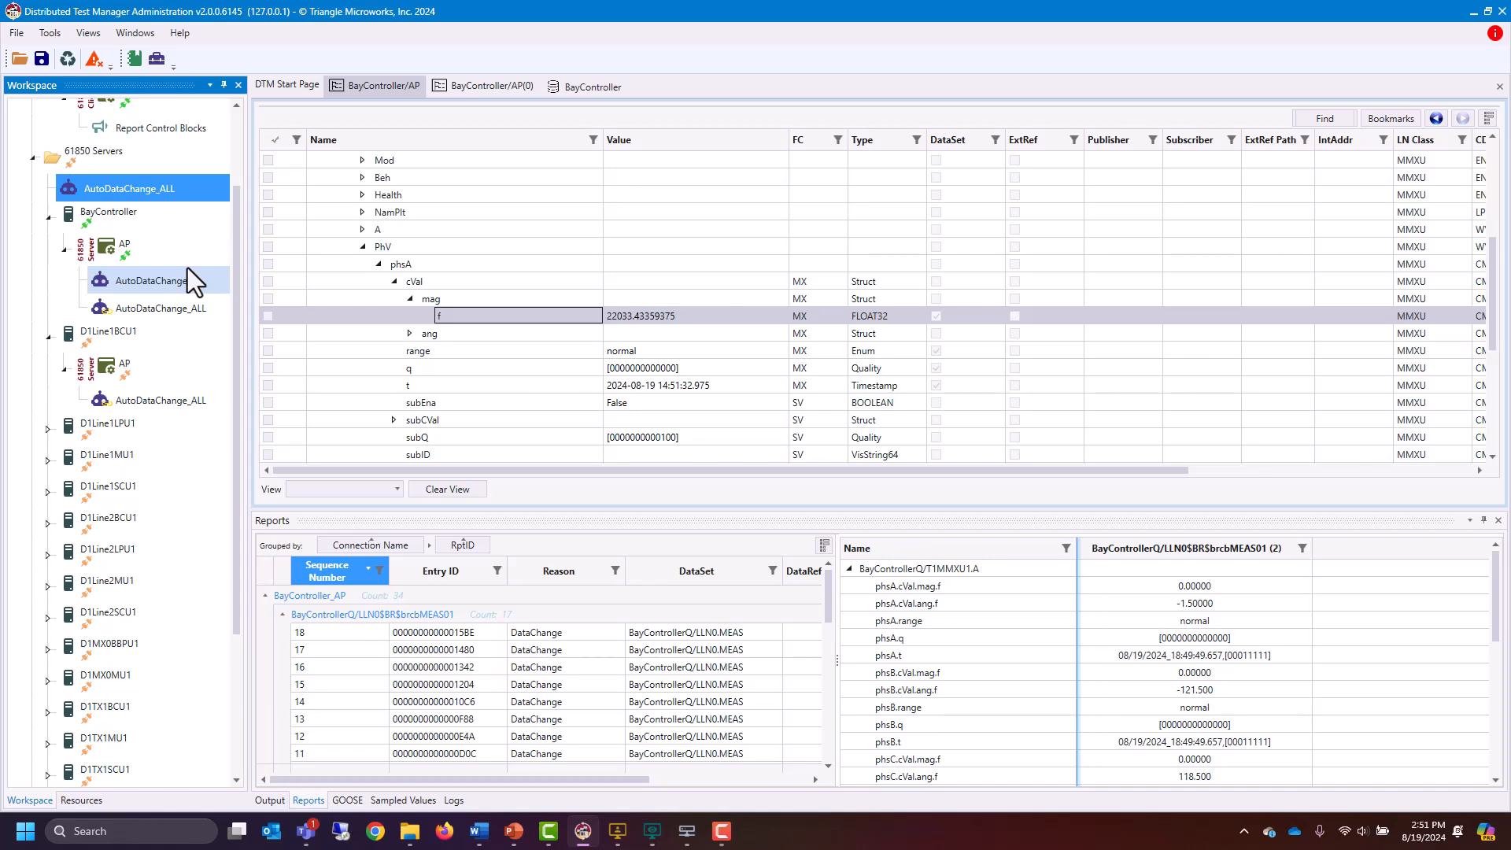
# Add a CSV simulation file to the BayController AP by importing breaker.csv from the 3Video folder
pyautogui.rightClick(131, 249)
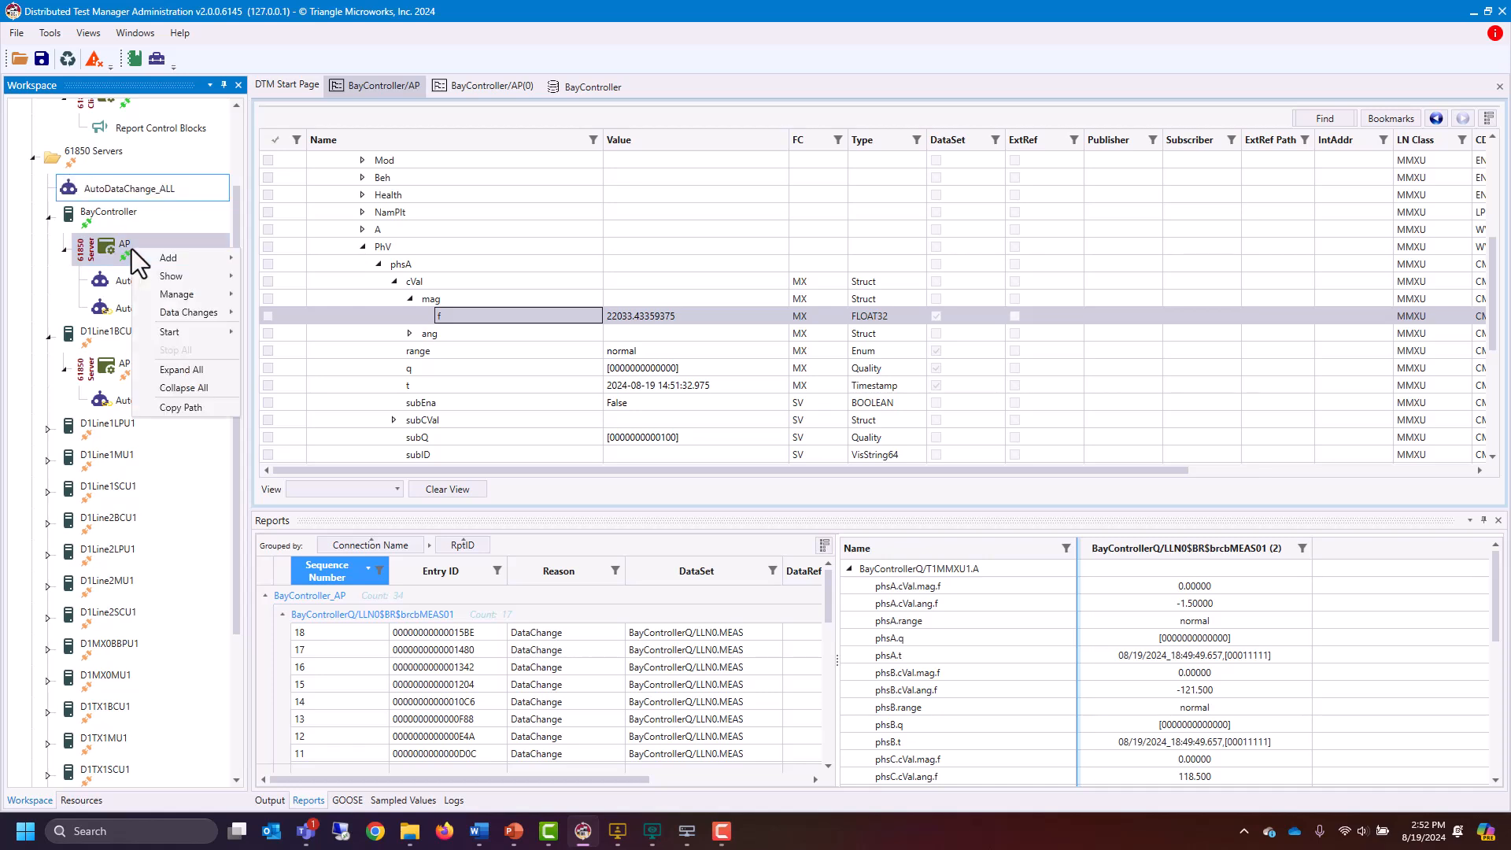
pyautogui.moveTo(192, 309)
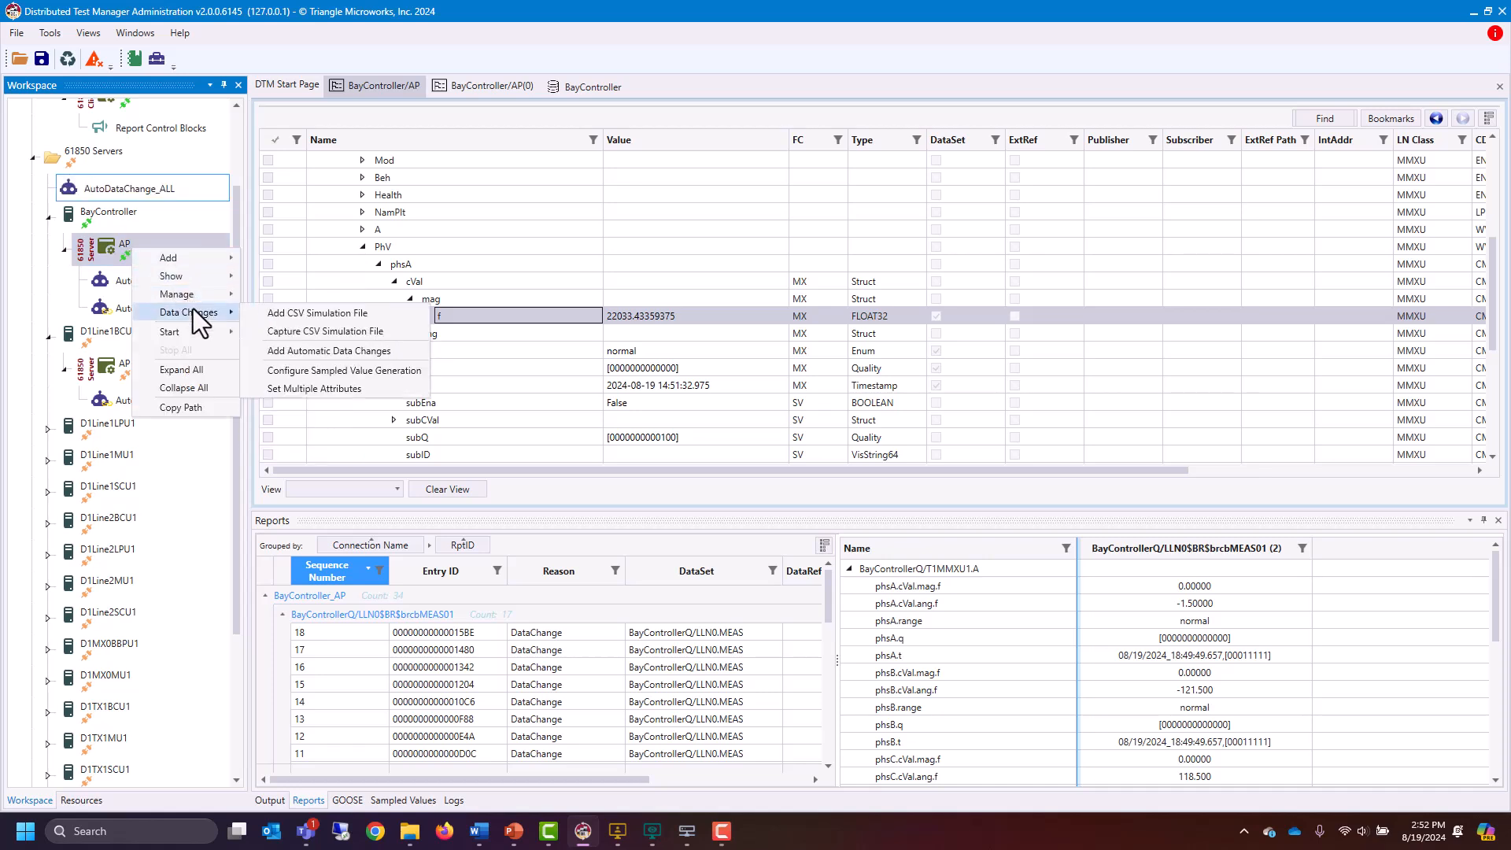
pyautogui.click(324, 313)
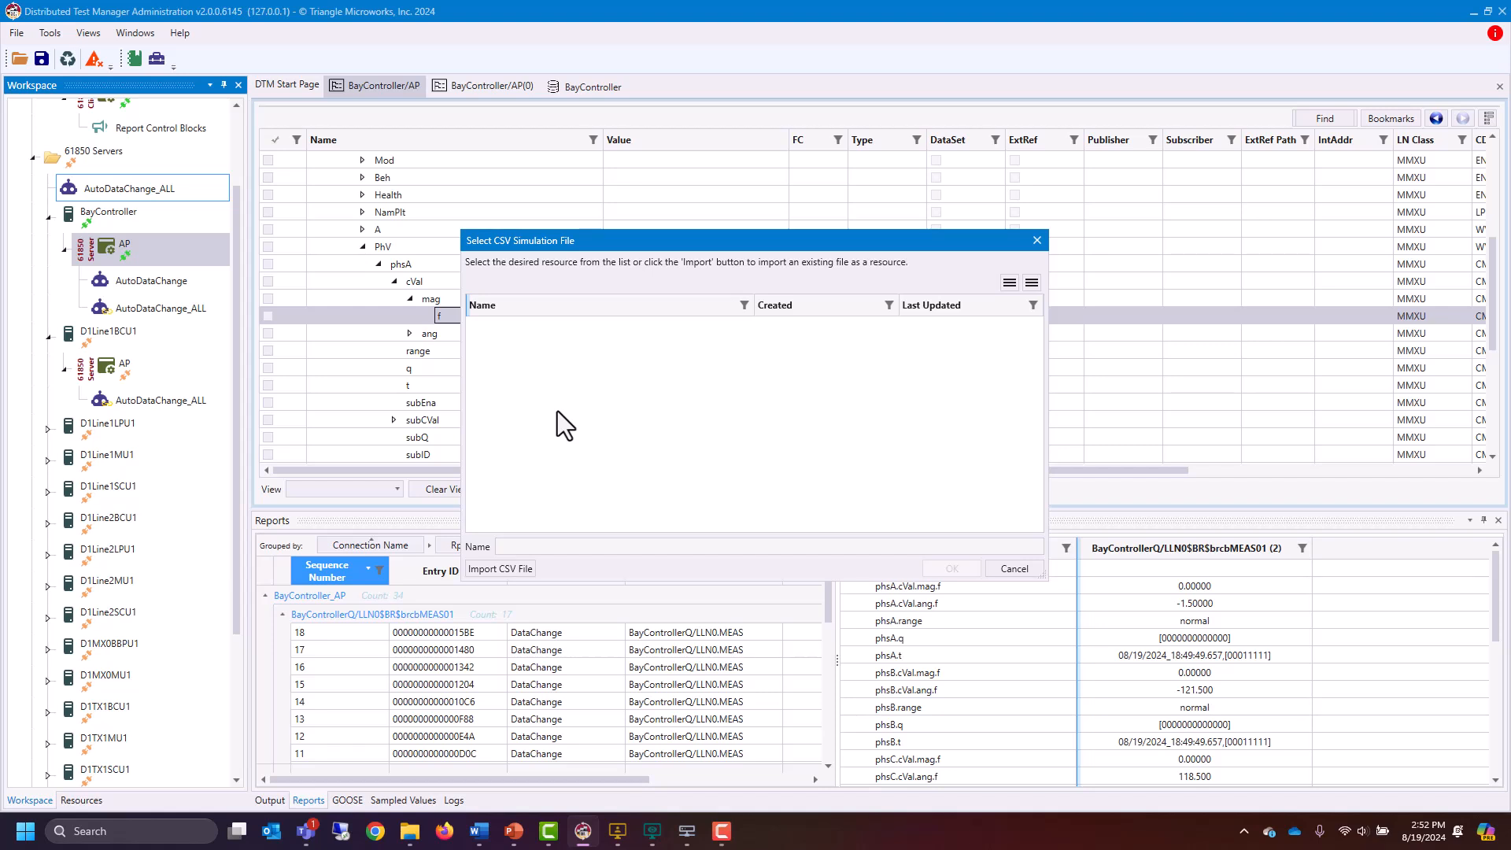
pyautogui.click(494, 570)
pyautogui.click(665, 262)
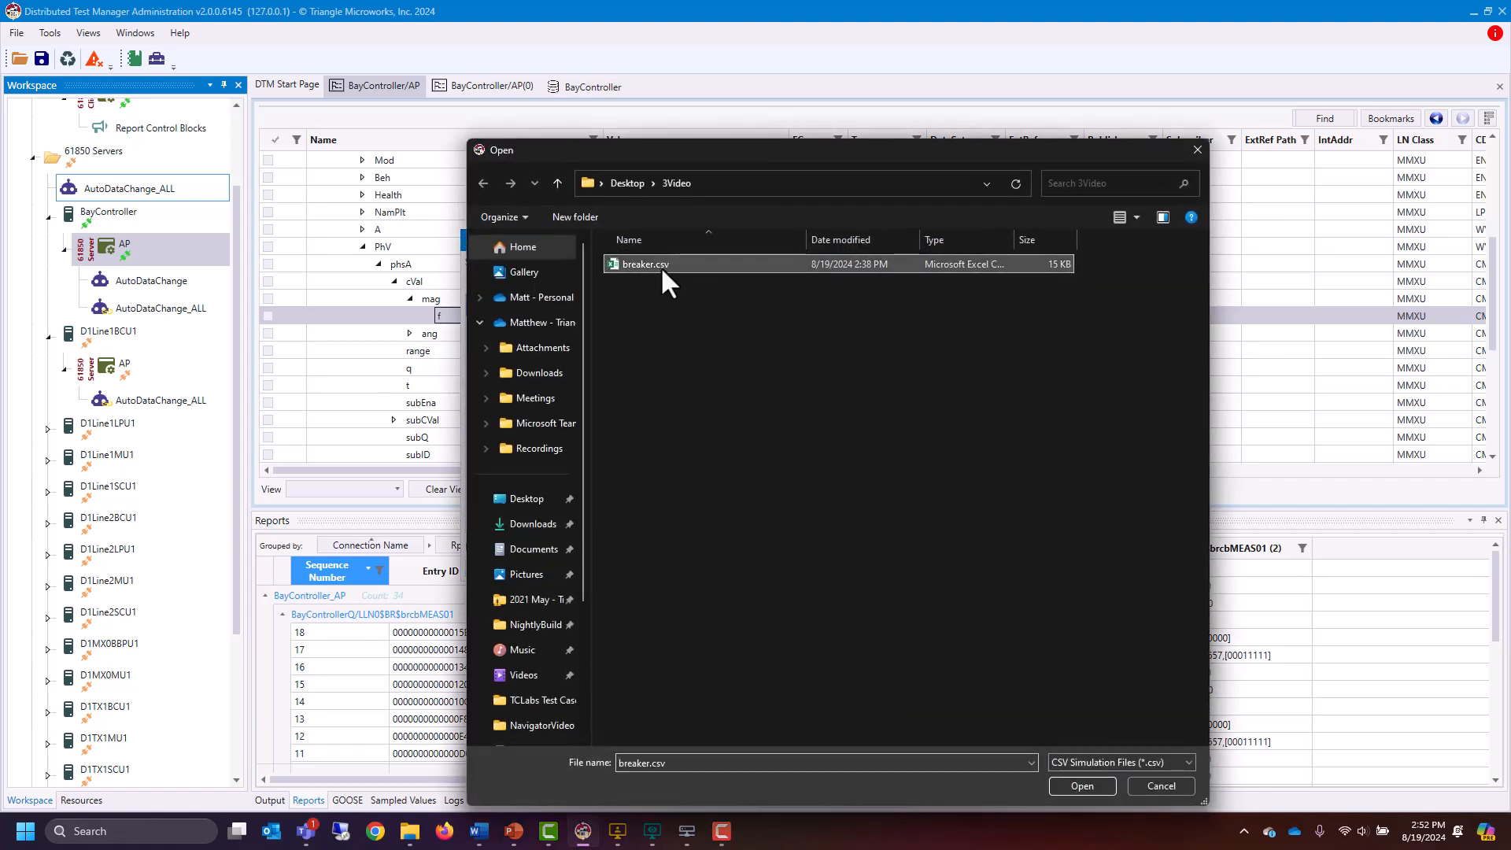
pyautogui.click(1080, 785)
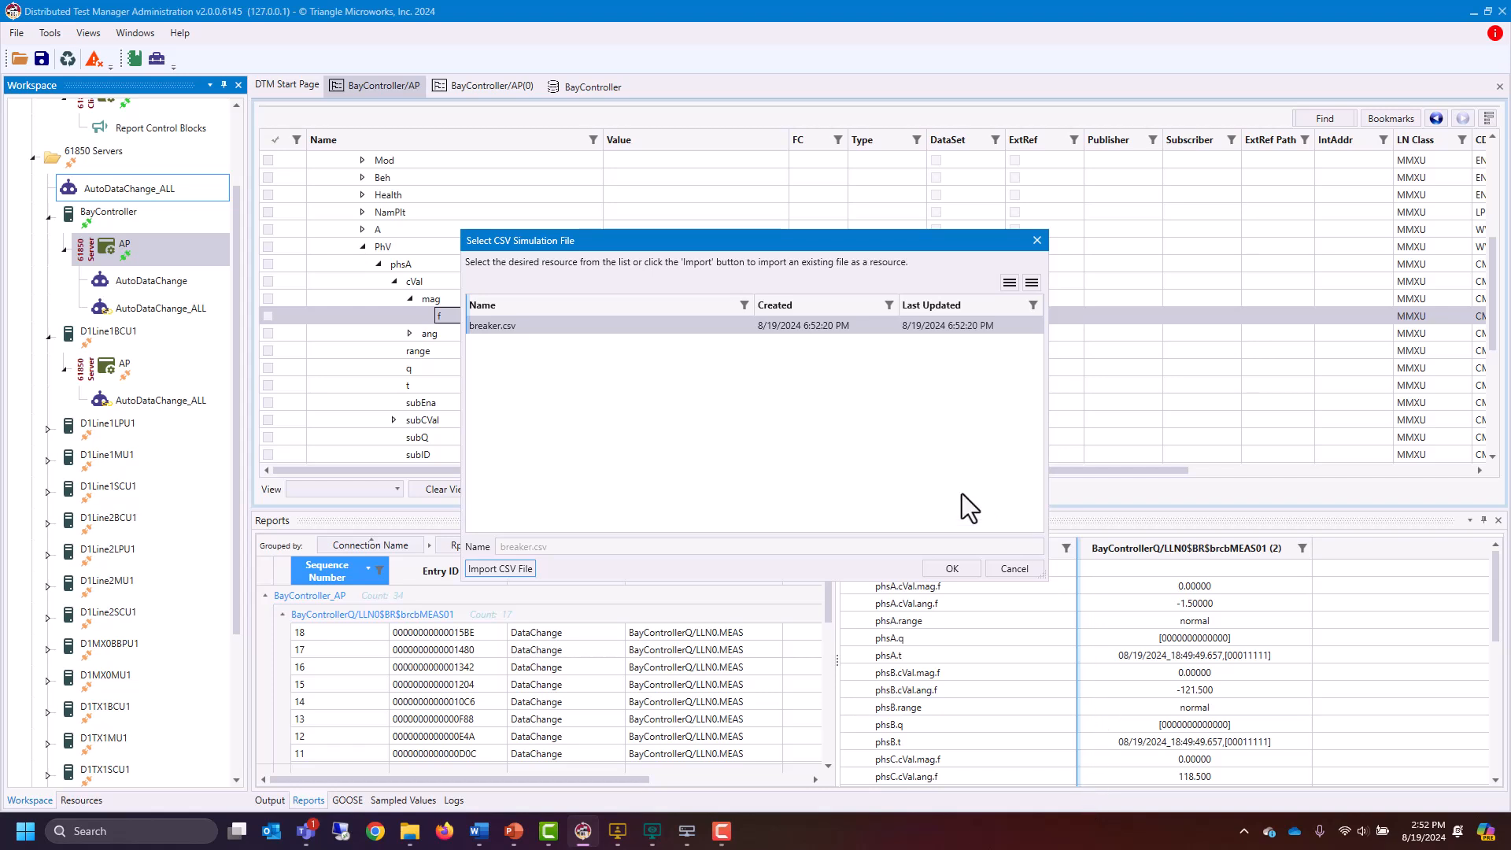
pyautogui.click(952, 568)
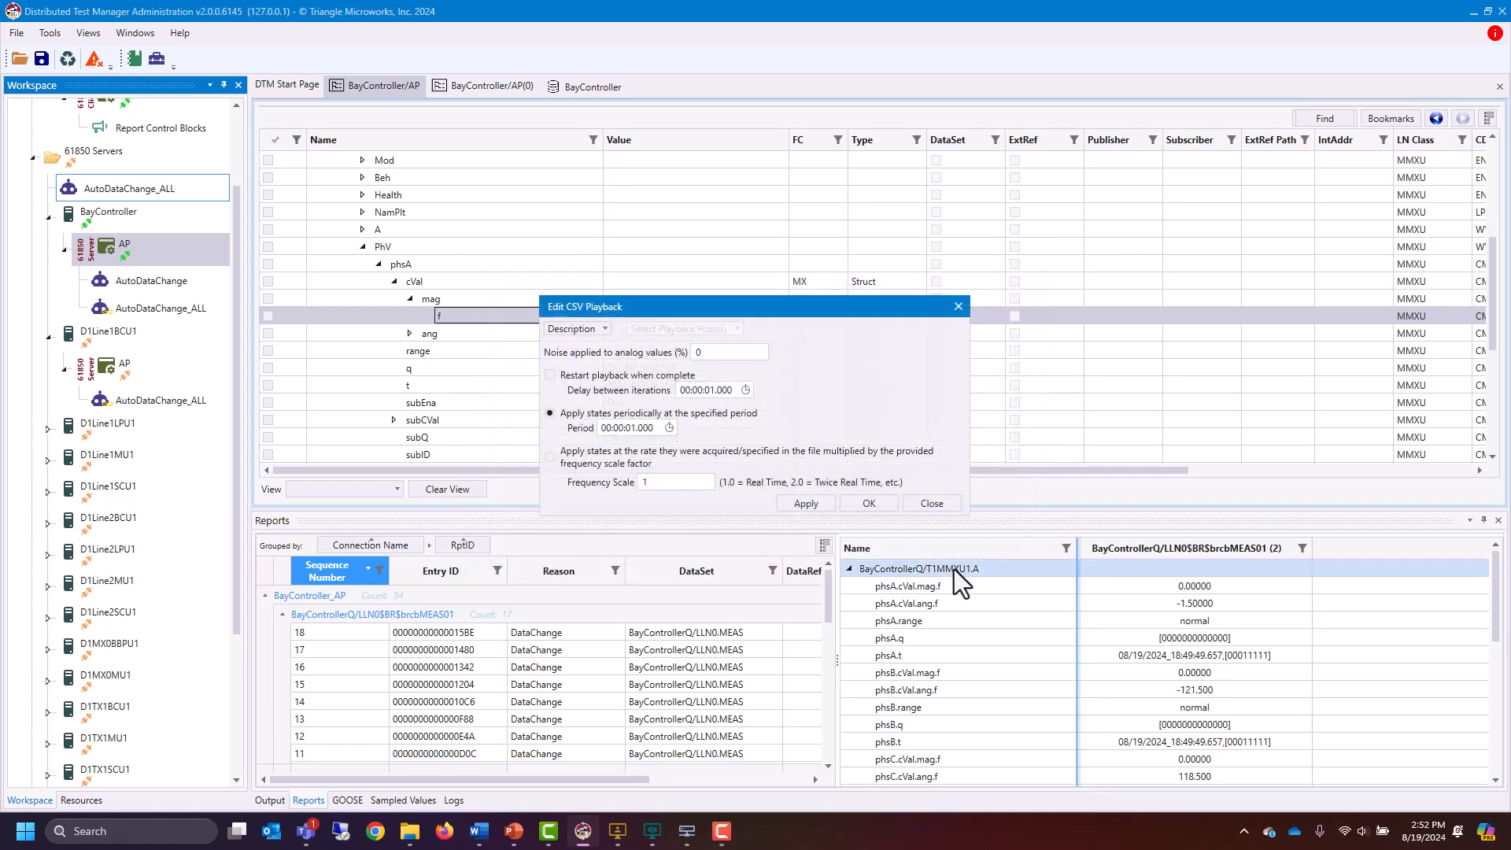
# Set the frequency scale of the breaker.csv playback to 1 and accept the playback settings
pyautogui.moveTo(782, 309); pyautogui.dragTo(806, 282)
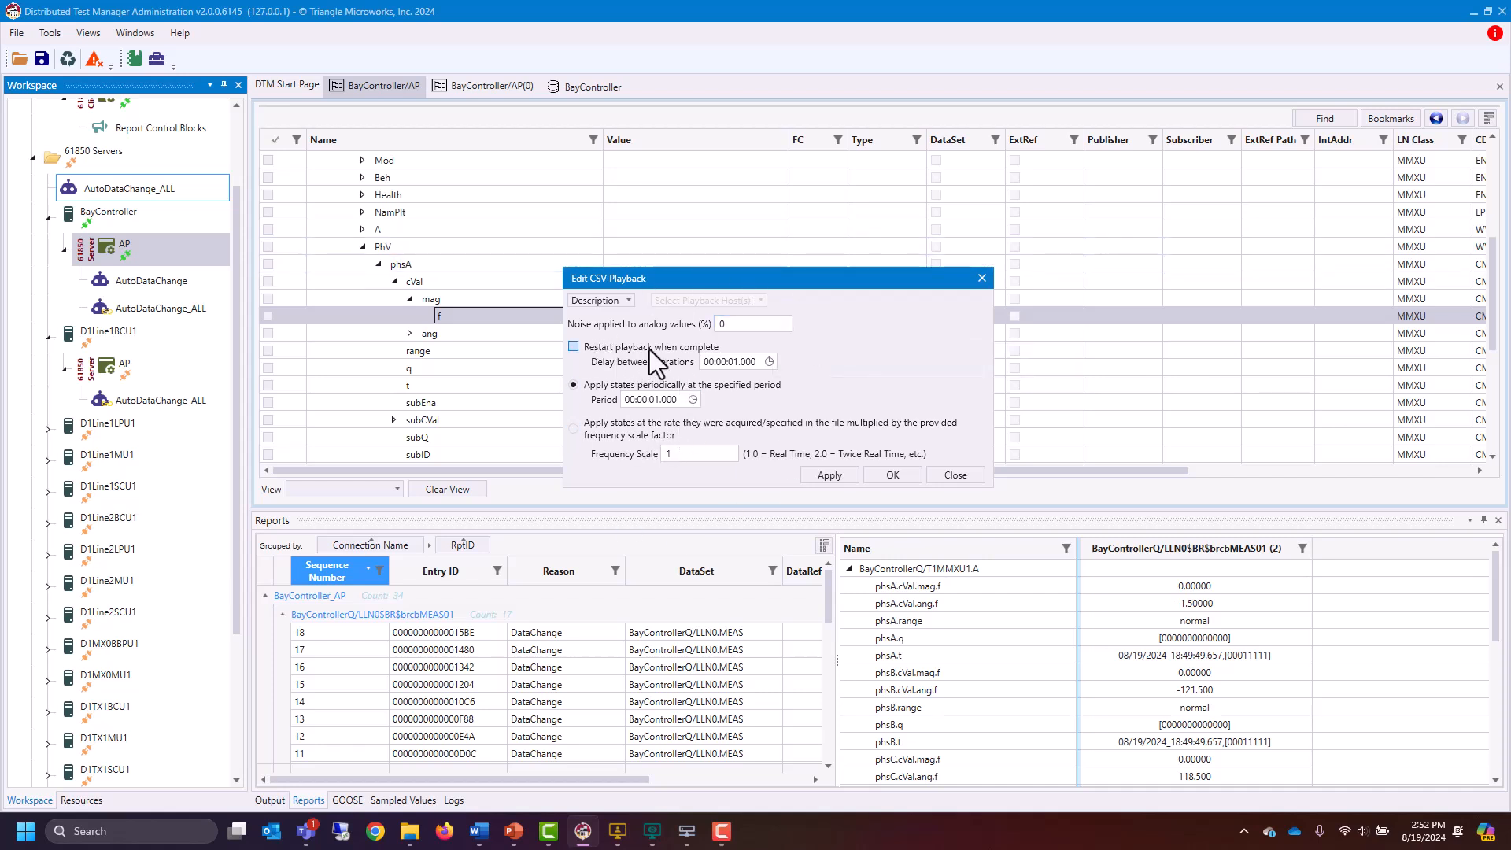
pyautogui.click(670, 454)
pyautogui.press('BackSpace')
pyautogui.write('1')
pyautogui.click(892, 475)
# Open the breaker.csv simulation file under the BayController AP for editing in the spreadsheet editor
pyautogui.rightClick(177, 338)
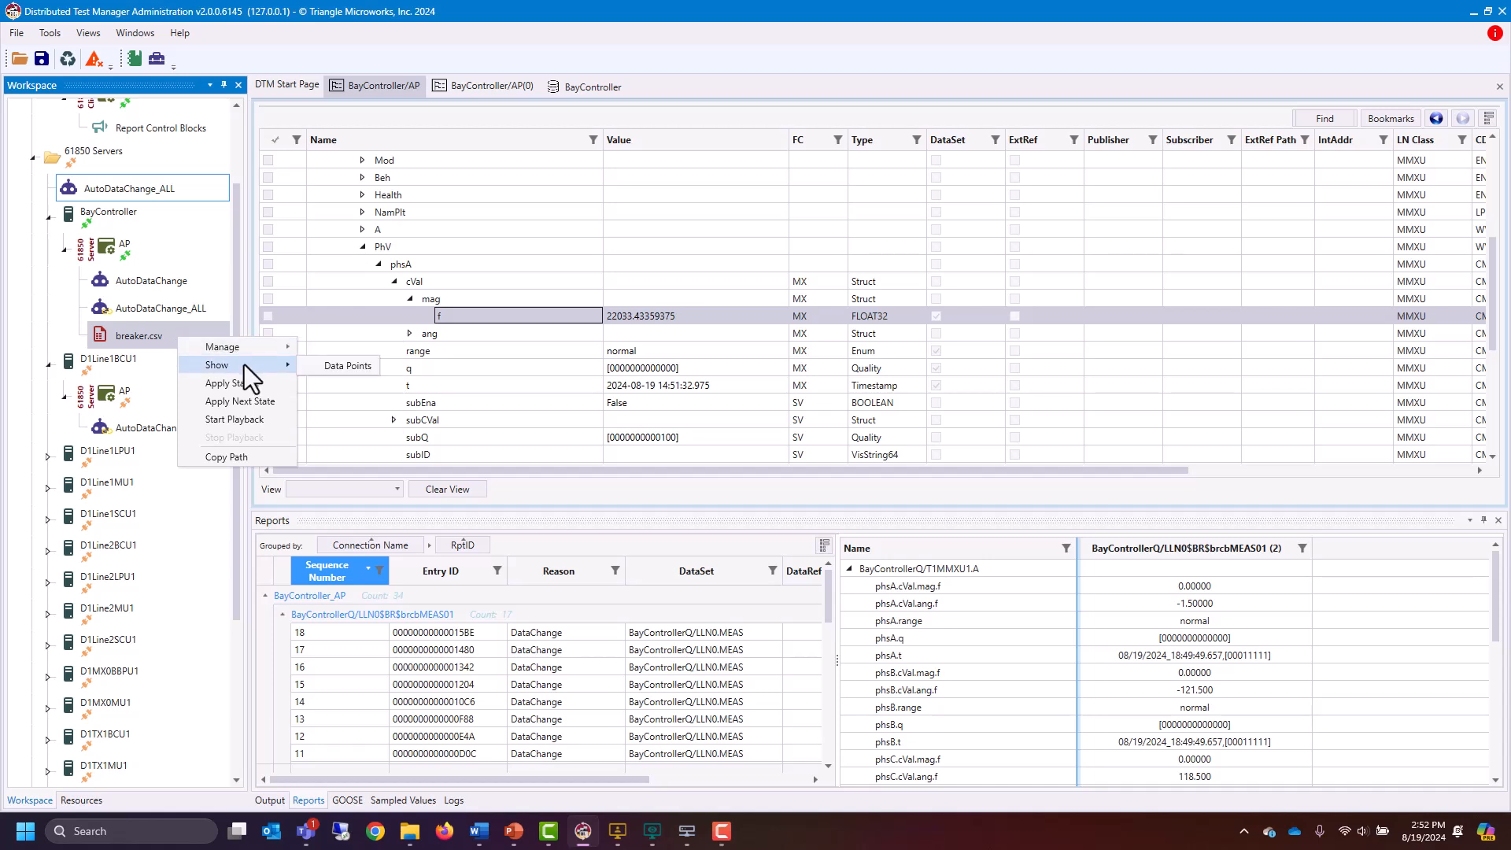
pyautogui.moveTo(249, 348)
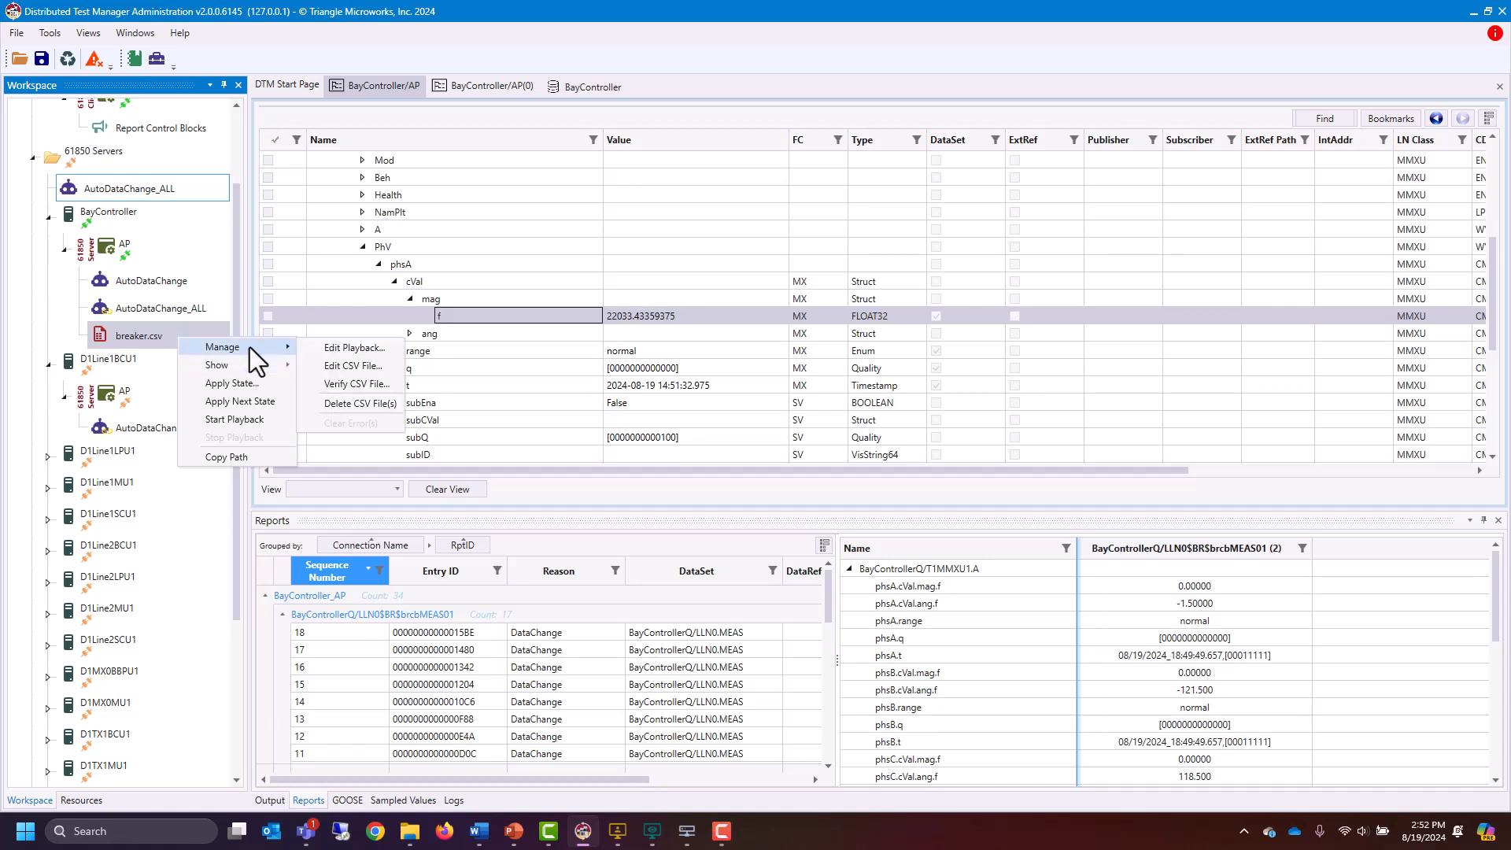
pyautogui.click(370, 365)
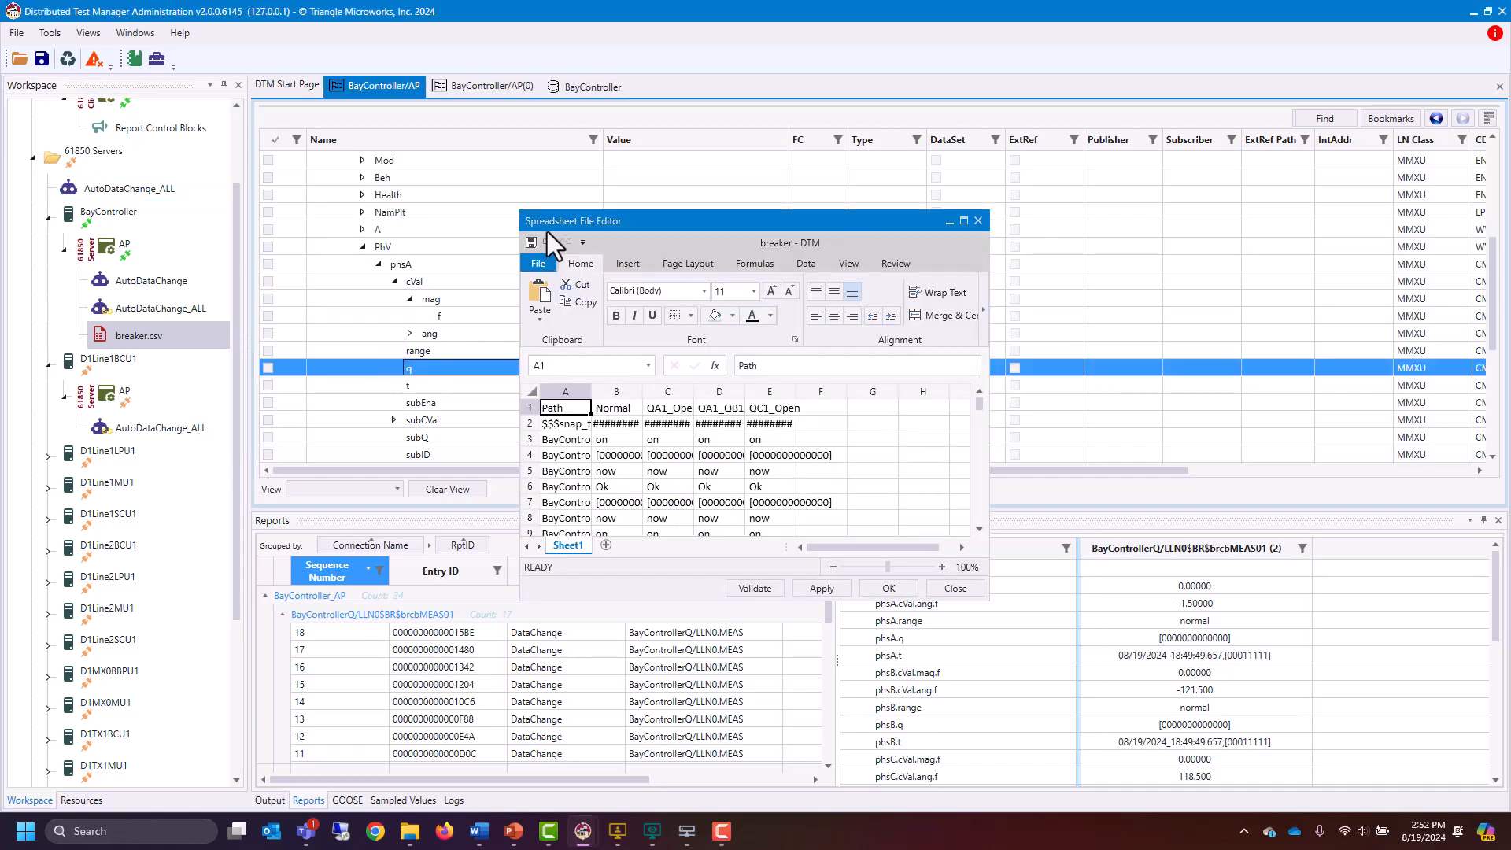
# Enlarge the spreadsheet file editor window and fit all columns of breaker.csv to their contents
pyautogui.moveTo(673, 224); pyautogui.dragTo(519, 152)
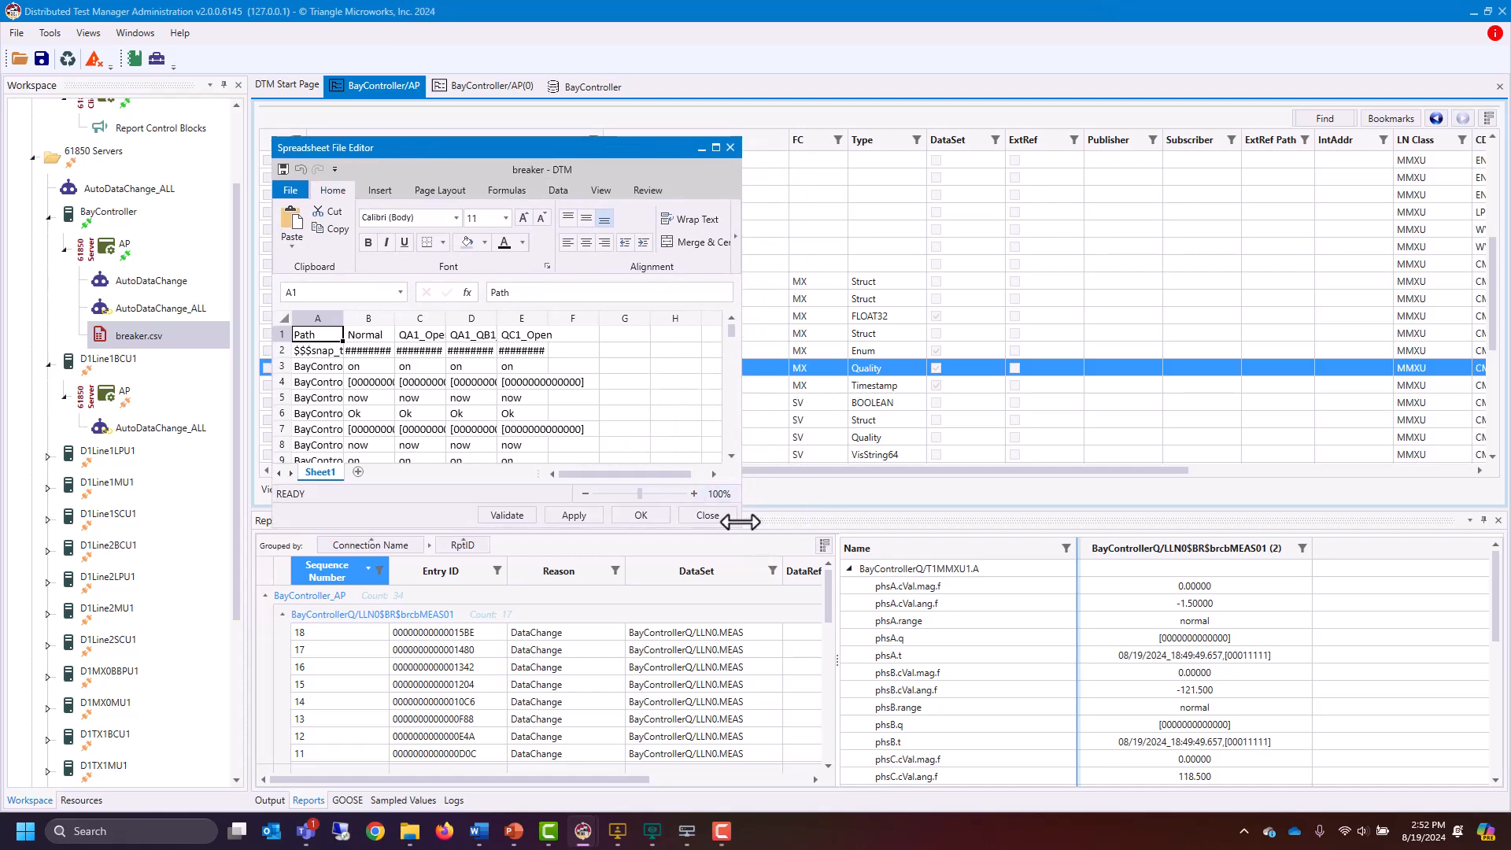
pyautogui.moveTo(740, 522); pyautogui.dragTo(1256, 693)
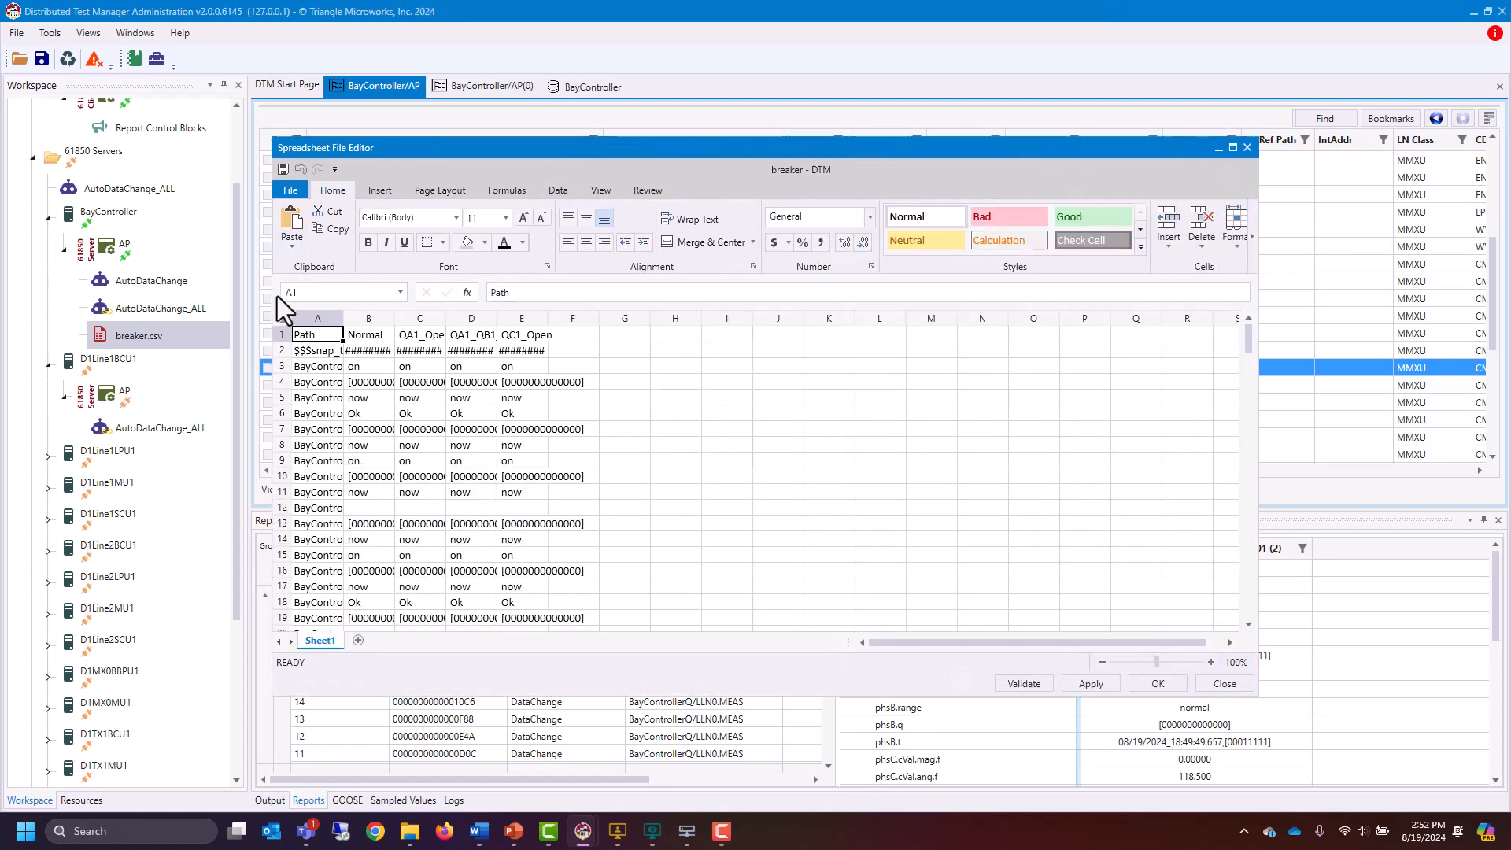
pyautogui.click(284, 318)
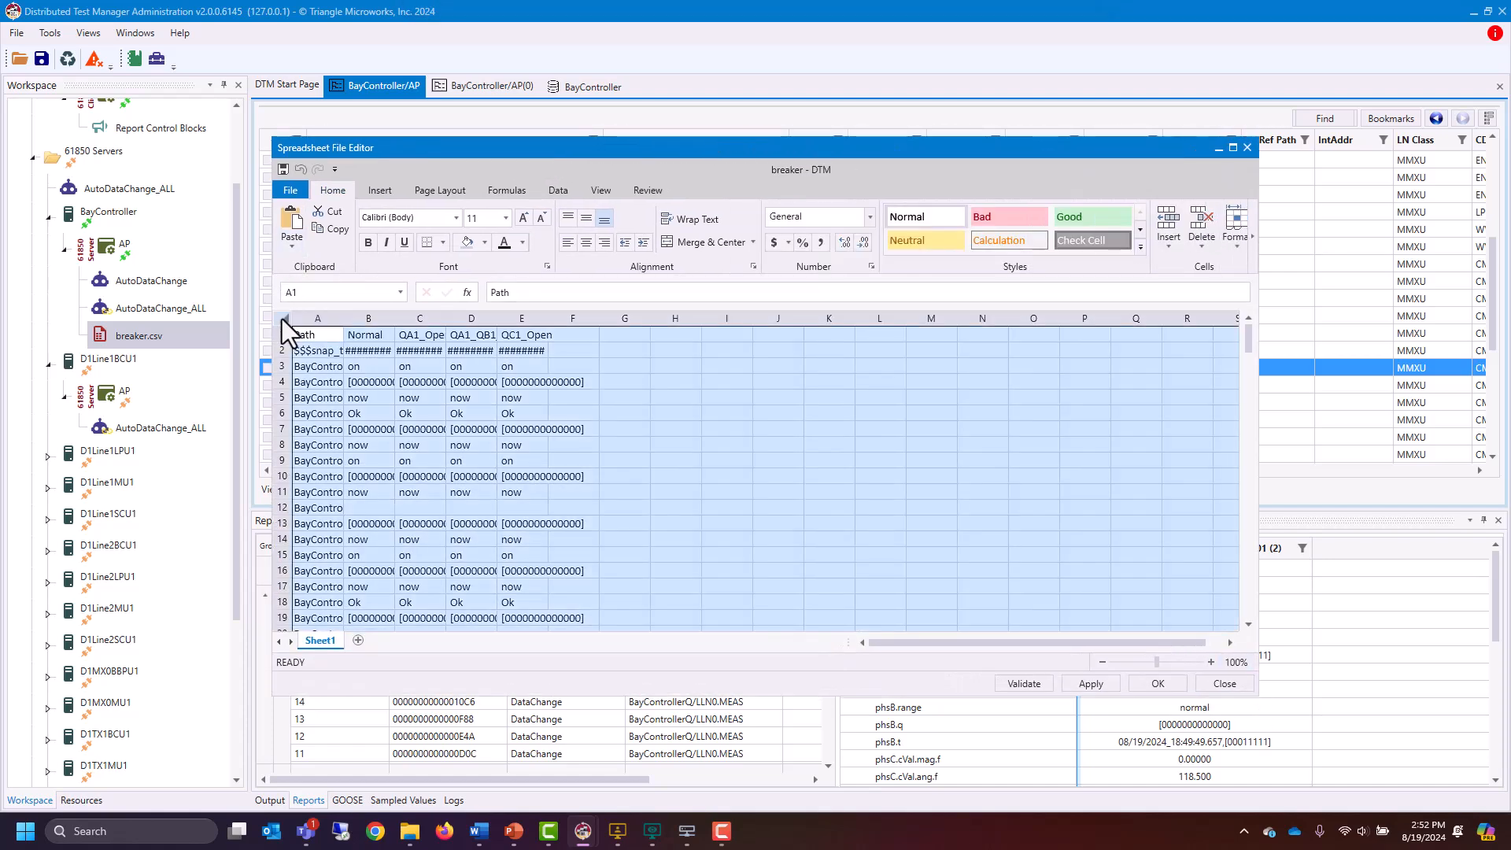
pyautogui.doubleClick(356, 328)
pyautogui.click(692, 413)
# Examine the point paths in column A, the state names in row 1 and the values each state assigns
pyautogui.moveTo(386, 368); pyautogui.dragTo(409, 673)
pyautogui.scroll(20, 442, 516)
pyautogui.scroll(2, 465, 522)
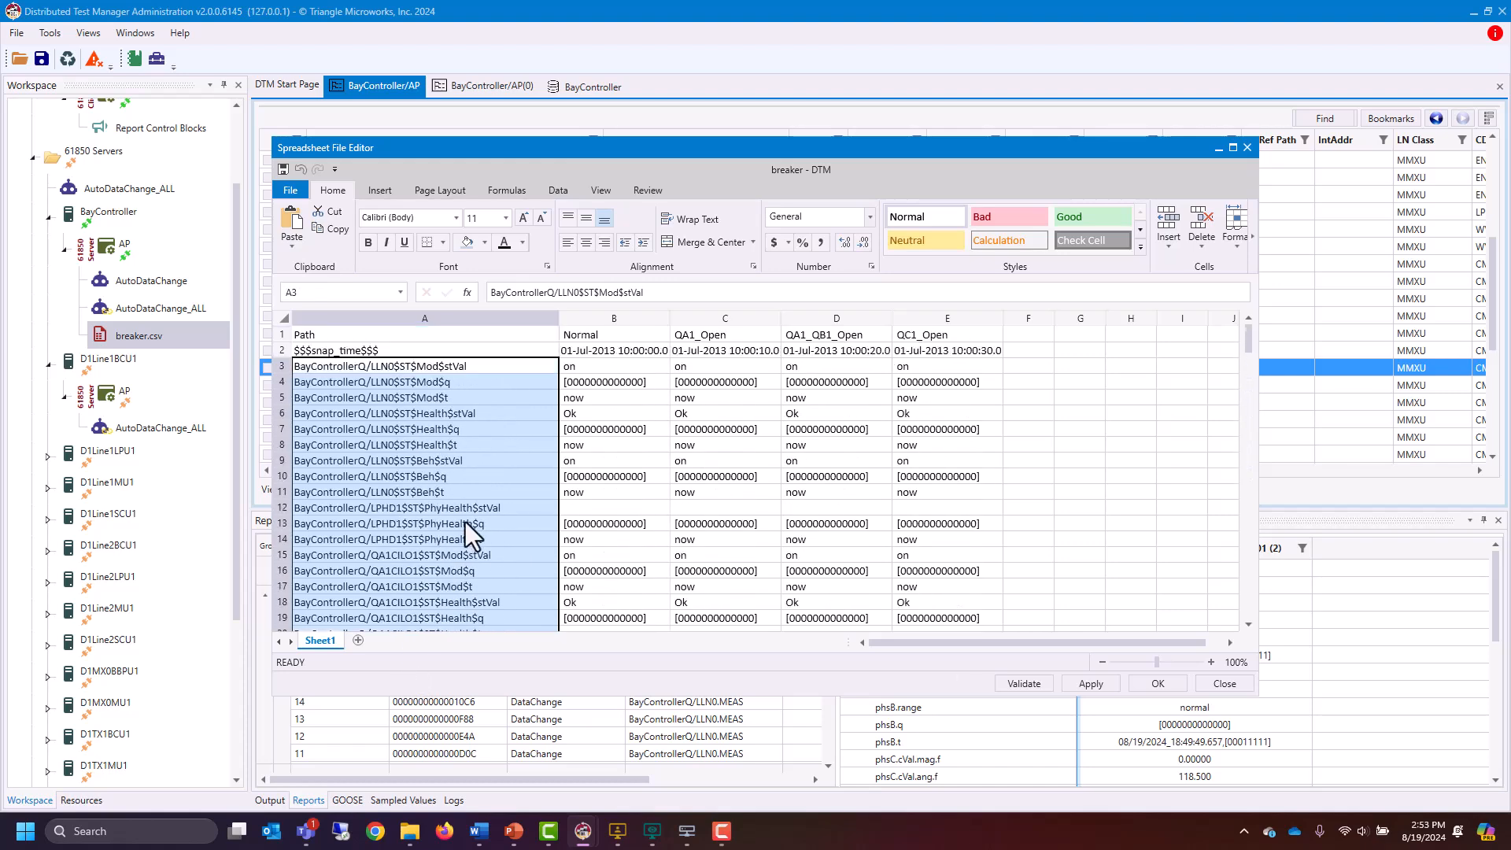
pyautogui.click(598, 335)
pyautogui.click(736, 338)
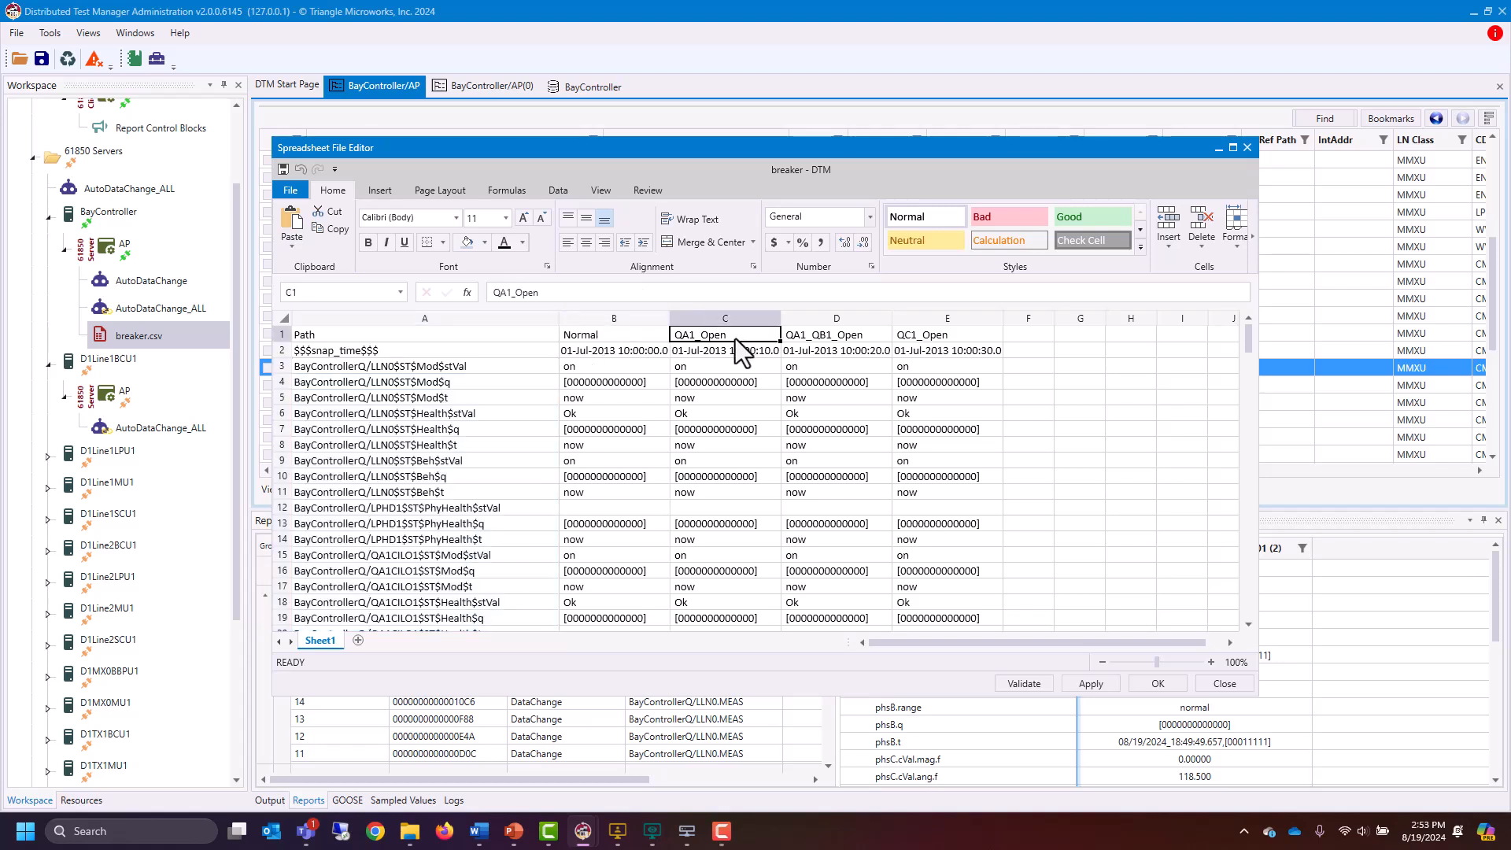
pyautogui.click(832, 334)
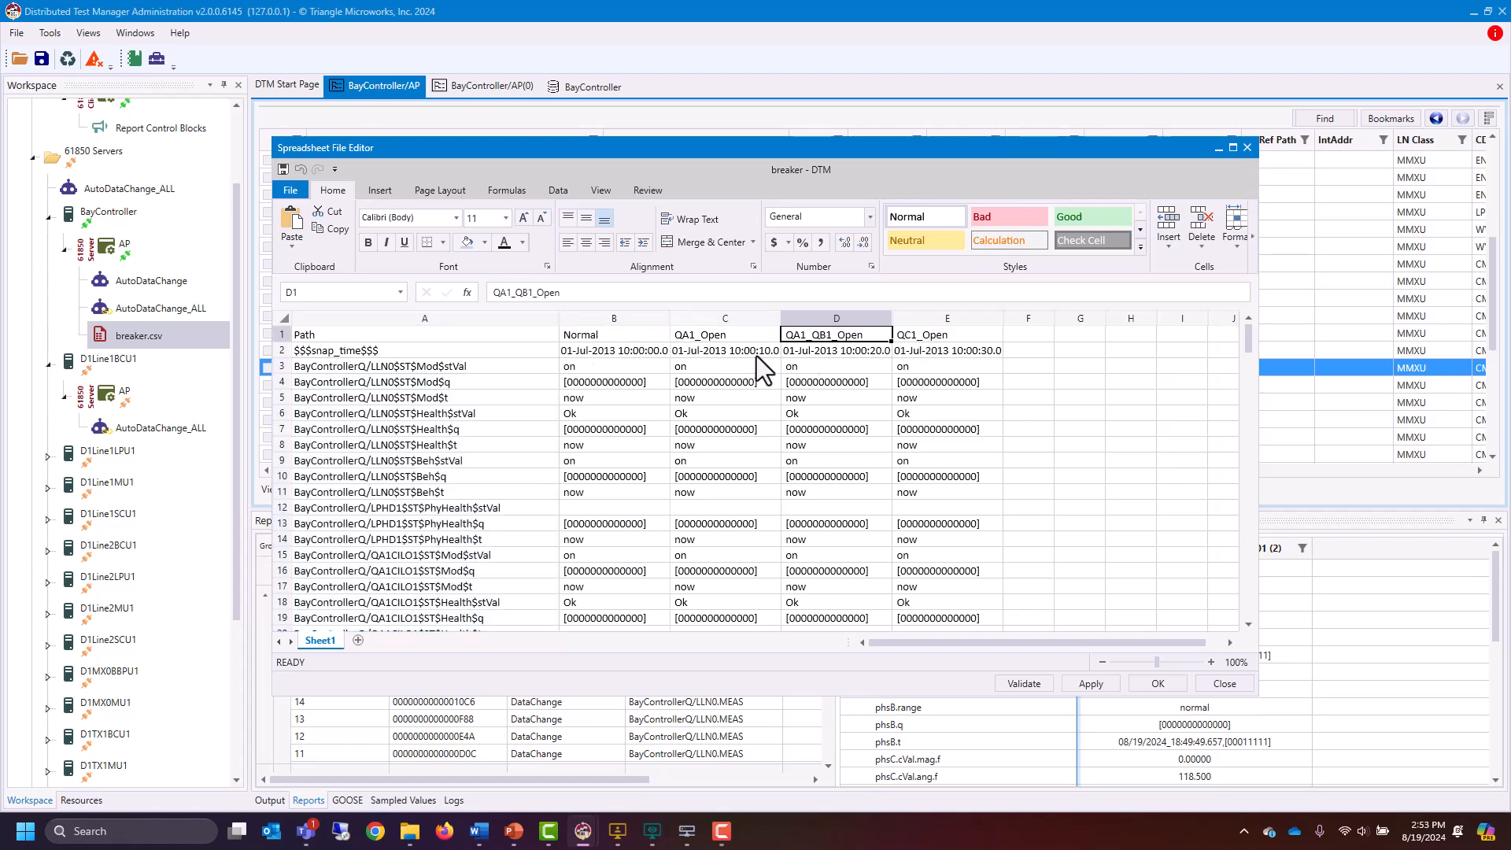
pyautogui.moveTo(447, 367); pyautogui.dragTo(909, 373)
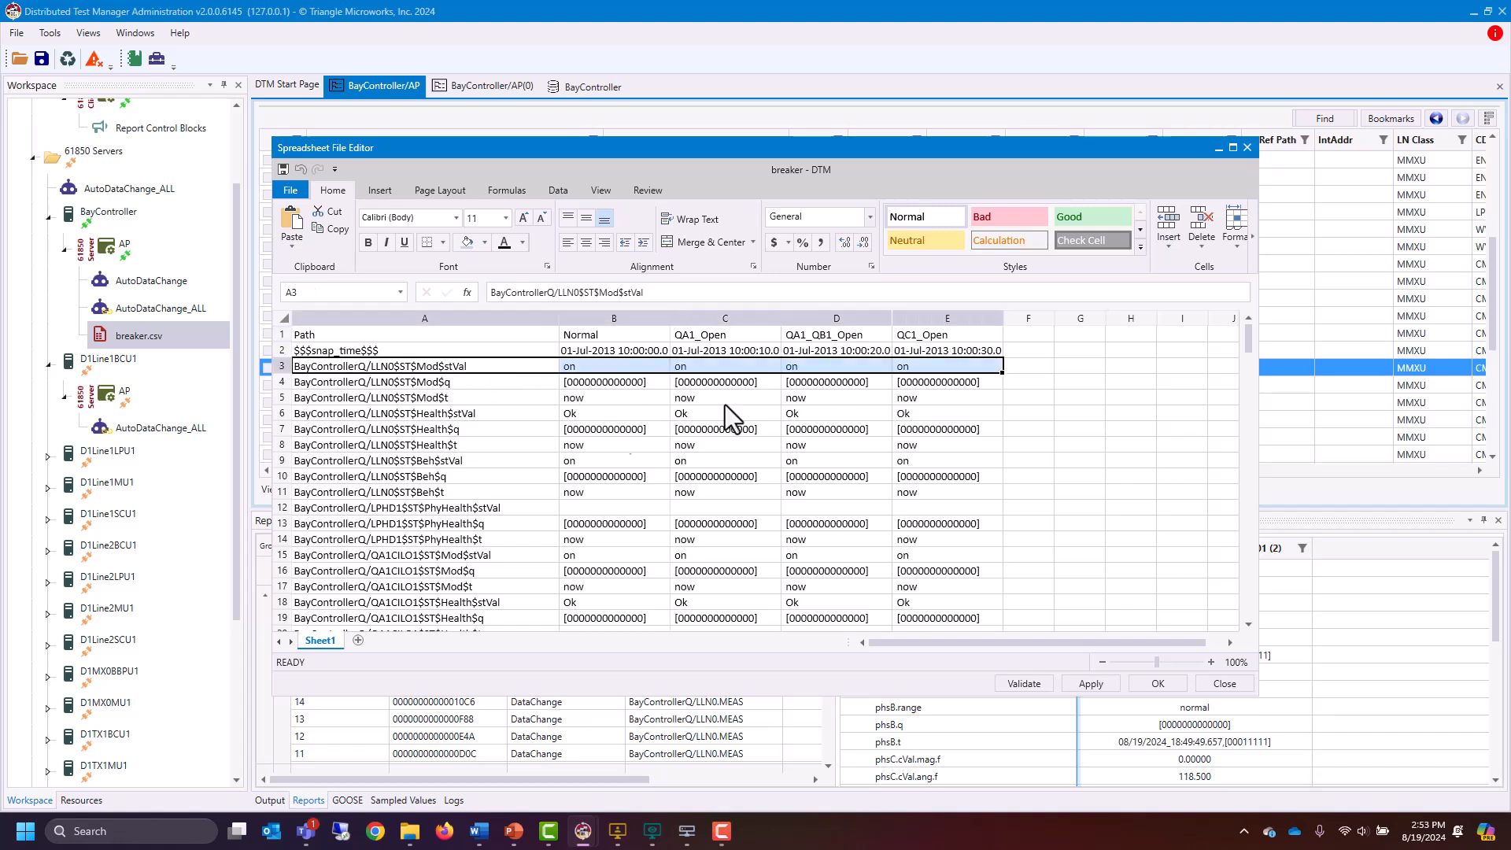
pyautogui.moveTo(618, 338); pyautogui.dragTo(625, 573)
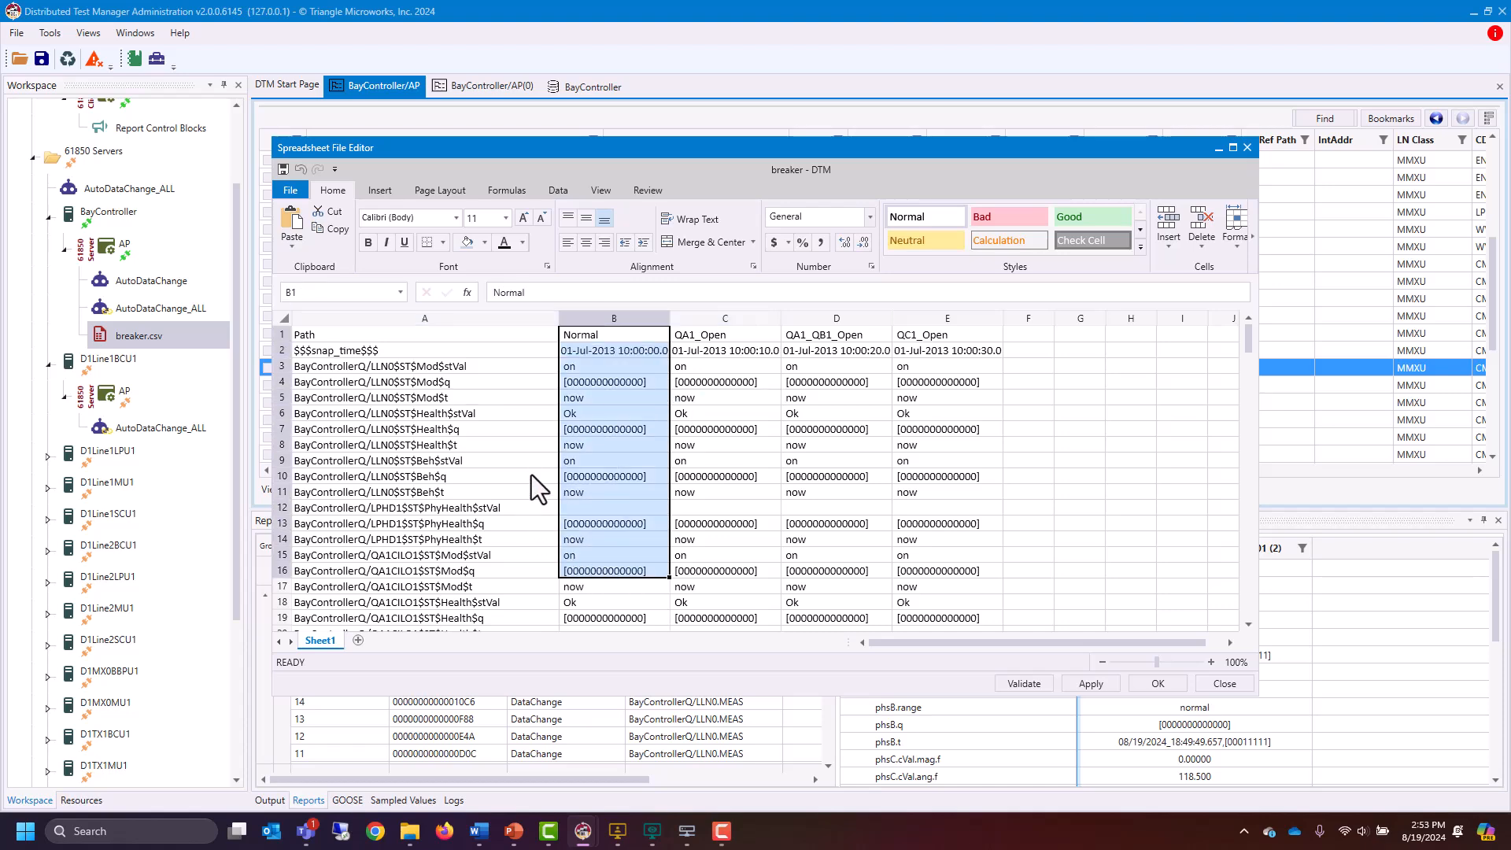
# Review the rows down to the T1MMXU1 phase voltage and current magnitudes across the states, and close the spreadsheet editor
pyautogui.click(606, 334)
pyautogui.scroll(-19, 604, 469)
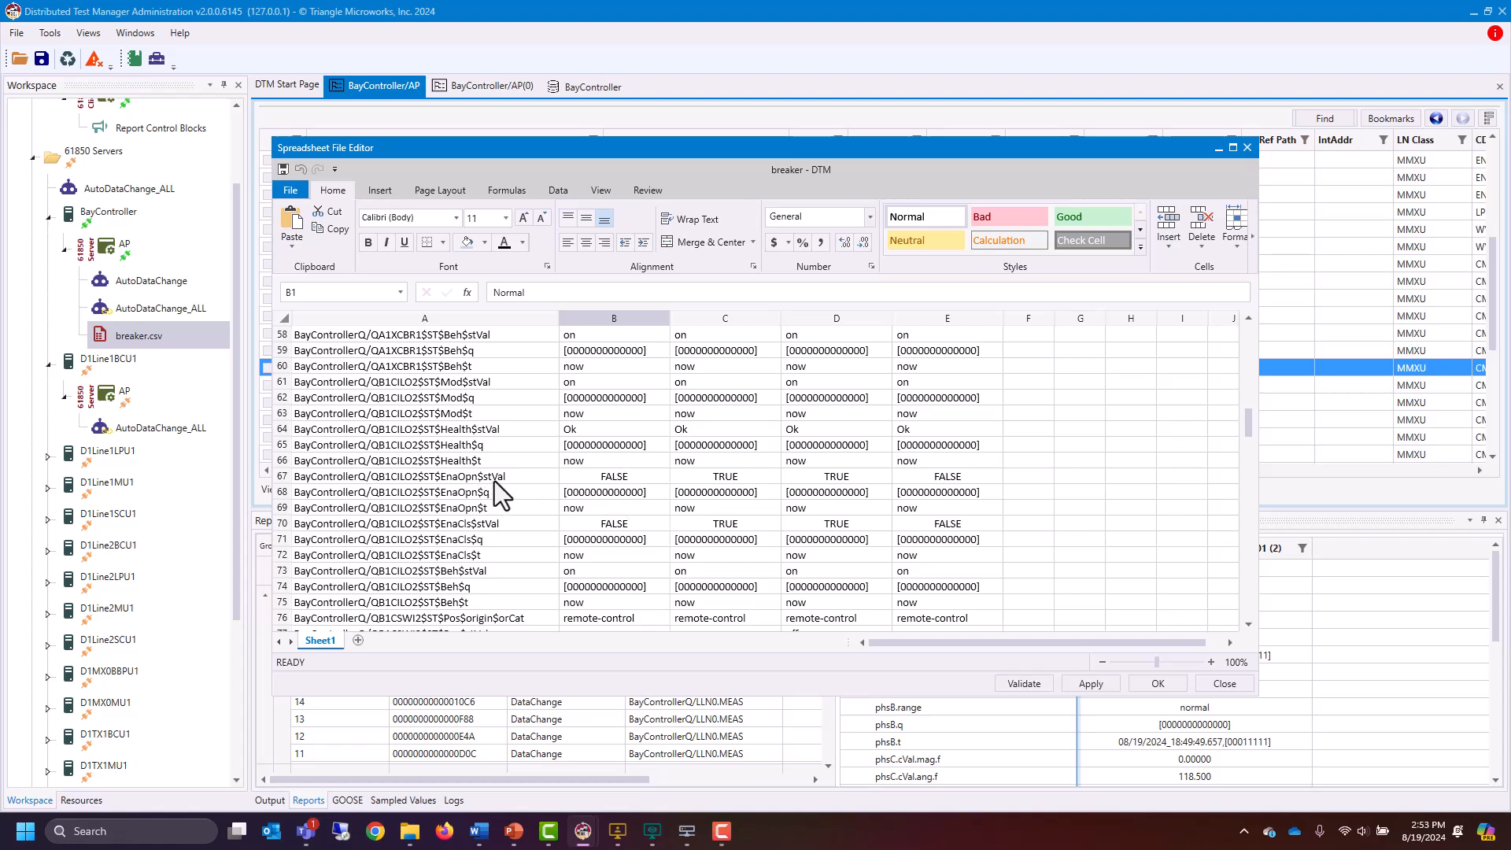
pyautogui.click(484, 482)
pyautogui.scroll(-6, 598, 496)
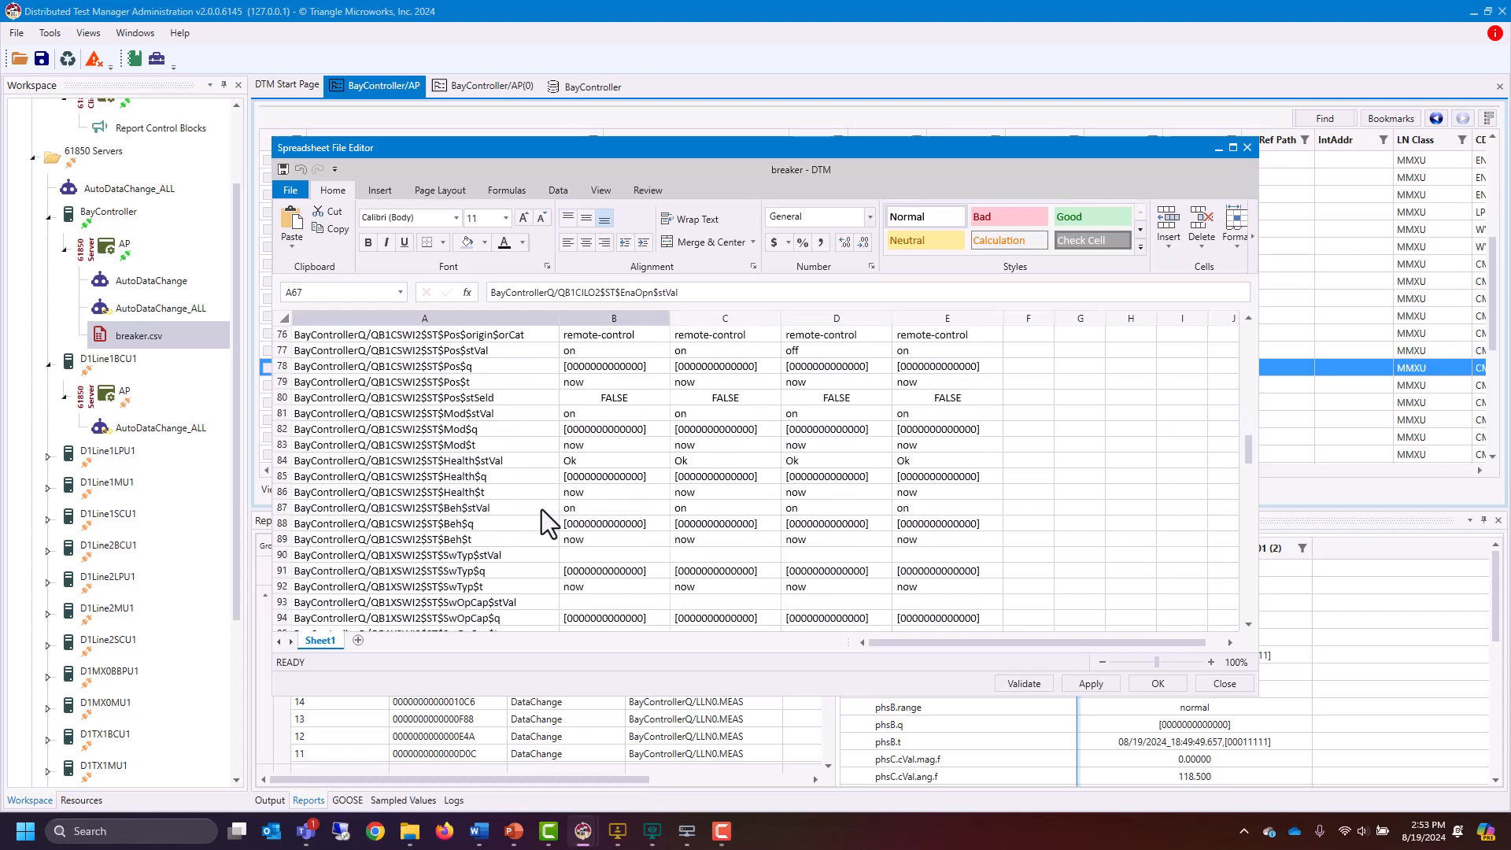
pyautogui.scroll(-20, 472, 511)
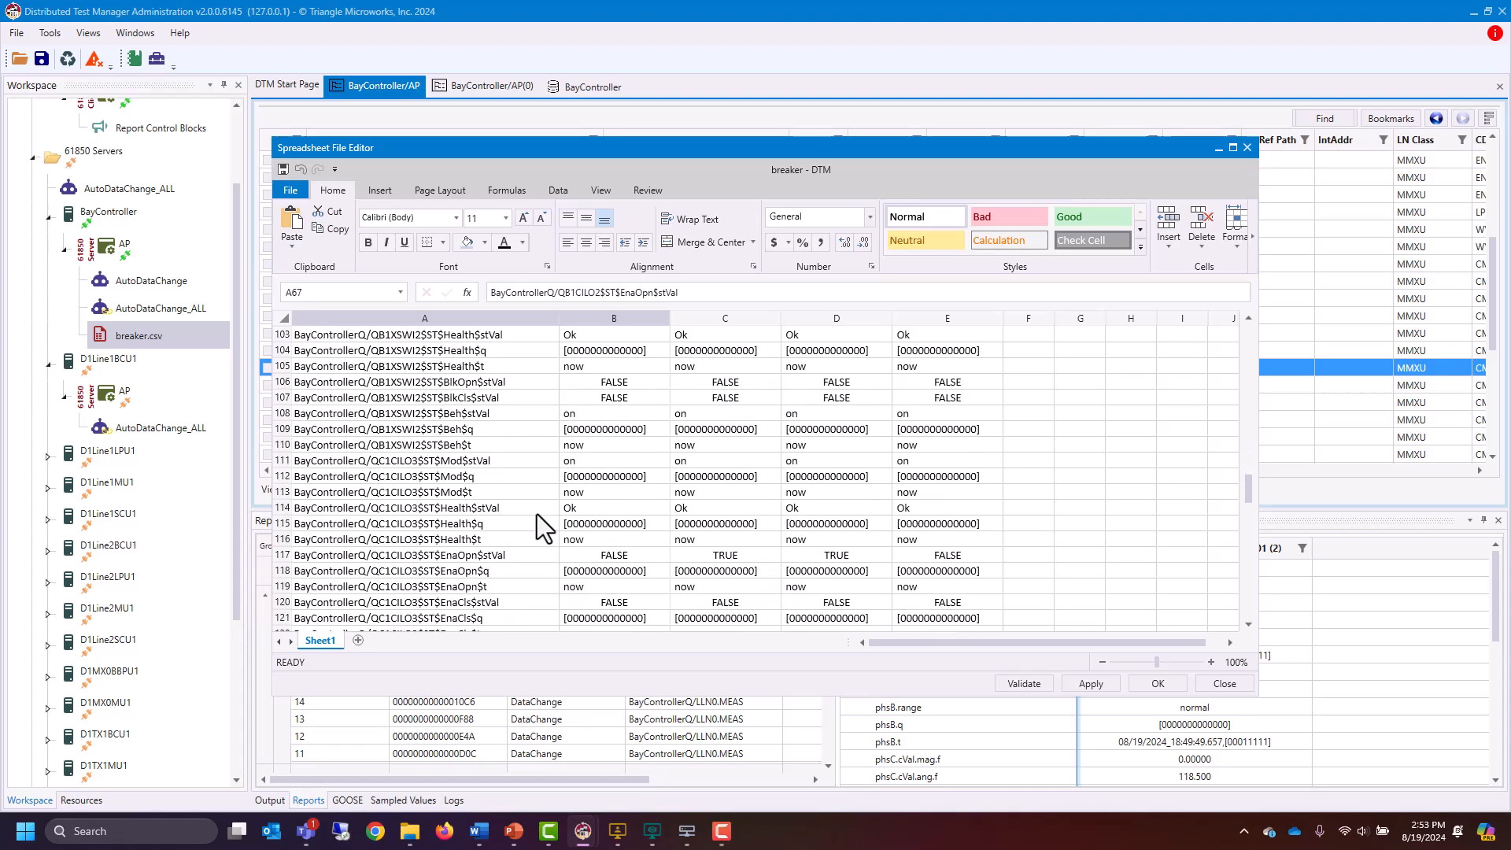
pyautogui.scroll(-11, 546, 527)
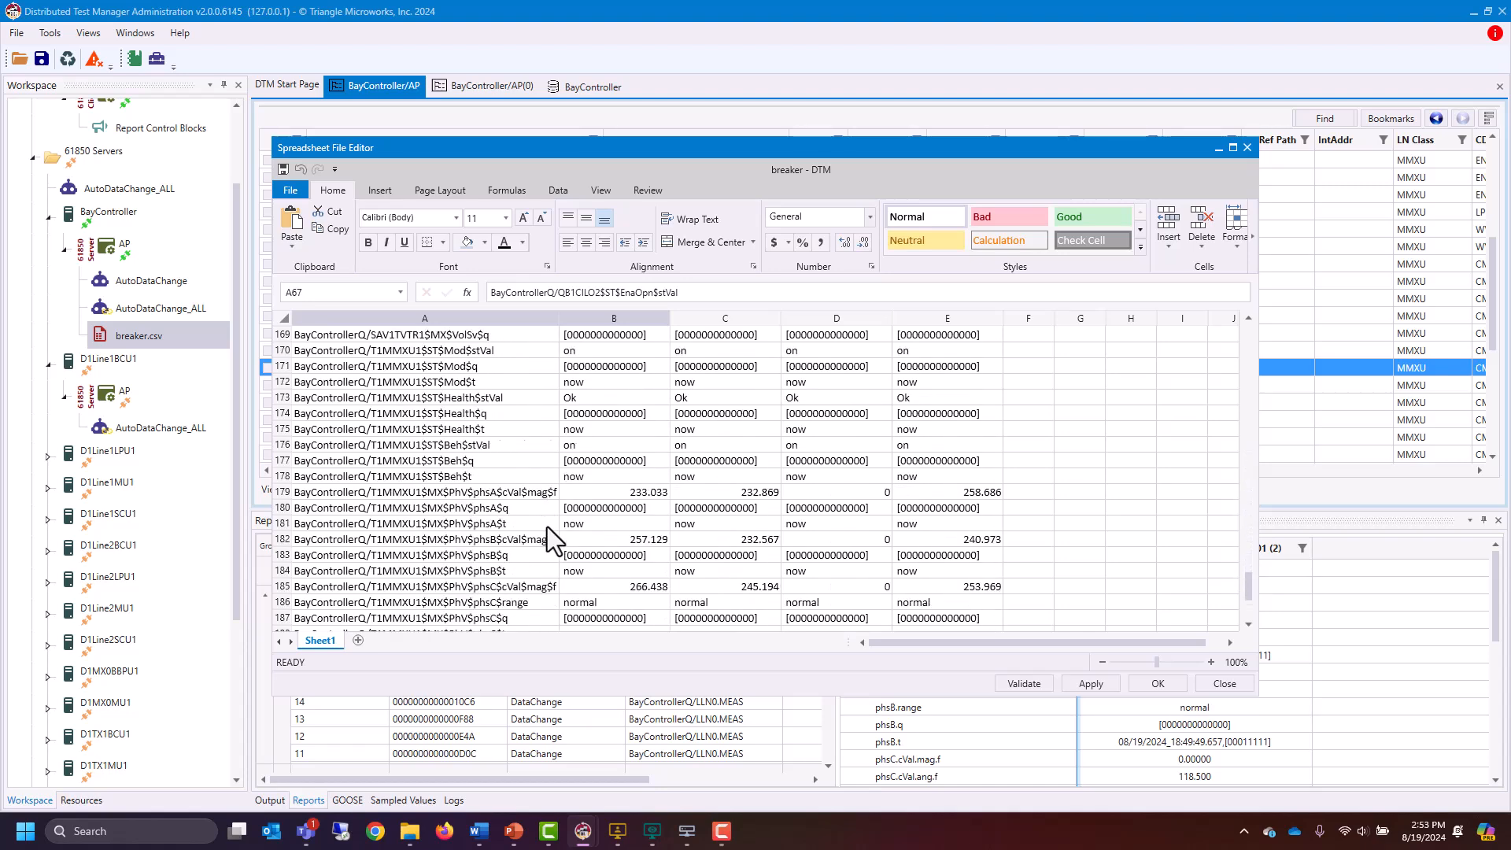
pyautogui.moveTo(500, 442); pyautogui.dragTo(592, 442)
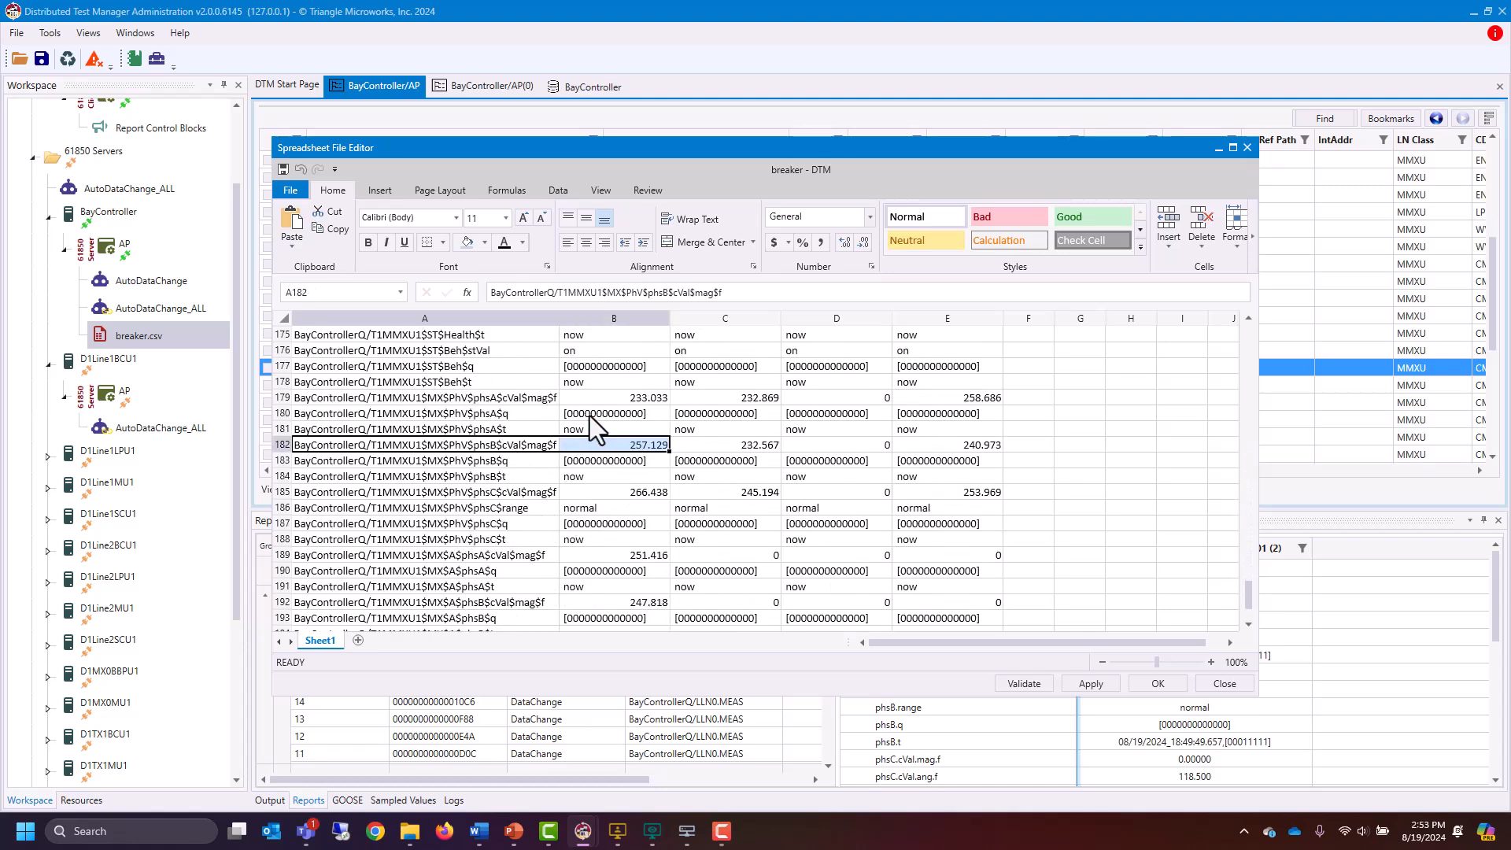
pyautogui.moveTo(540, 396); pyautogui.dragTo(649, 400)
pyautogui.click(875, 399)
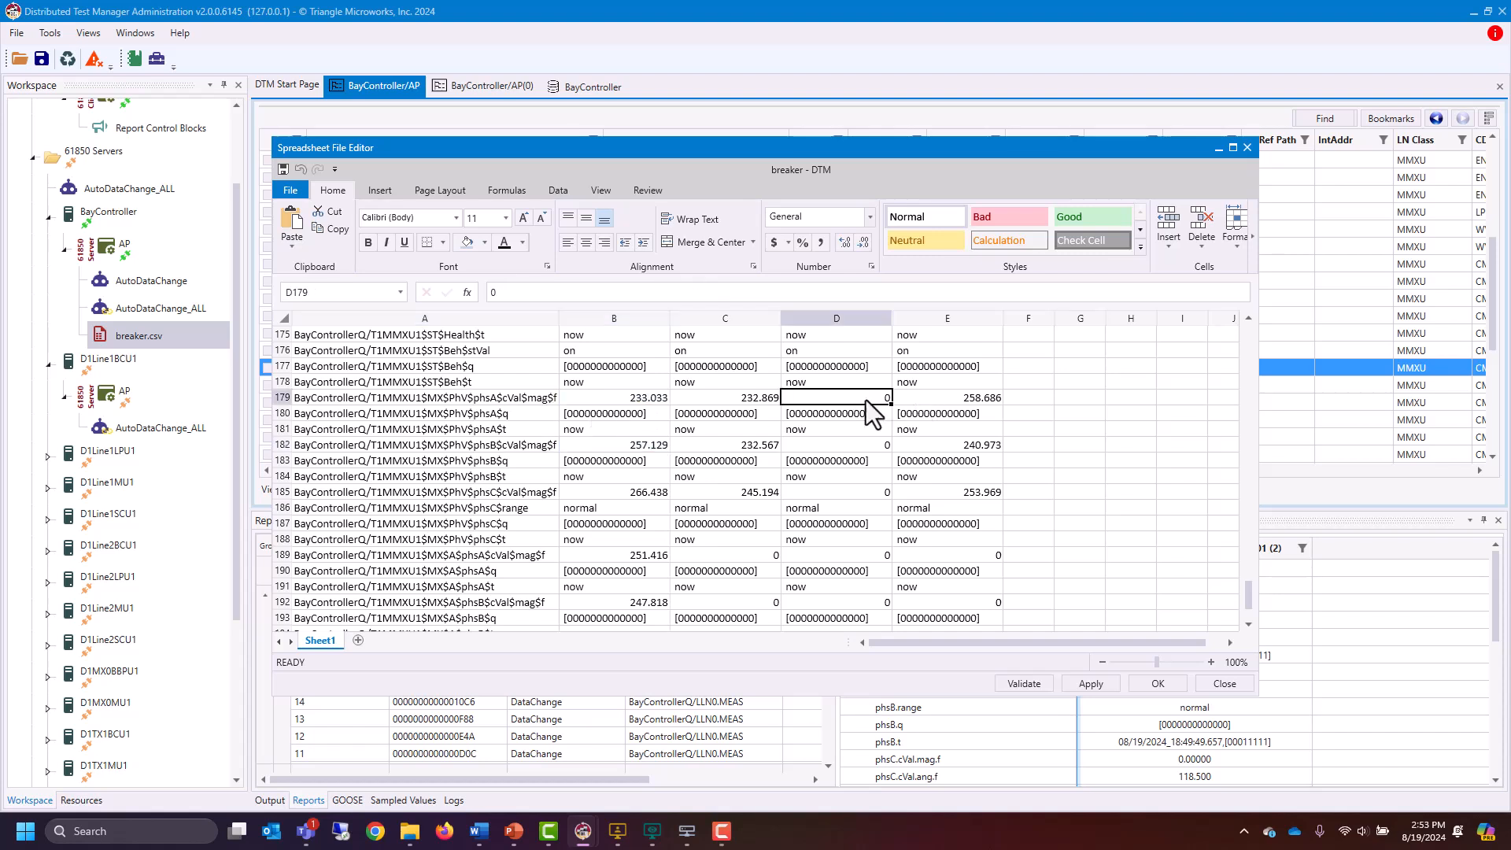
pyautogui.moveTo(542, 398); pyautogui.dragTo(871, 400)
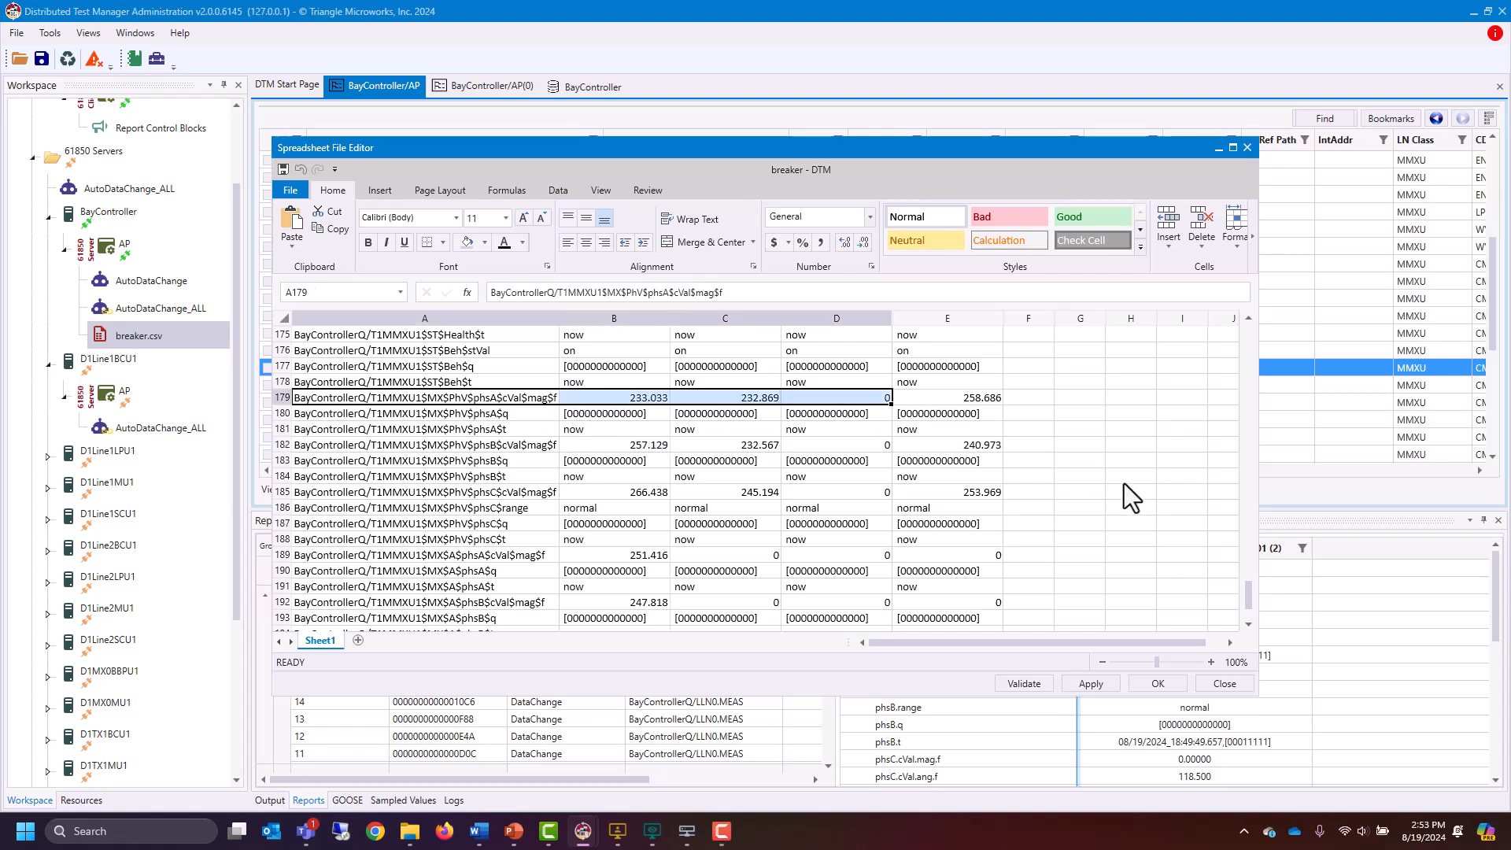
pyautogui.moveTo(474, 549); pyautogui.dragTo(950, 598)
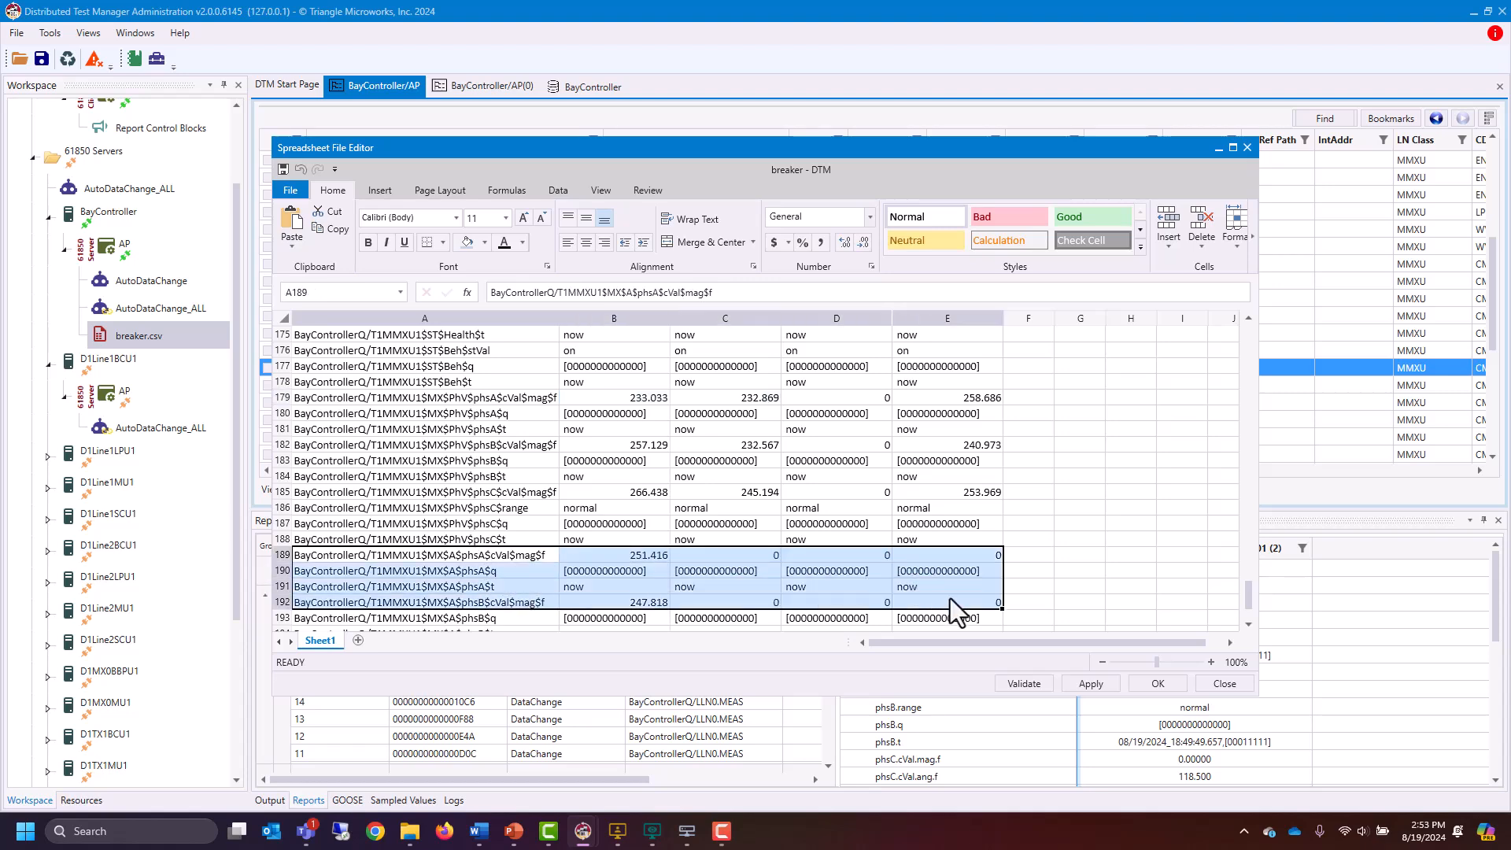
pyautogui.click(1234, 685)
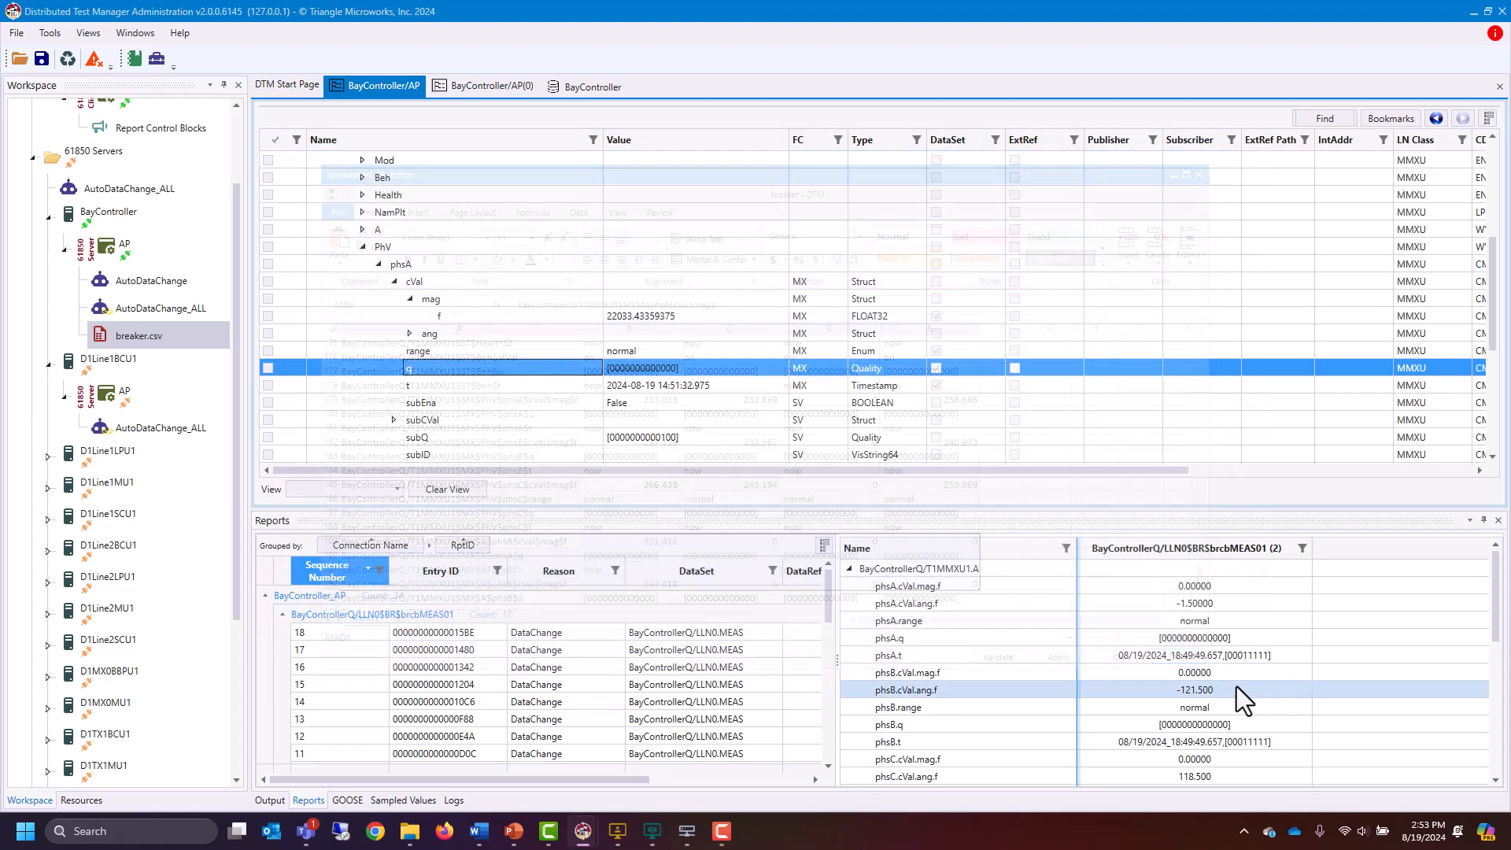
# Apply the Normal state of breaker.csv to the BayController AP, leaving the state selection open
pyautogui.click(153, 333)
pyautogui.rightClick(152, 328)
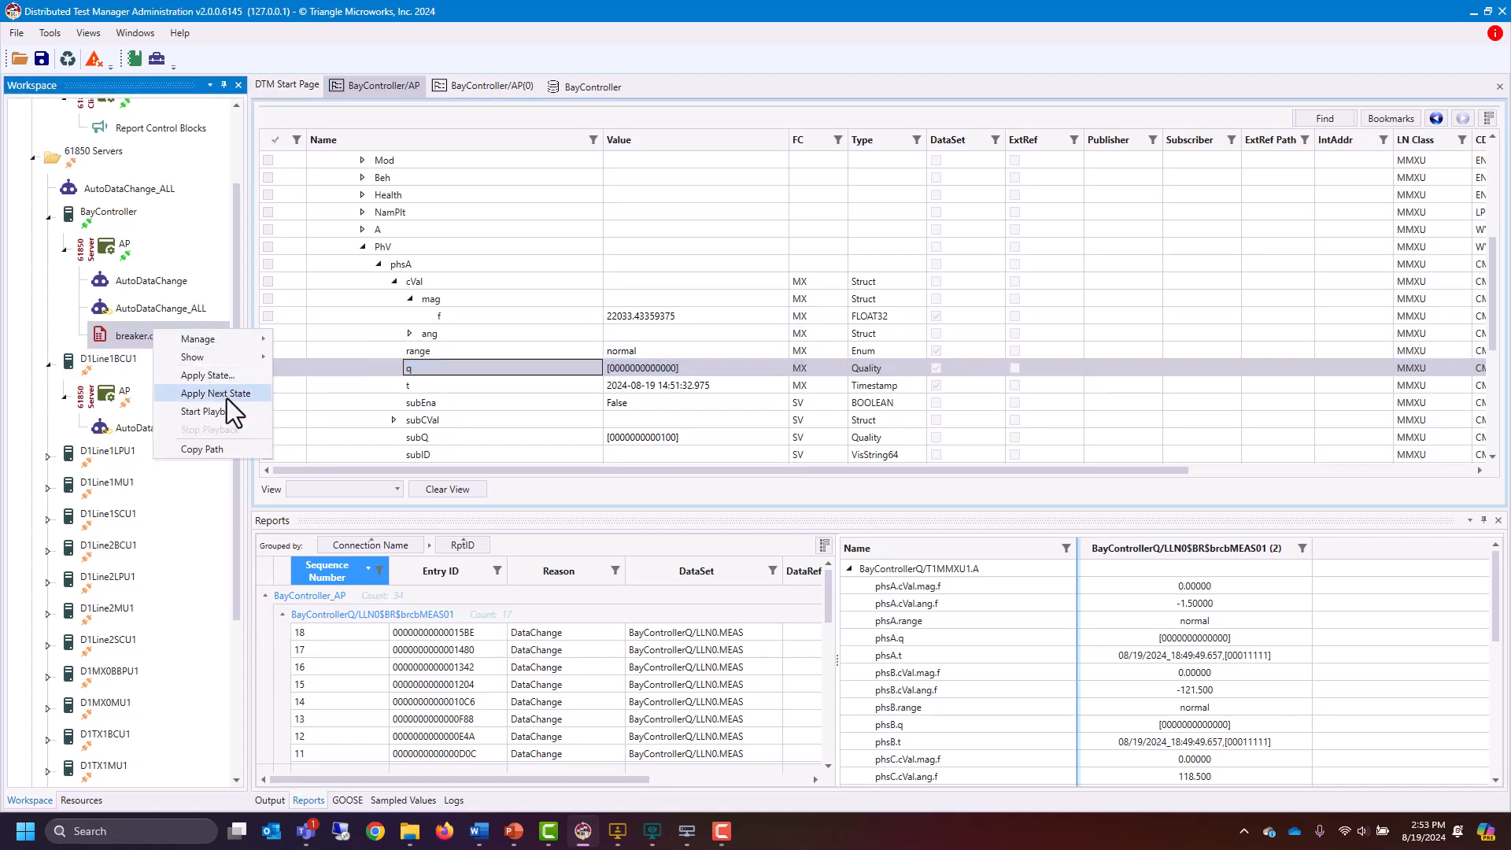
pyautogui.click(219, 379)
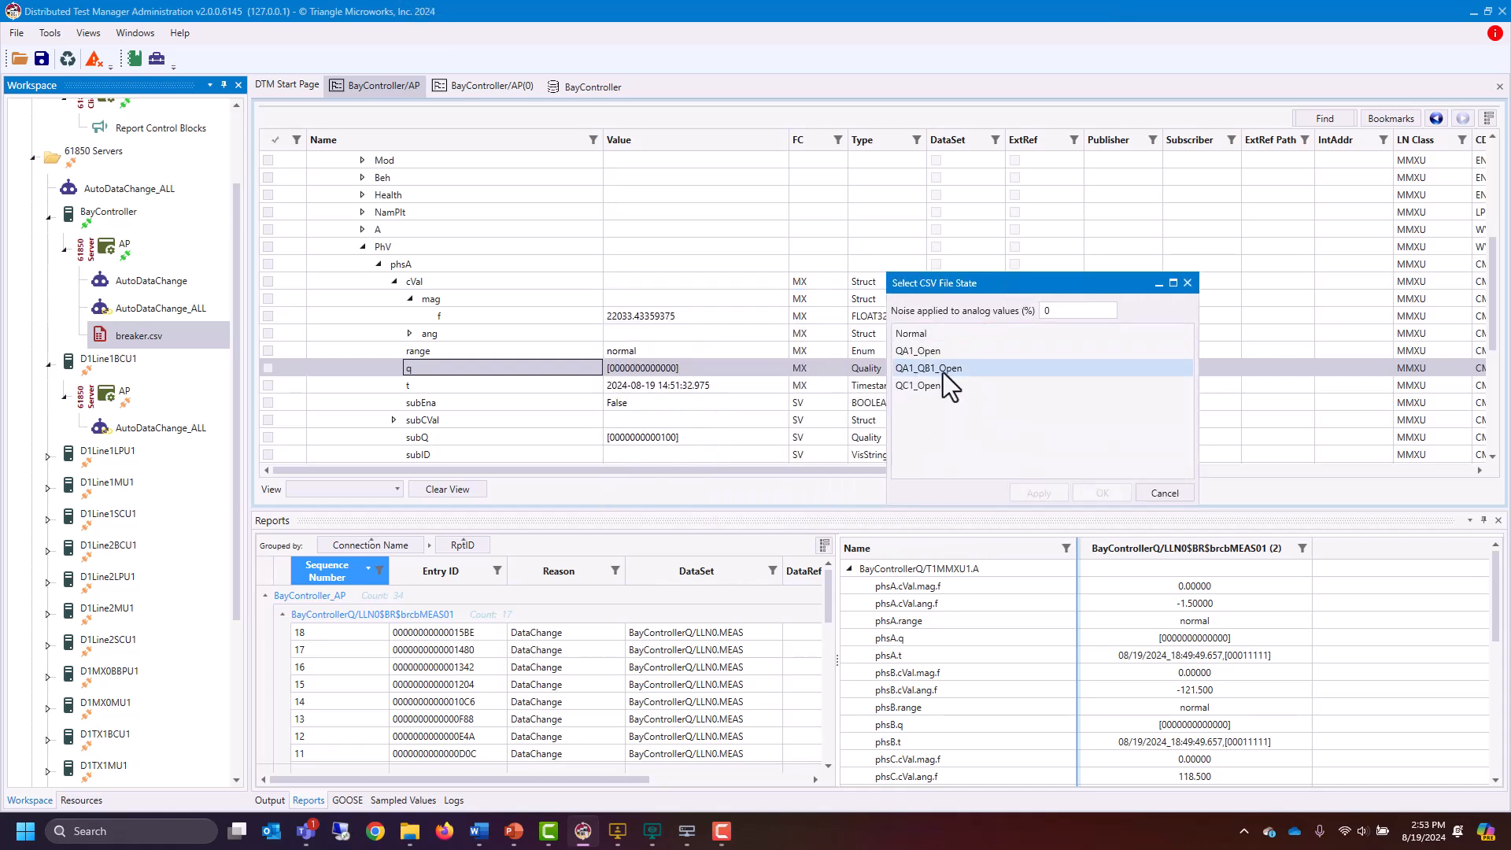
pyautogui.click(920, 335)
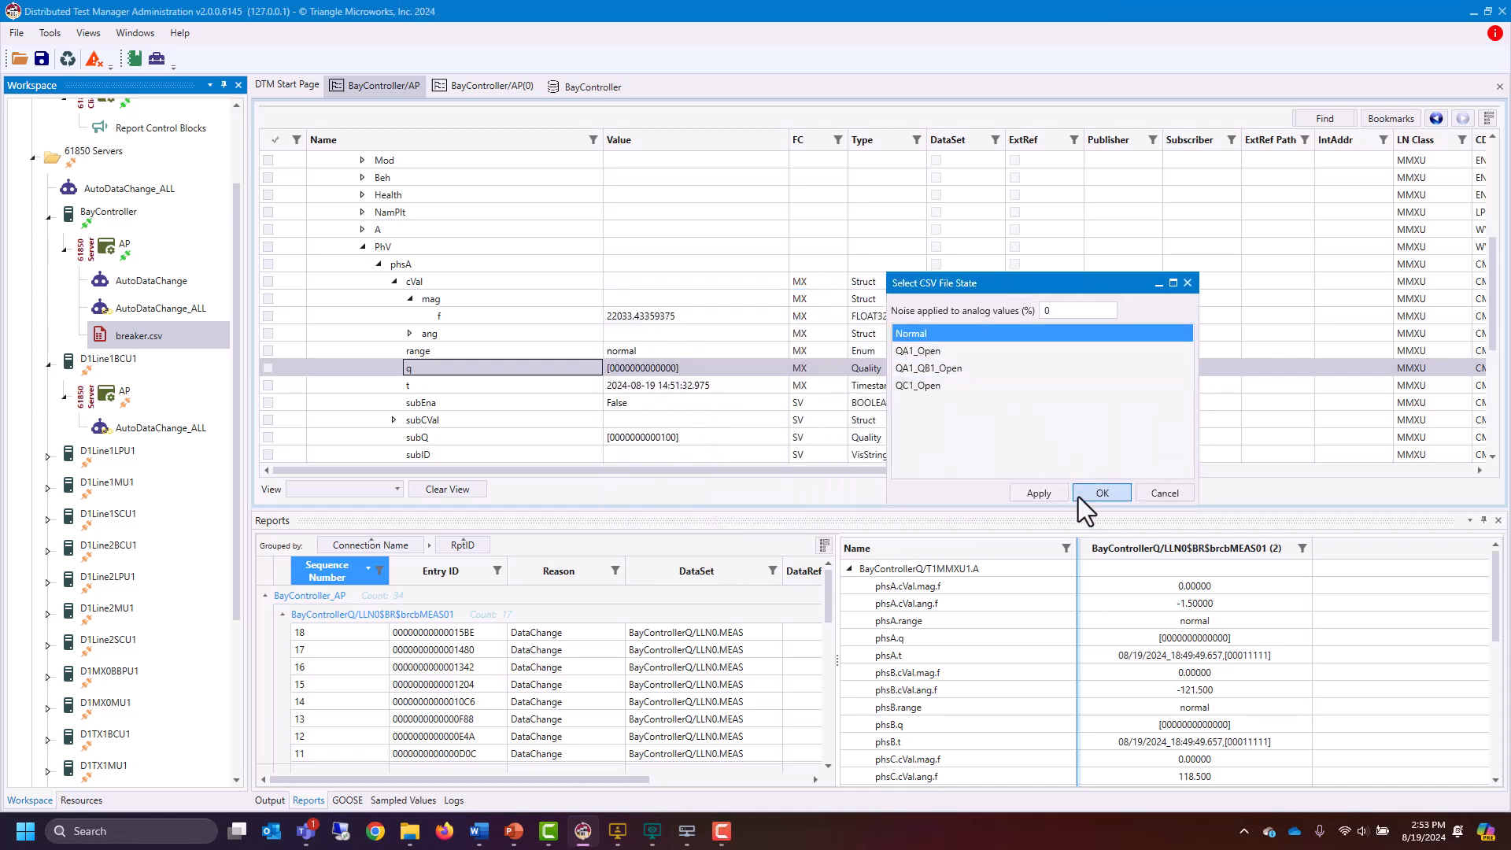
pyautogui.click(1038, 494)
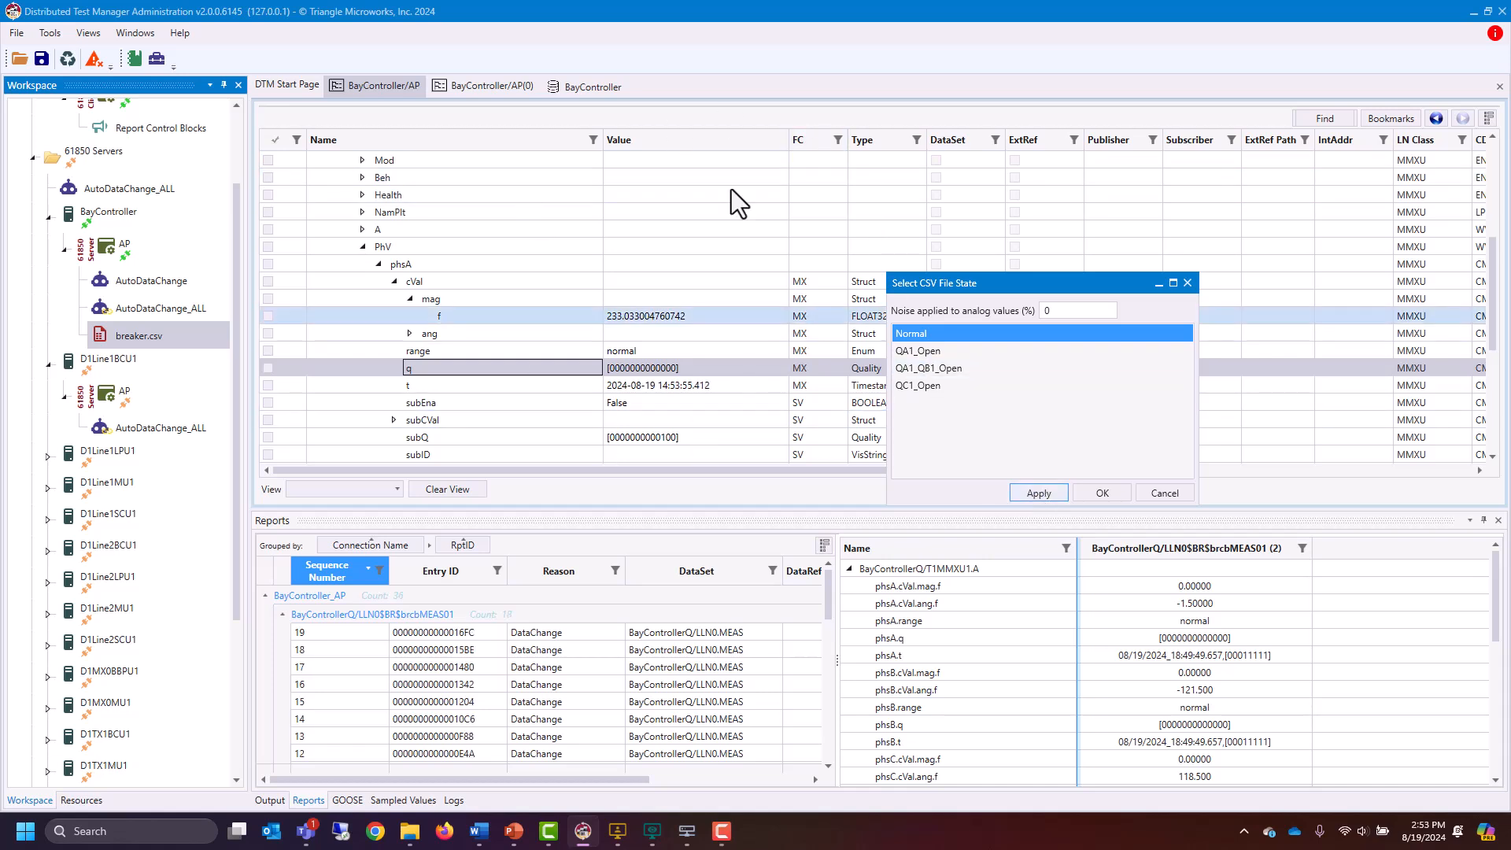
# Apply the QA1_Open state and the QA1_QB1_Open state in turn, and close the state selection
pyautogui.click(968, 351)
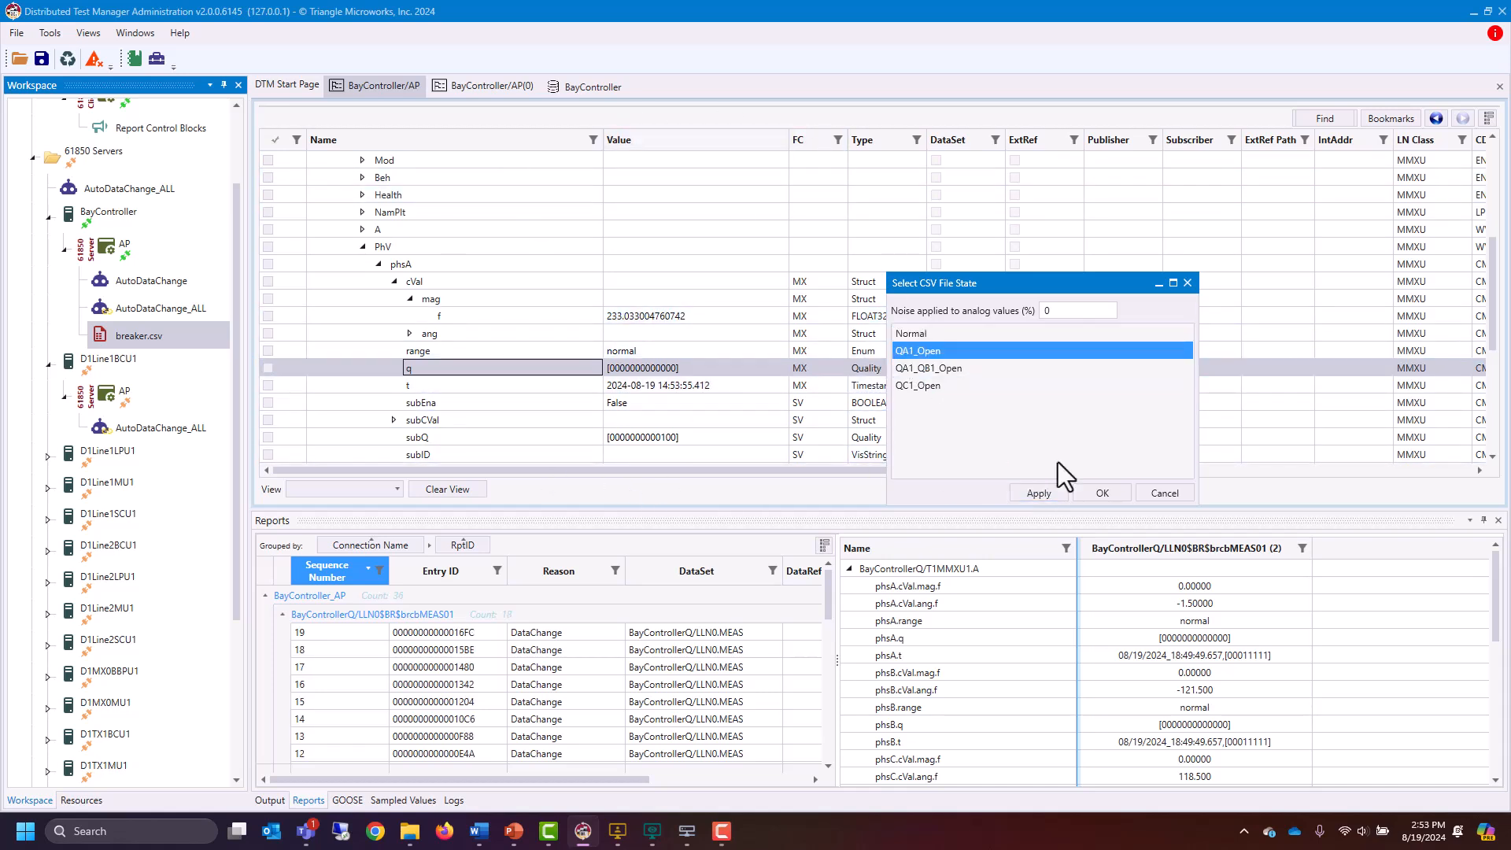
pyautogui.click(1047, 493)
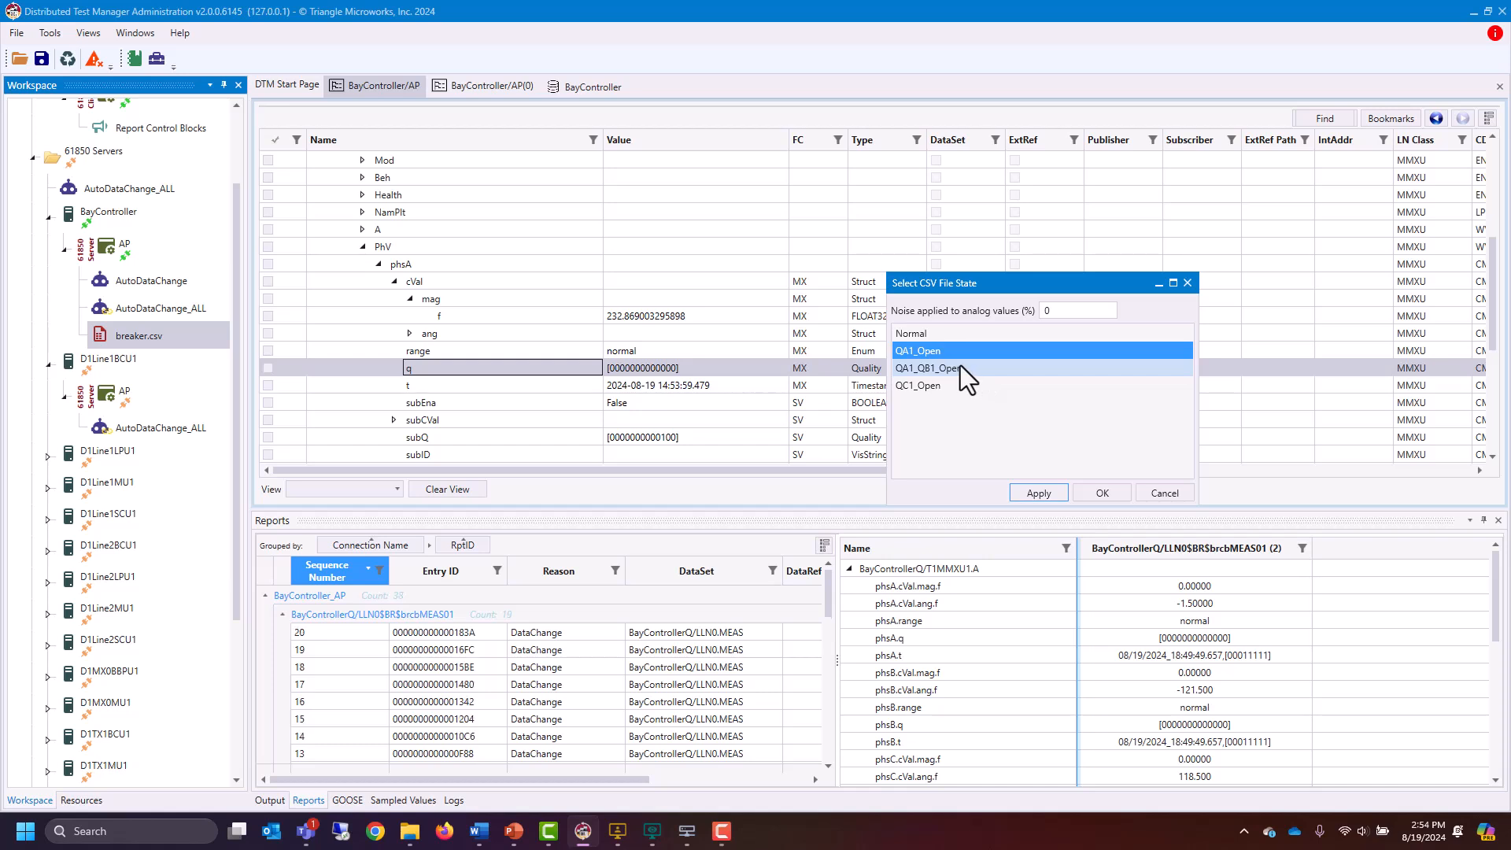
pyautogui.click(960, 367)
pyautogui.click(1032, 494)
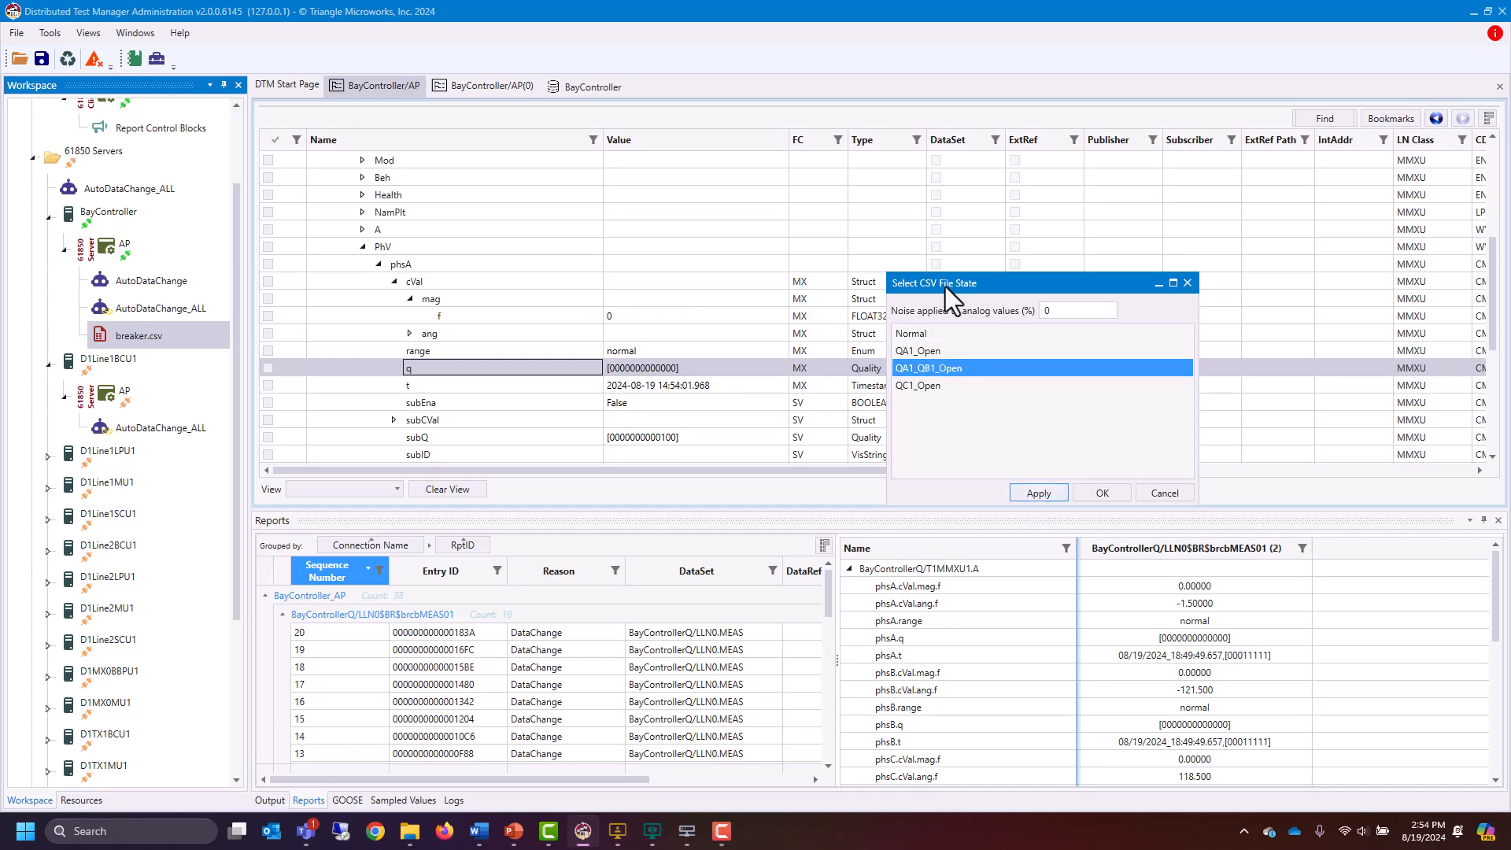
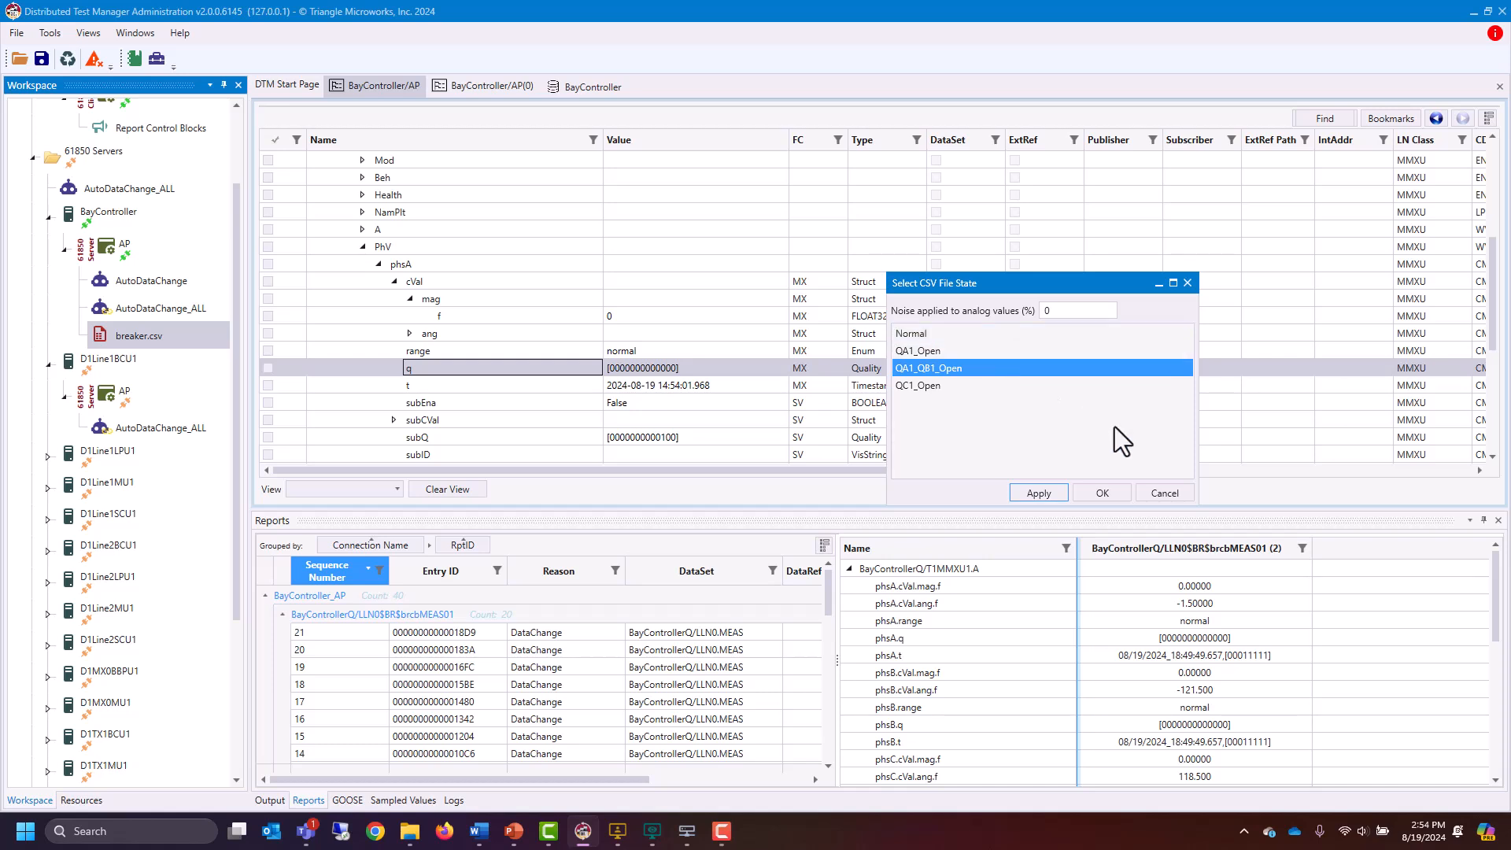
pyautogui.click(1163, 494)
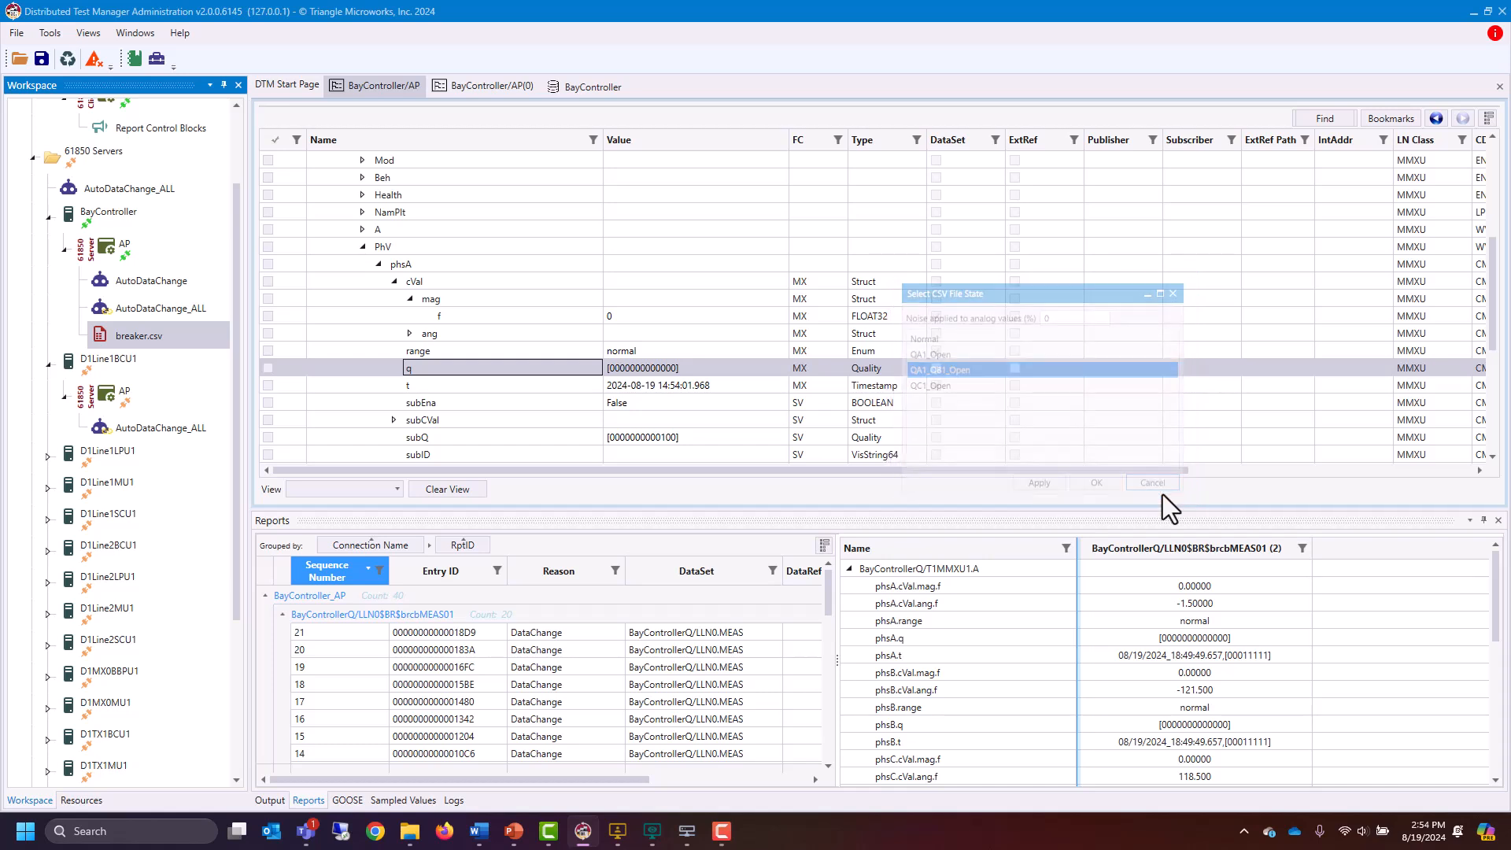
# Add a new JavaScript resource named Java to the BayController AP
pyautogui.rightClick(107, 248)
pyautogui.moveTo(182, 255)
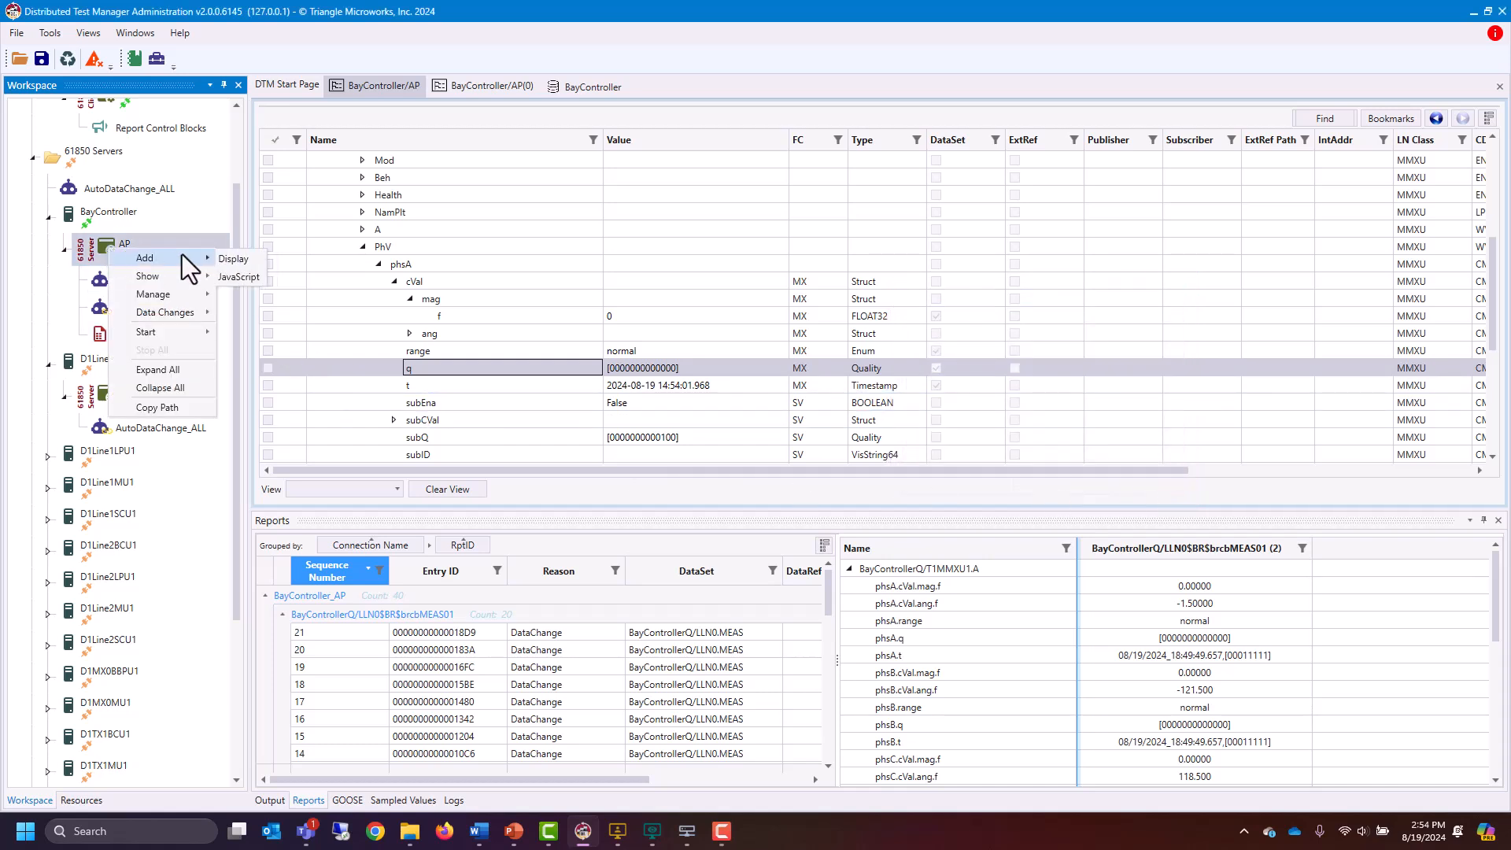
pyautogui.click(265, 278)
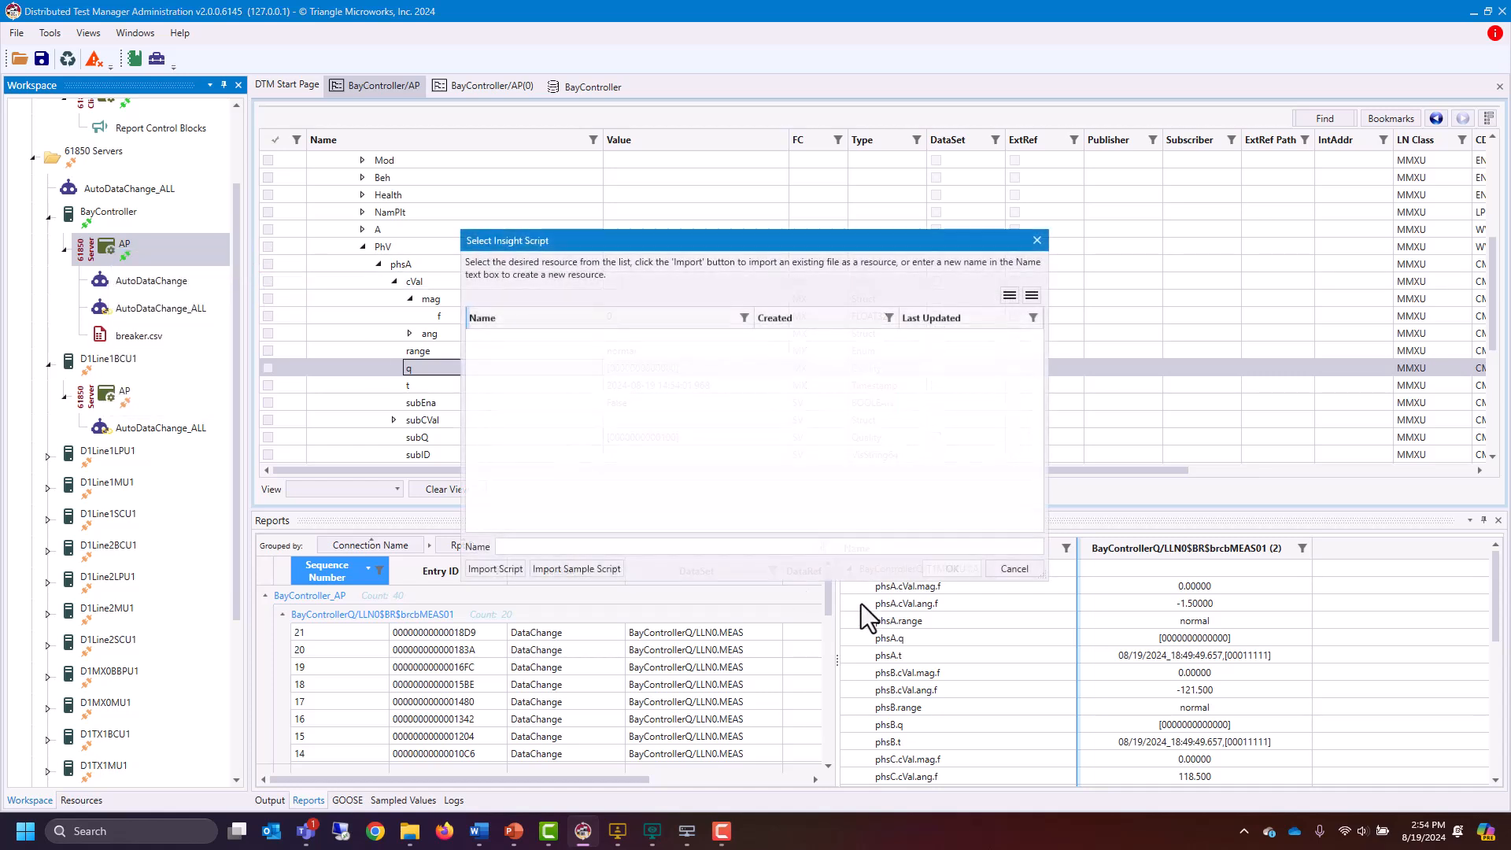
pyautogui.click(581, 548)
pyautogui.write('Java')
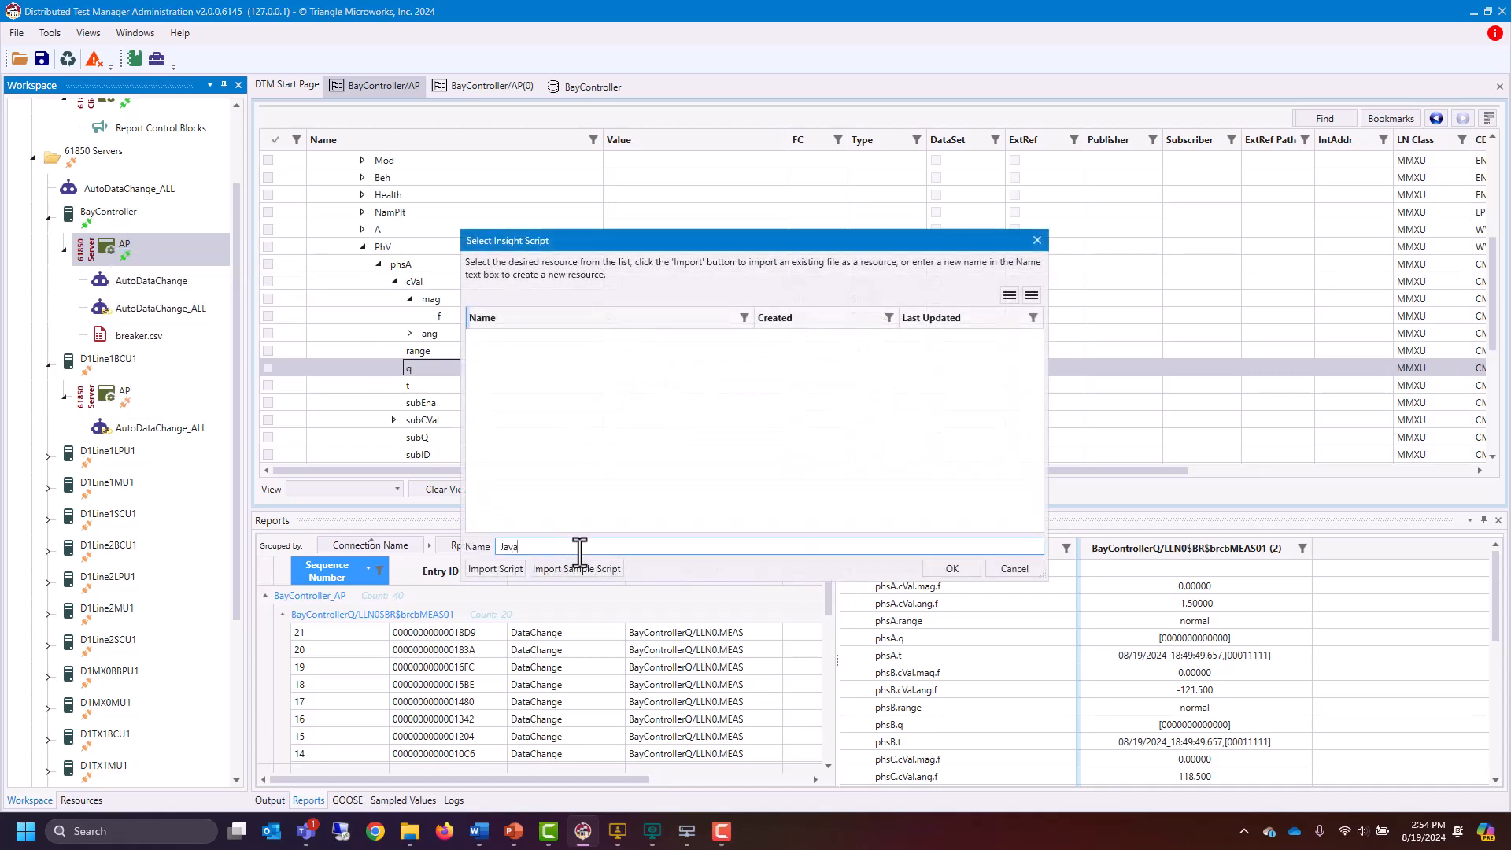
pyautogui.click(968, 570)
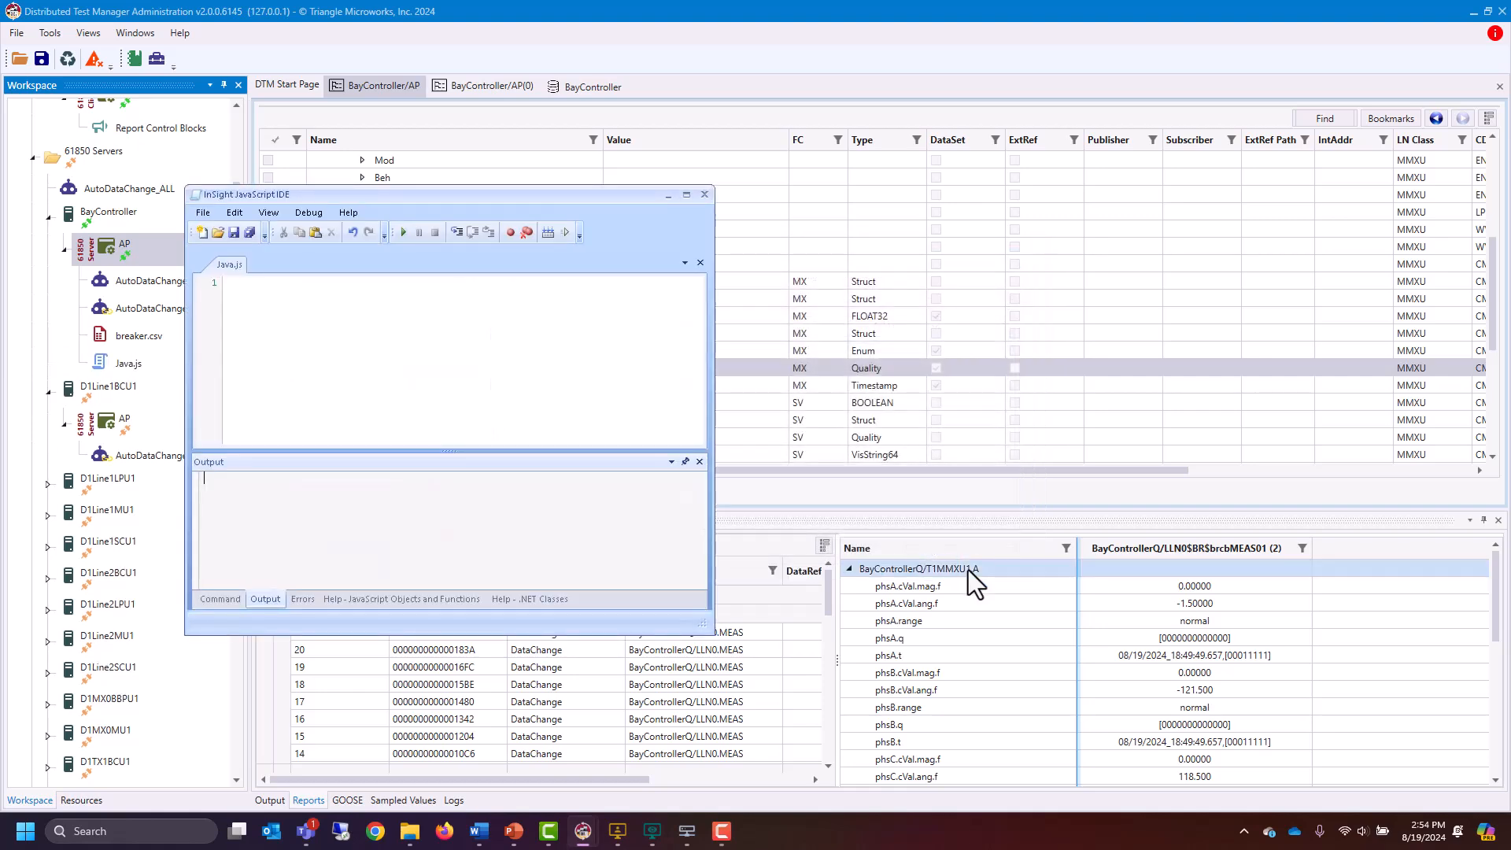
# Move the script editor clear of the model's Value column and start Java.js with the line var x = 0;
pyautogui.moveTo(472, 200); pyautogui.dragTo(969, 223)
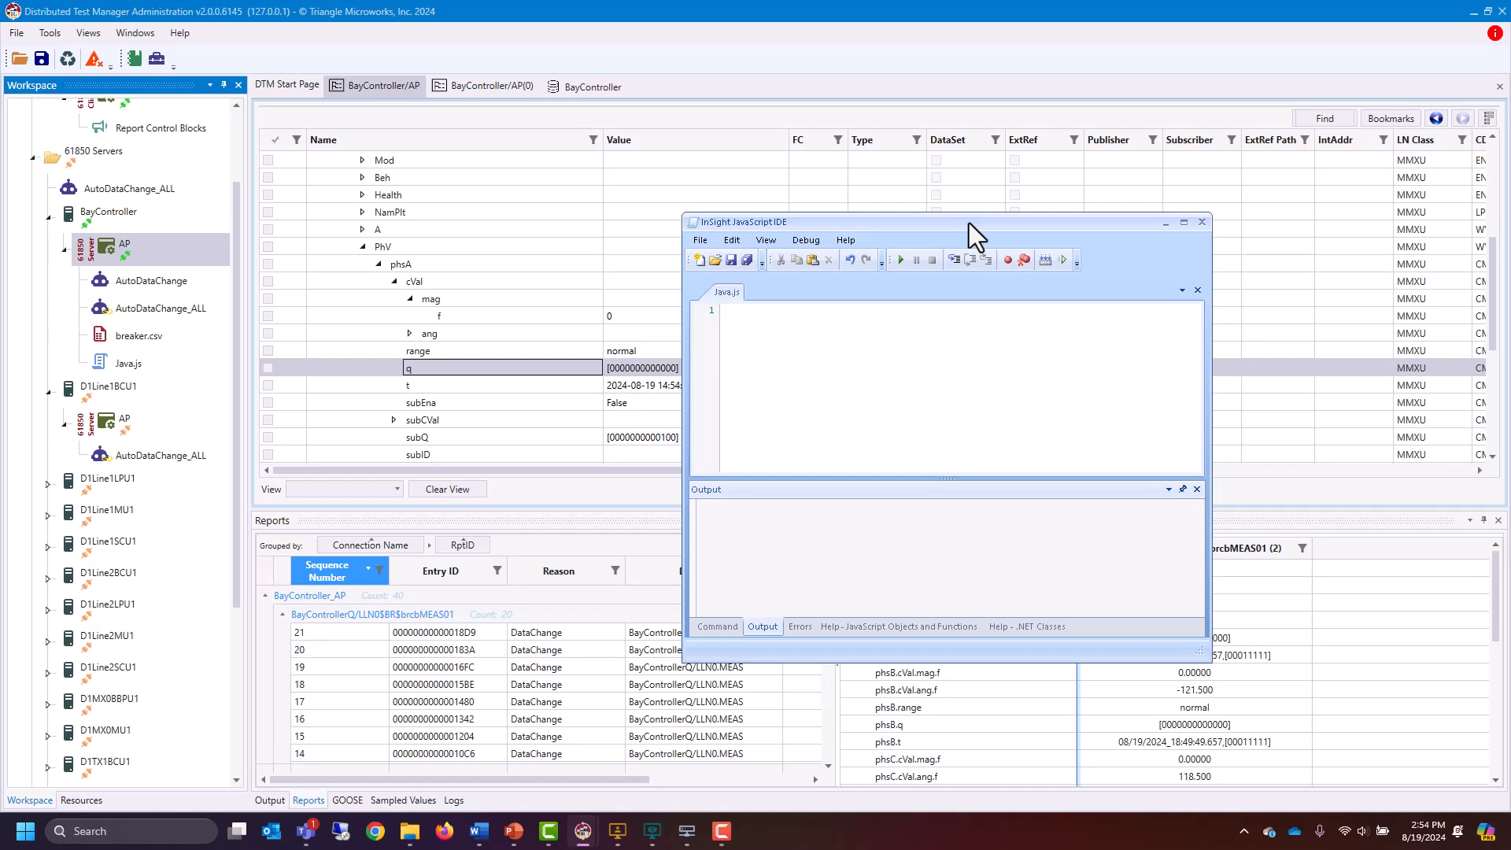
pyautogui.moveTo(968, 223); pyautogui.dragTo(1046, 227)
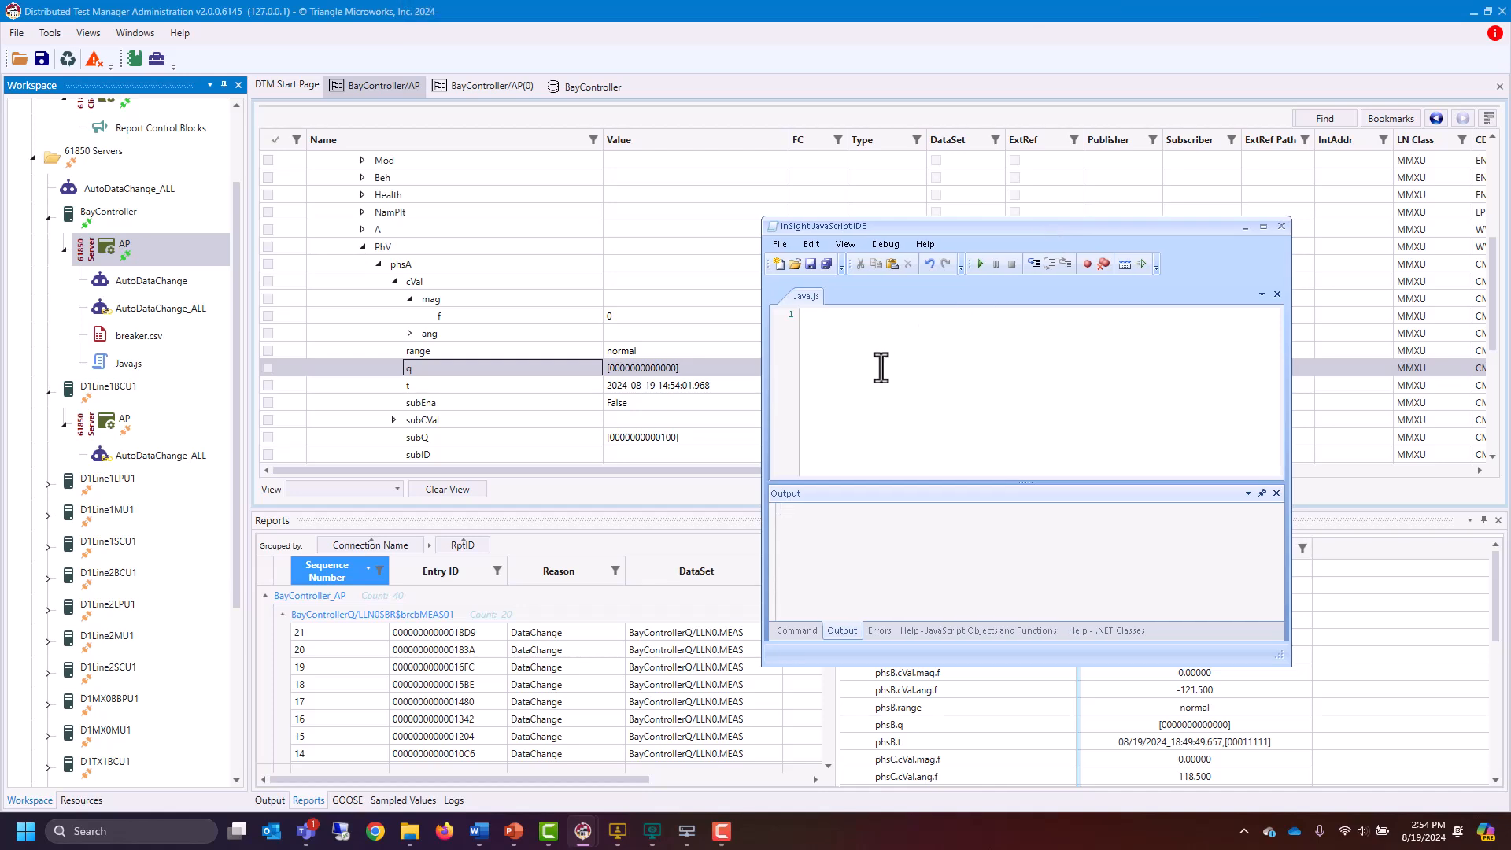
pyautogui.moveTo(859, 226); pyautogui.dragTo(898, 166)
pyautogui.click(891, 287)
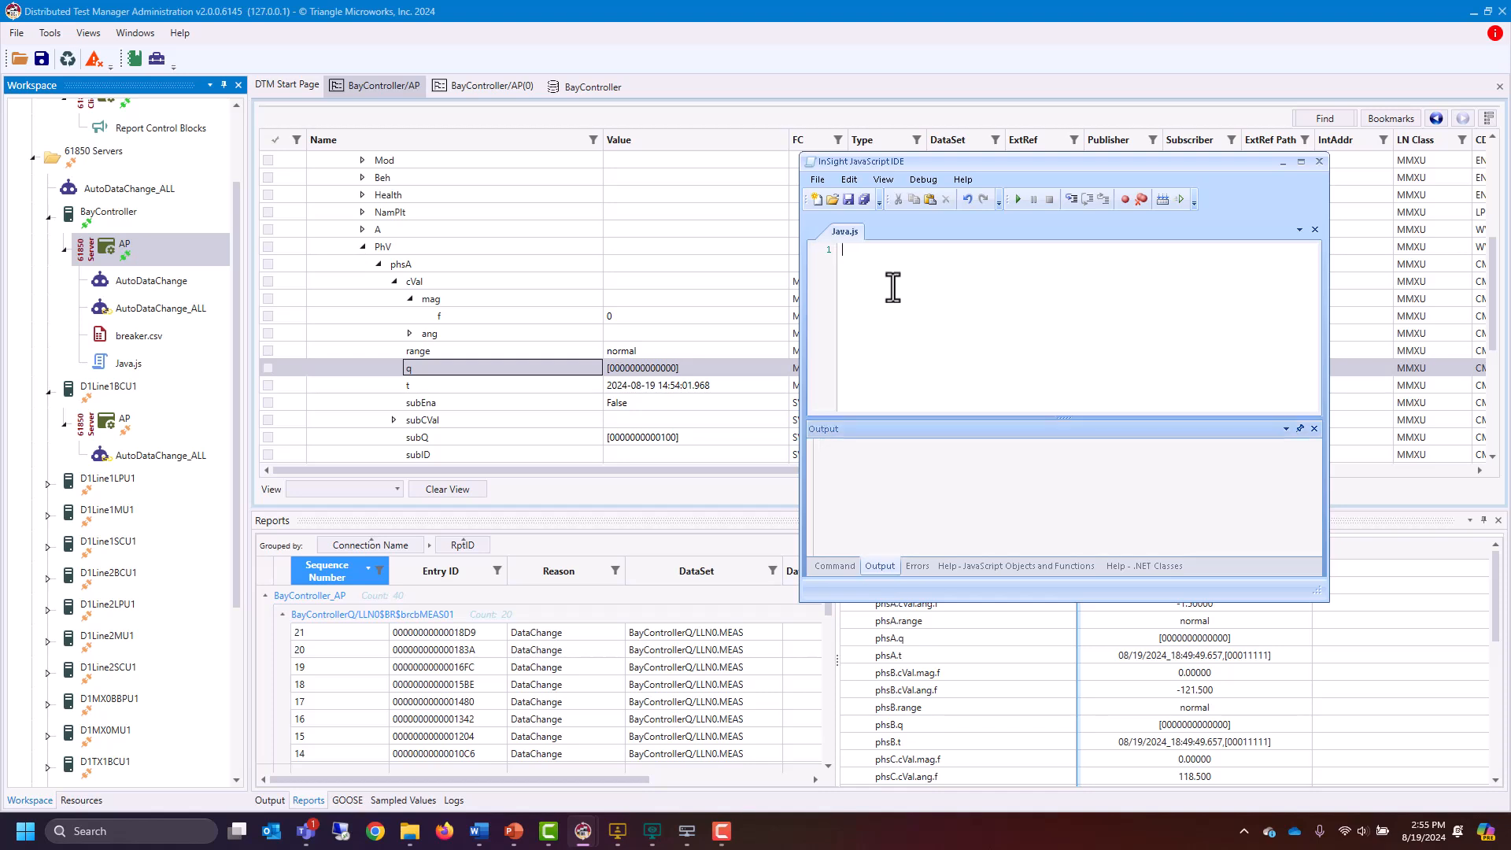
pyautogui.write('var x = 0;')
pyautogui.press('Return')
pyautogui.write('while(x')
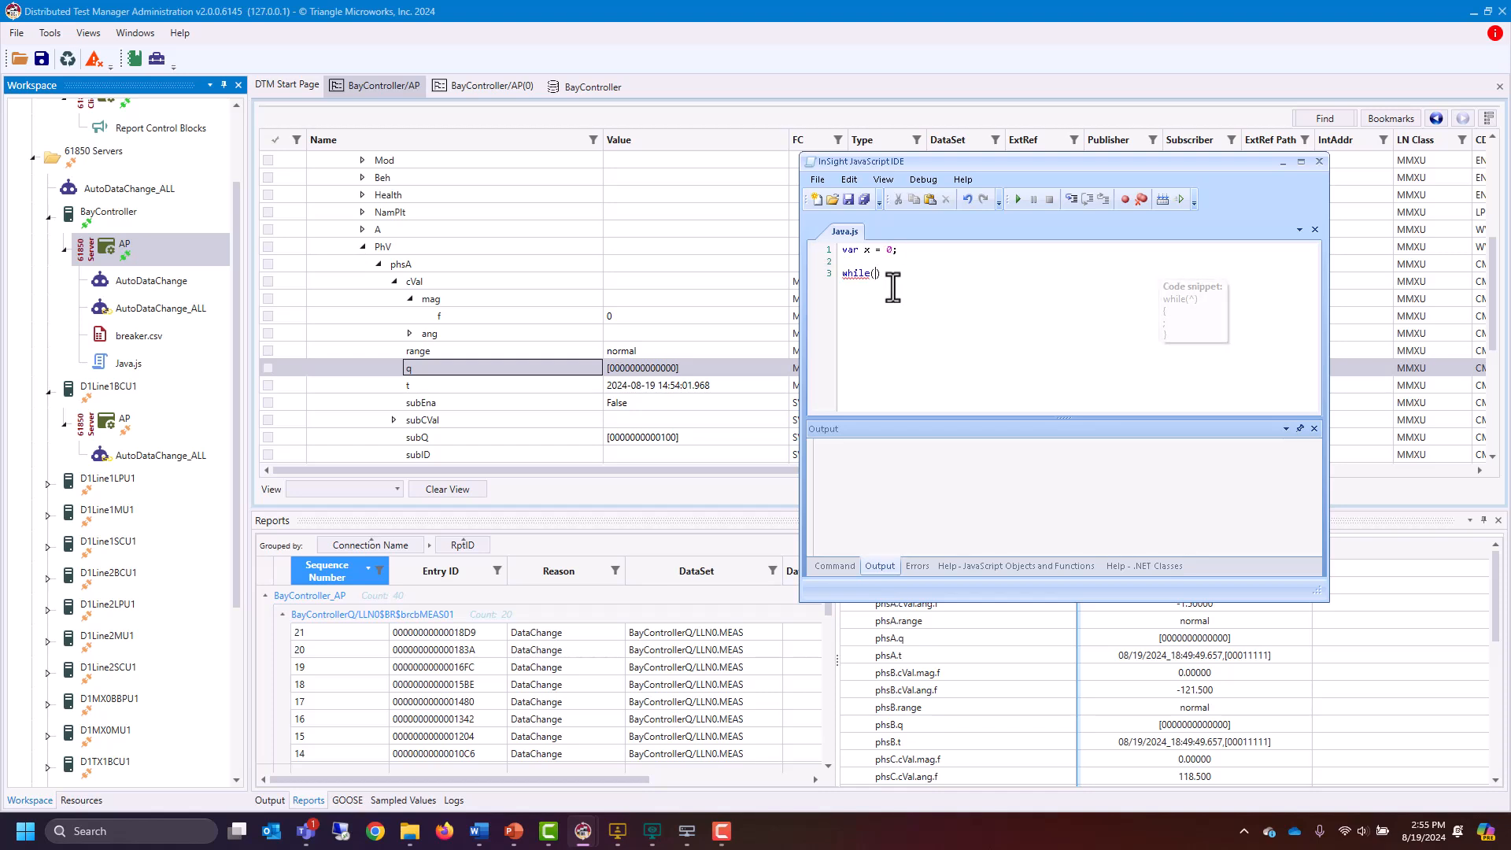
pyautogui.write('<10')
pyautogui.write('{')
pyautogui.press('BackSpace')
pyautogui.press('BackSpace')
pyautogui.write('x+')
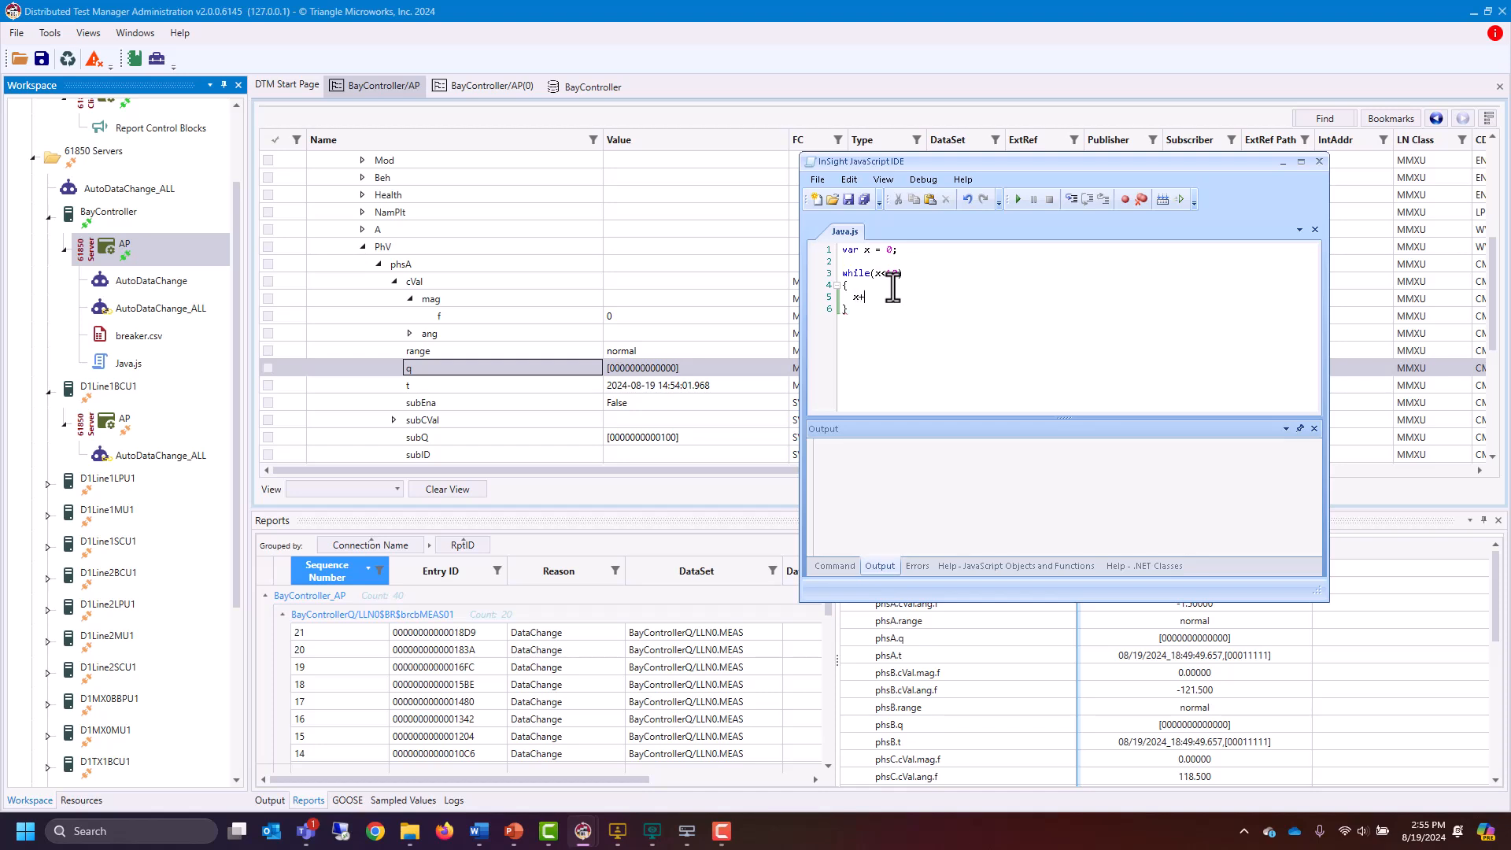
pyautogui.press('BackSpace')
pyautogui.write('x+1;;')
pyautogui.press('Return')
pyautogui.moveTo(850, 321); pyautogui.dragTo(829, 244)
pyautogui.press('Delete')
# Write a SubscribetagValue call in Java.js with the copied path of QA1XCBR1's Pos.stVal as its first argument
pyautogui.write('Subscribet')
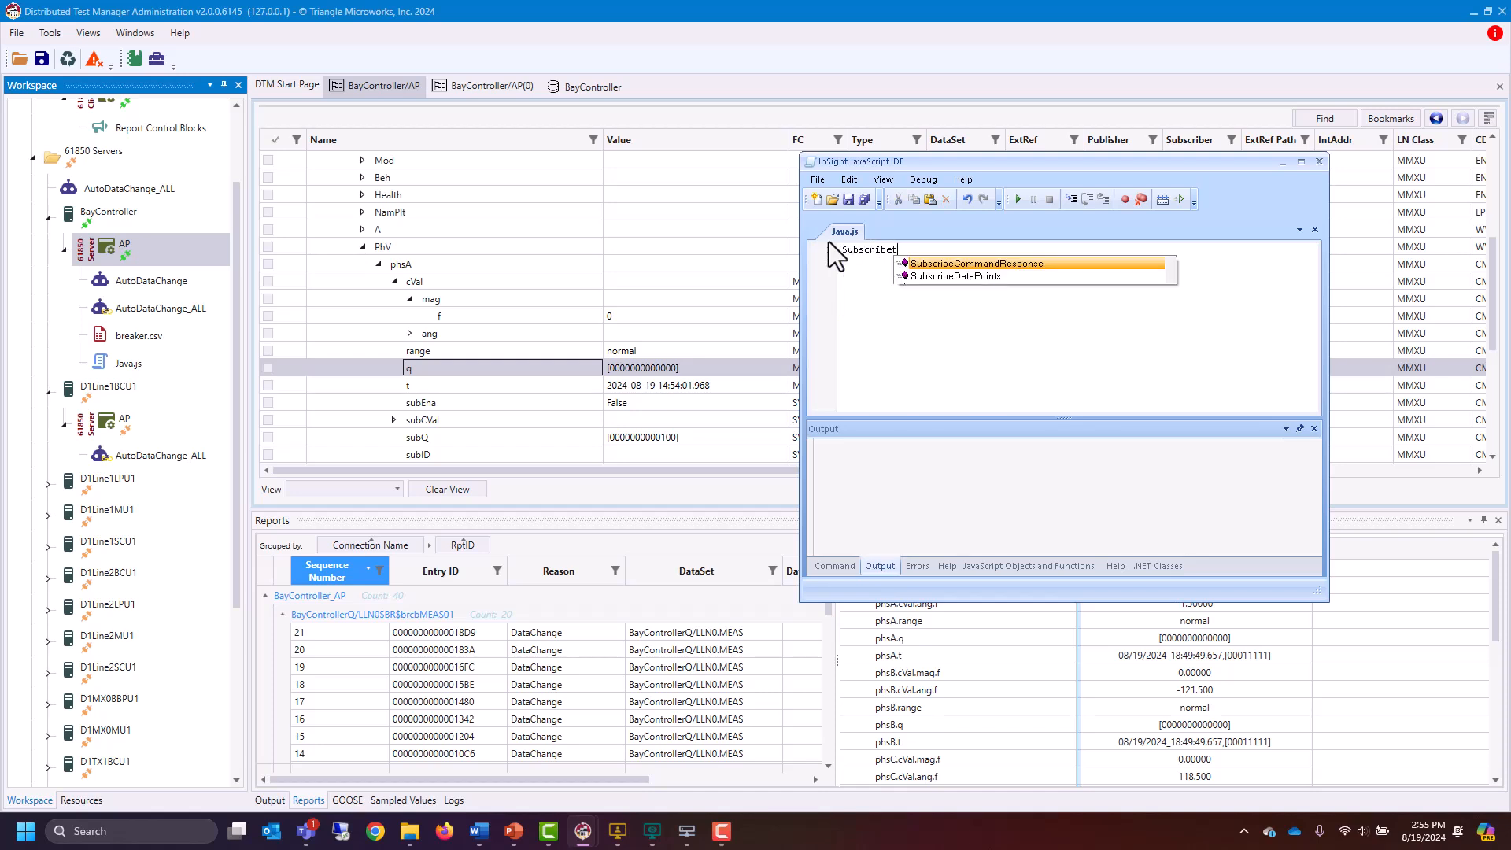
pyautogui.write('agValue()')
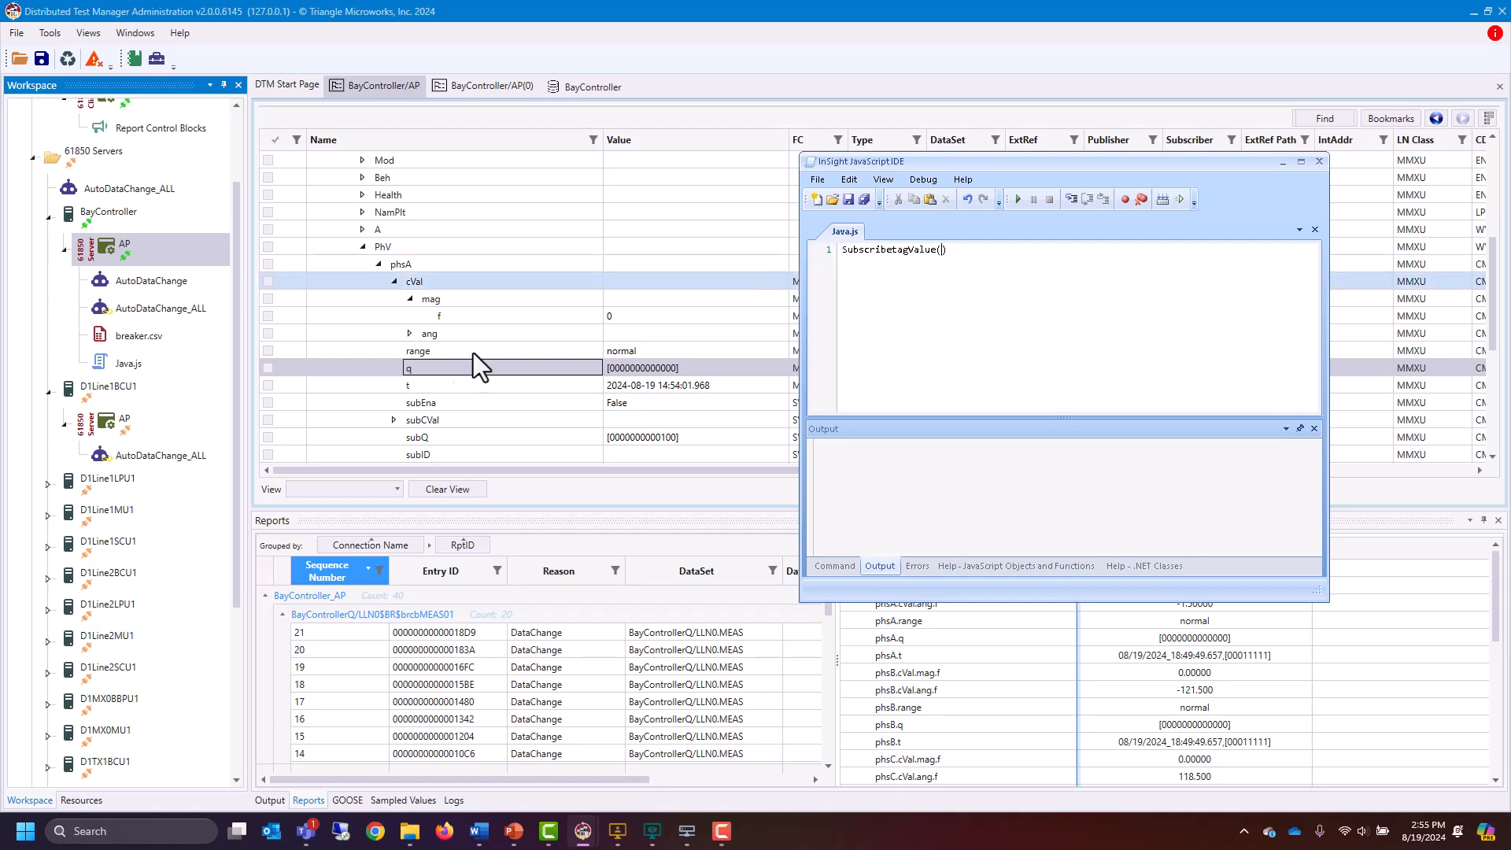
pyautogui.click(356, 252)
pyautogui.click(361, 248)
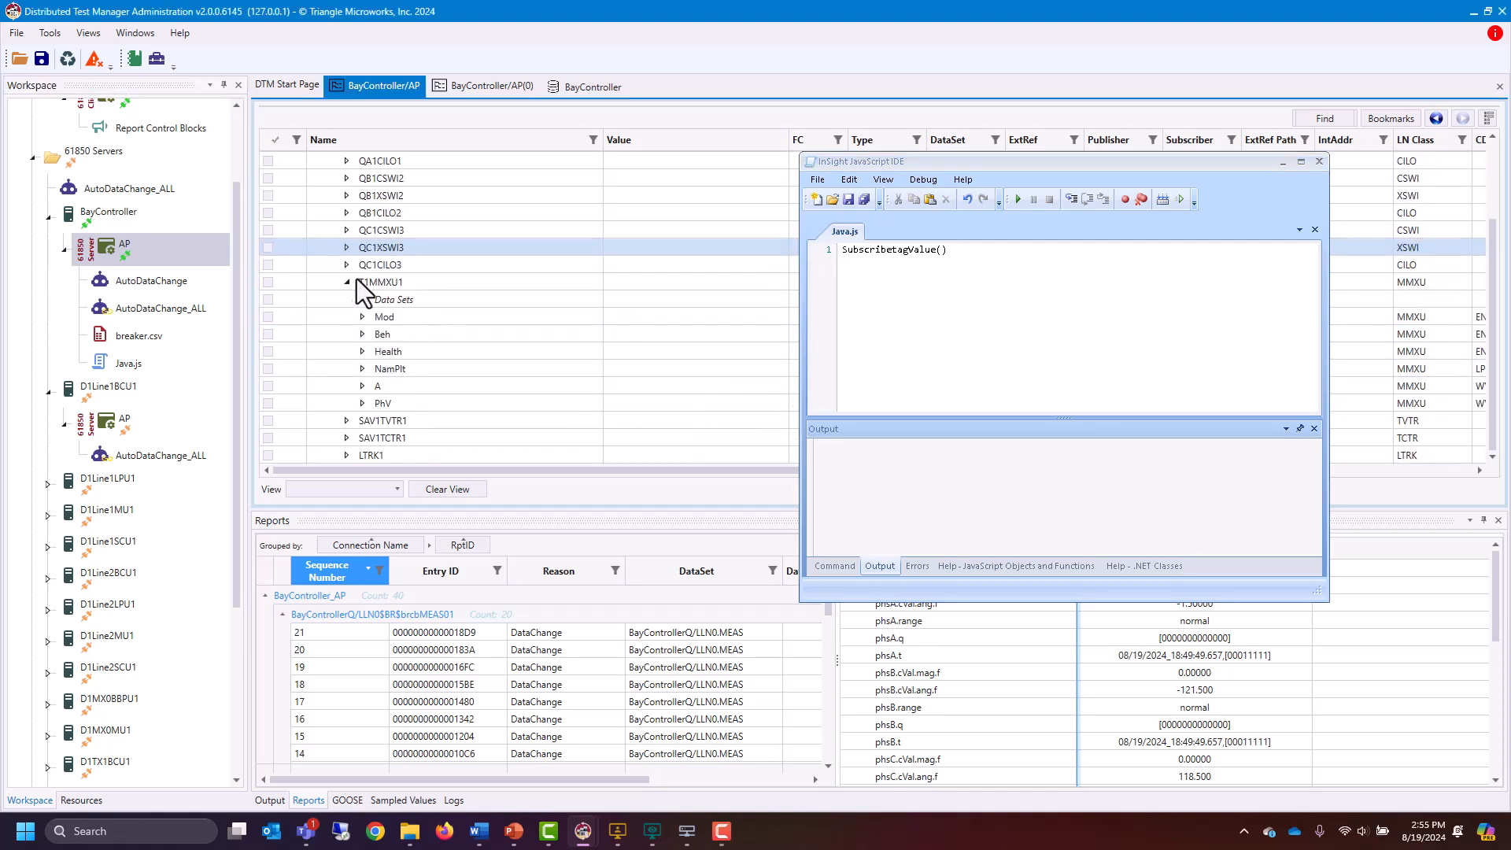
pyautogui.scroll(1, 351, 343)
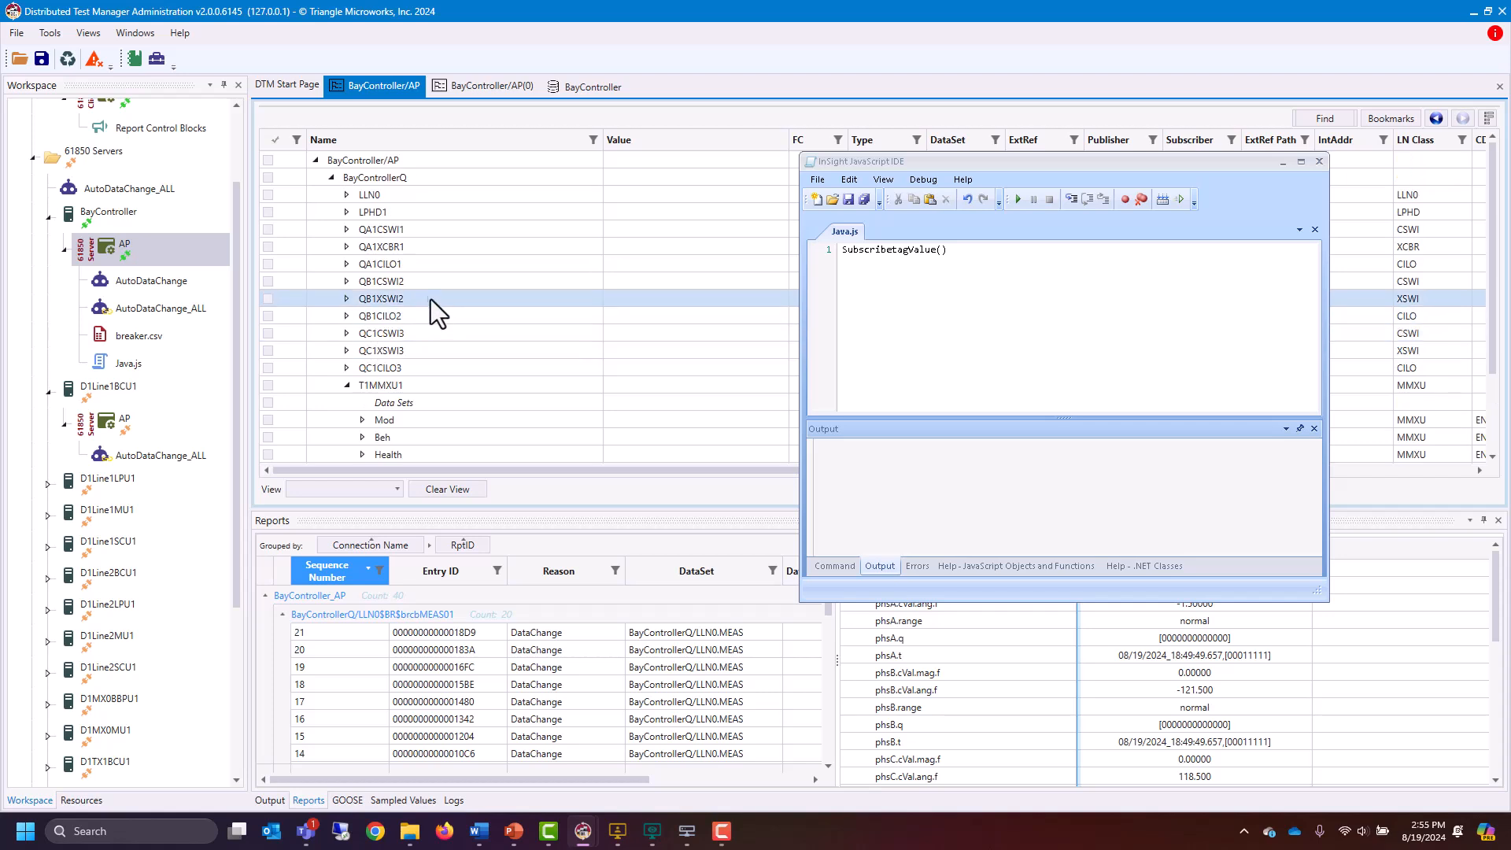
pyautogui.click(348, 247)
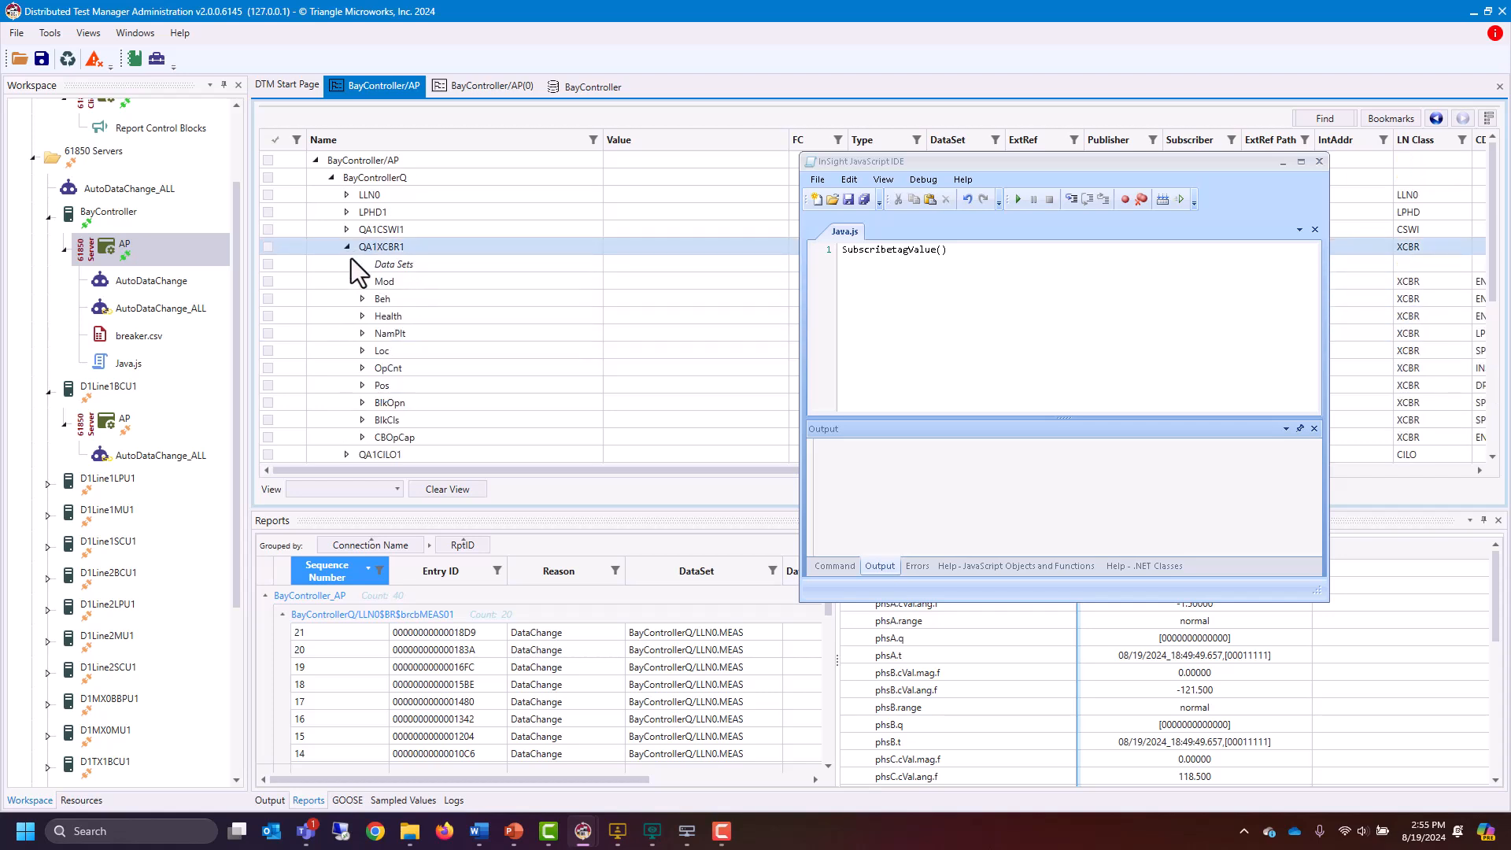
pyautogui.click(363, 385)
pyautogui.rightClick(455, 404)
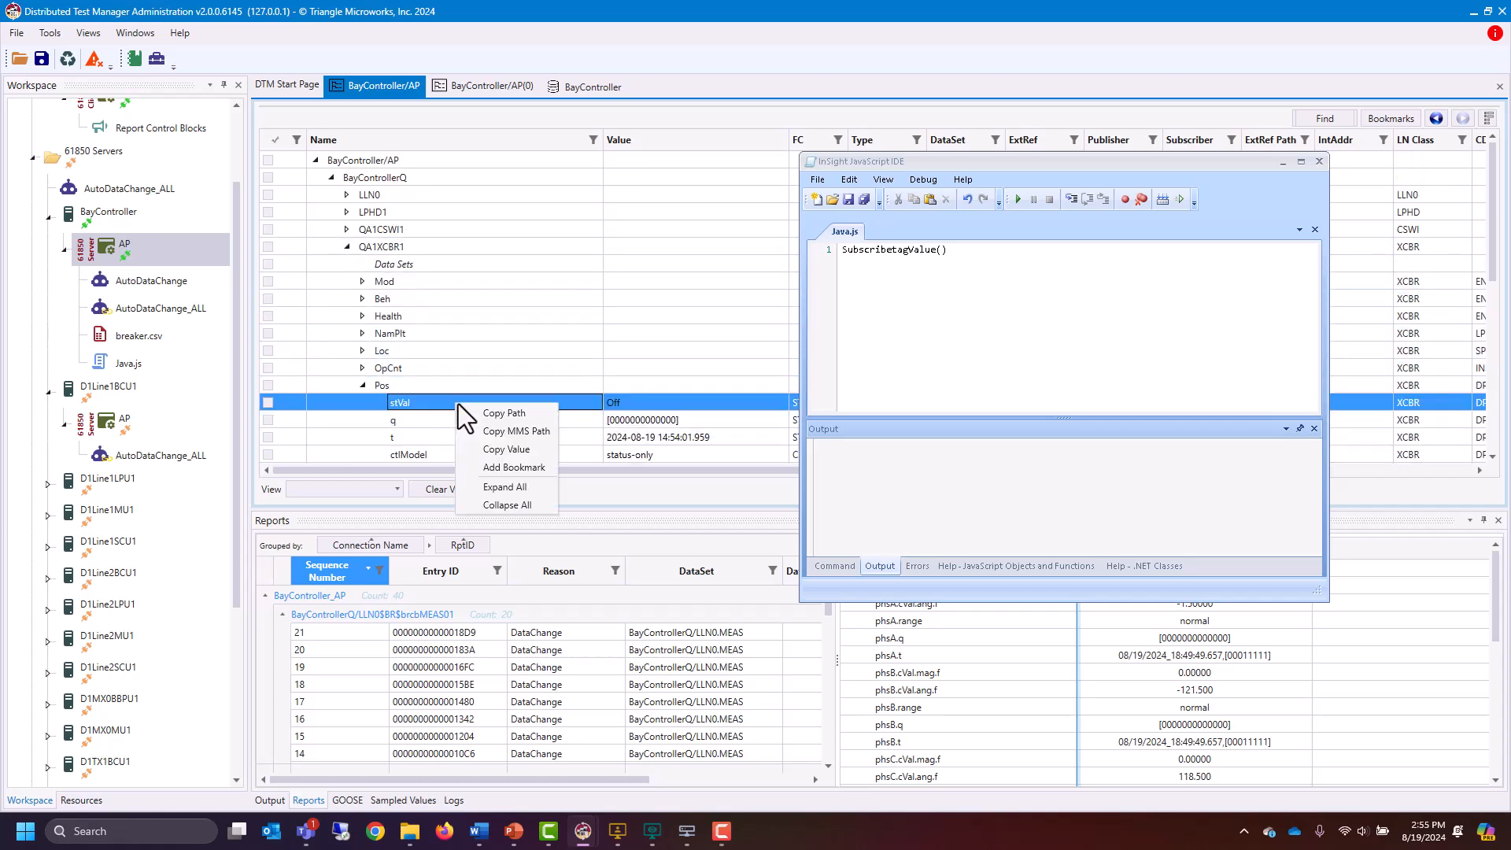
pyautogui.click(492, 413)
pyautogui.click(942, 256)
pyautogui.hotkey('ctrl', 'v')
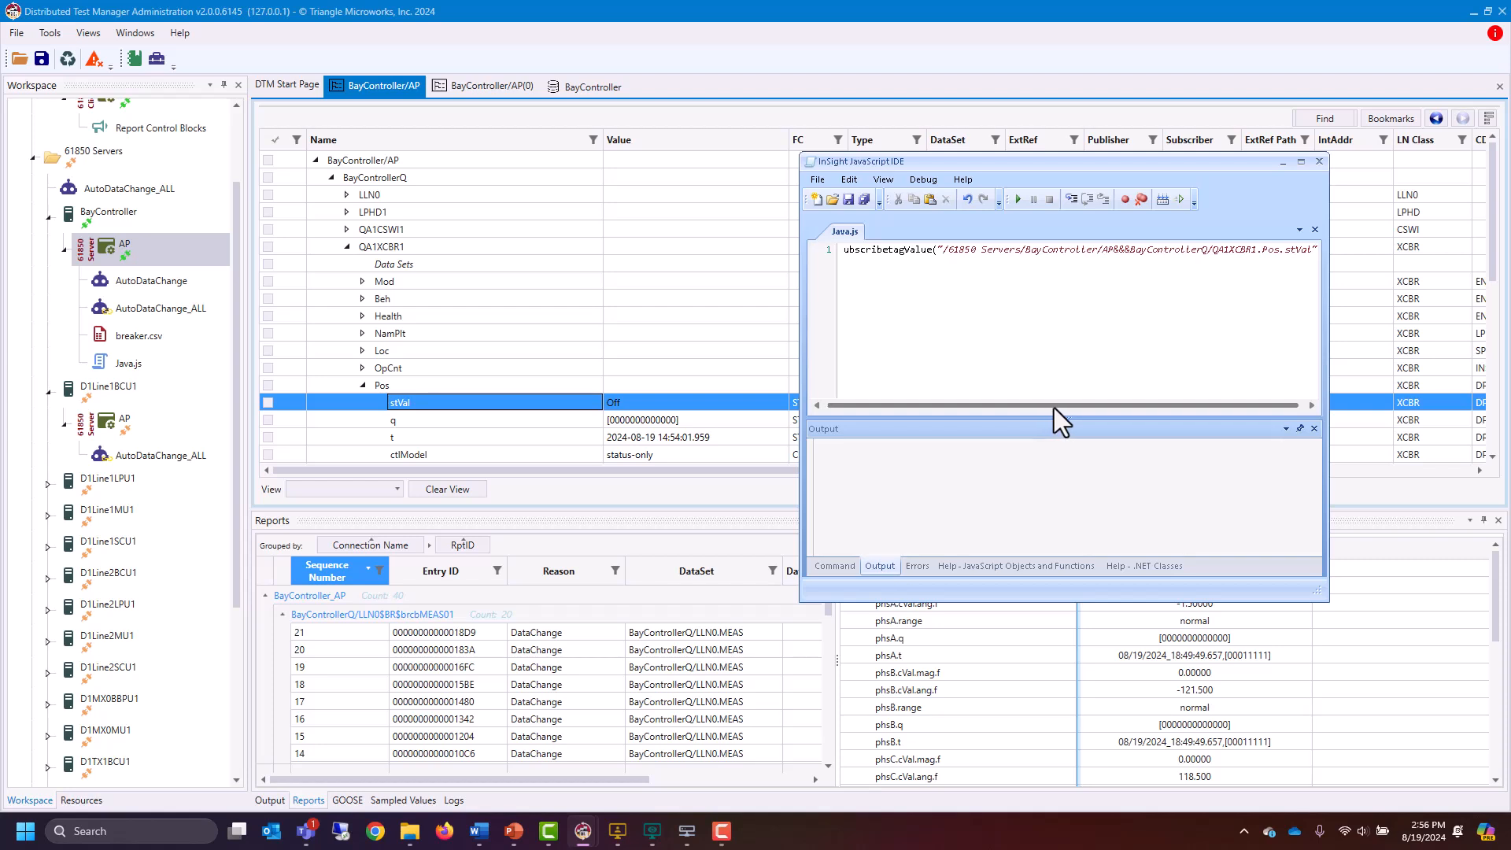
# Pass ChangeCurrent as the second argument and define an empty function ChangeCurrent(value,quality, path, timestamp) below the call
pyautogui.write(',')
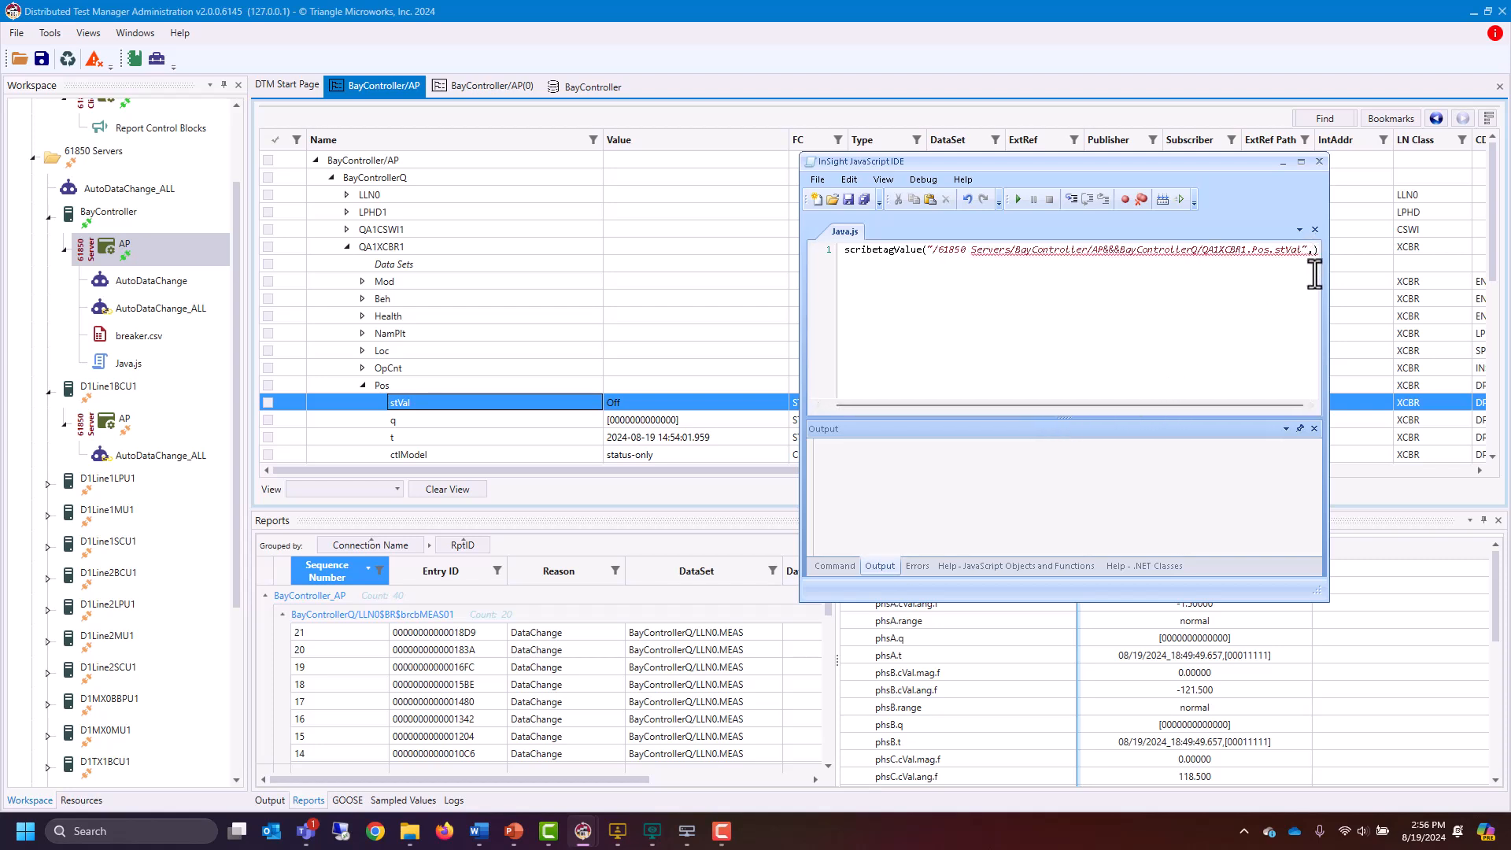
pyautogui.write('ChangeCurrent')
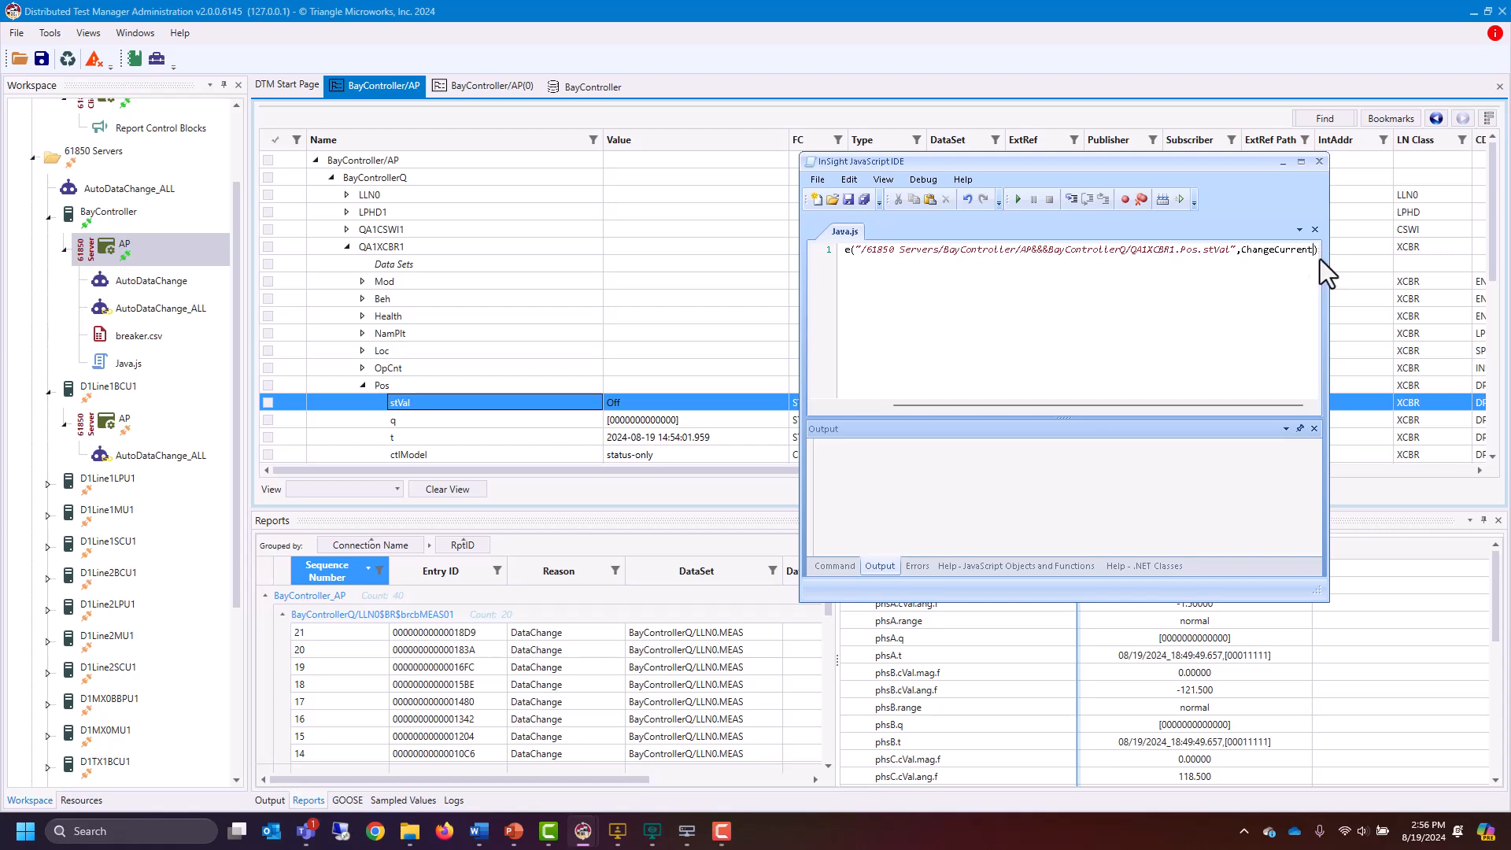
pyautogui.click(1319, 258)
pyautogui.press('Return')
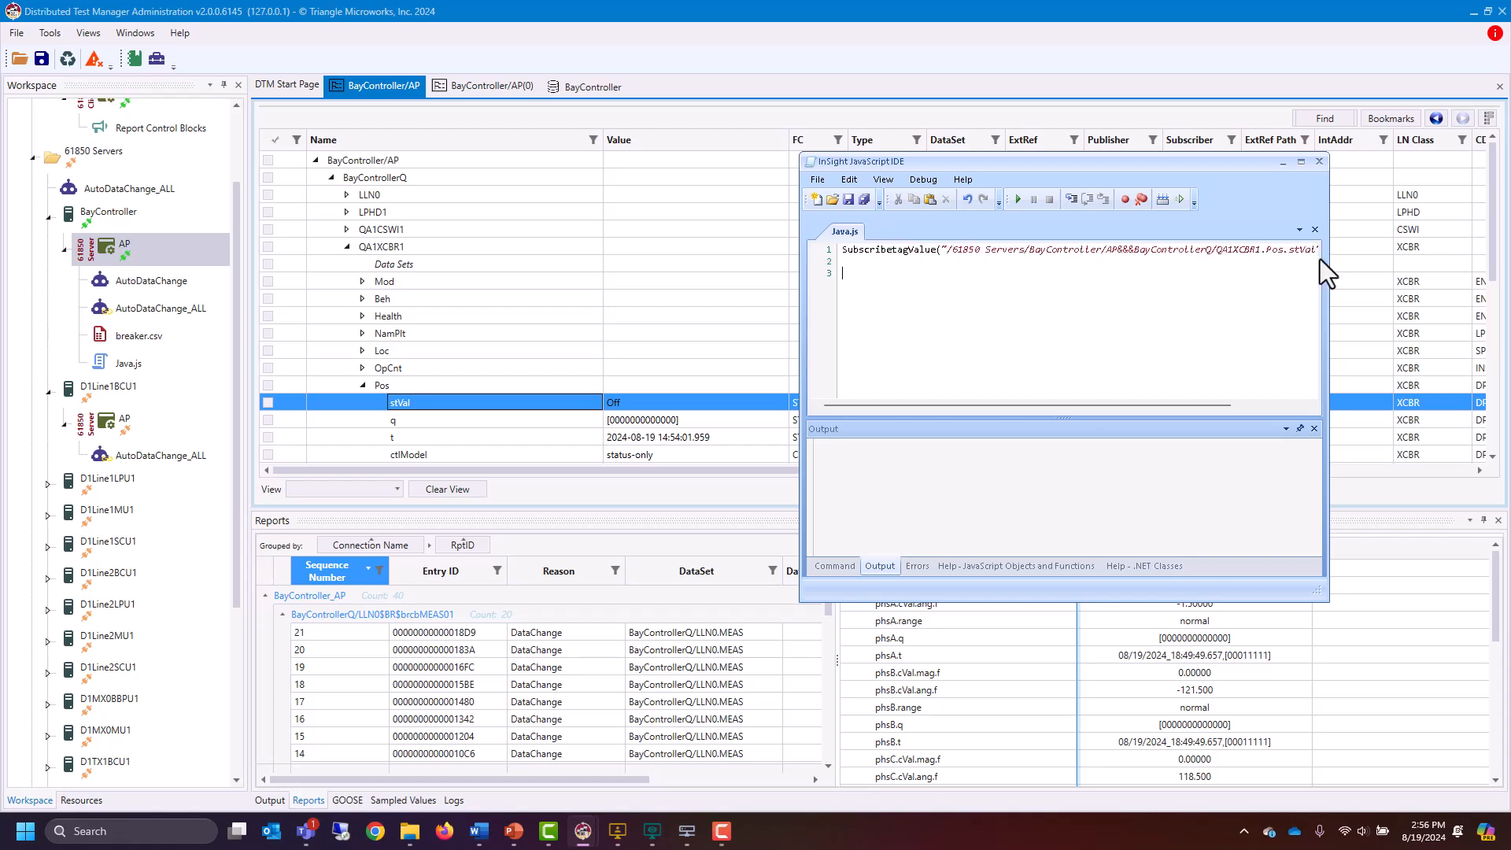
pyautogui.write('function ChangeCurrent(value,quality, path')
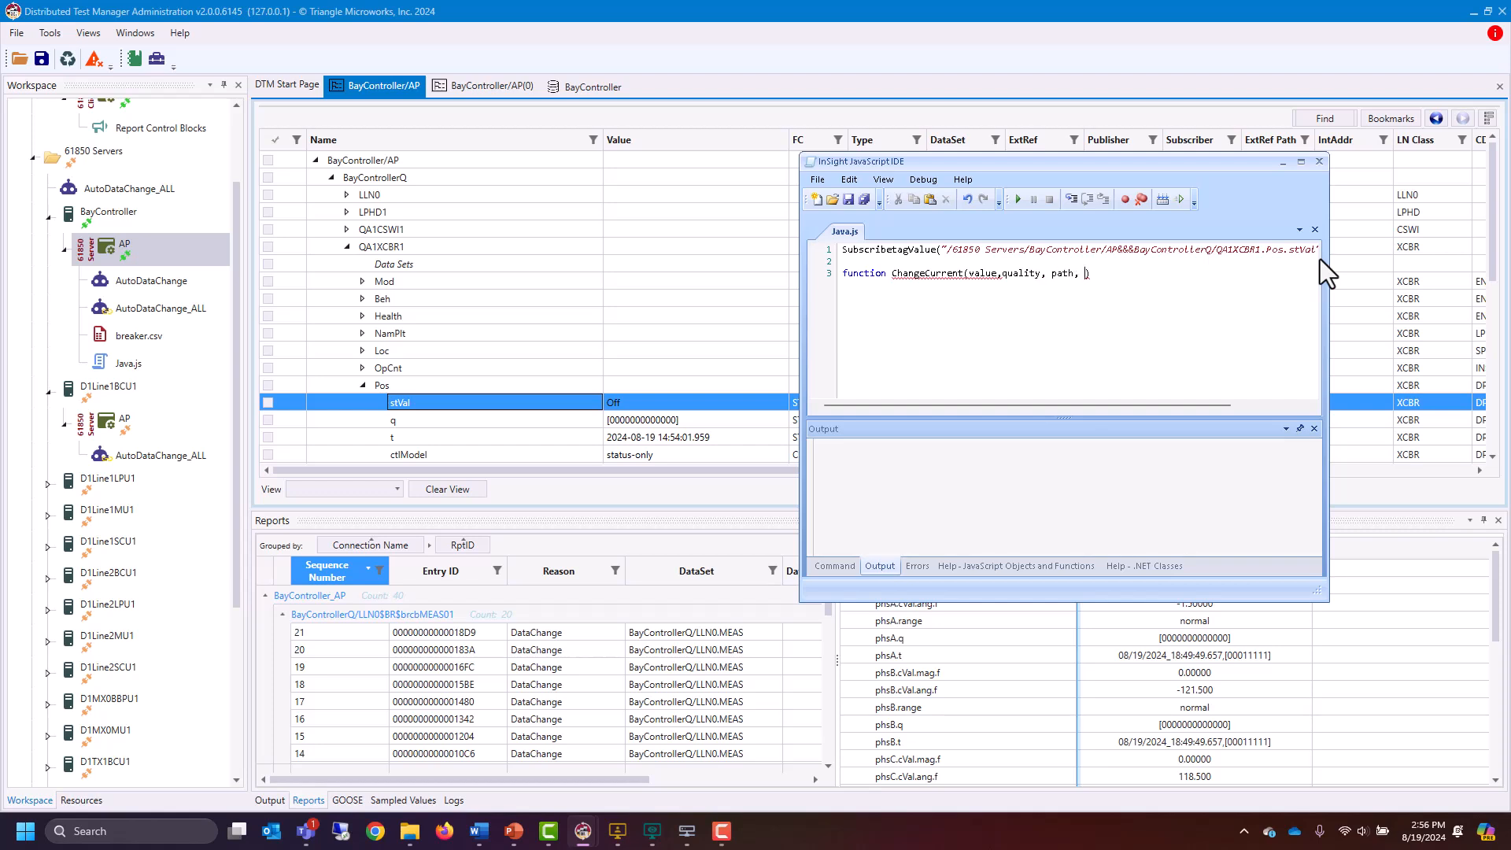
pyautogui.write(', timestamp')
pyautogui.press('Return')
pyautogui.write('{')
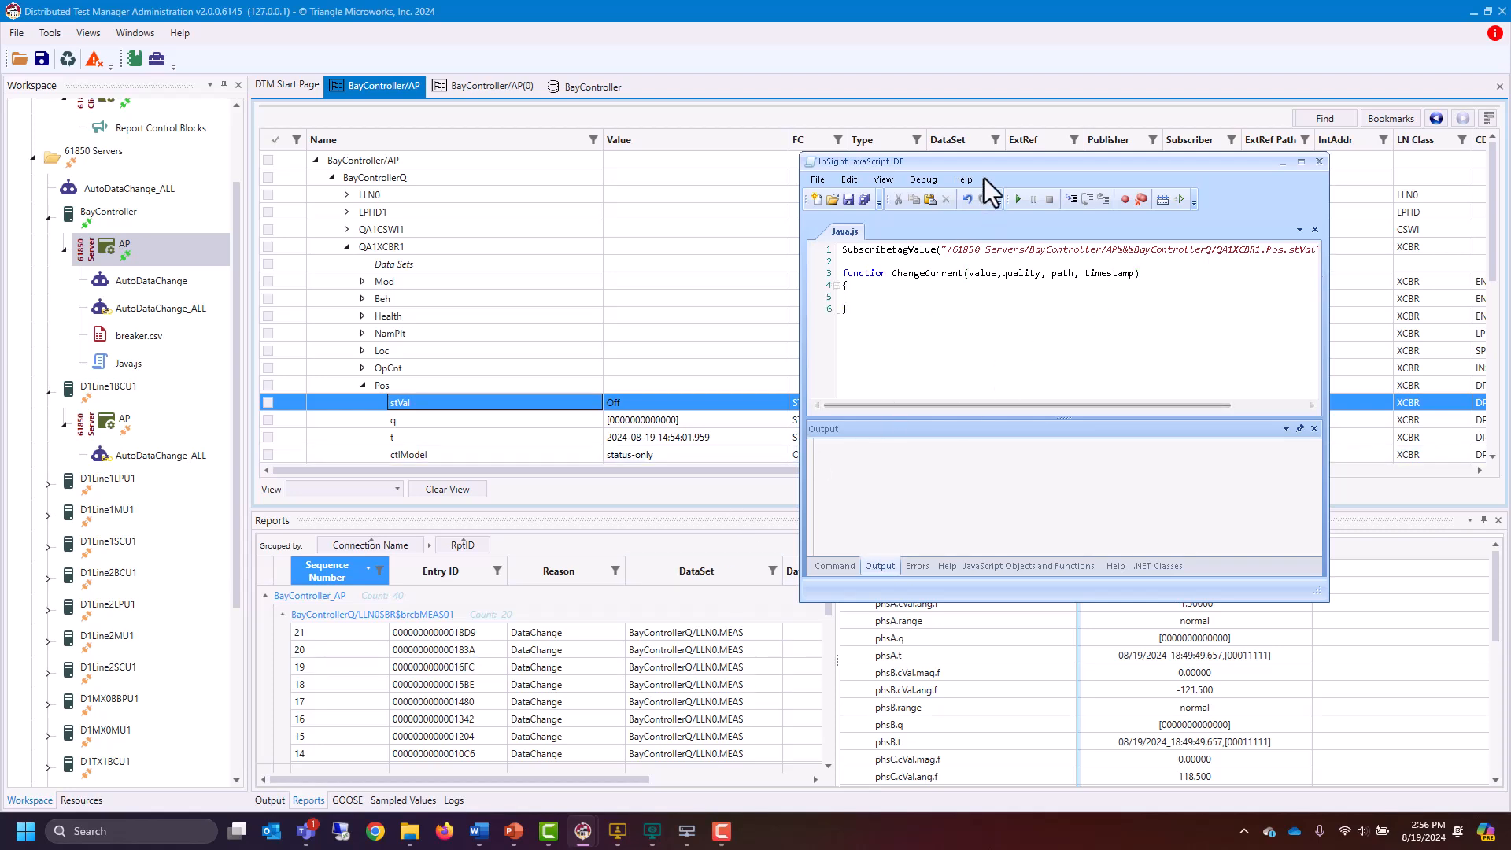
# Move the script editor lower and look up the built-in help for SubscribetagValue
pyautogui.moveTo(956, 169); pyautogui.dragTo(952, 238)
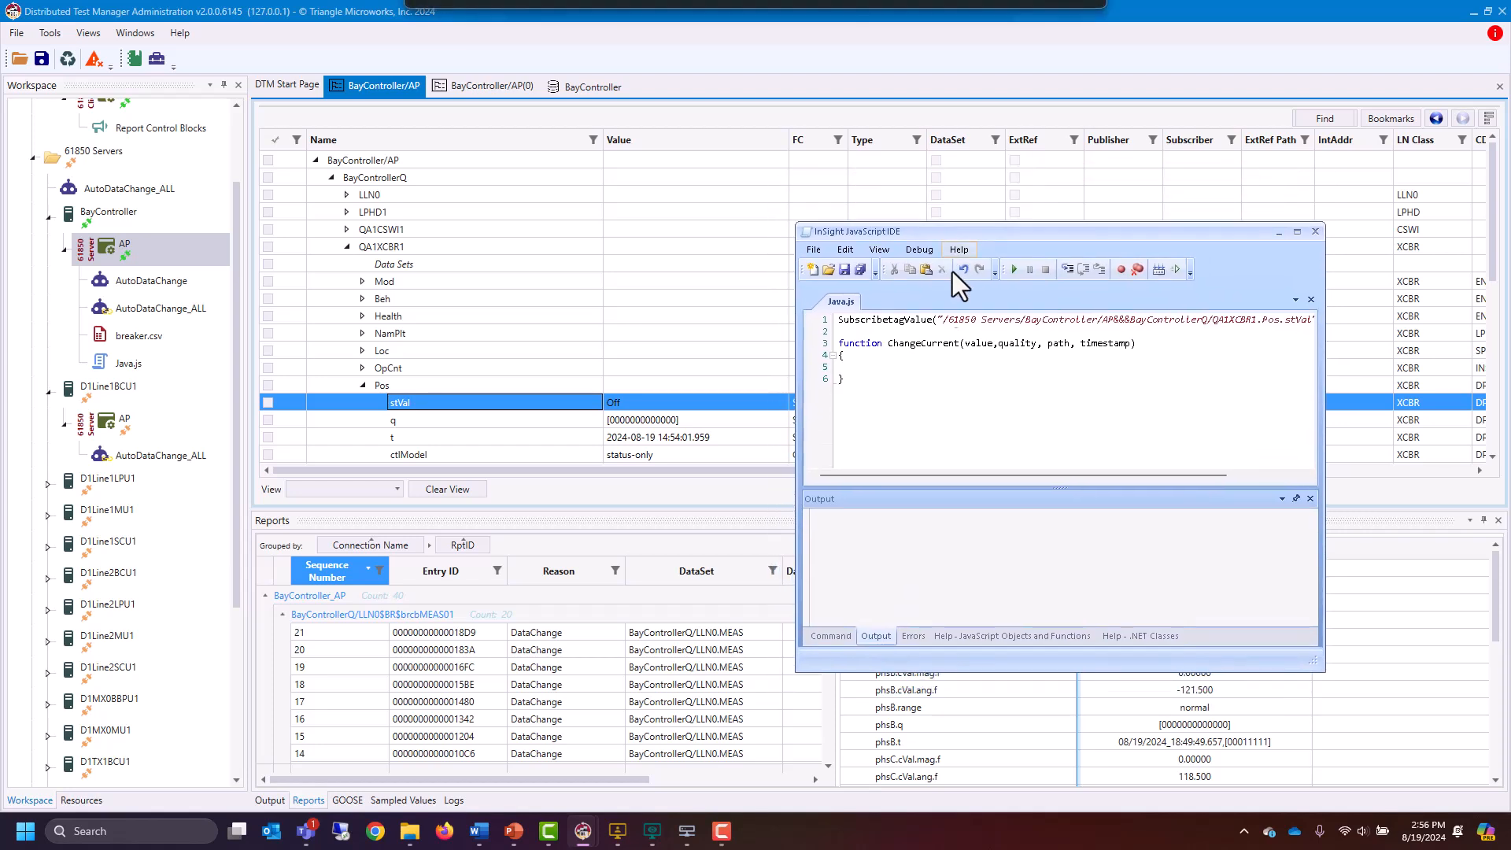
pyautogui.moveTo(930, 318); pyautogui.dragTo(831, 322)
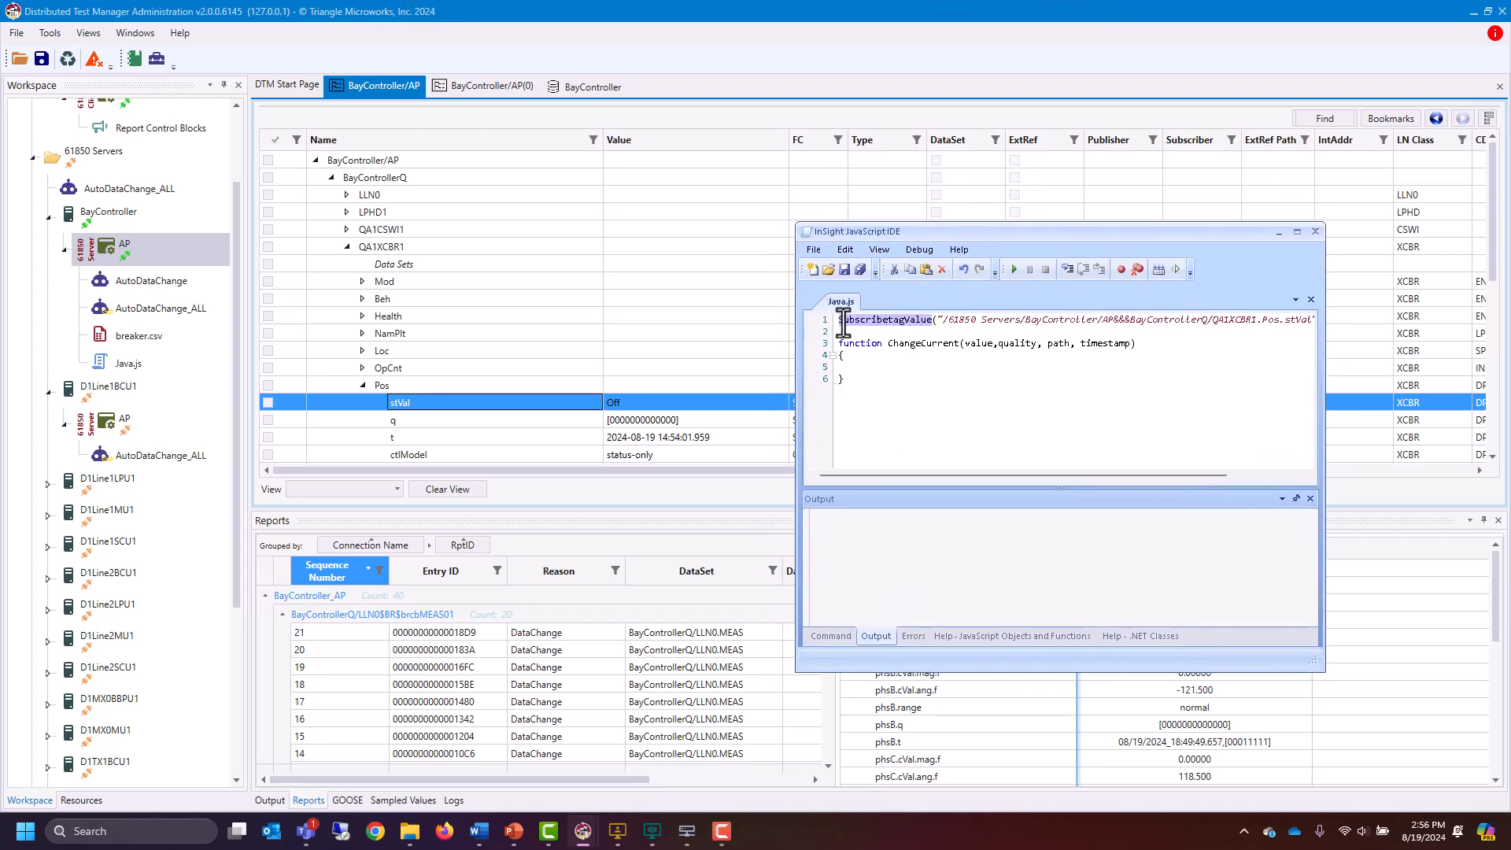
pyautogui.rightClick(848, 320)
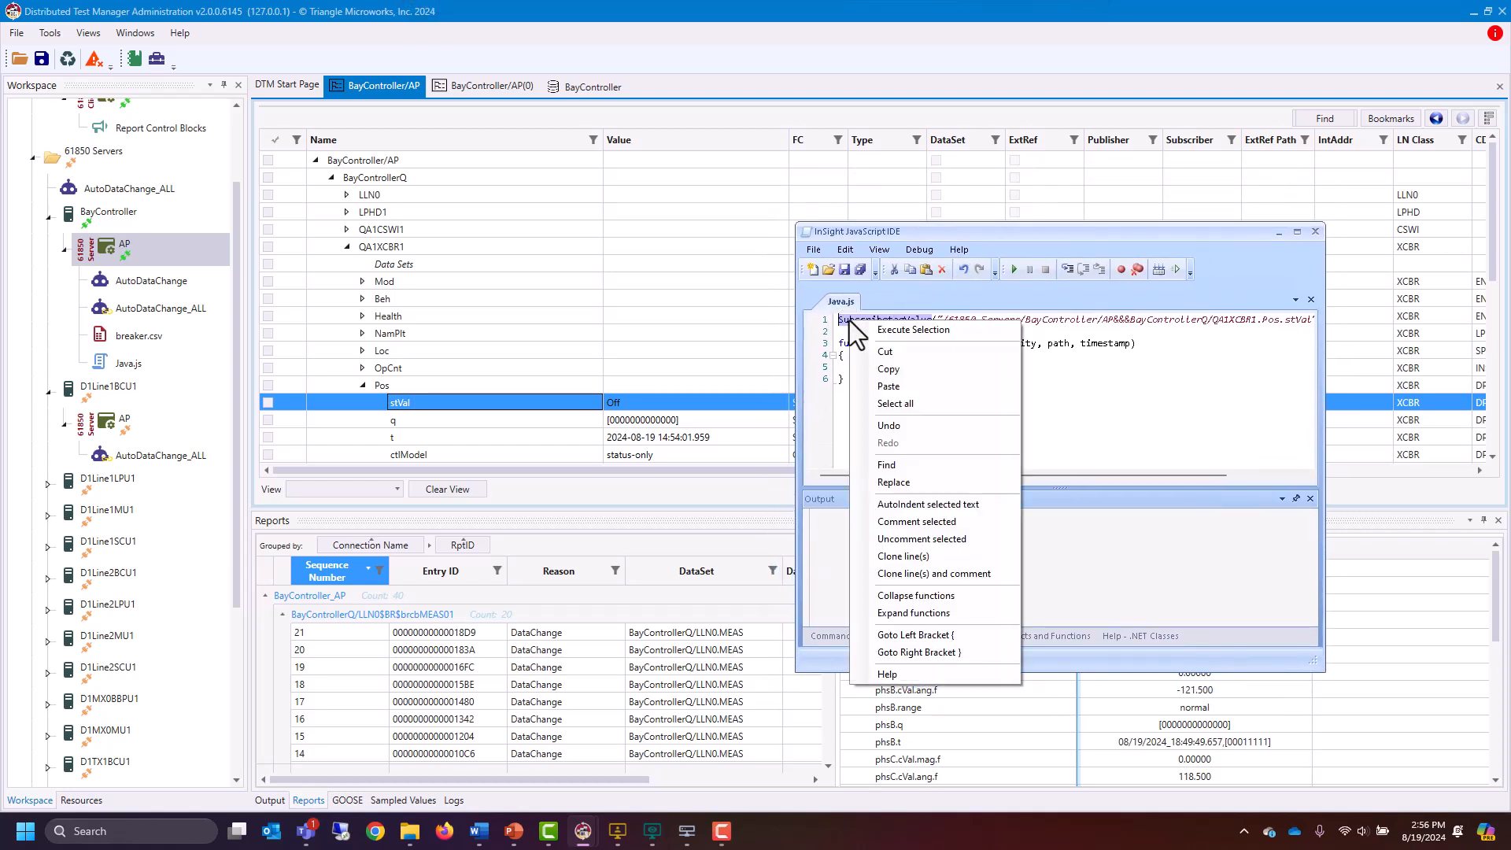
pyautogui.click(902, 680)
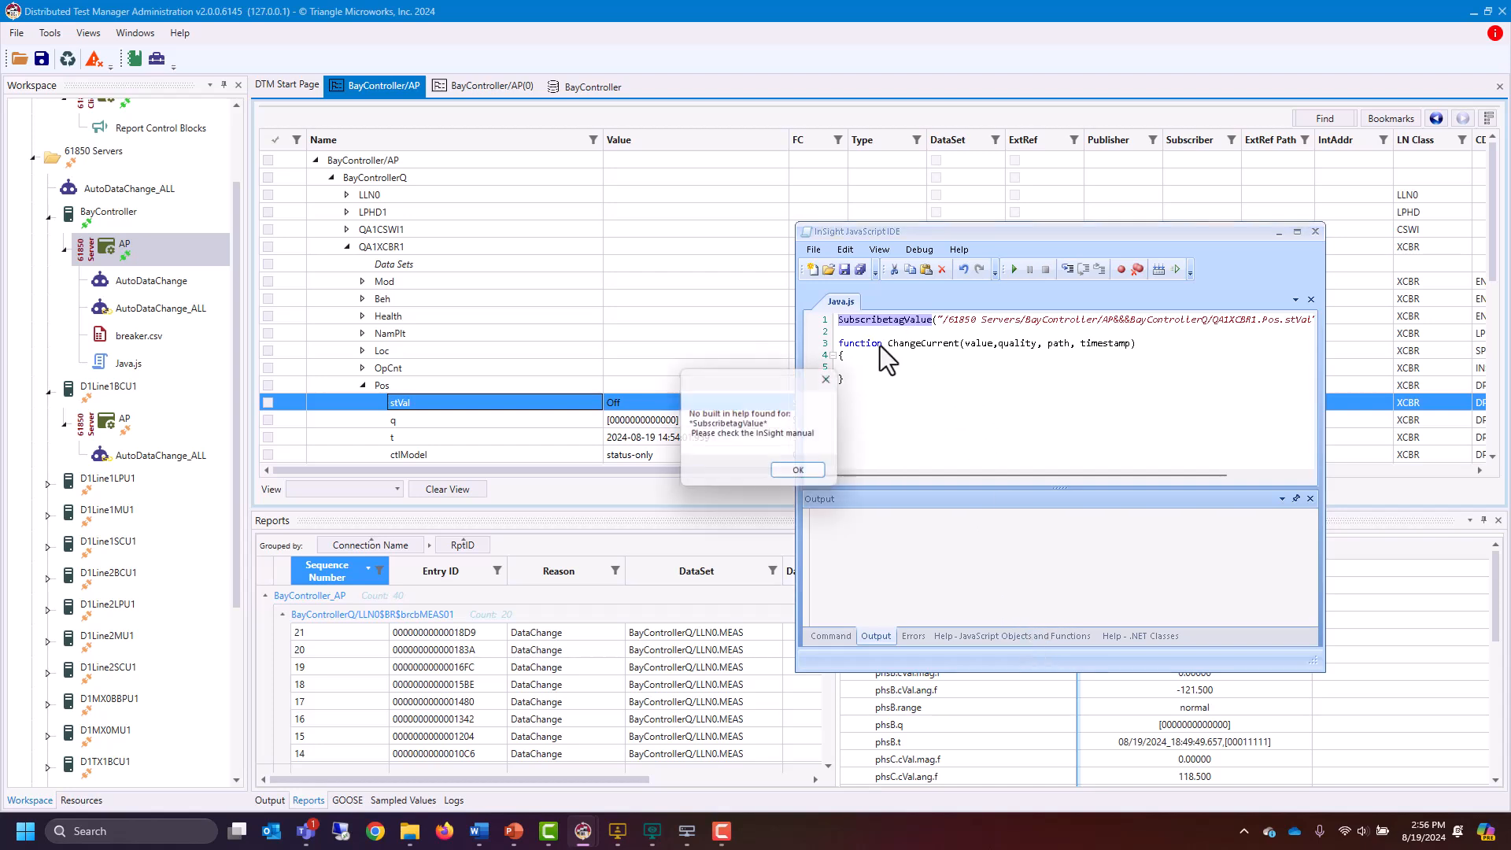
pyautogui.click(803, 473)
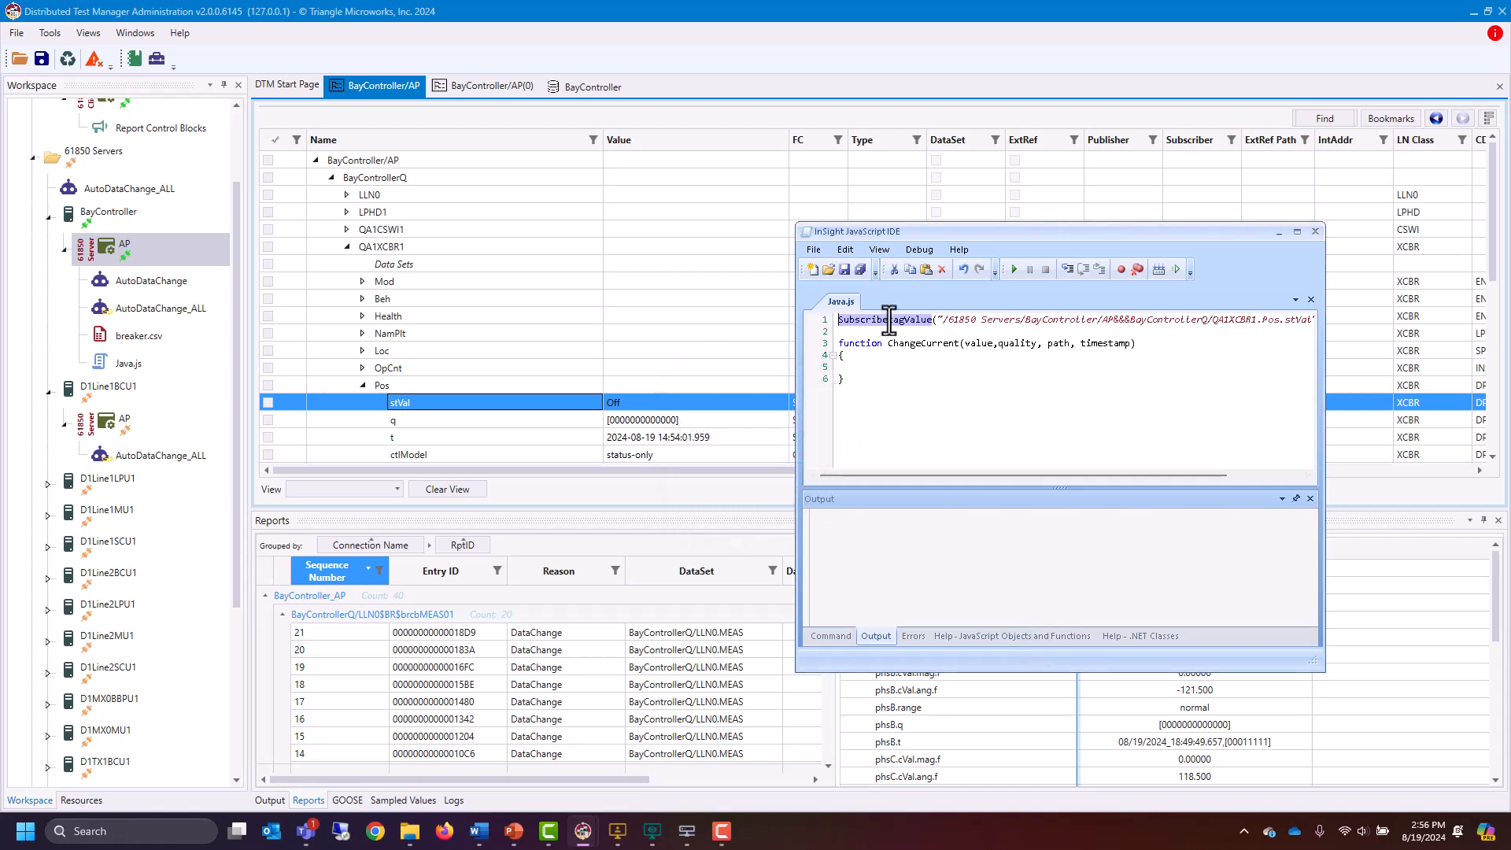
# Correct the capitalization of the called function's name to SubscribeTagValue
pyautogui.click(901, 347)
pyautogui.press('Delete')
pyautogui.write('T')
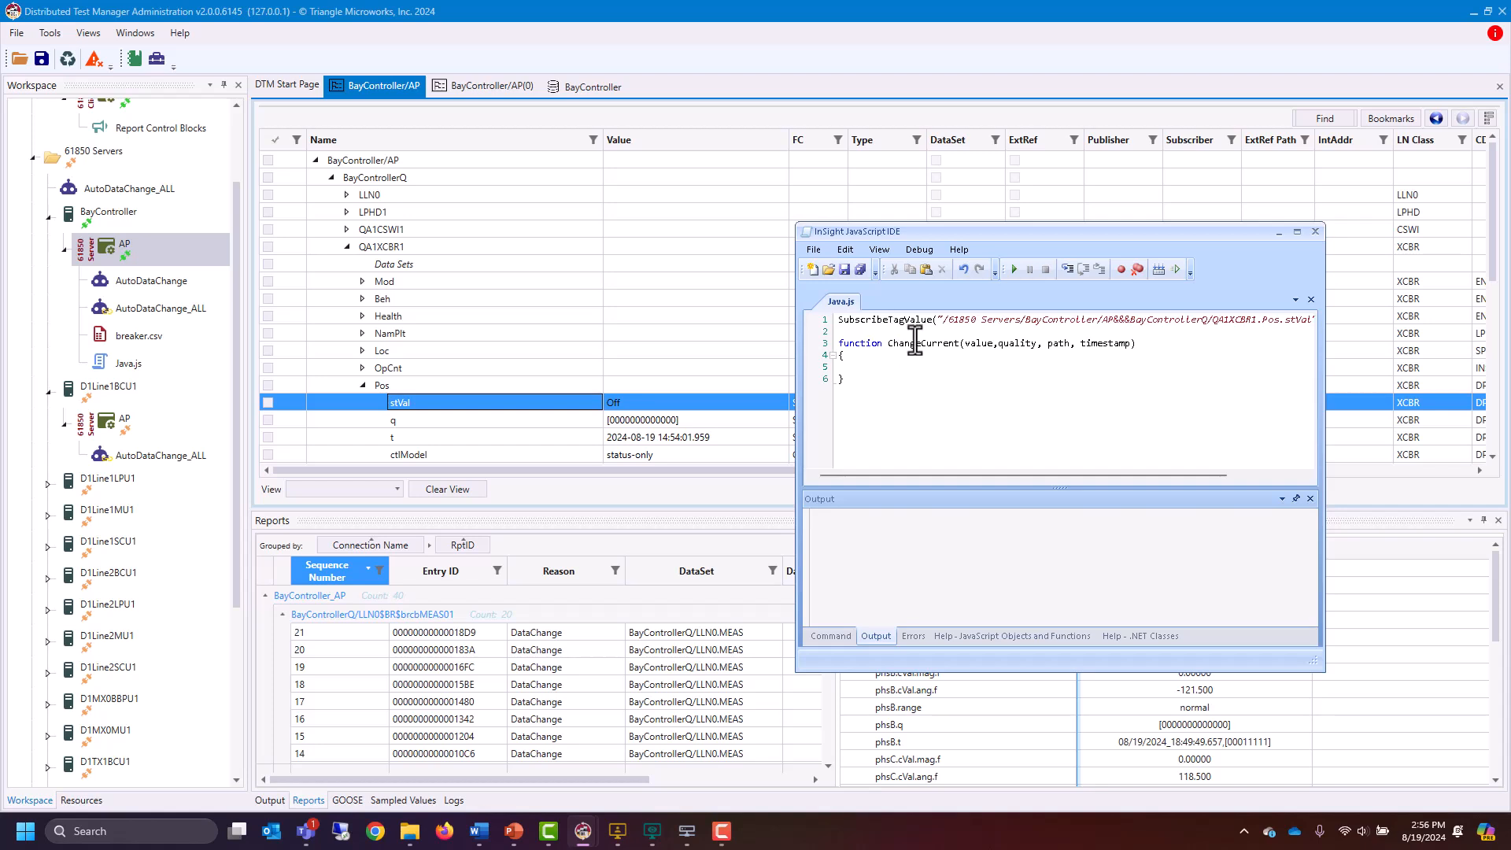
pyautogui.click(963, 331)
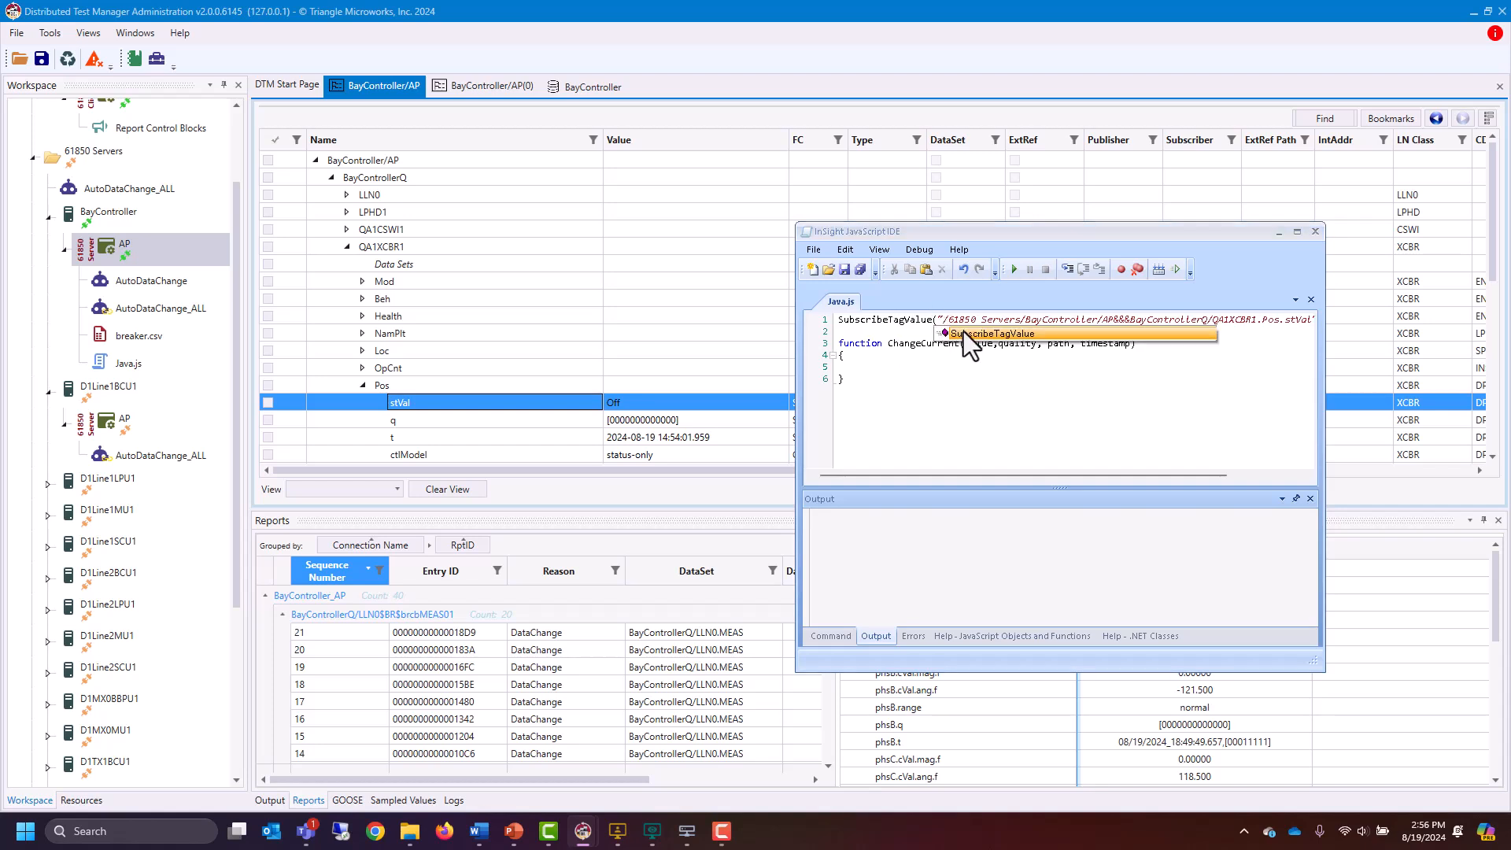
pyautogui.click(902, 359)
# Look up the help for SubscribeTagValue and open the entry Common DTM Functions.SubscribeTagValue
pyautogui.moveTo(931, 321); pyautogui.dragTo(833, 337)
pyautogui.rightClick(840, 319)
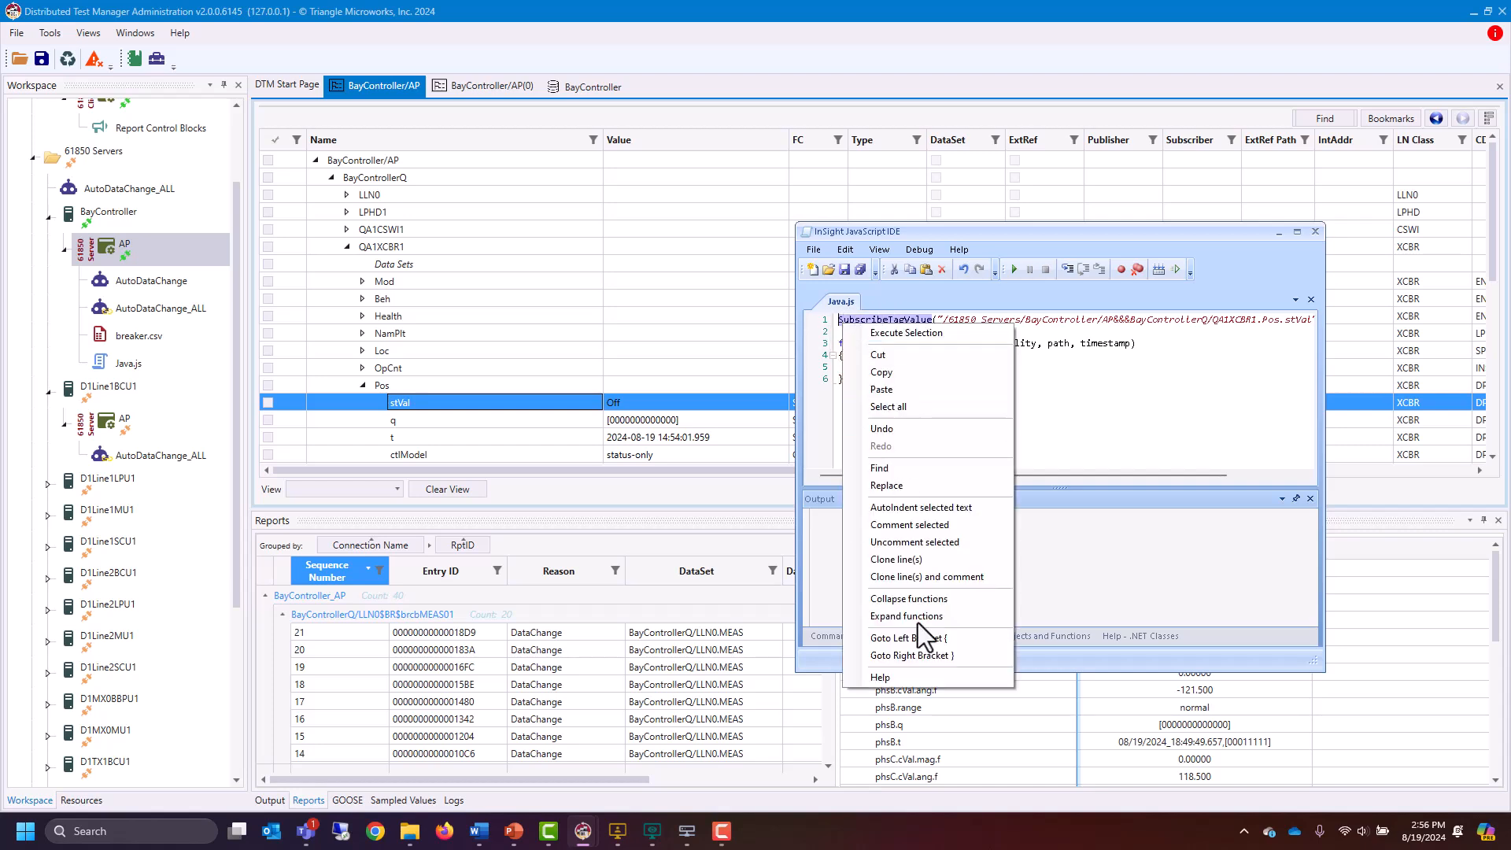
pyautogui.click(888, 677)
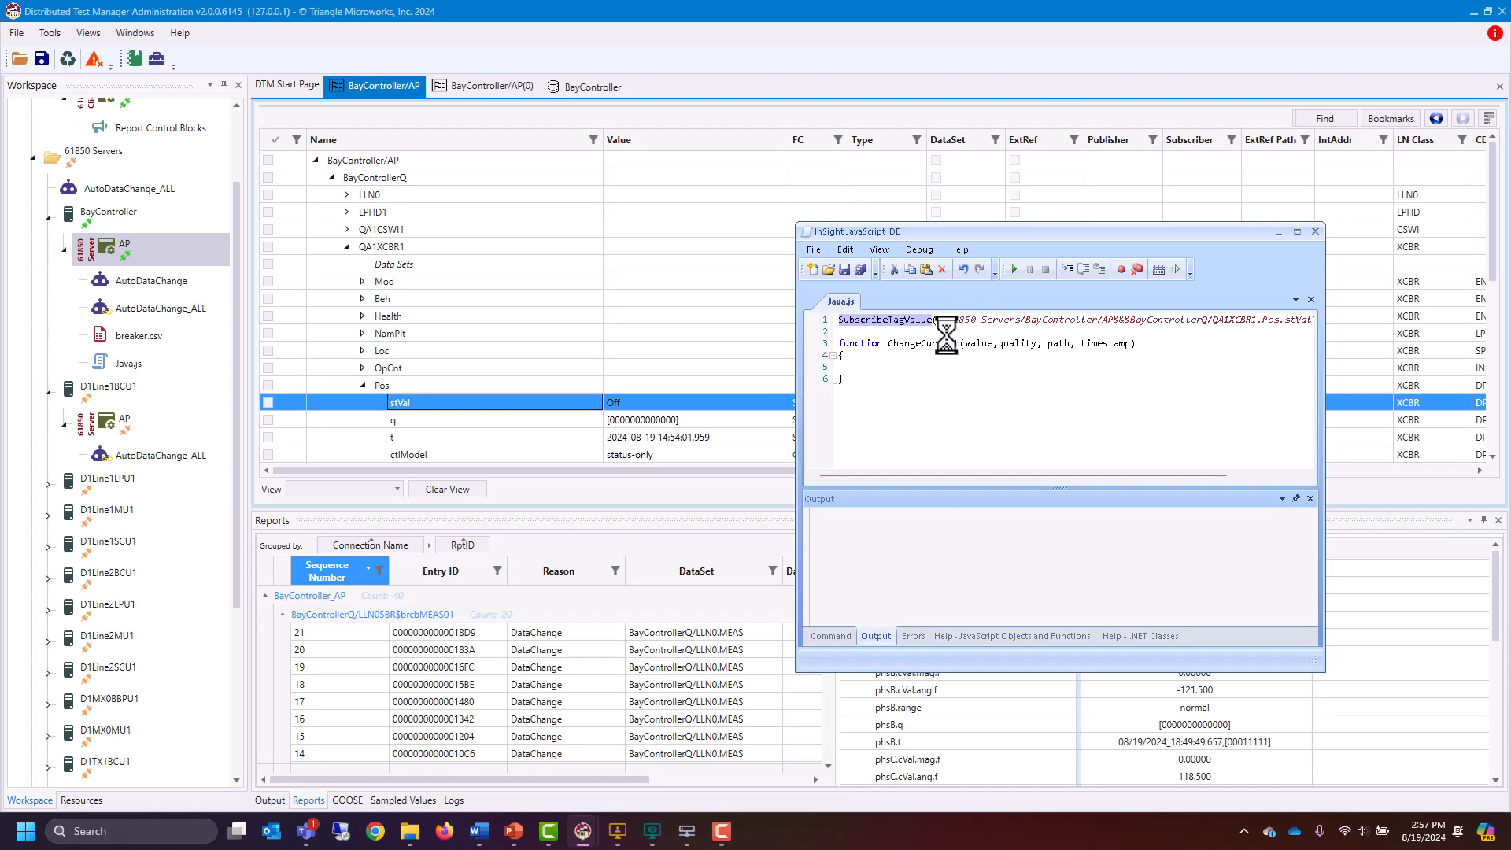
pyautogui.moveTo(164, 30); pyautogui.dragTo(538, 182)
pyautogui.click(500, 215)
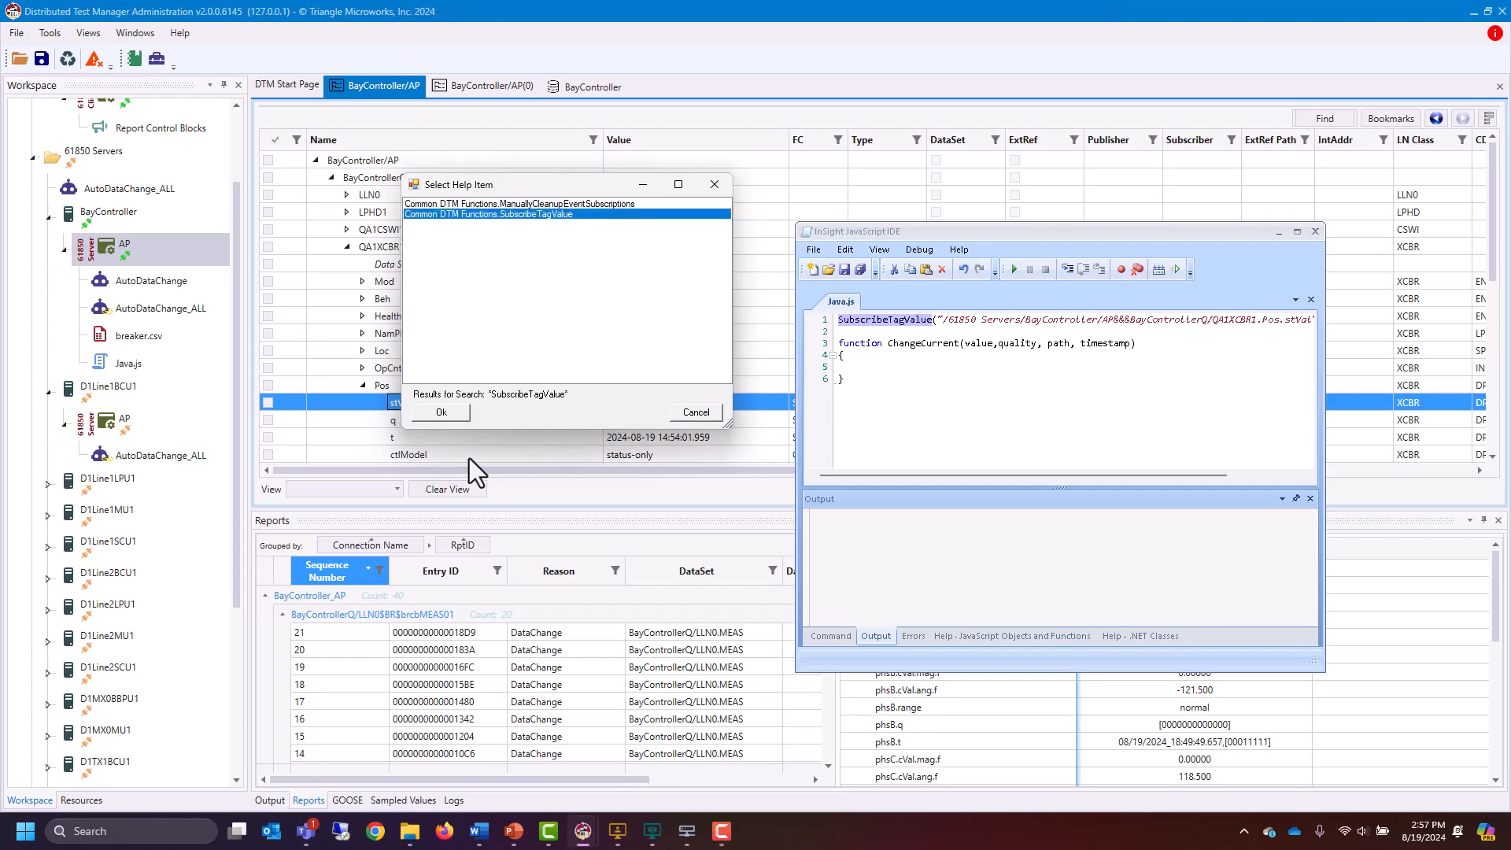
pyautogui.click(442, 413)
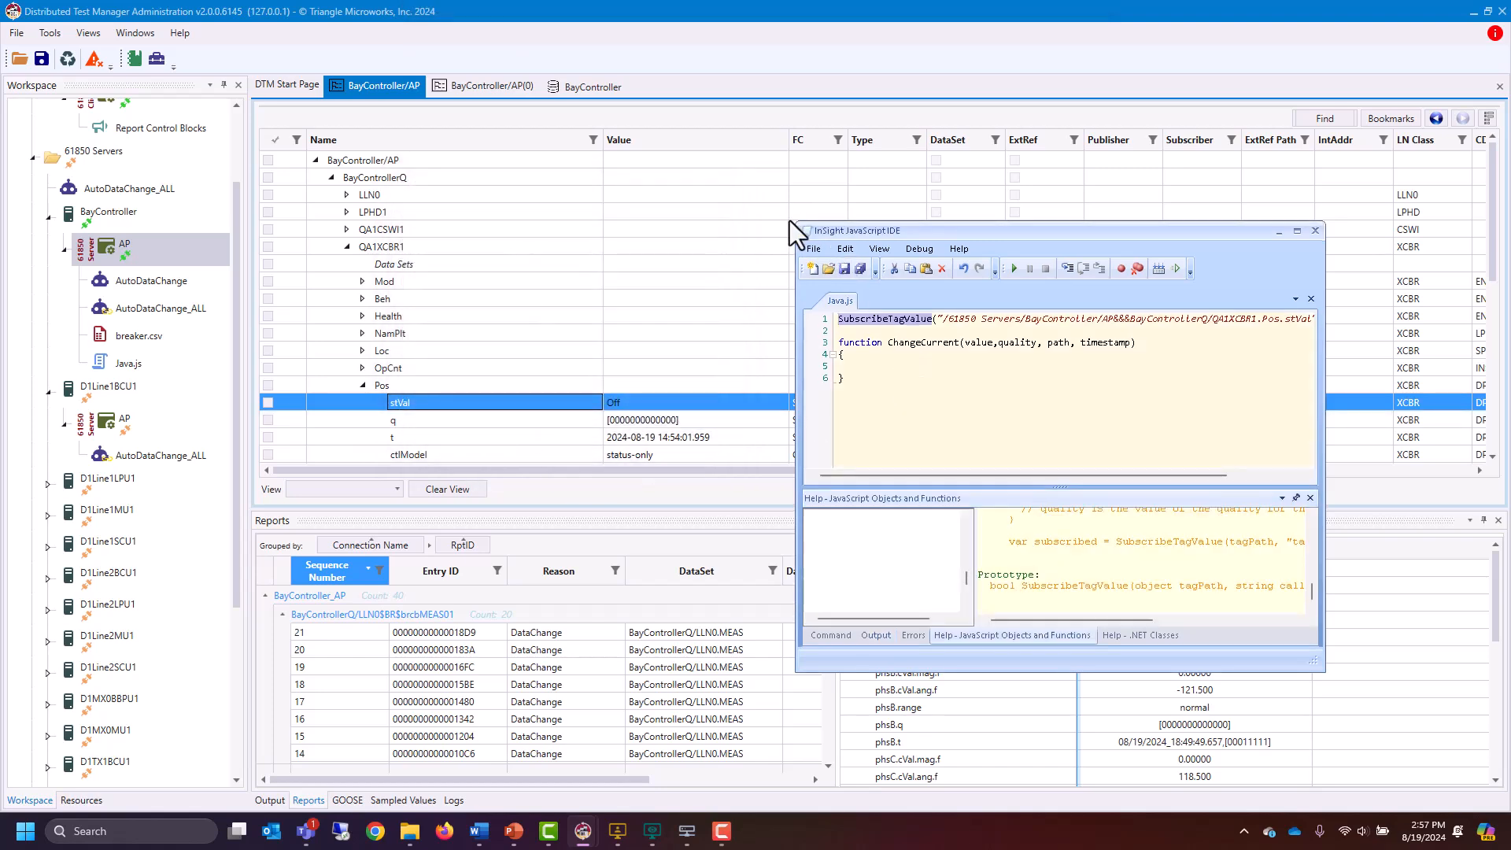
# Enlarge the script editor and its help area, and examine which parameters SubscribeTagValue passes to its callback
pyautogui.moveTo(803, 231); pyautogui.dragTo(498, 98)
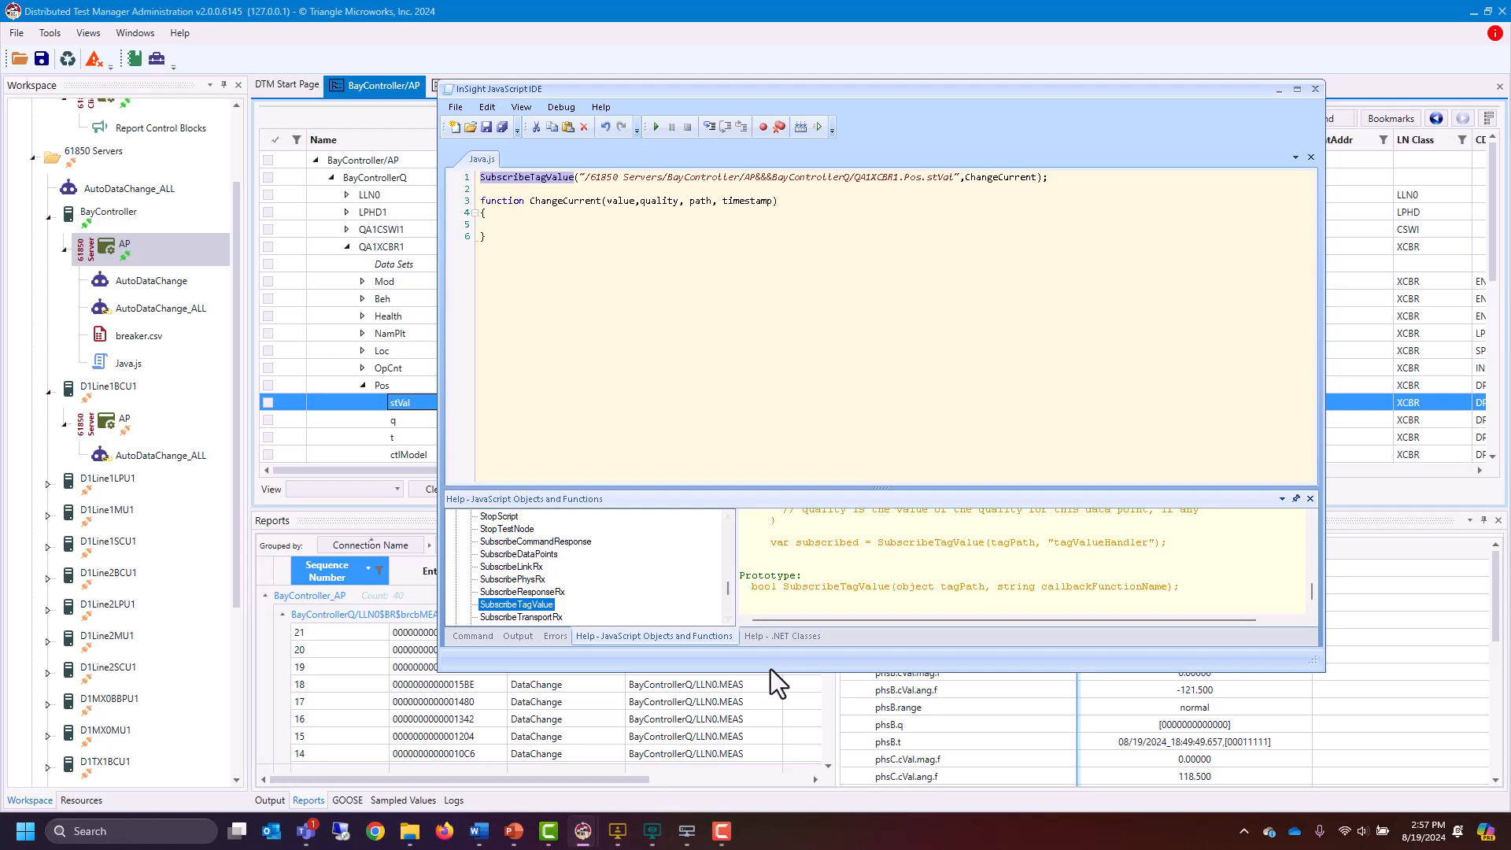
pyautogui.moveTo(769, 671); pyautogui.dragTo(769, 766)
pyautogui.moveTo(735, 585); pyautogui.dragTo(757, 455)
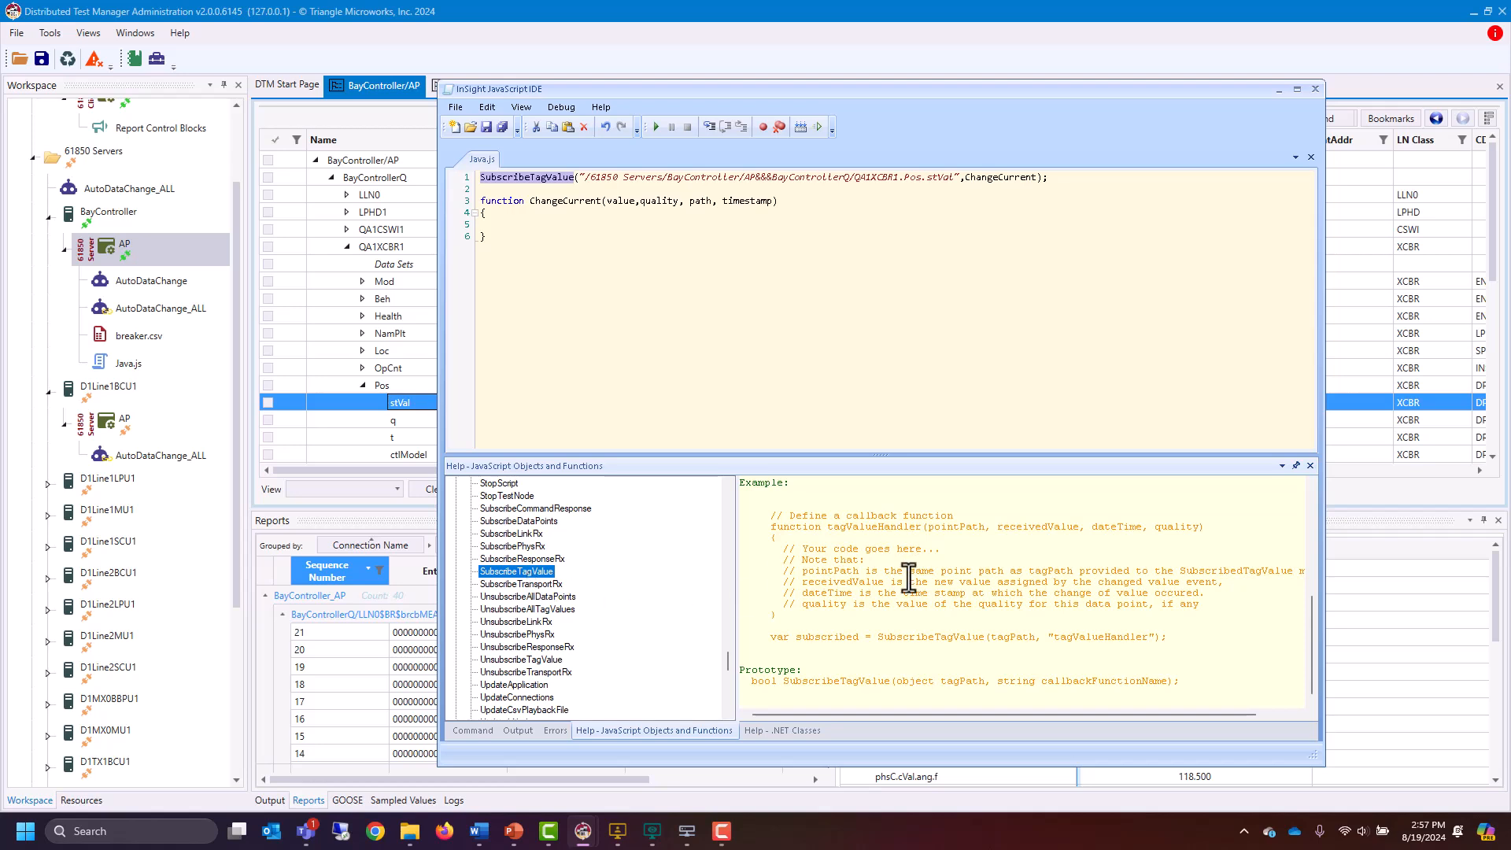
pyautogui.scroll(1, 880, 603)
pyautogui.scroll(6, 880, 602)
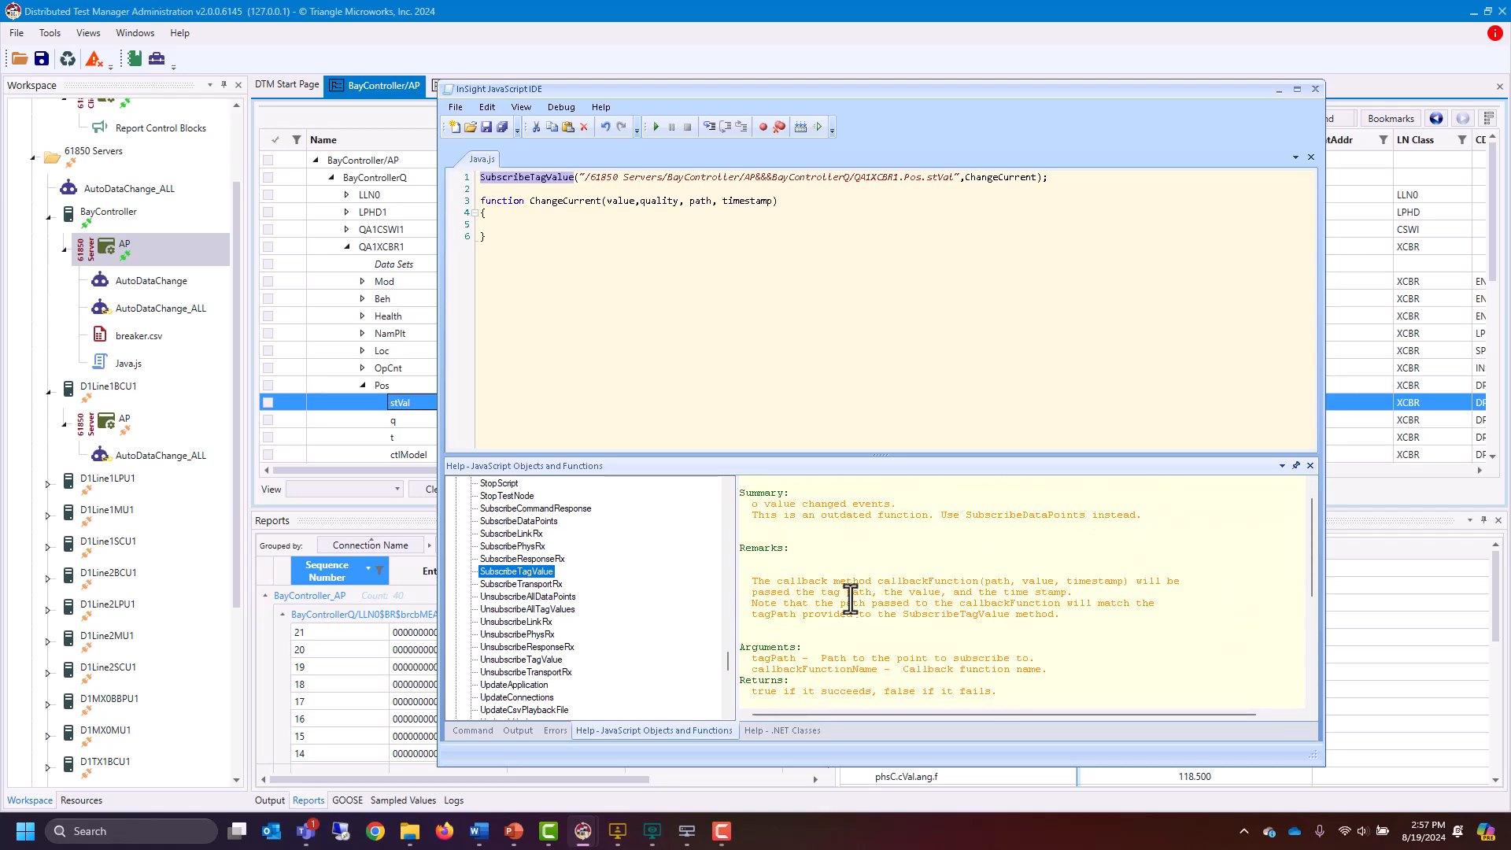
pyautogui.moveTo(764, 592); pyautogui.dragTo(1020, 581)
pyautogui.click(1020, 581)
pyautogui.moveTo(991, 581); pyautogui.dragTo(1105, 581)
pyautogui.scroll(1, 995, 586)
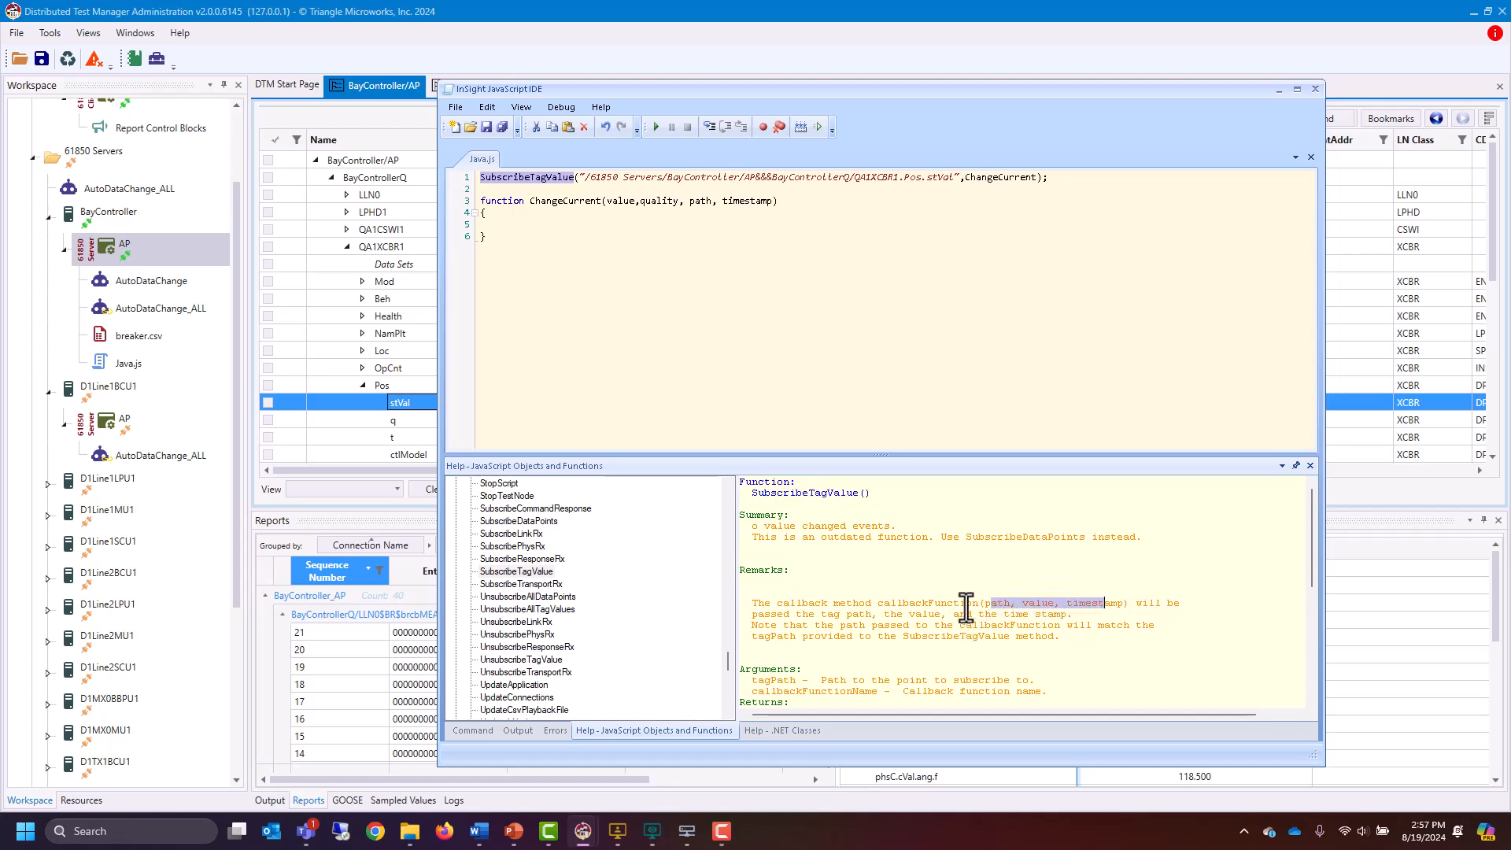
# Change the parameter list of the ChangeCurrent function to path, value, timestamp
pyautogui.click(620, 208)
pyautogui.write('path,')
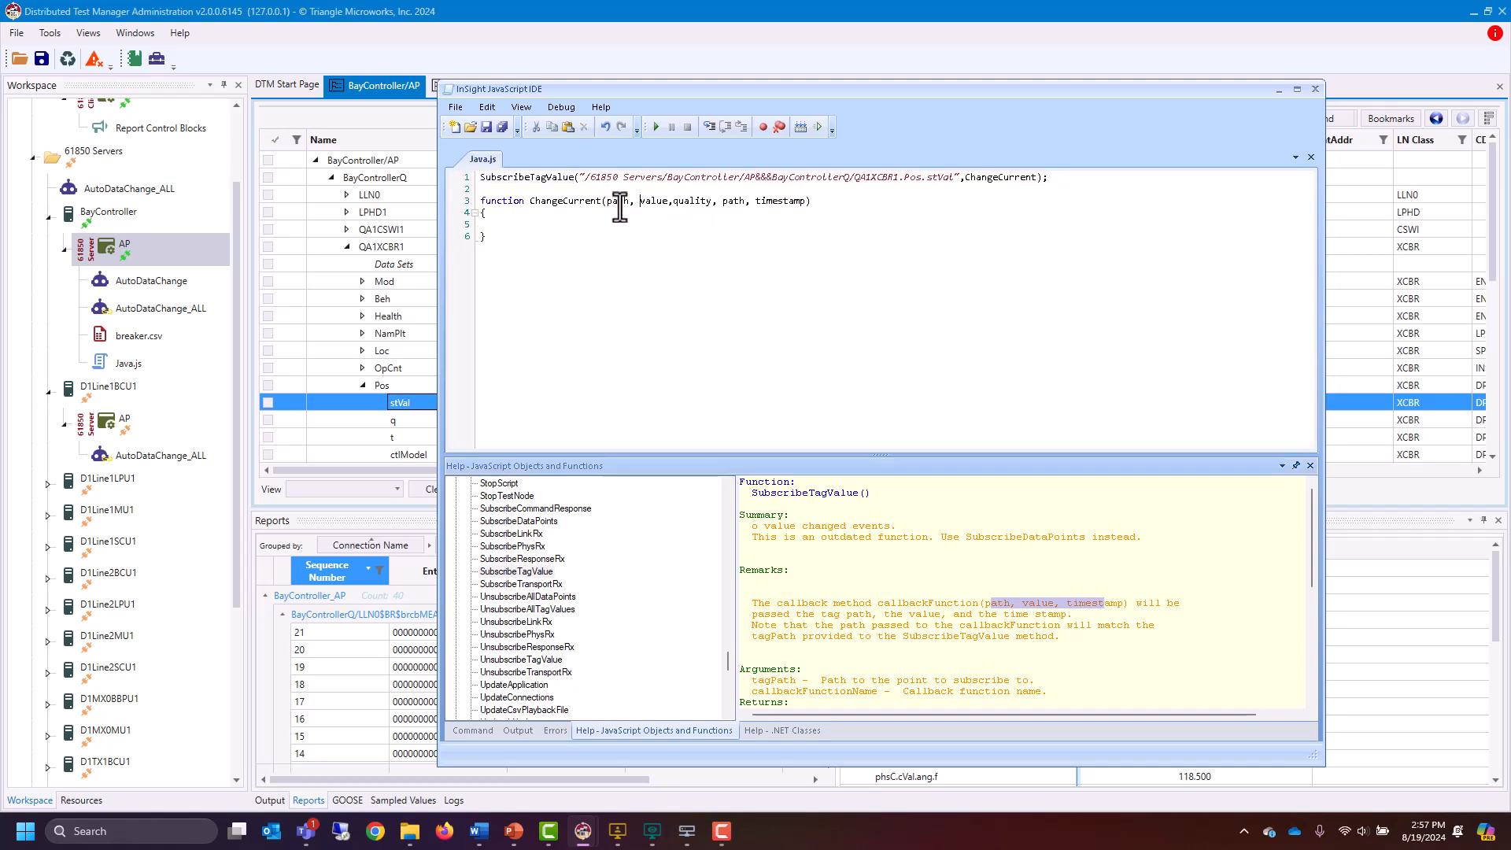
pyautogui.moveTo(749, 203); pyautogui.dragTo(674, 203)
pyautogui.press('Delete')
# Add an if(value==true) statement with an empty block inside the ChangeCurrent function
pyautogui.press('Return')
pyautogui.write('if(value')
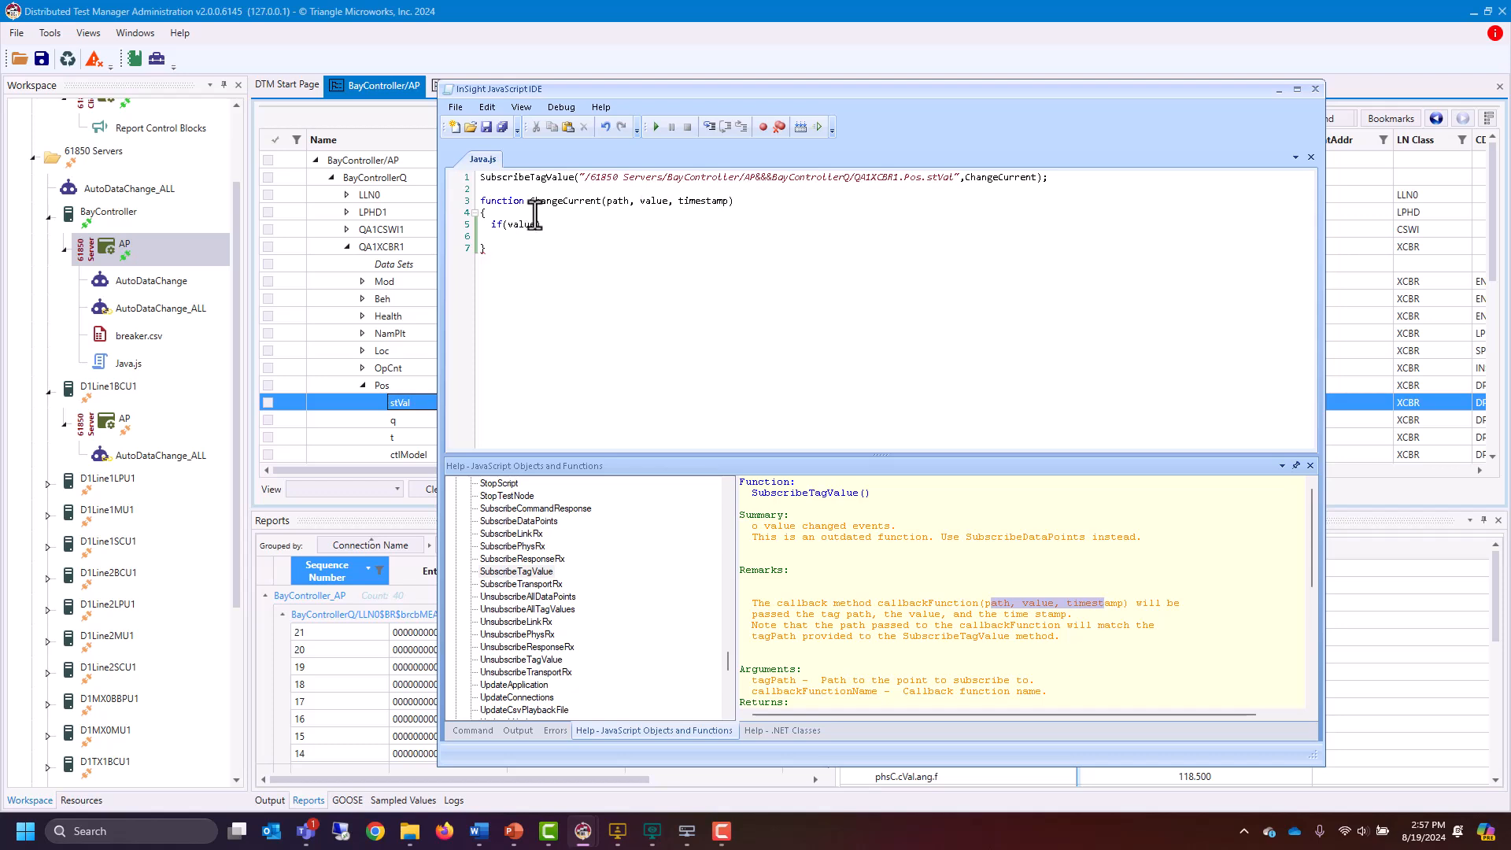
pyautogui.write('==On)')
pyautogui.press('BackSpace')
pyautogui.press('BackSpace')
pyautogui.write('true')
pyautogui.press('Return')
pyautogui.write('{')
pyautogui.press('Return')
pyautogui.press('Return')
# Write SetTagValue("PathTOCurrent", 0); inside the if block
pyautogui.write('Set')
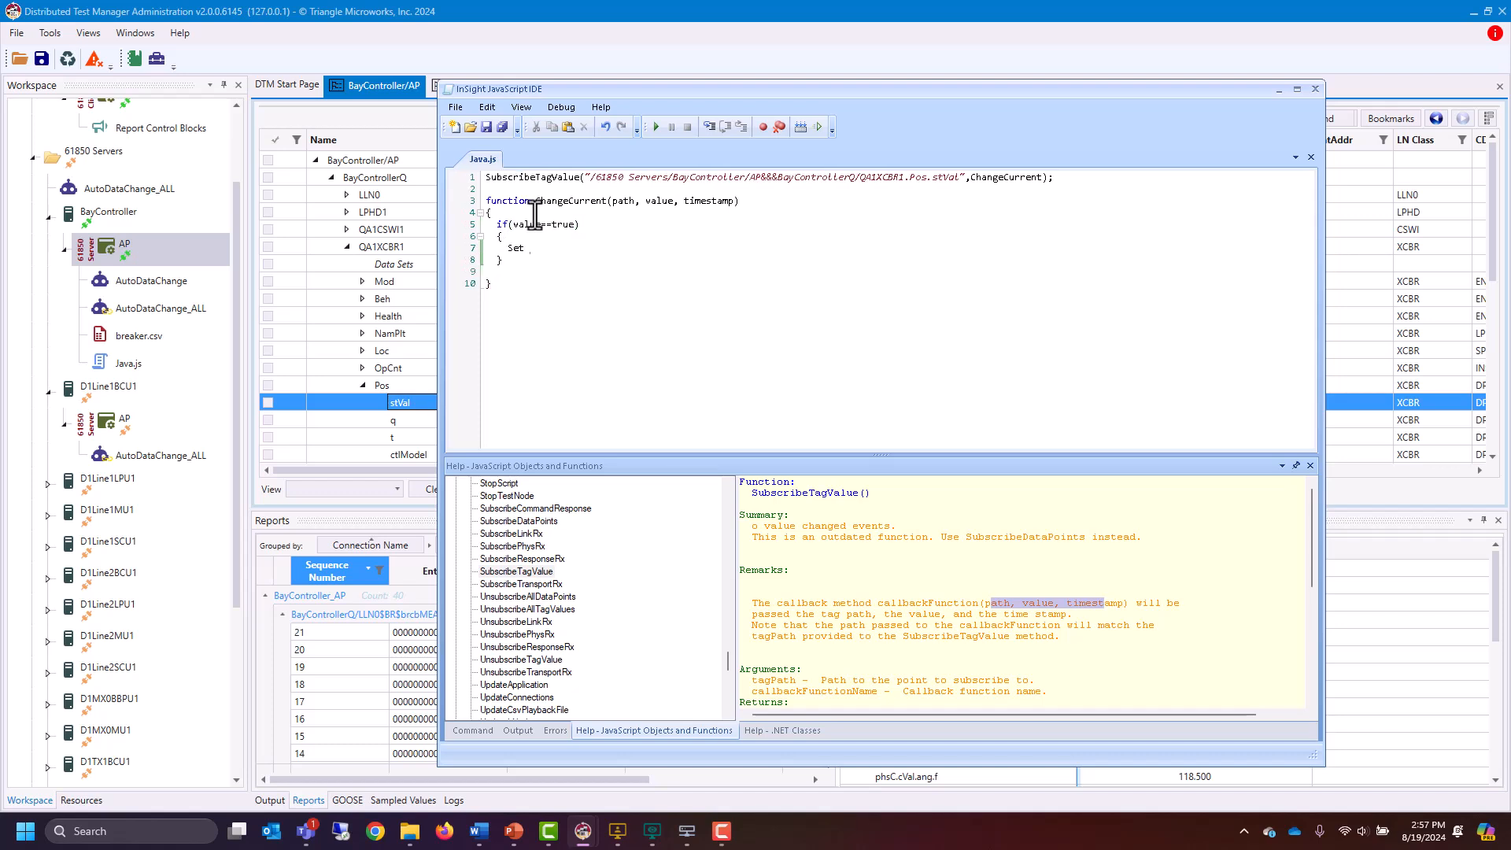
pyautogui.write('TagValue()"PathT')
pyautogui.write('OCurrent')
pyautogui.write(', ')
pyautogui.write('0')
pyautogui.write(';')
pyautogui.press('Return')
pyautogui.press('BackSpace')
# Add an else branch with an empty block after the if block
pyautogui.press('Return')
pyautogui.write('else')
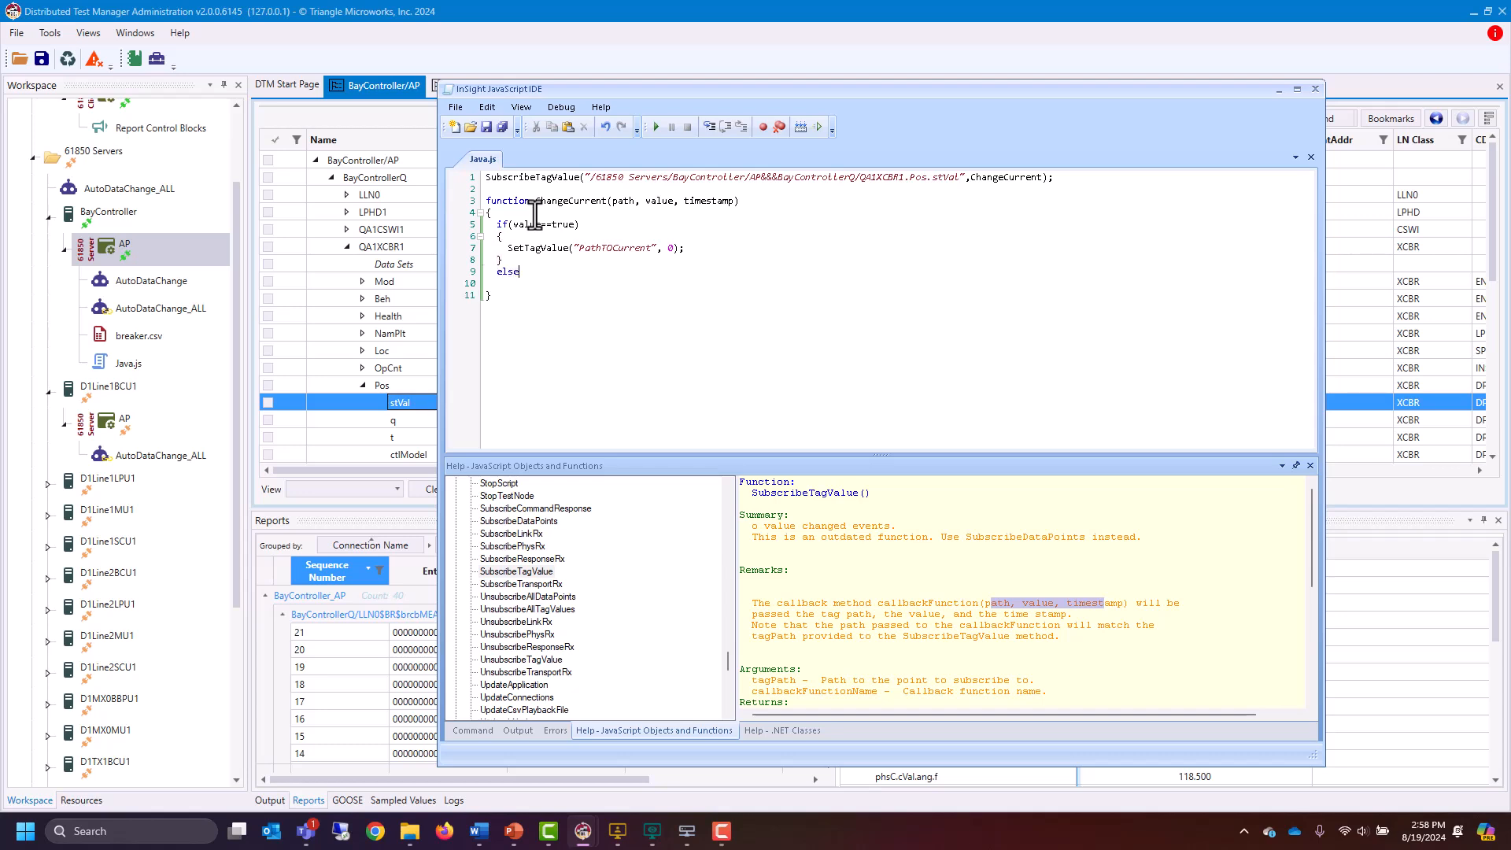
pyautogui.press('Return')
pyautogui.write('P')
pyautogui.write('{')
pyautogui.press('Return')
pyautogui.press('Return')
pyautogui.write('}')
# Write SetTagValue("PathToCurrent",232); inside the else block
pyautogui.write('SetTagValue')
pyautogui.write('("PathTo')
pyautogui.write('Current')
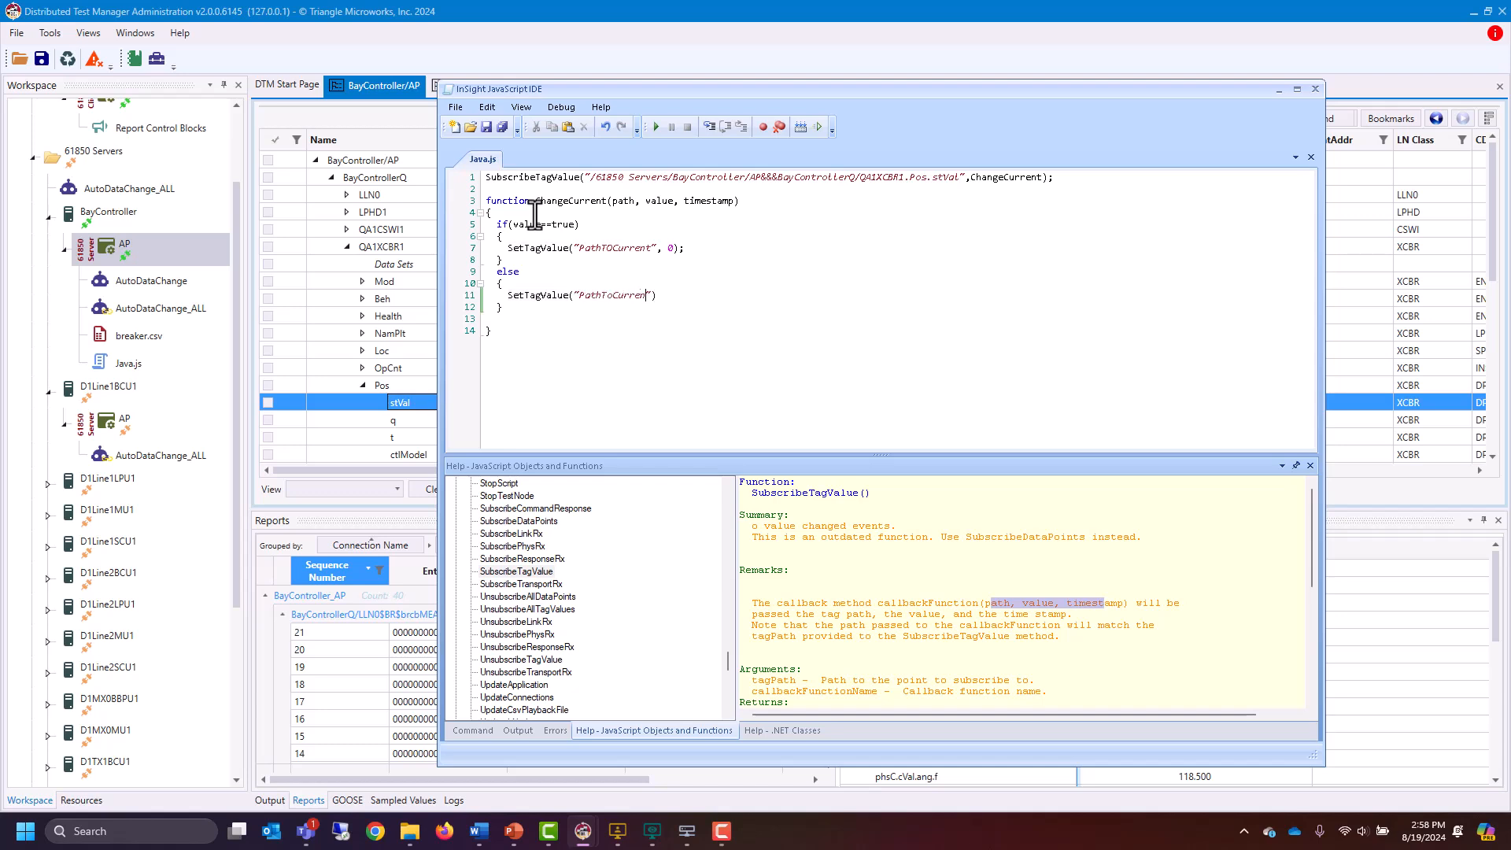
pyautogui.write(',232')
pyautogui.write(';')
pyautogui.moveTo(607, 177); pyautogui.dragTo(932, 177)
pyautogui.doubleClick(1000, 177)
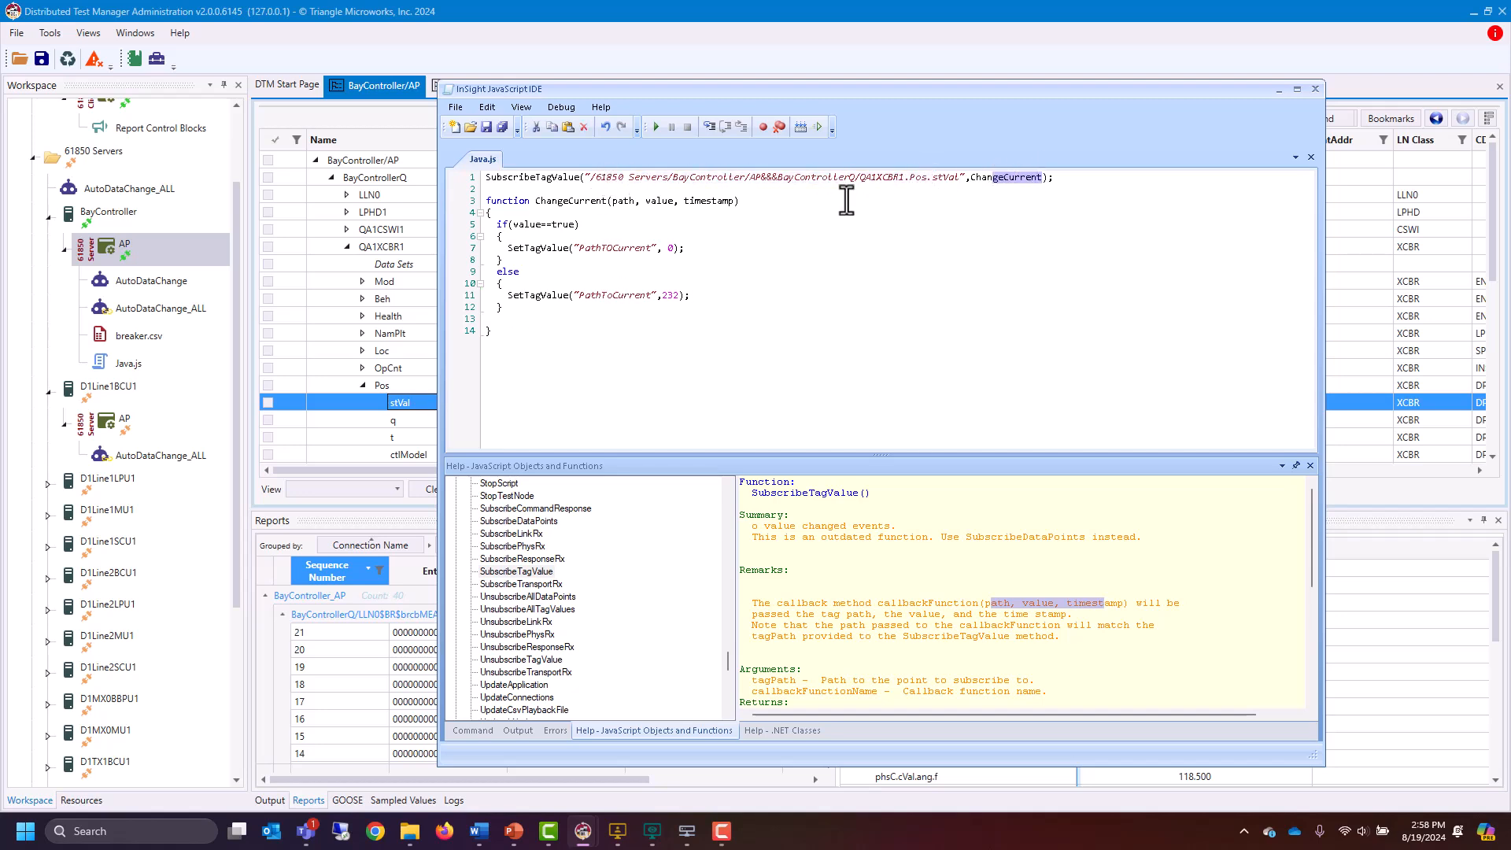
pyautogui.moveTo(558, 200); pyautogui.dragTo(678, 247)
pyautogui.moveTo(607, 295); pyautogui.dragTo(680, 295)
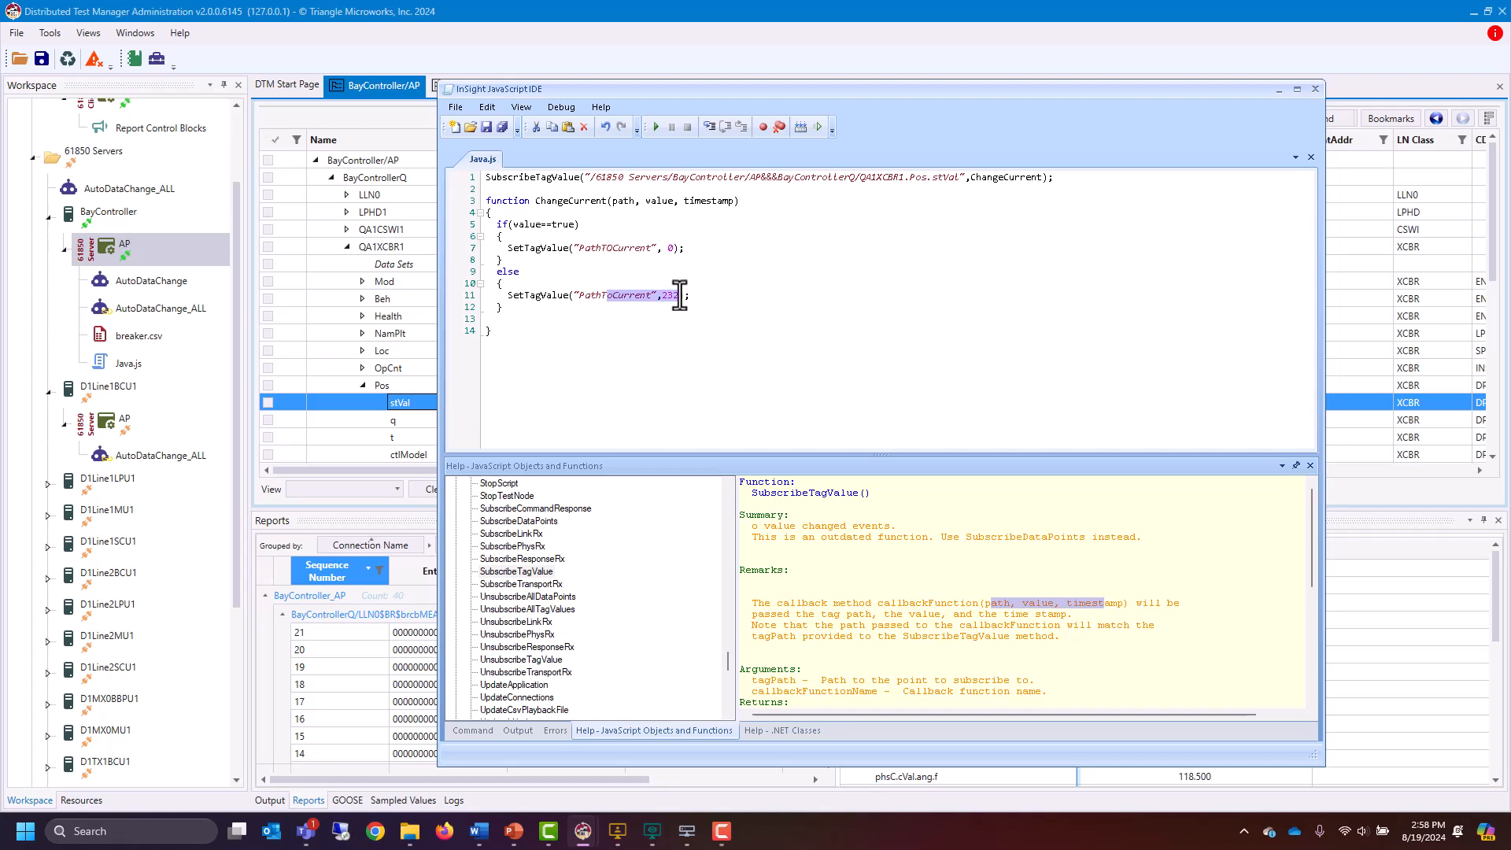
pyautogui.moveTo(681, 296); pyautogui.dragTo(514, 295)
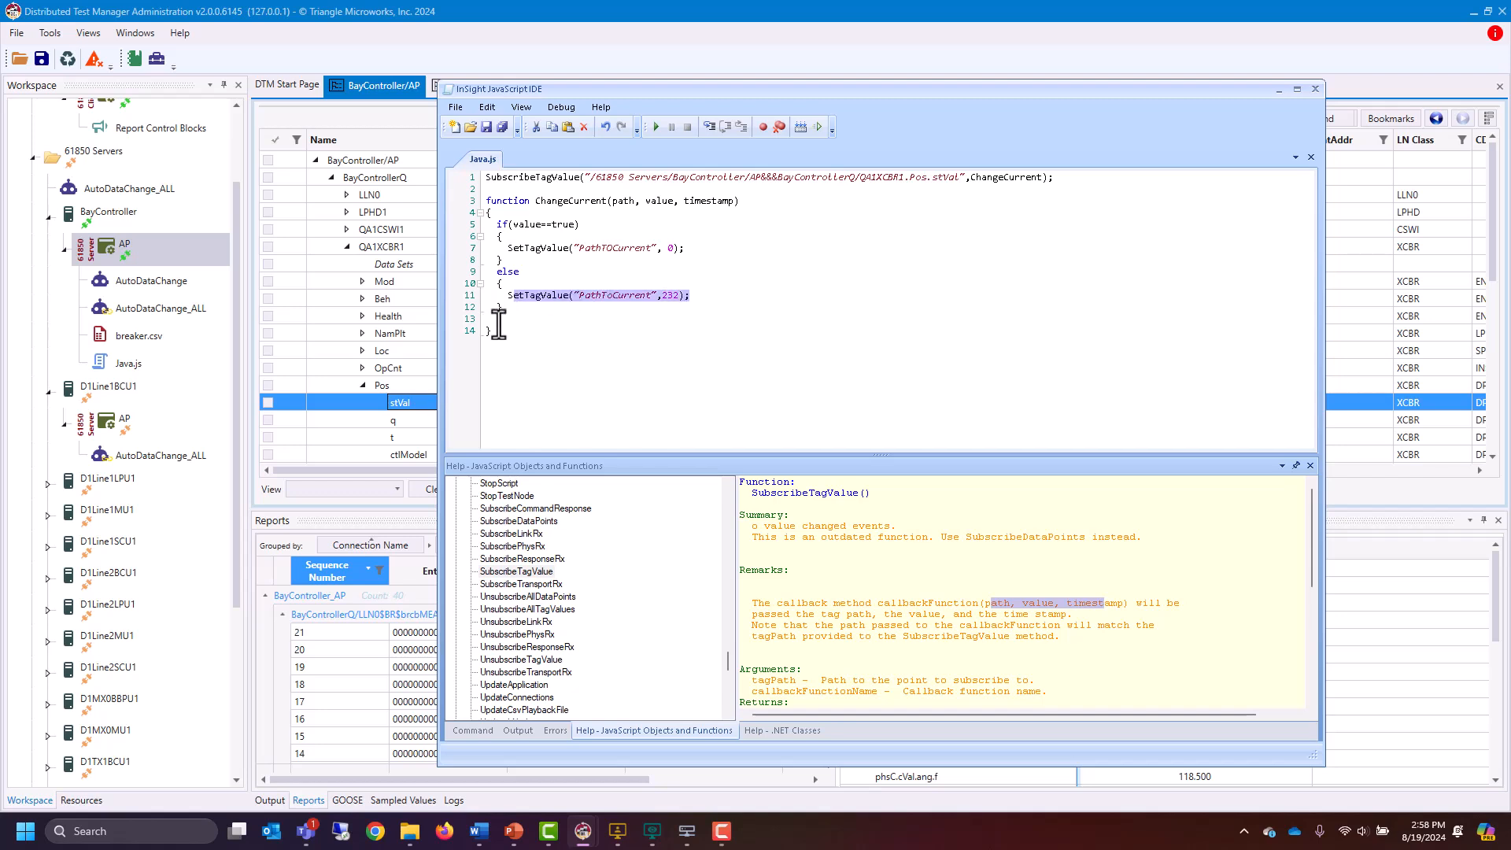
# Remove the blank line before the ChangeCurrent function's closing brace and add a while(1) loop with an empty block below the function
pyautogui.click(498, 322)
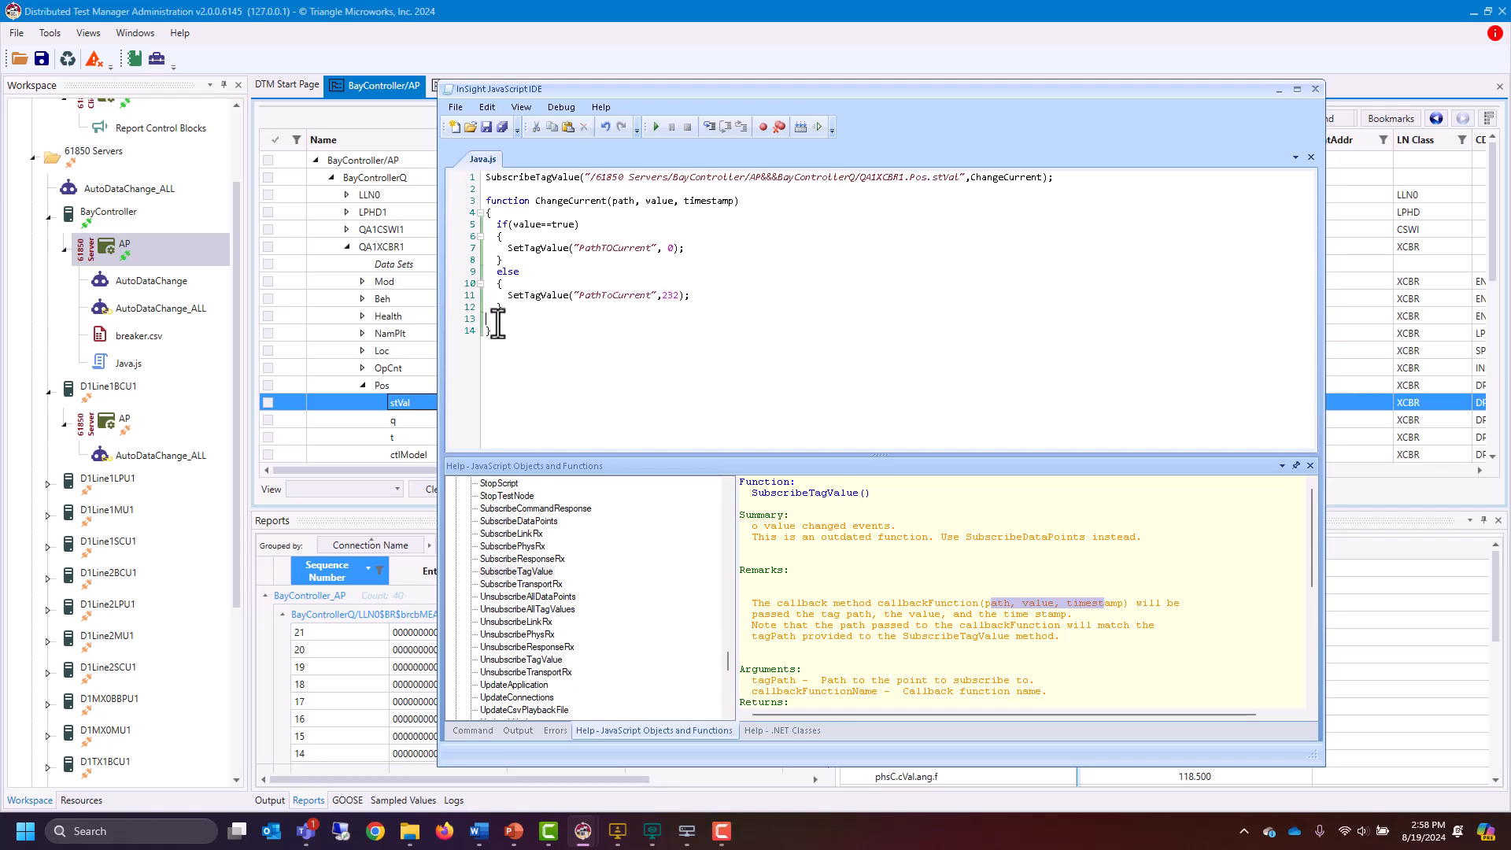
pyautogui.press('BackSpace')
pyautogui.click(507, 323)
pyautogui.press('Return')
pyautogui.press('Return')
pyautogui.write('hw')
pyautogui.write('hile(1)')
pyautogui.press('Return')
pyautogui.write('{')
pyautogui.press('Return')
pyautogui.press('Return')
pyautogui.press('Return')
pyautogui.write('}')
# Write ProcessScriptEvents(1000); inside the while loop and remove the spare blank line beneath it
pyautogui.write('ProcessScript')
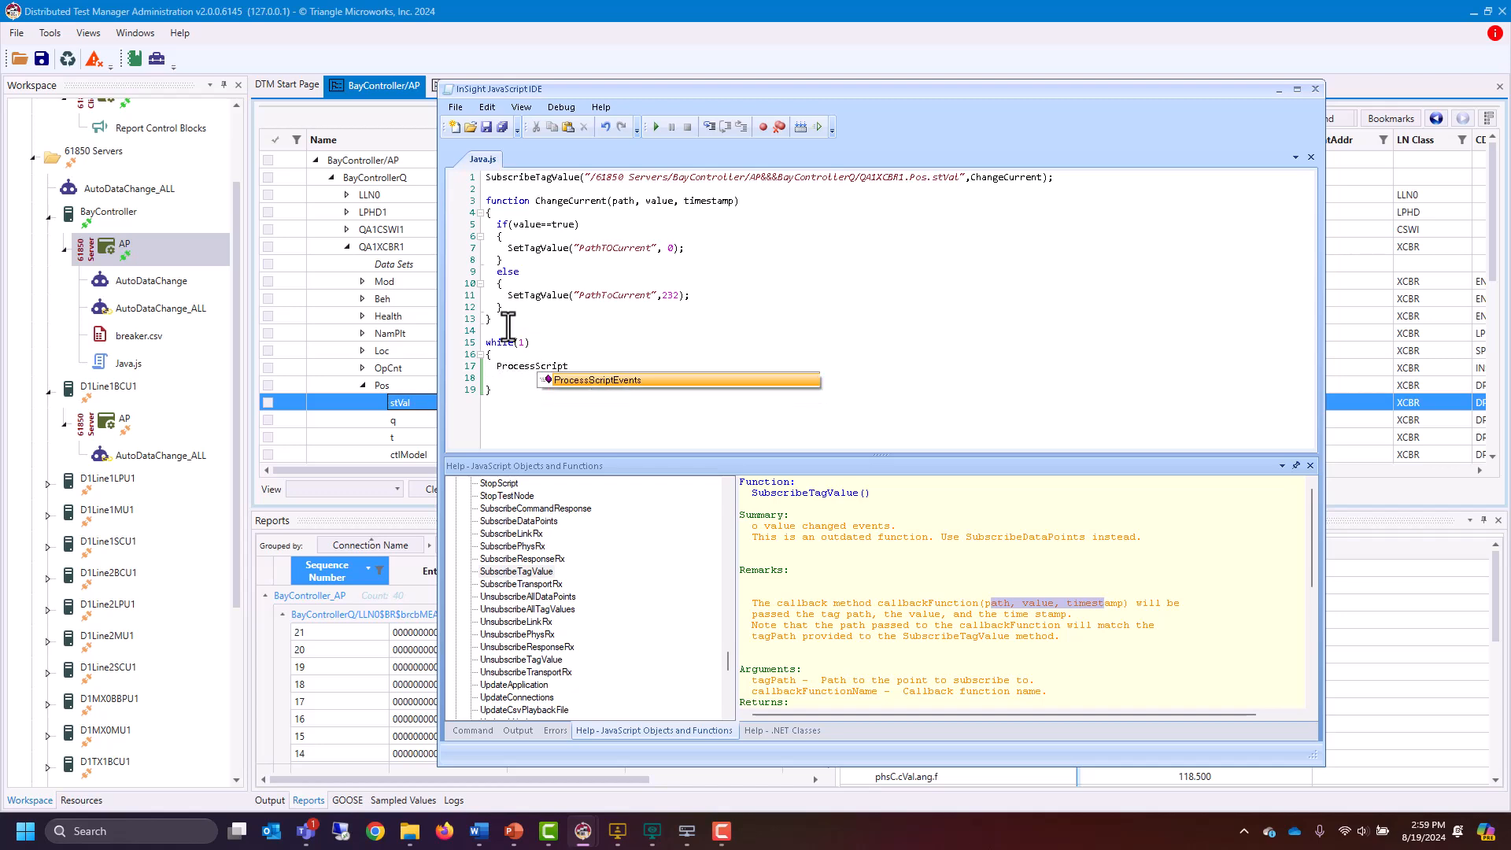
pyautogui.write('Events(1000);')
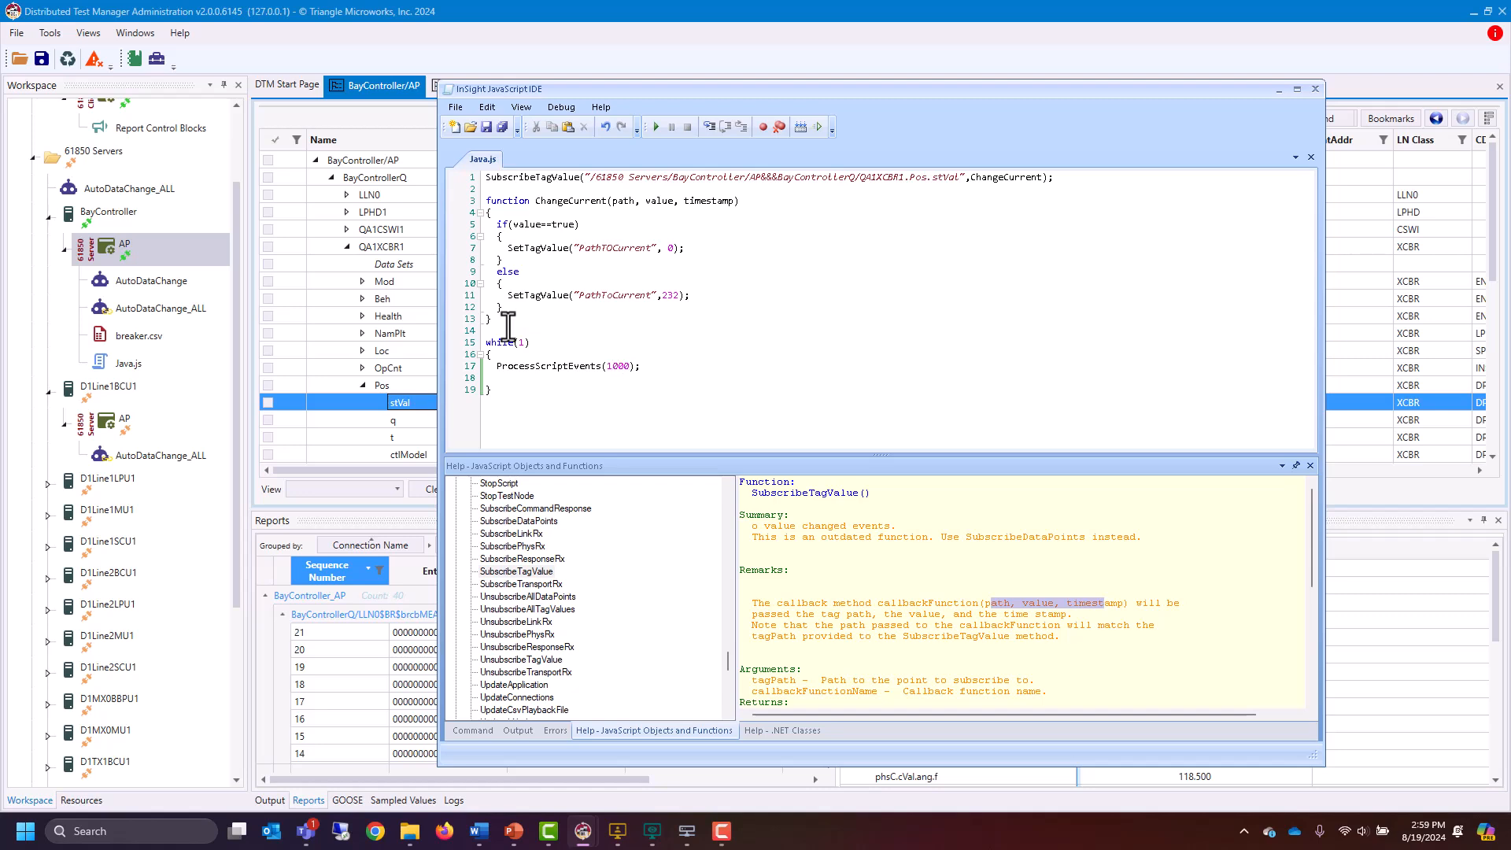
pyautogui.press('Delete')
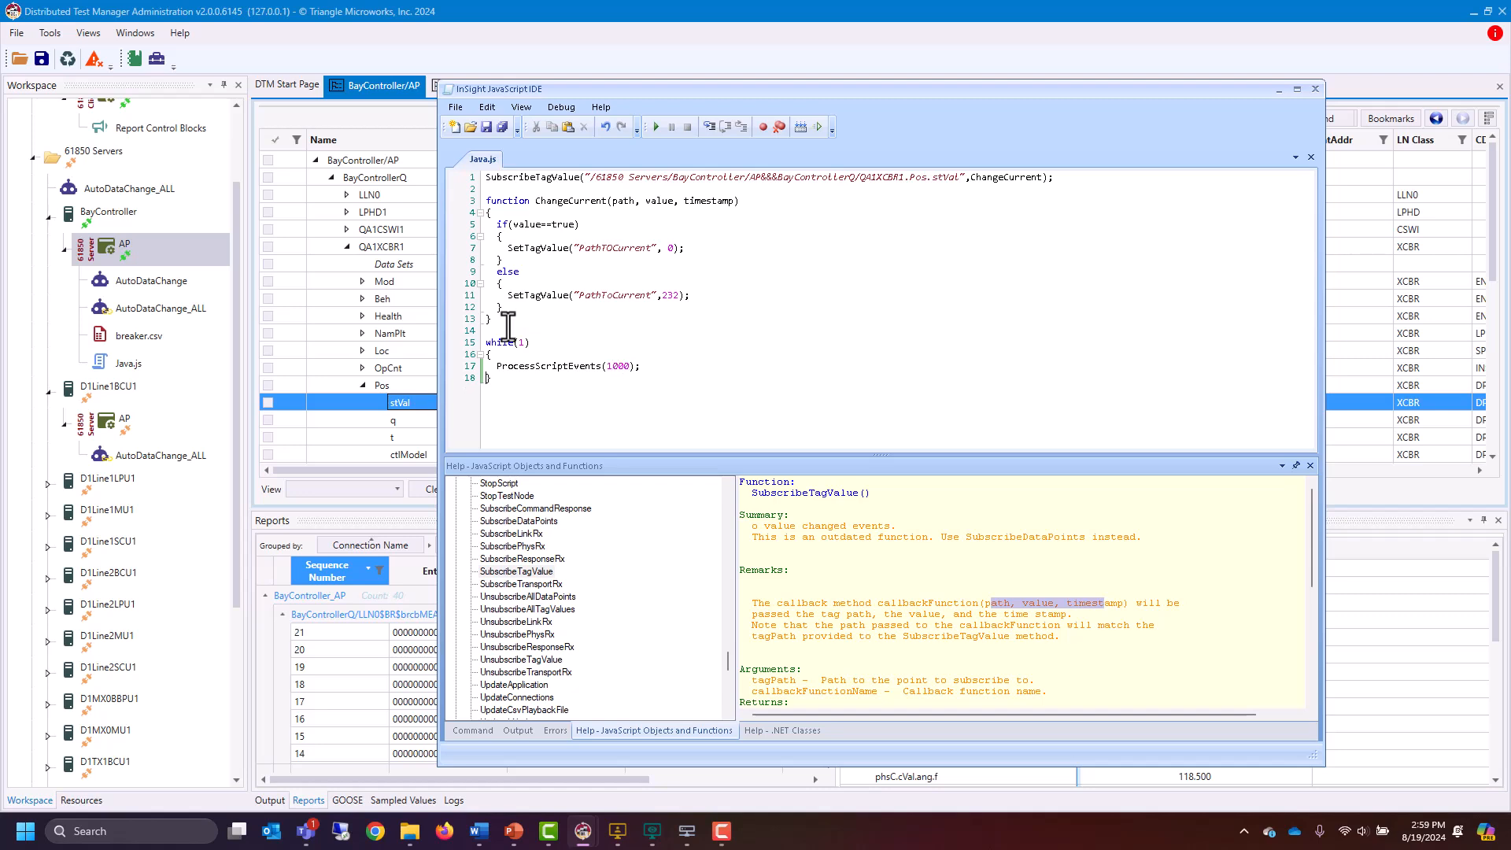